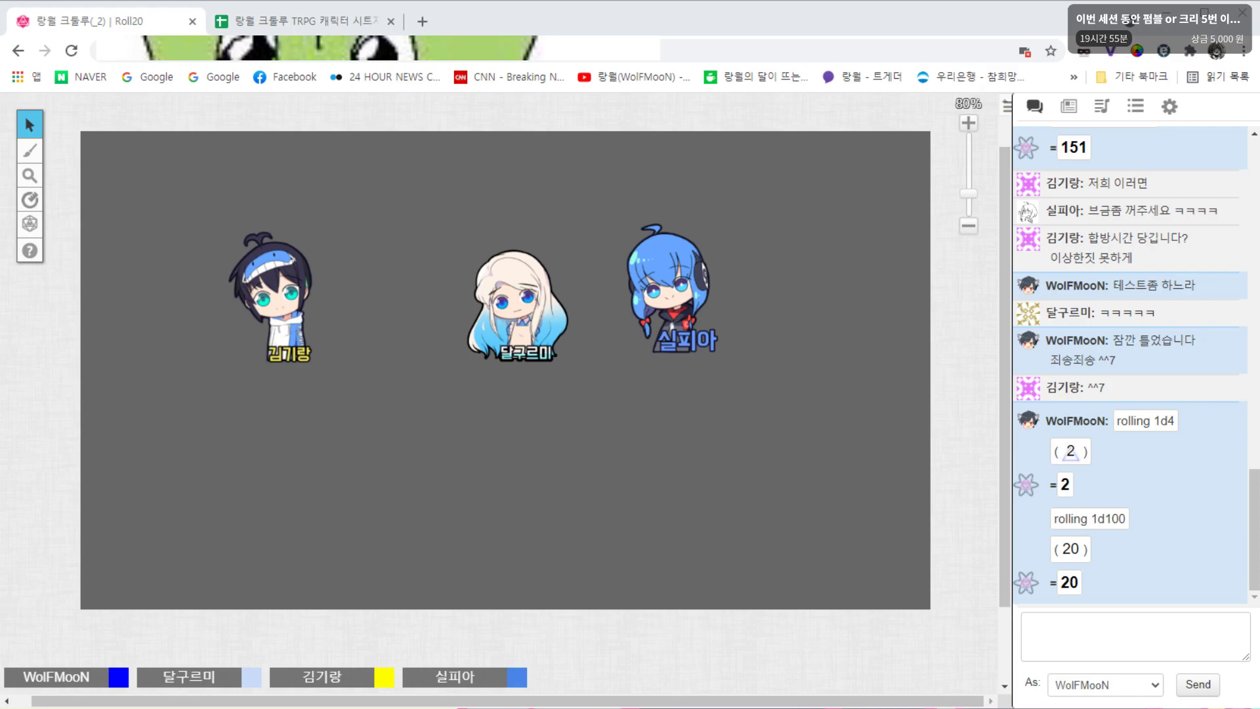
Switch to the Google Sheets character workbook and set 성장치 to 20 on each of the three character sheets
click(302, 21)
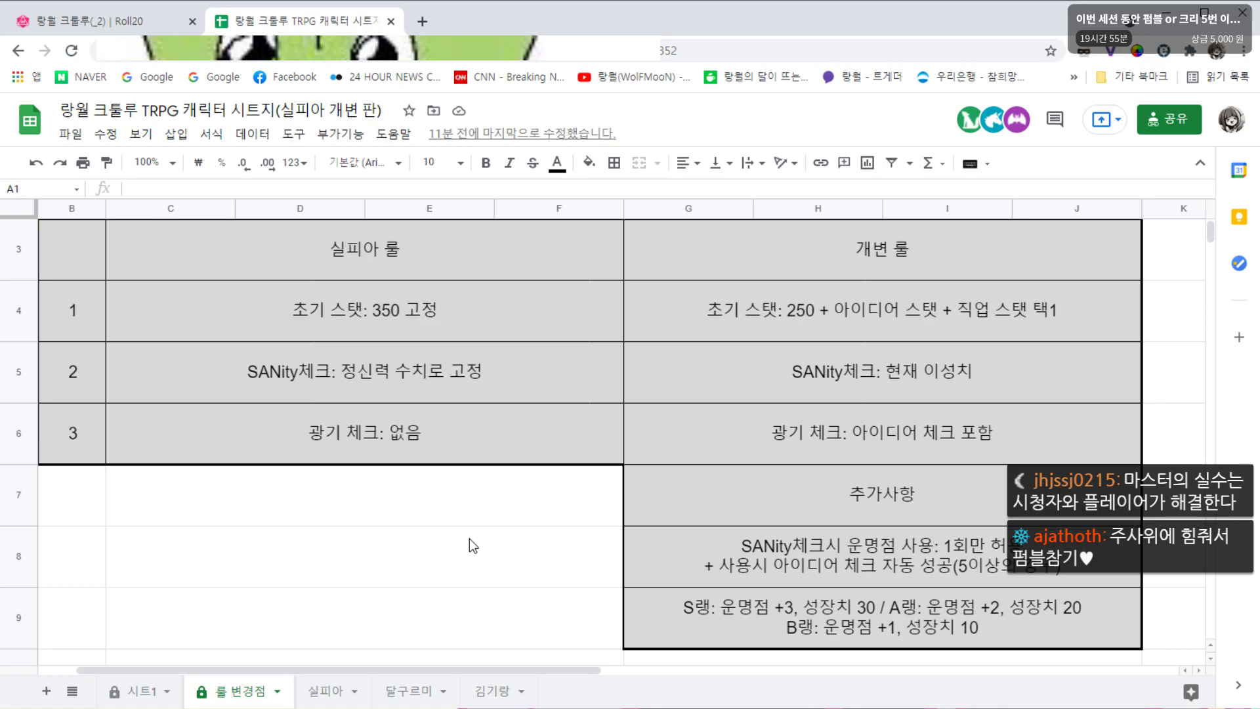
click(331, 690)
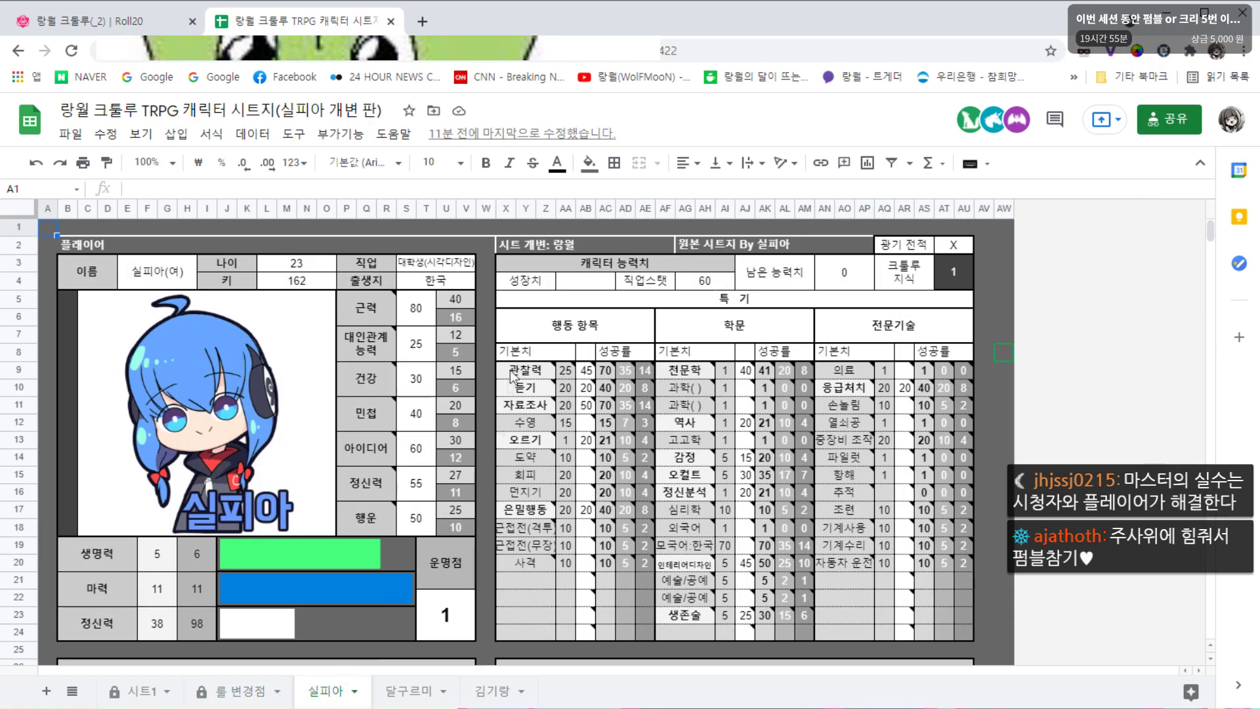
click(593, 281)
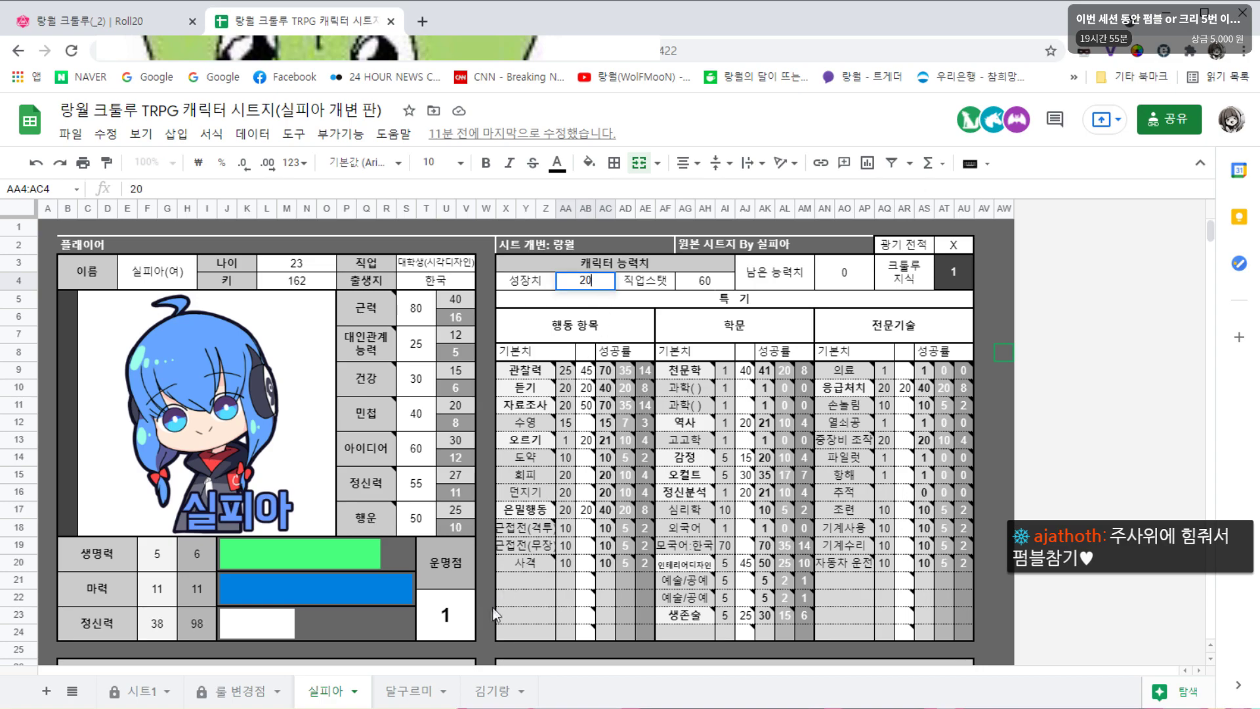
click(408, 690)
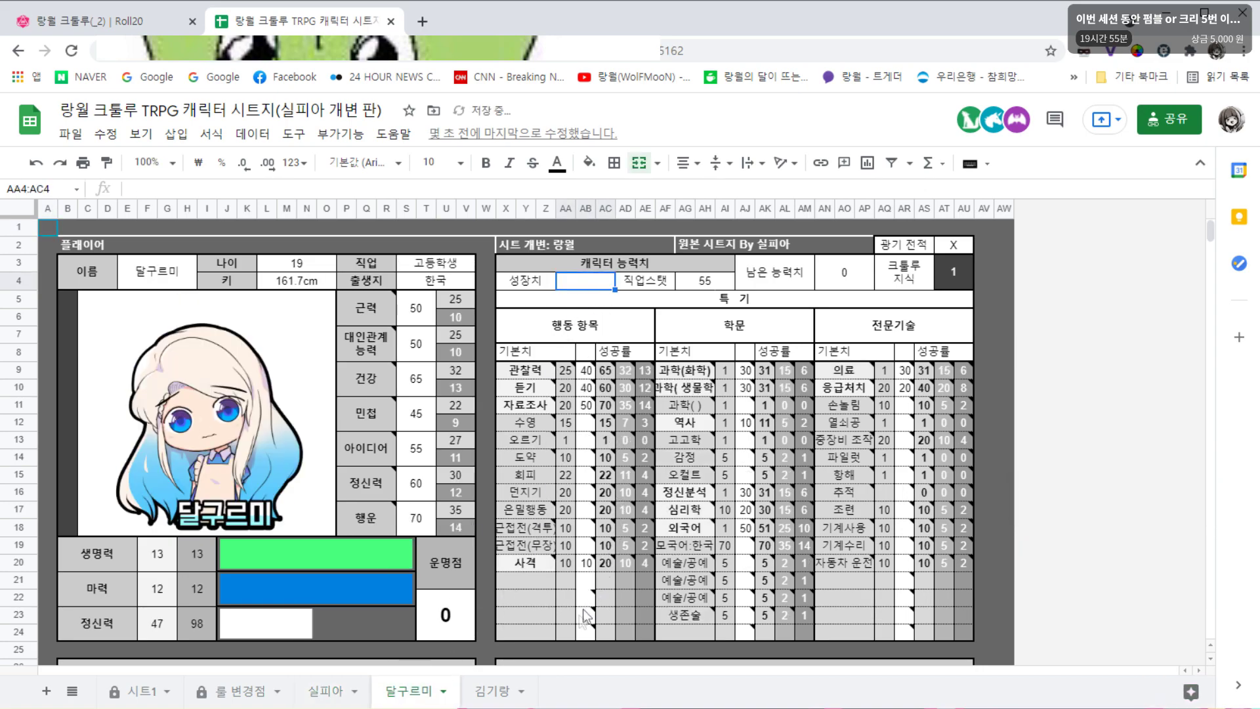
key(ctrl+shift+Page_Down)
click(590, 287)
text(20)
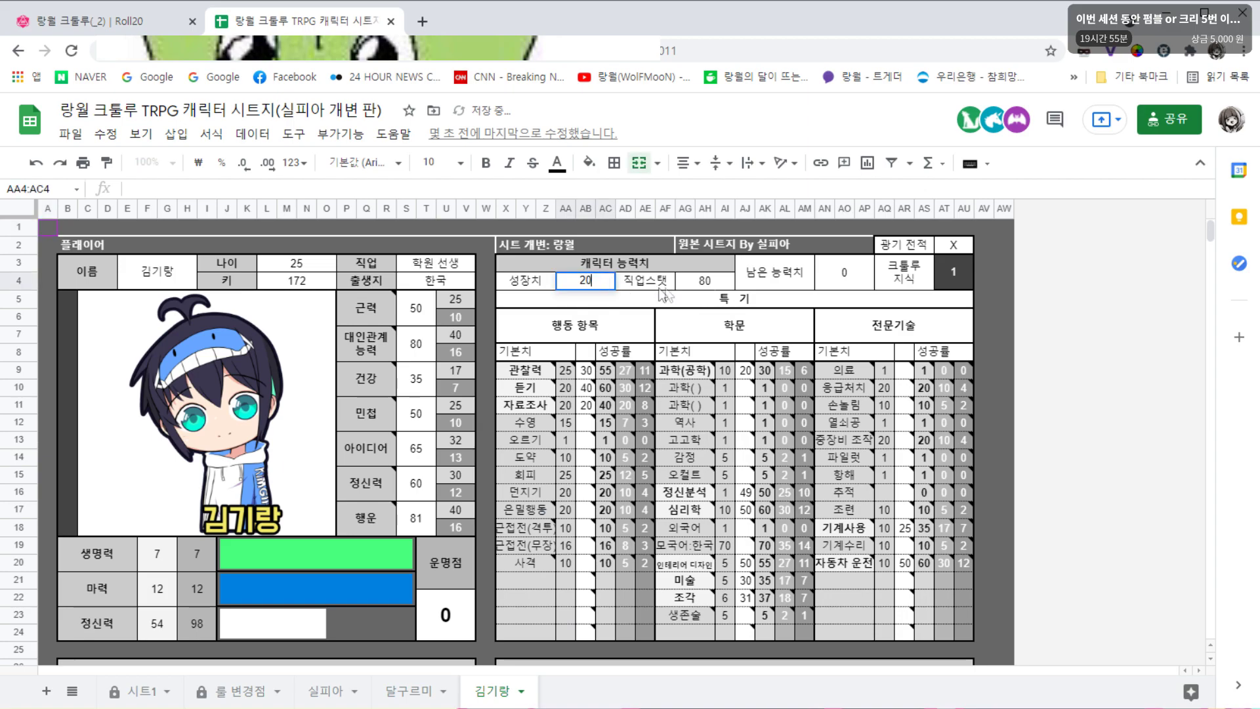
click(532, 299)
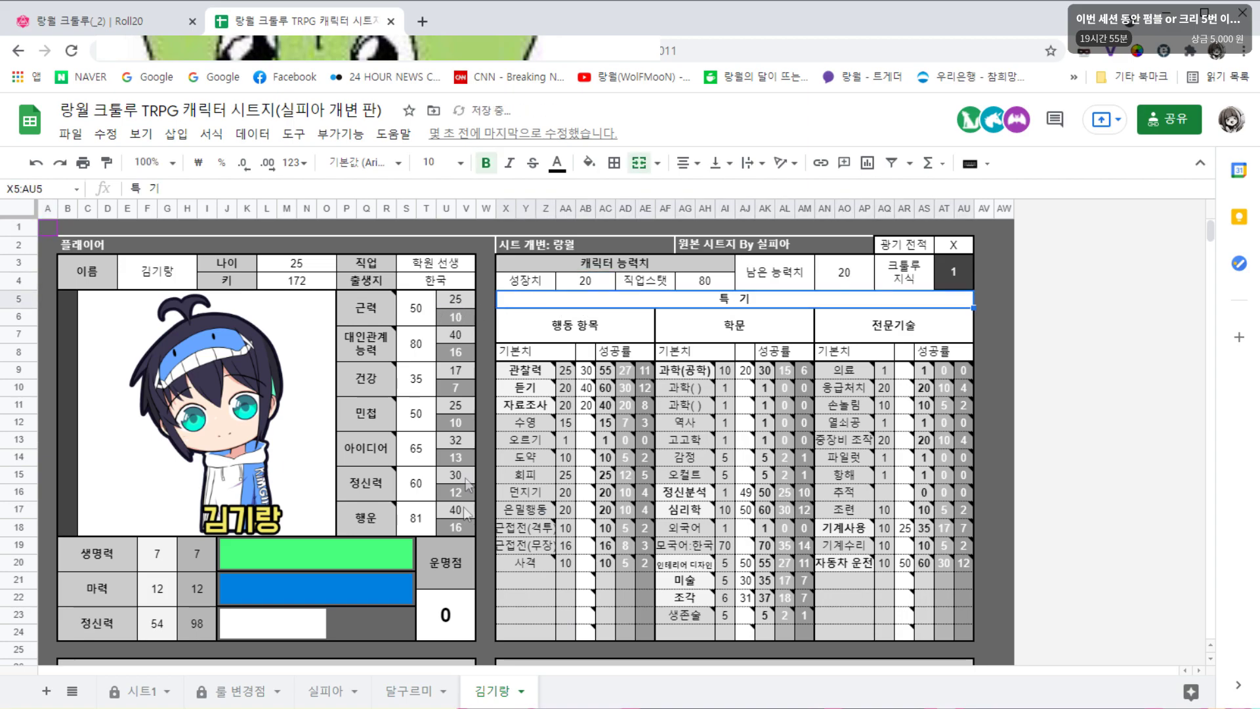
click(118, 23)
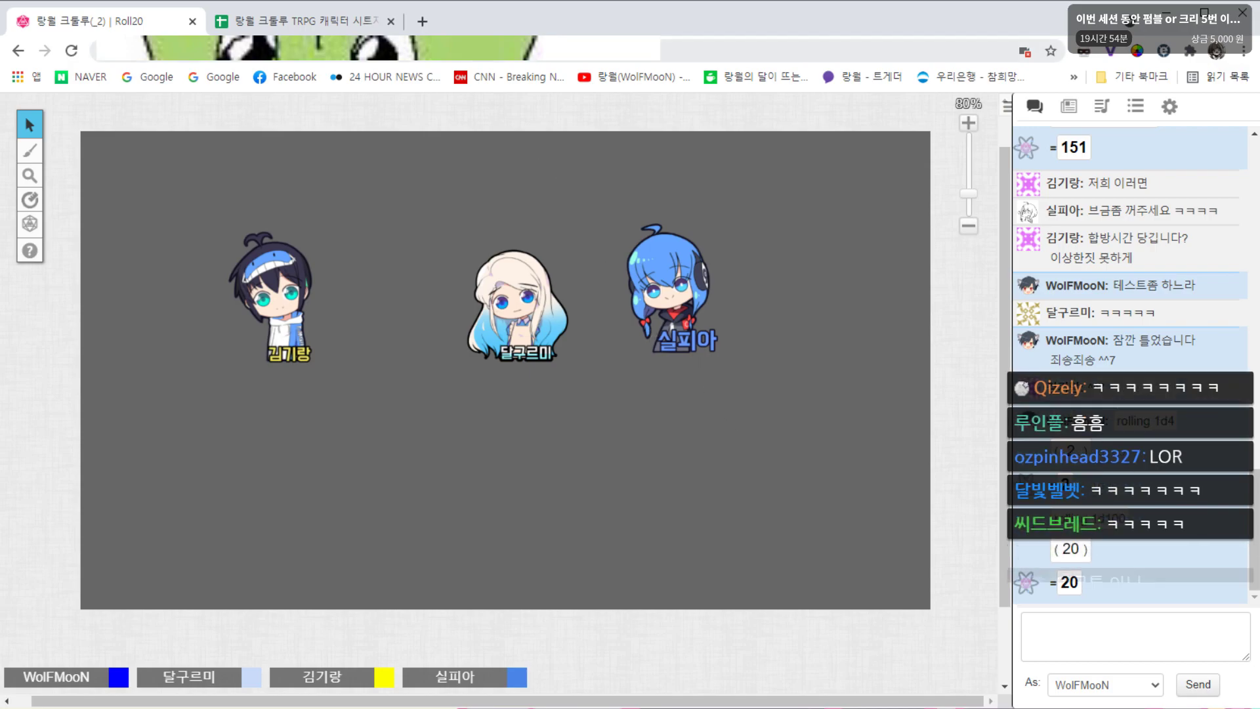
key(ctrl+Tab)
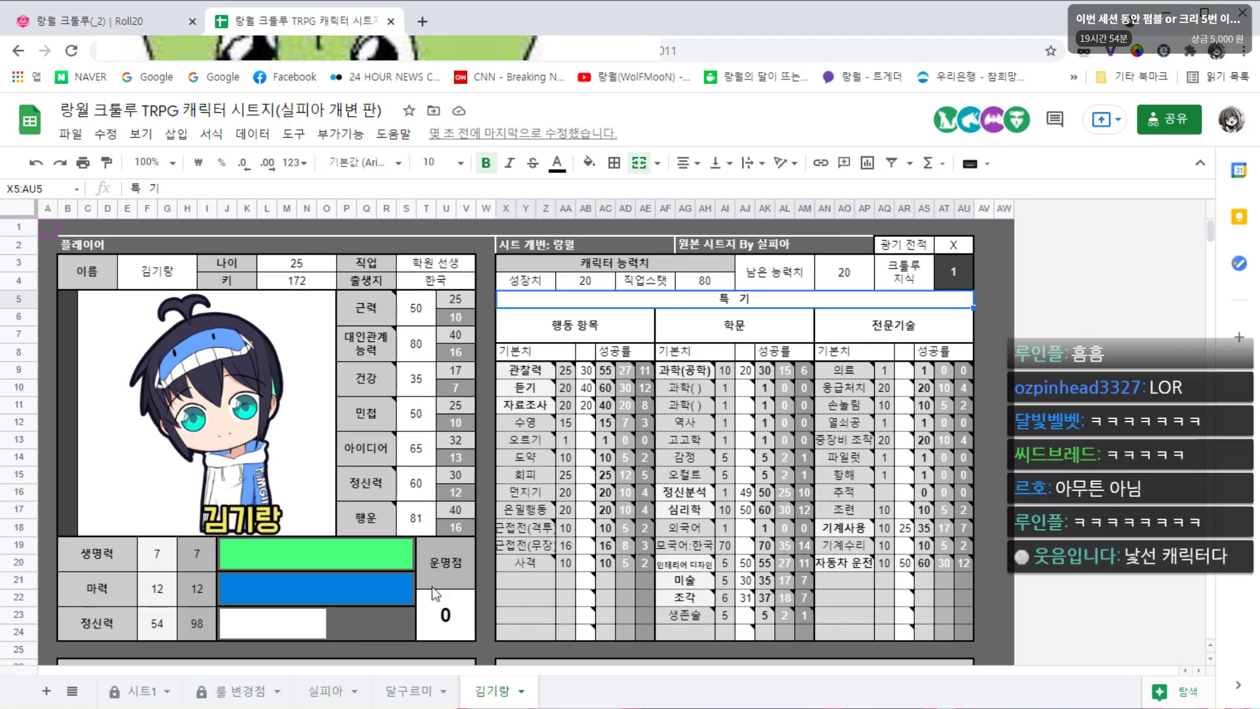
Clear the seven base stats from 근력 to 행운 on the first character's sheet
click(338, 691)
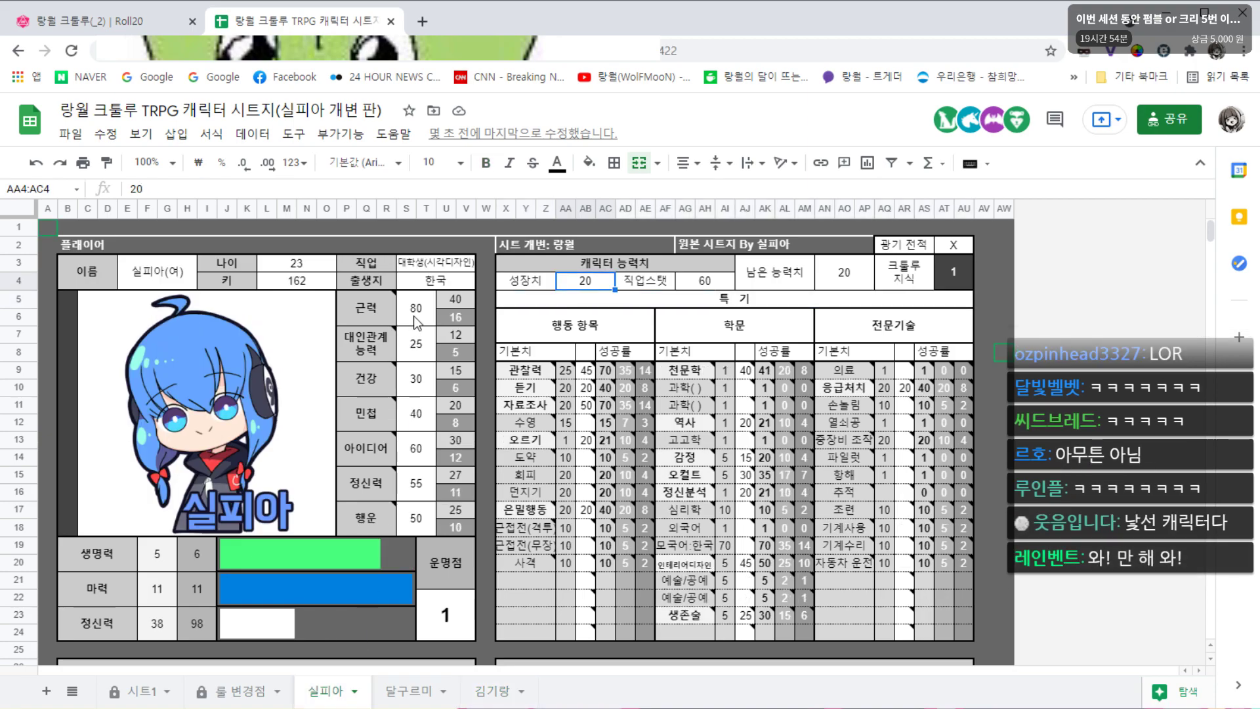
click(415, 317)
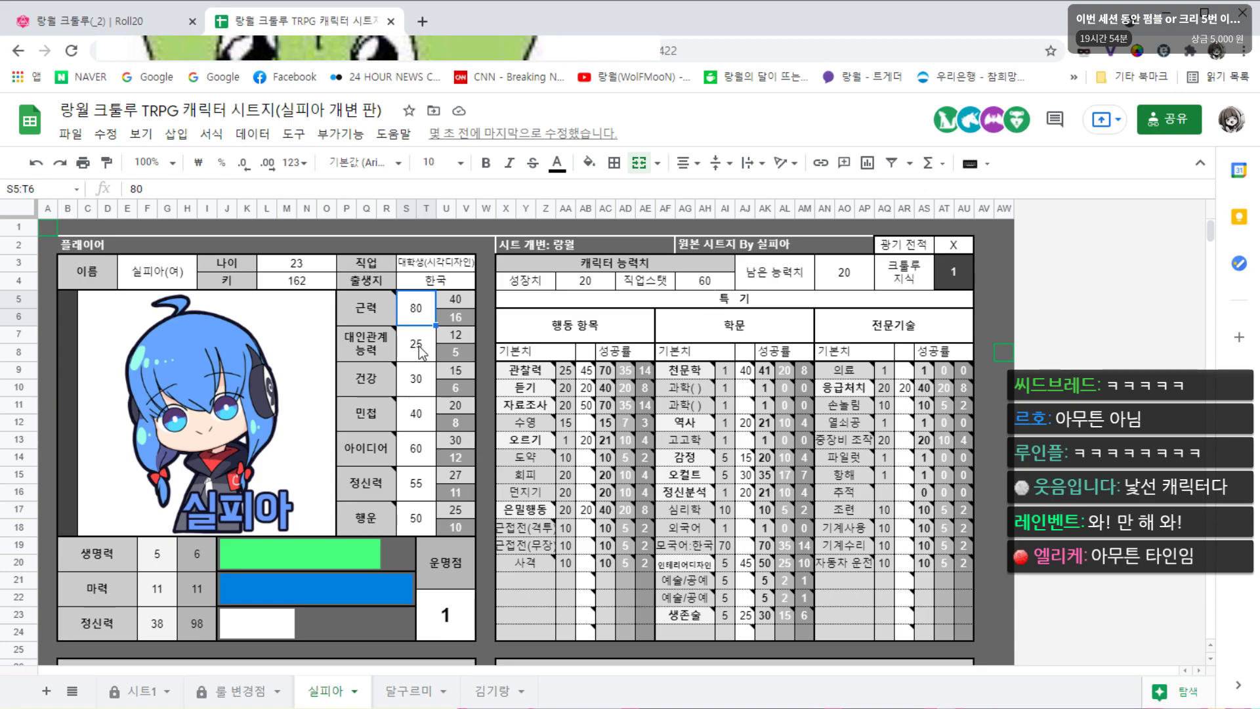
key(Delete)
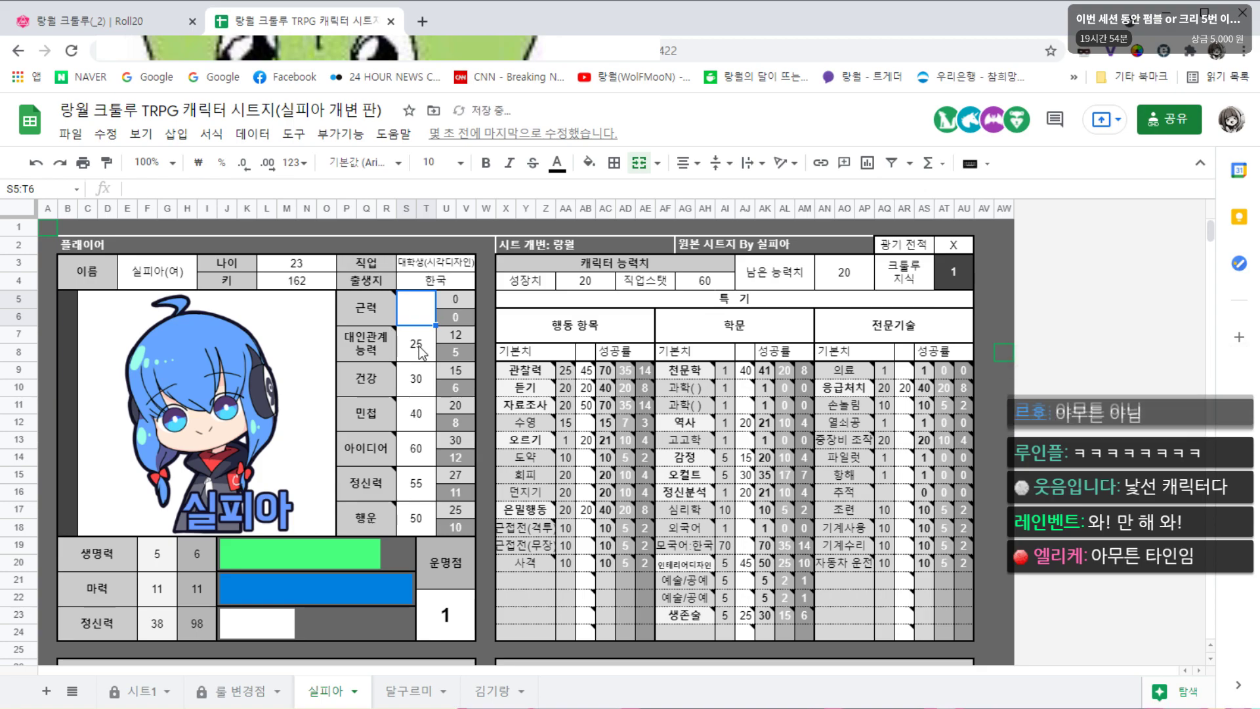
key(Down)
key(Delete)
key(Down)
key(Delete)
key(Down)
key(Delete)
key(Down)
key(Delete)
key(Down)
key(Delete)
key(Down)
key(Delete)
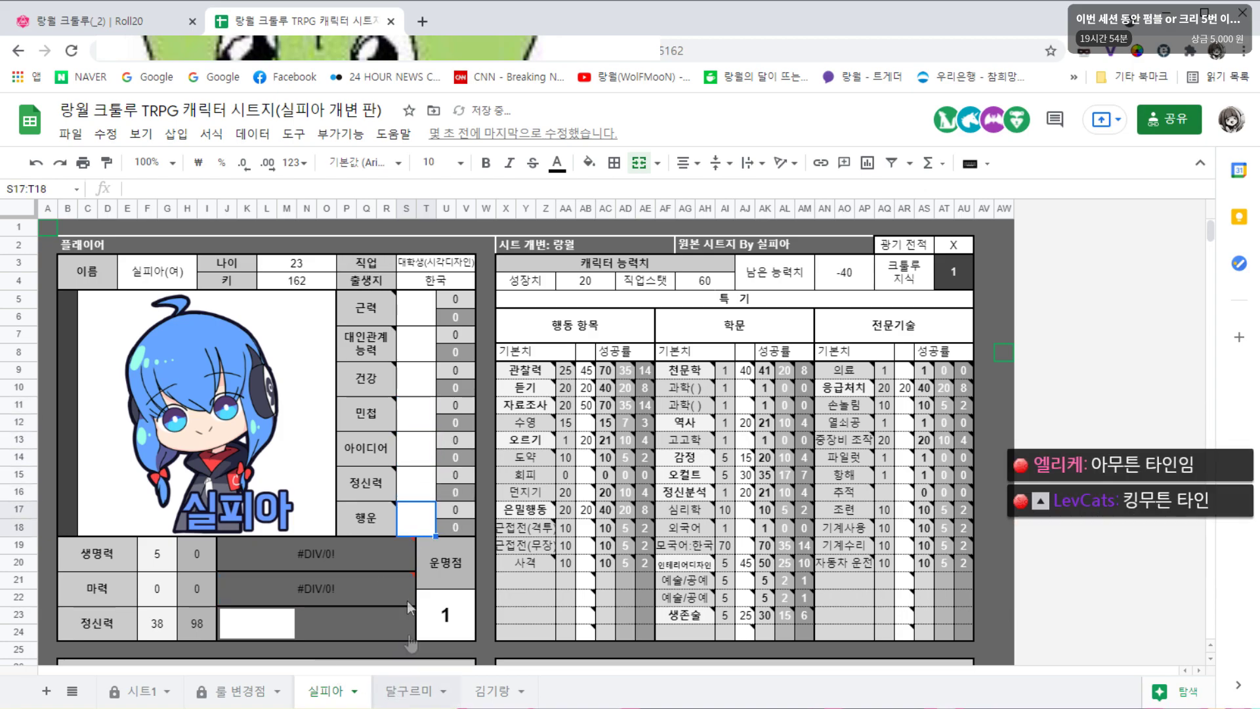
Clear the base stats from 근력 to 행운 on the second character's sheet
click(408, 690)
key(Delete)
key(Down)
key(Delete)
key(Down)
key(Delete)
key(Down)
key(Delete)
key(Down)
key(Delete)
Clear the base stats from 근력 to 행운 on the third character's sheet
click(468, 694)
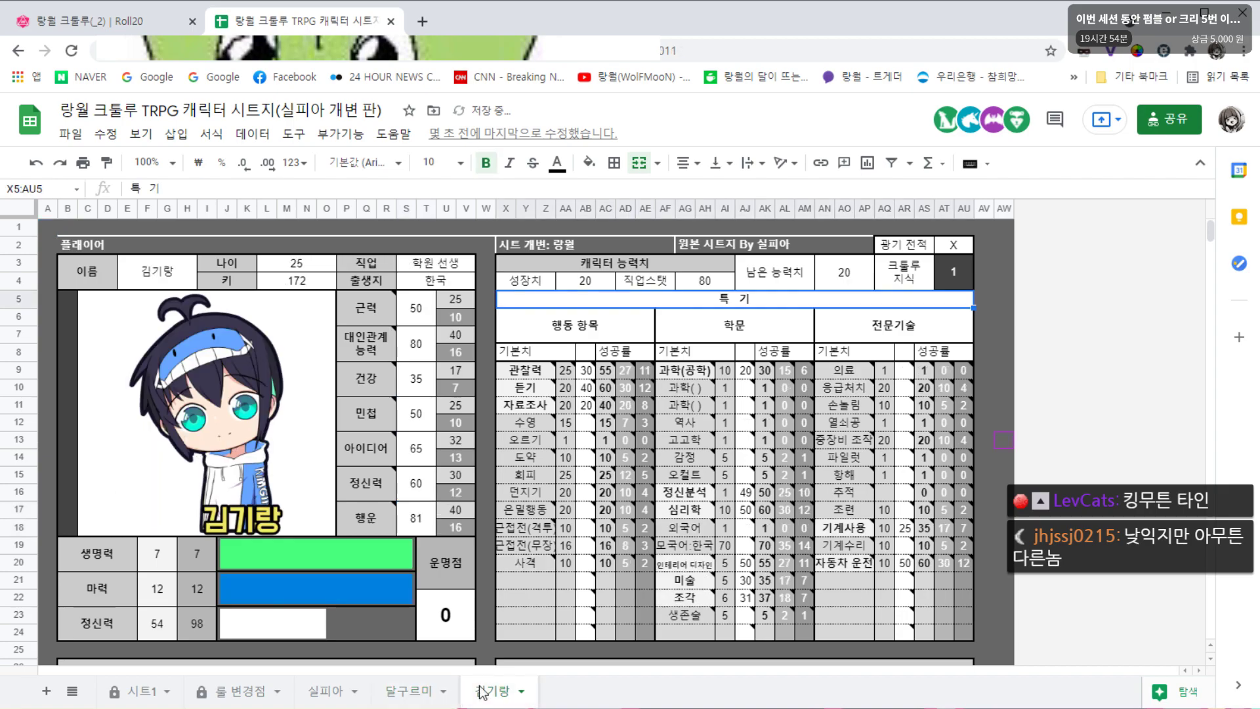
click(409, 321)
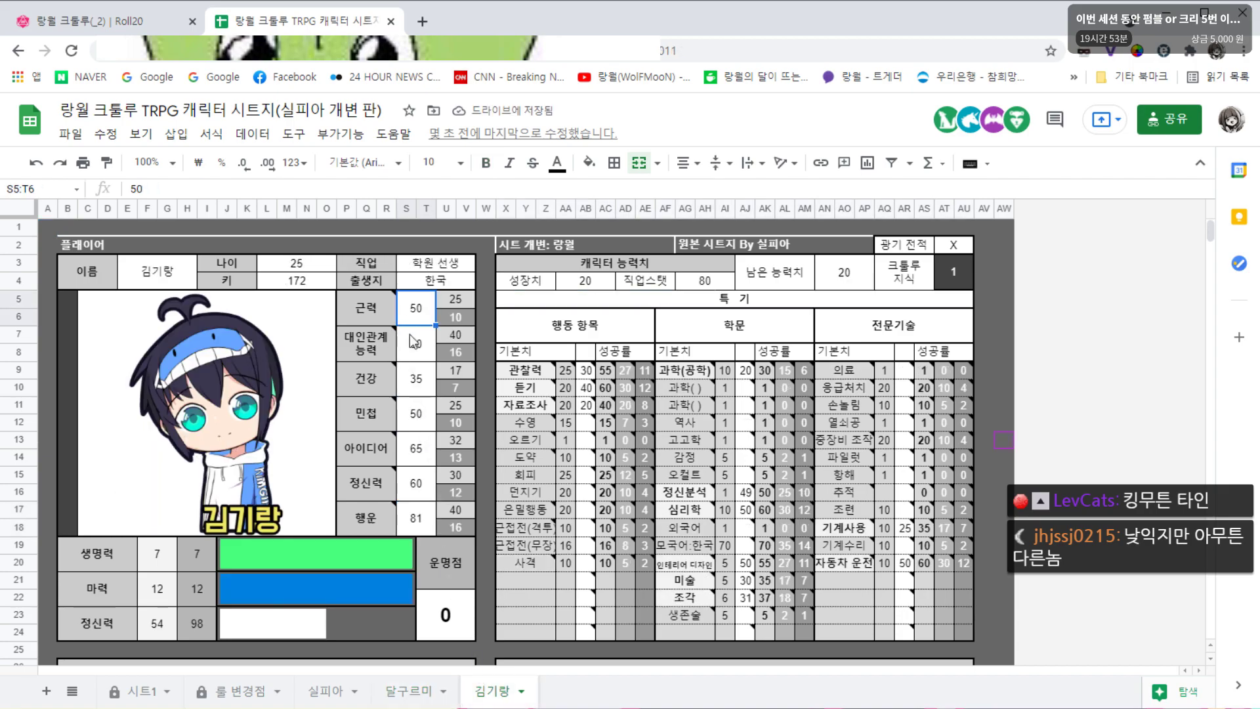
key(Delete)
key(Down)
key(Delete)
key(Down)
key(Delete)
key(Down)
key(Delete)
key(Down)
key(Delete)
key(Down)
key(Delete)
key(Down)
key(Delete)
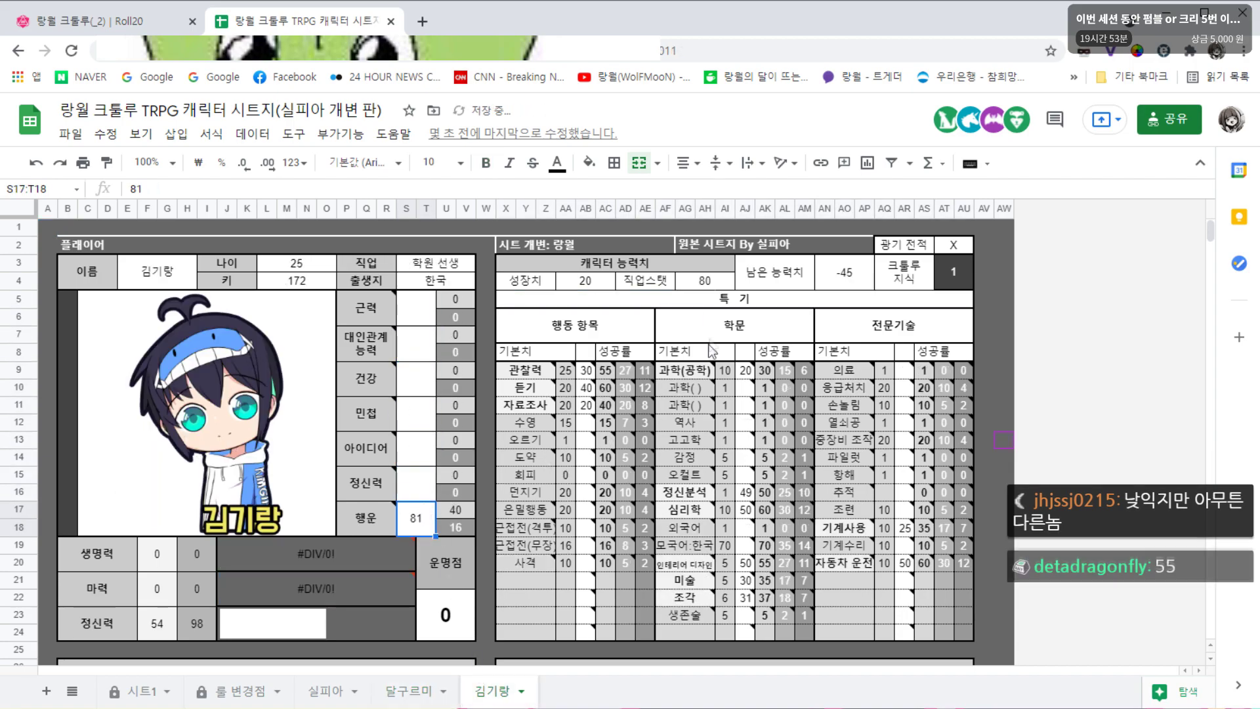
Clear the 직업스탯 value on all three character sheets
click(705, 280)
key(Delete)
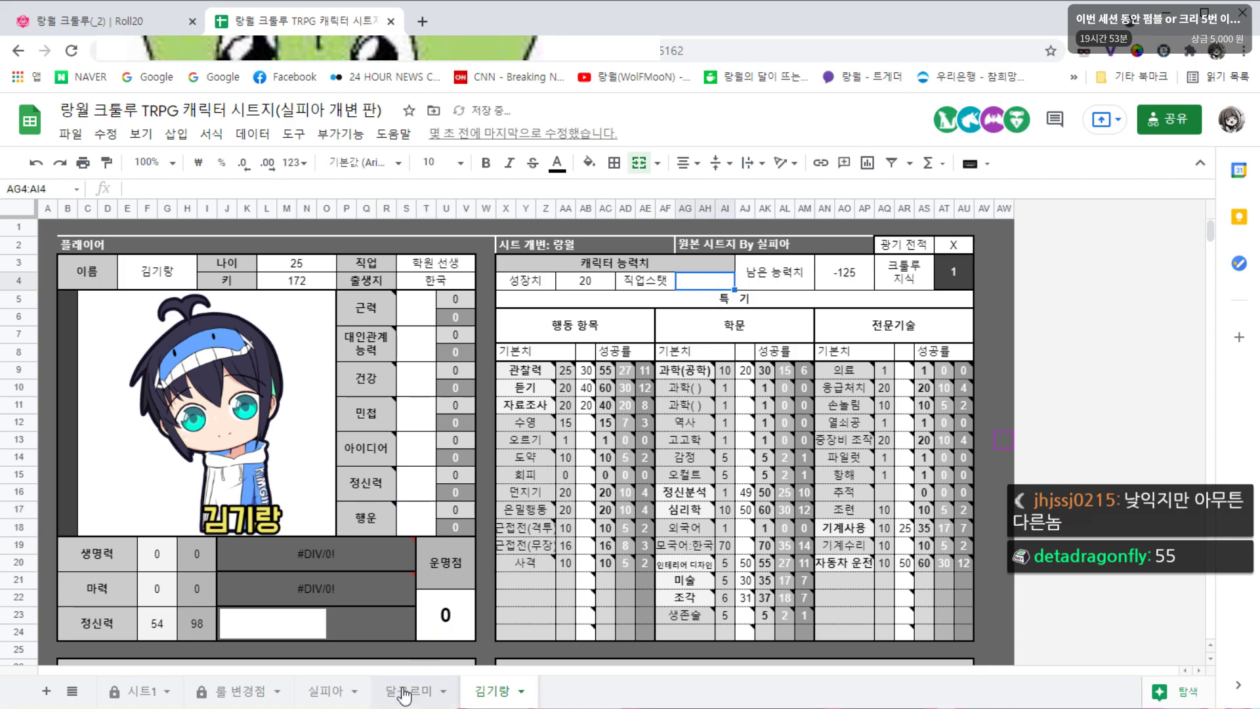
click(406, 690)
key(Delete)
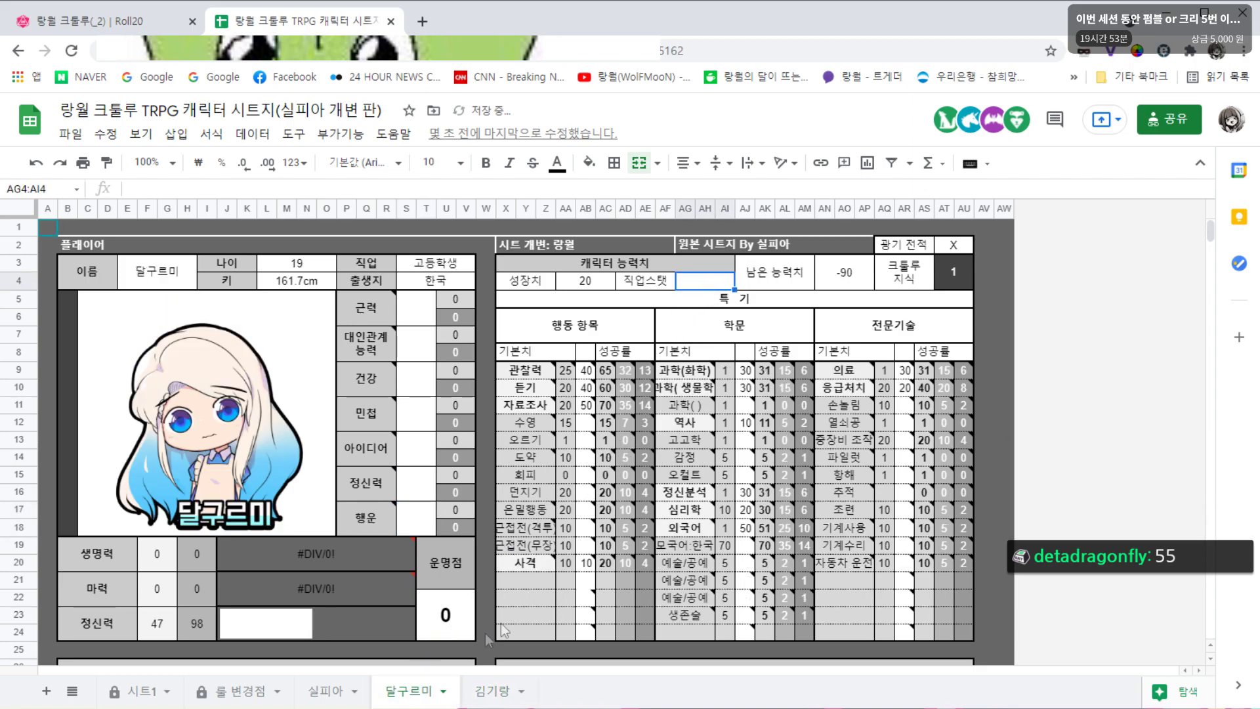
click(326, 690)
key(Delete)
Clear all allocated points (분배치) in the 행동 항목 skills on the first character's sheet
click(585, 370)
key(Delete)
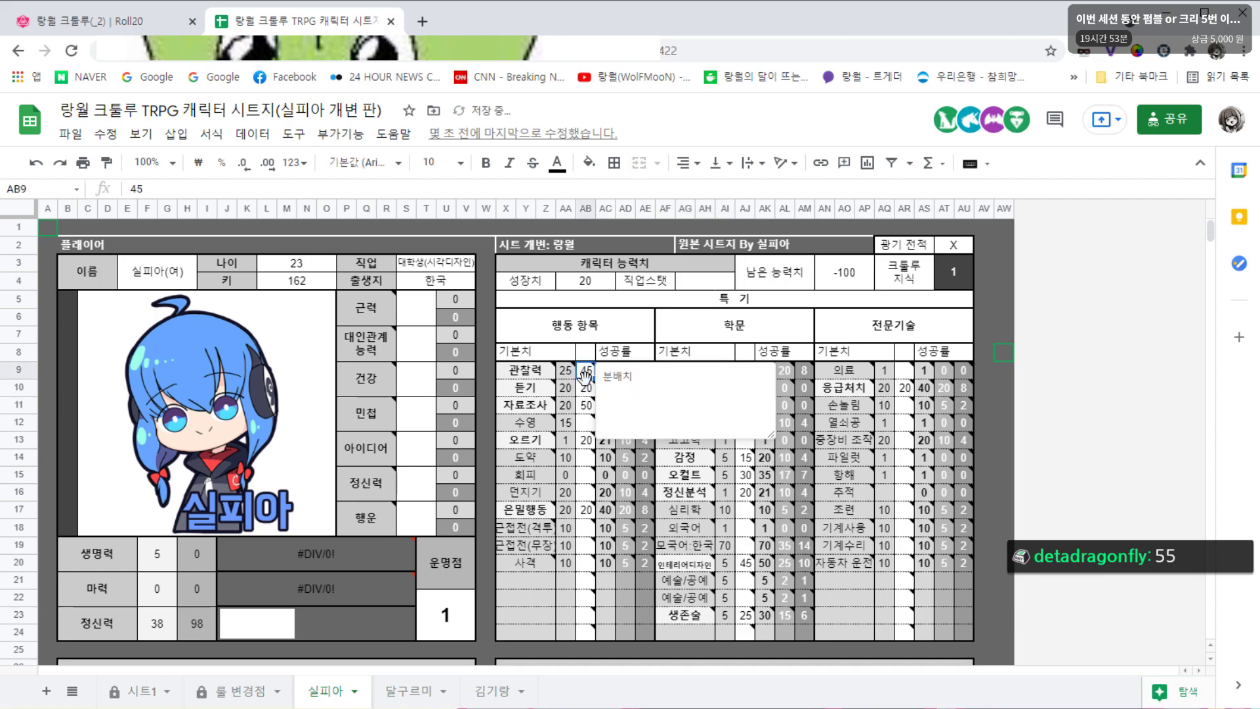
key(Down)
key(Delete)
key(Down)
key(Delete)
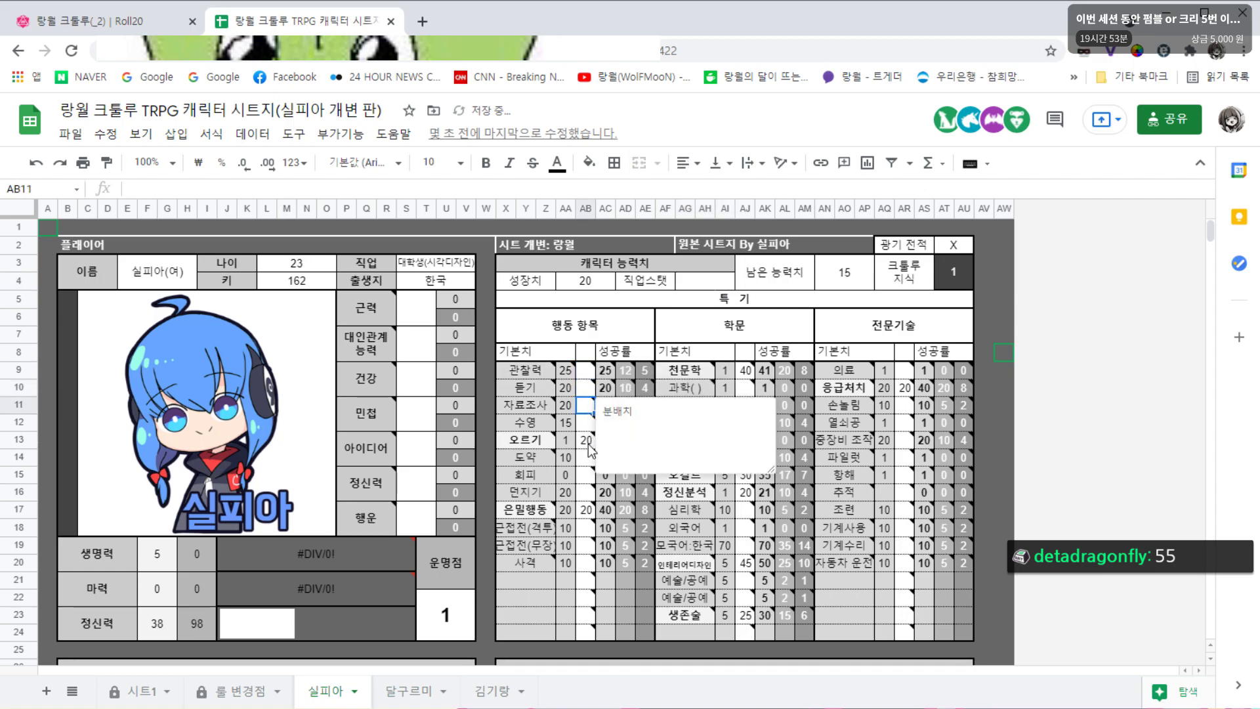
key(Down)
key(Down)
key(Delete)
key(Down)
key(Down)
key(Down)
key(Down)
key(Delete)
Clear all allocated points in the 학문 and 전문기술 skills on the first character's sheet
click(745, 372)
key(Delete)
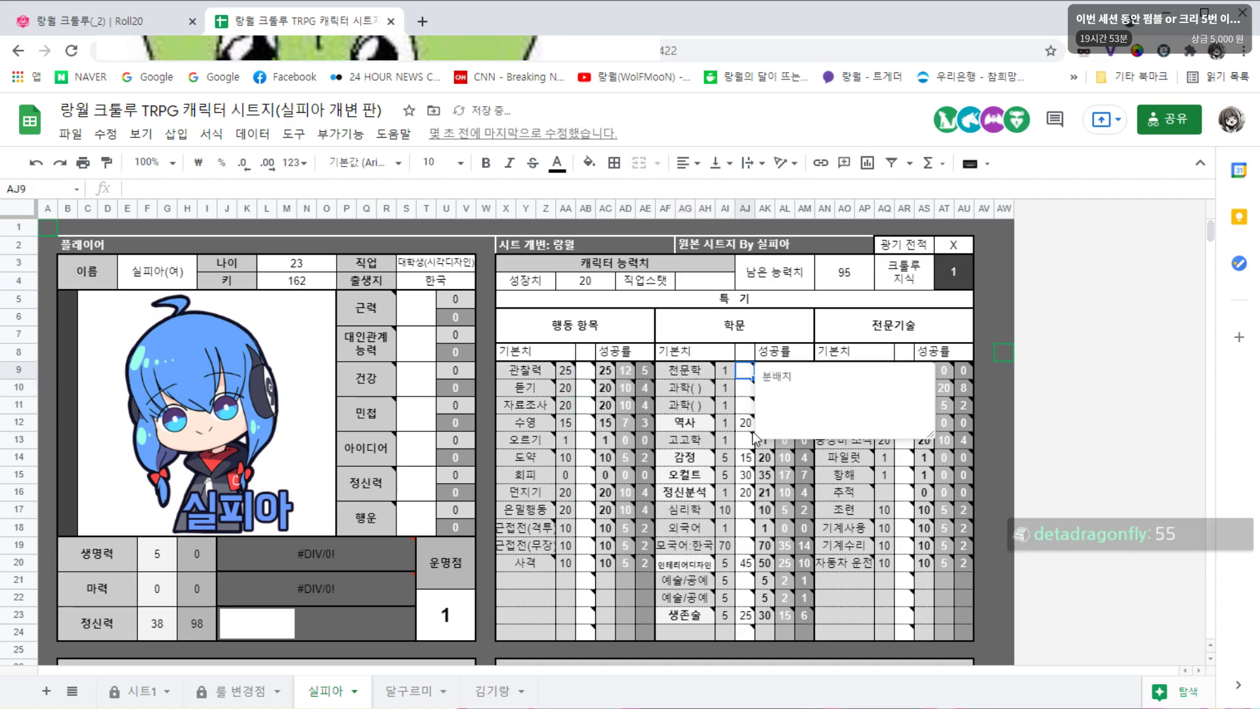
key(Down)
key(Down)
key(Down)
key(Delete)
key(Down)
key(Down)
key(Delete)
key(Down)
key(Delete)
key(Down)
key(Delete)
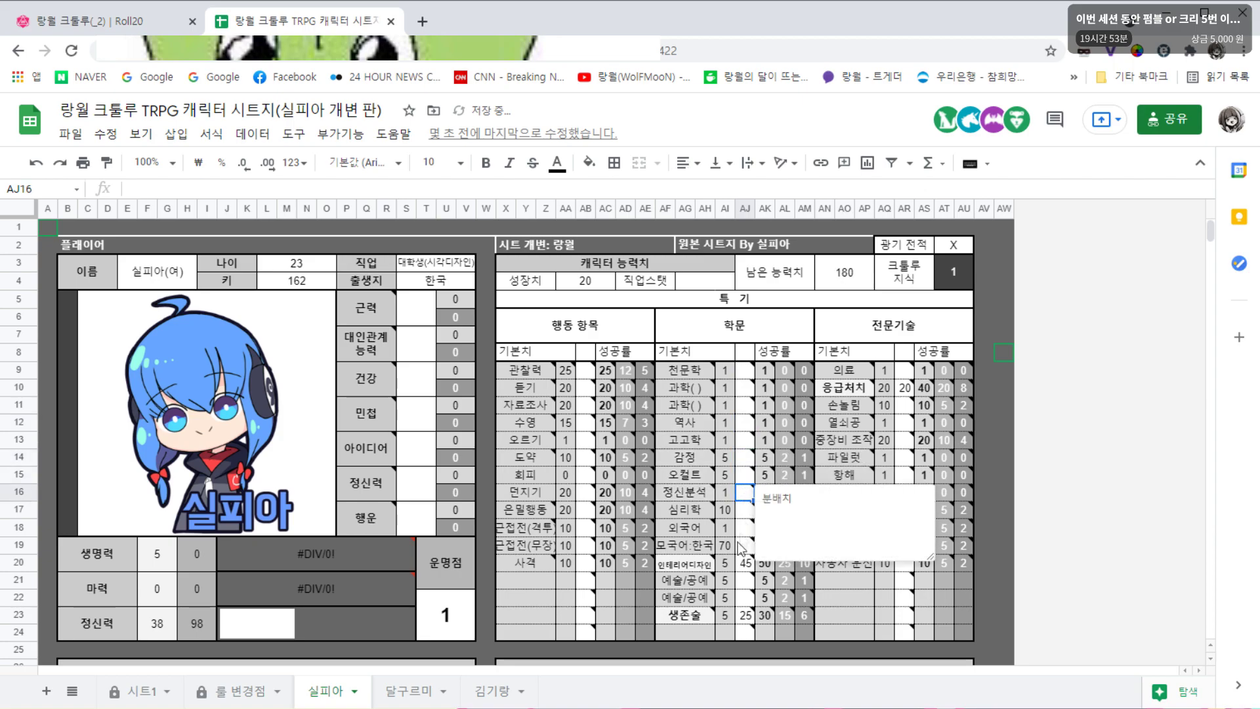
key(Down)
key(Down)
key(Down)
key(Down)
key(Delete)
key(Down)
key(Down)
key(Down)
key(Delete)
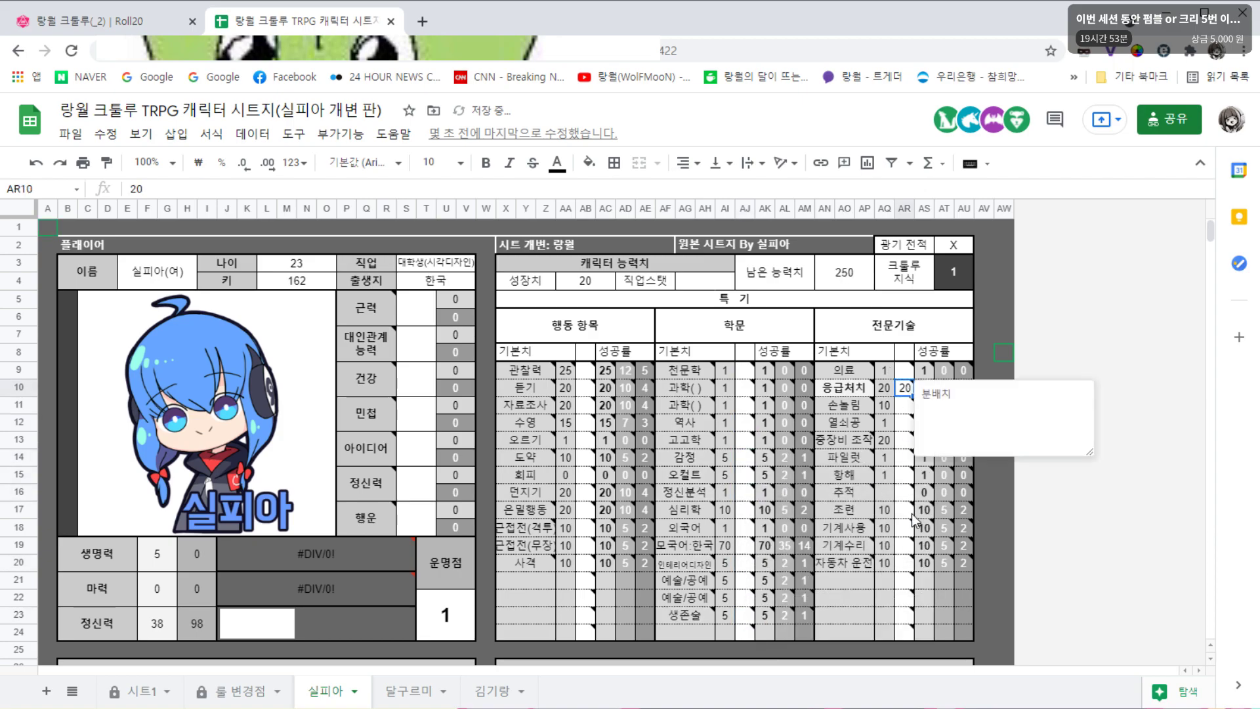
Clear the allocated points in the 행동 항목, 학문 and 전문기술 skills on the second character's sheet
click(402, 691)
drag(586, 370, 586, 562)
key(Delete)
drag(745, 370, 744, 597)
key(Delete)
drag(904, 370, 906, 450)
key(Delete)
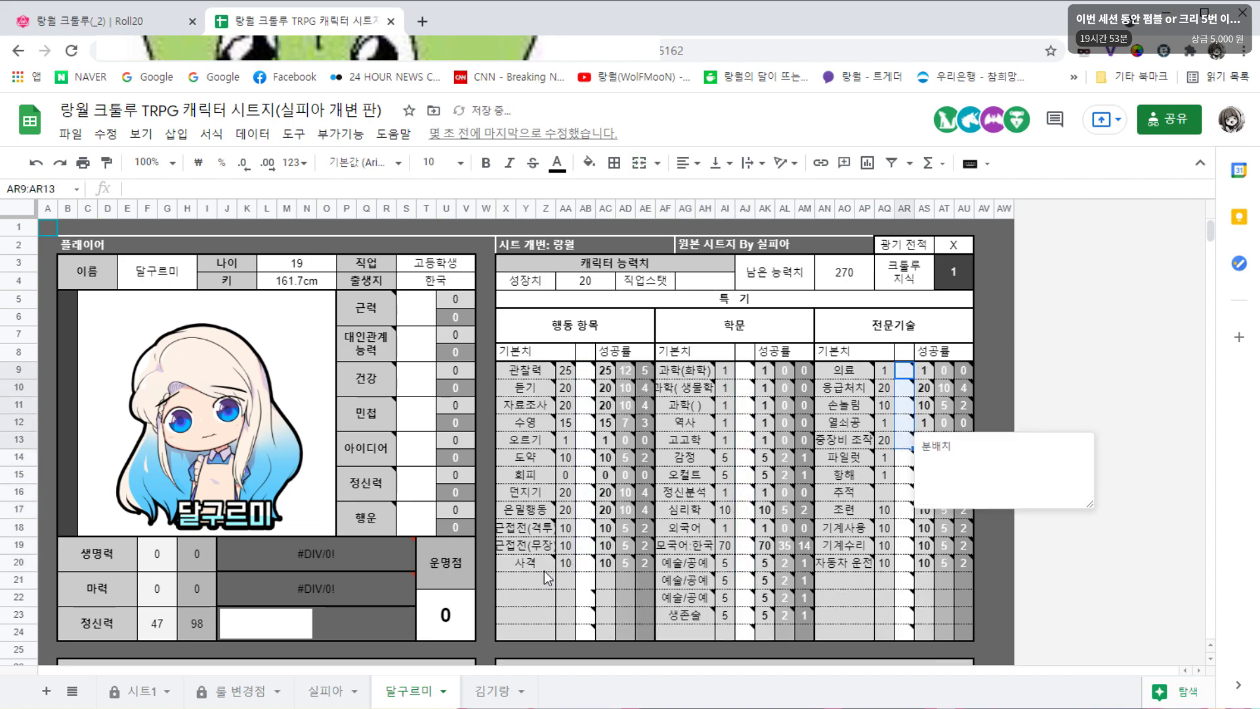
Clear the allocated points in the 행동 항목, 학문 and 전문기술 skills on the third character's sheet
click(492, 690)
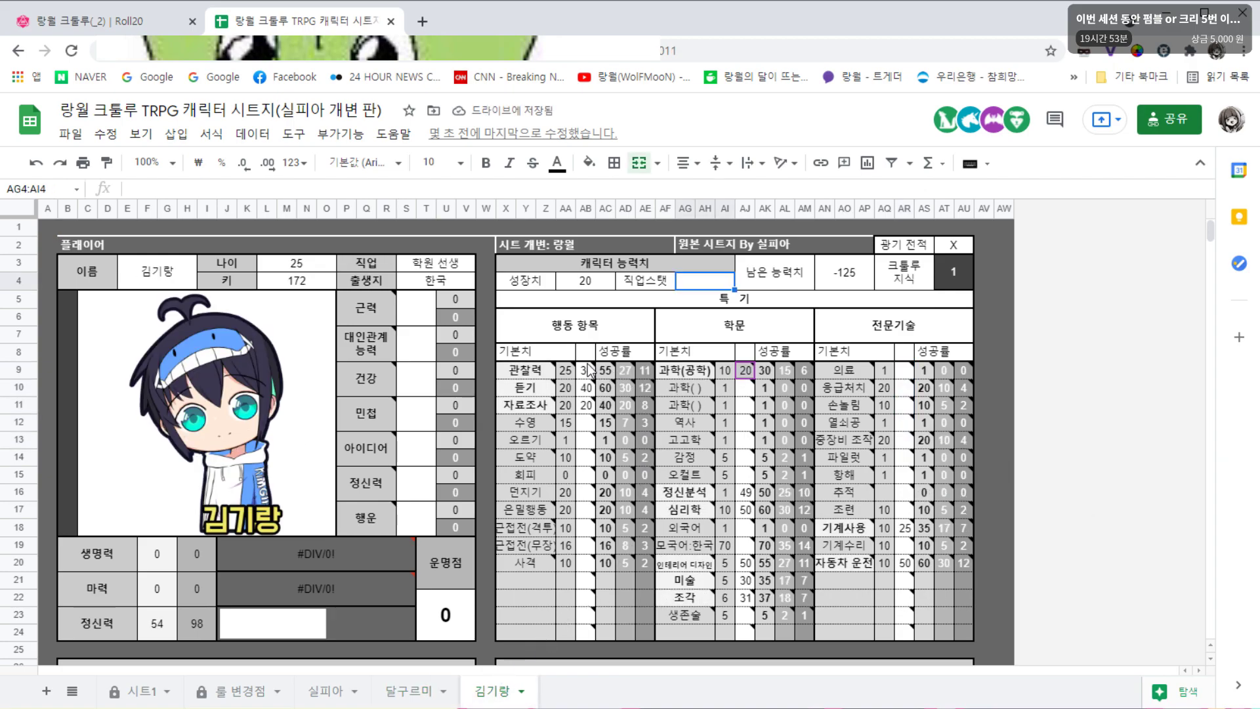
drag(586, 370, 586, 509)
key(Delete)
drag(745, 370, 747, 620)
key(Delete)
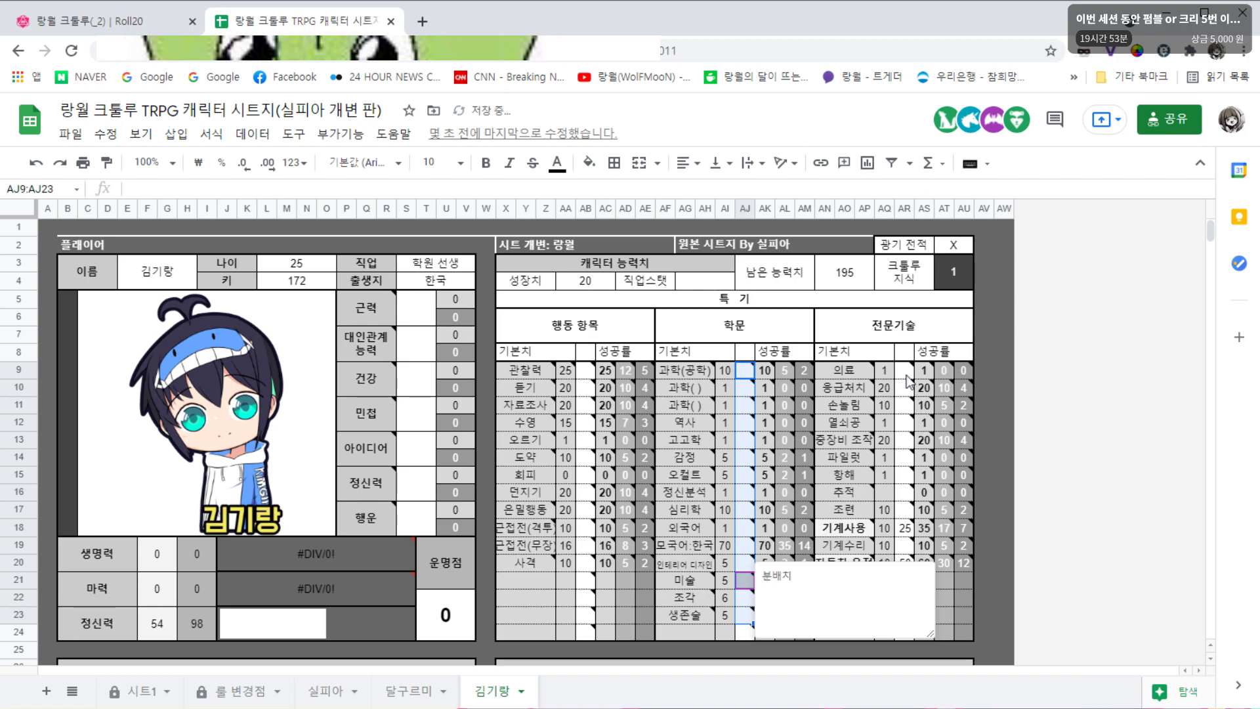
drag(904, 370, 904, 563)
key(Delete)
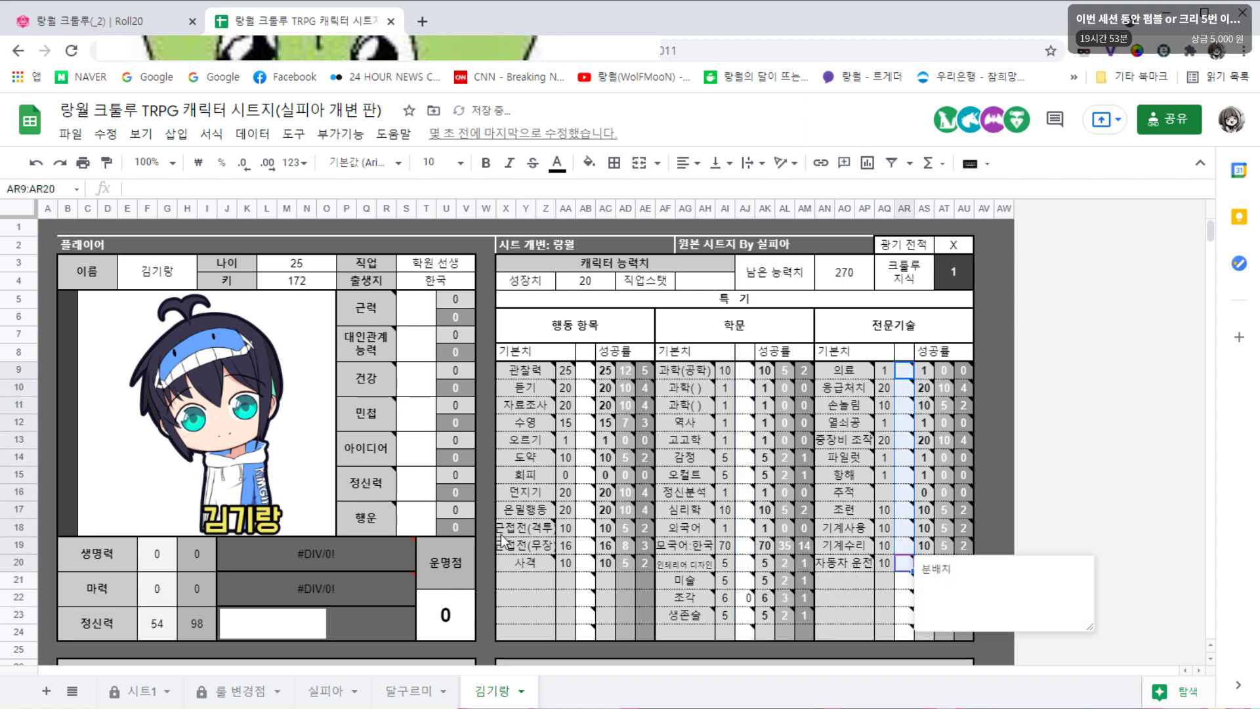
click(493, 529)
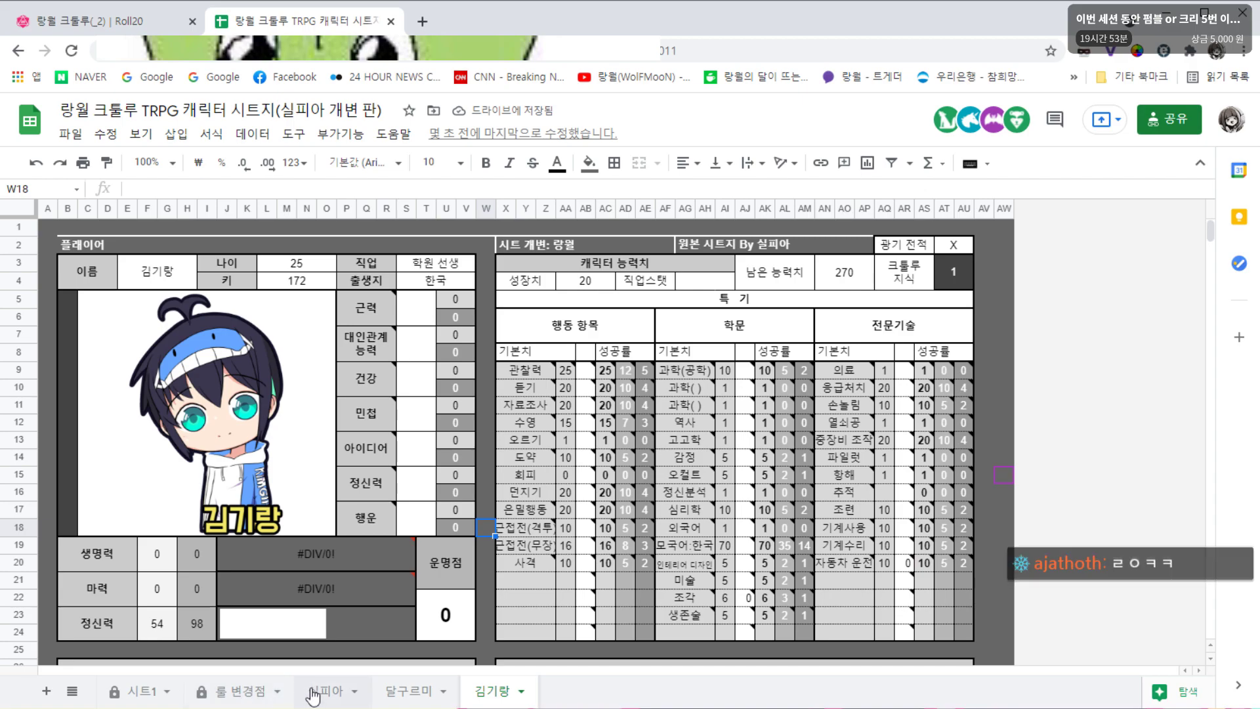
Hide the 룰 변경점 sheet in the workbook
key(ctrl+Page_Up)
key(ctrl+Page_Up)
right_click(246, 693)
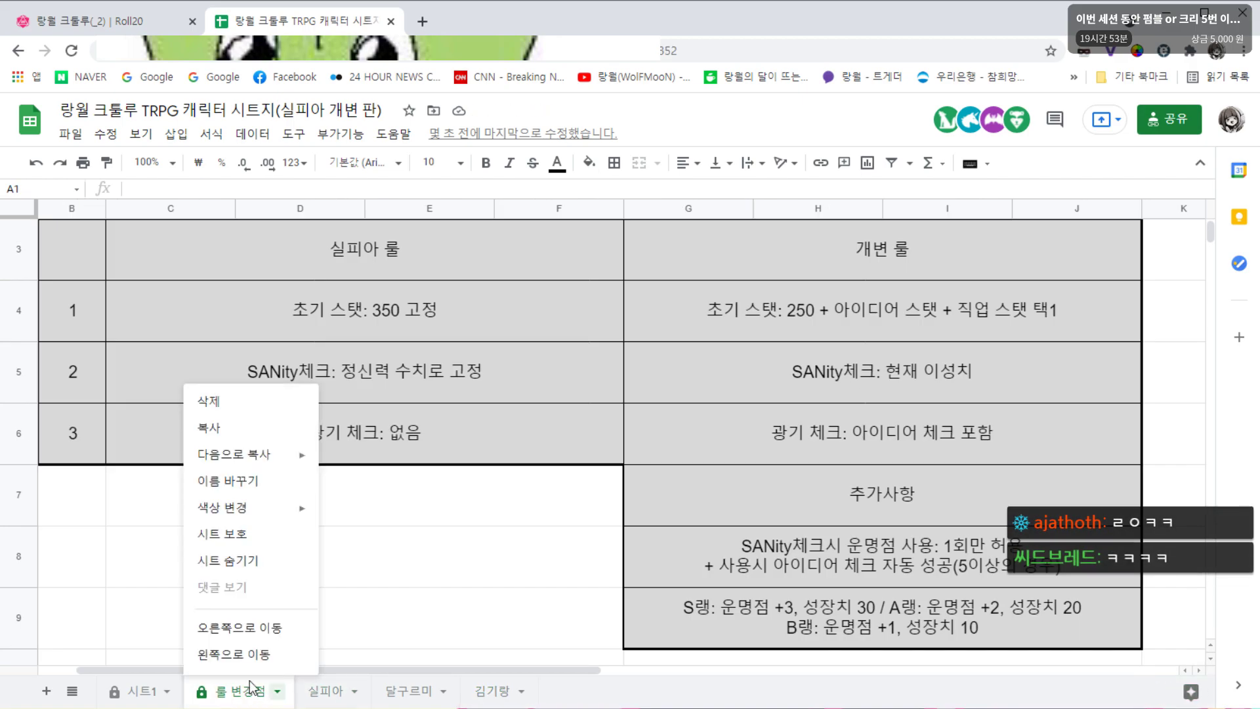
click(245, 563)
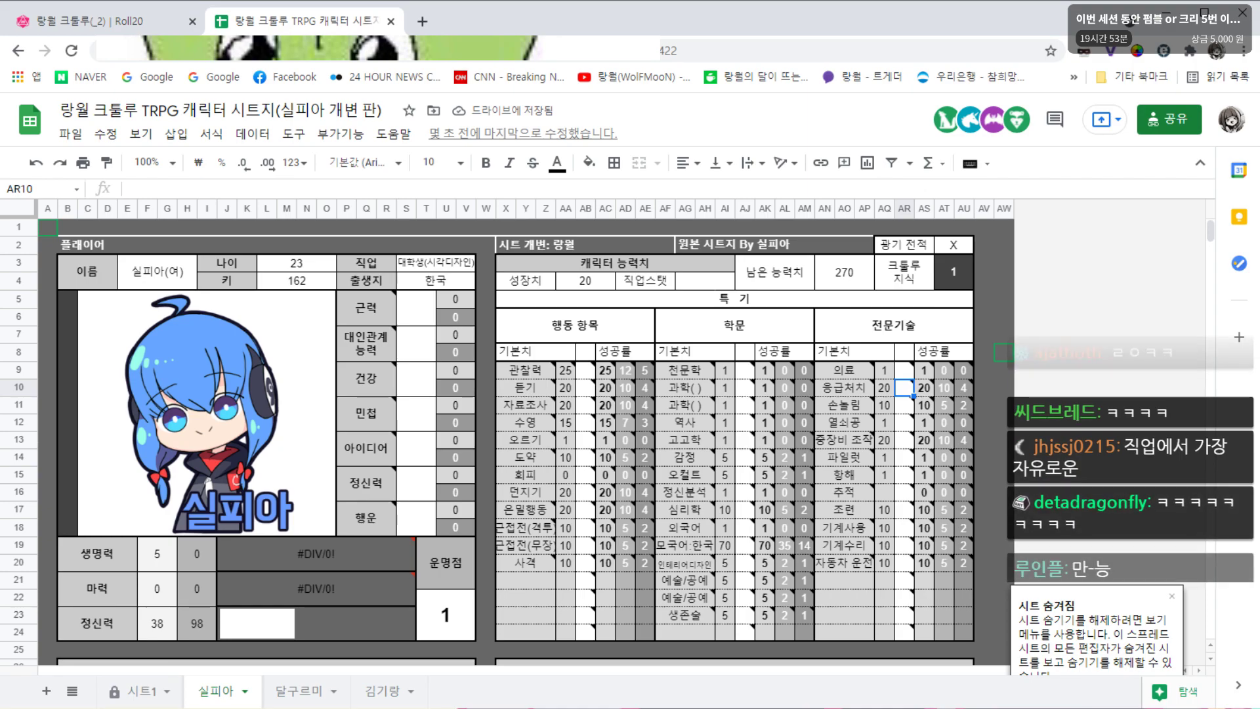
Look over the three character sheets and return to the Roll20 game board
click(158, 27)
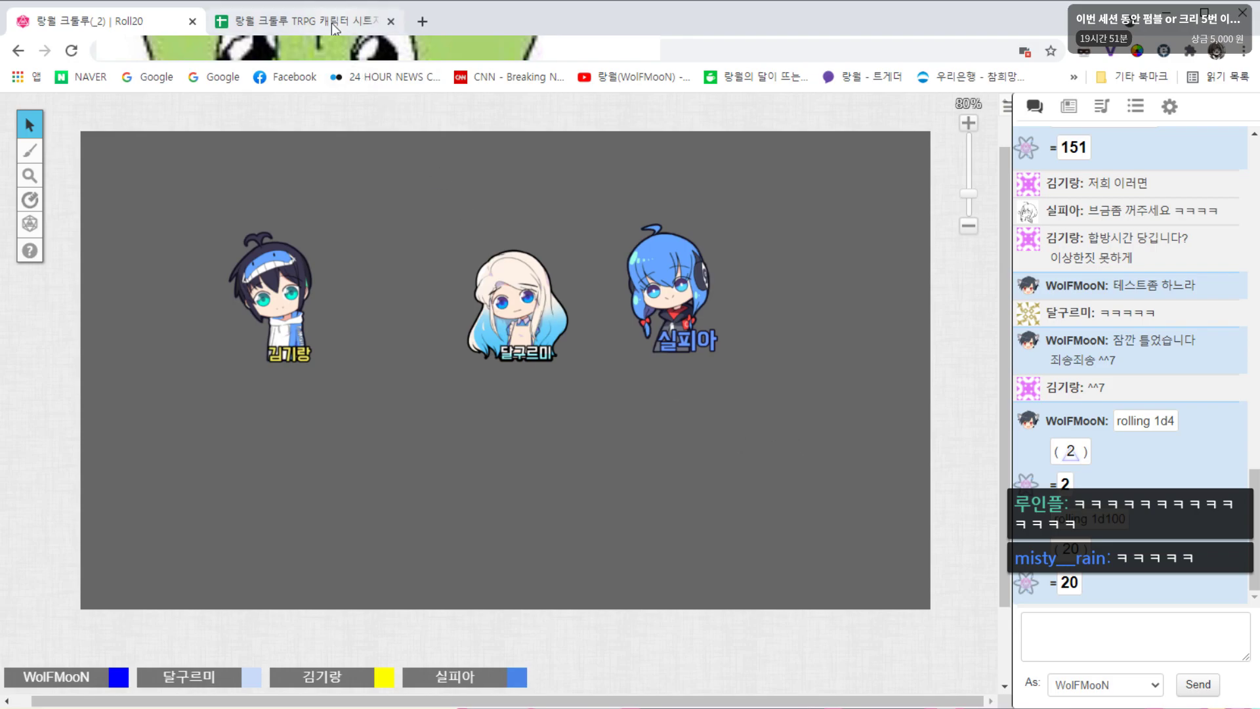
click(295, 20)
click(165, 286)
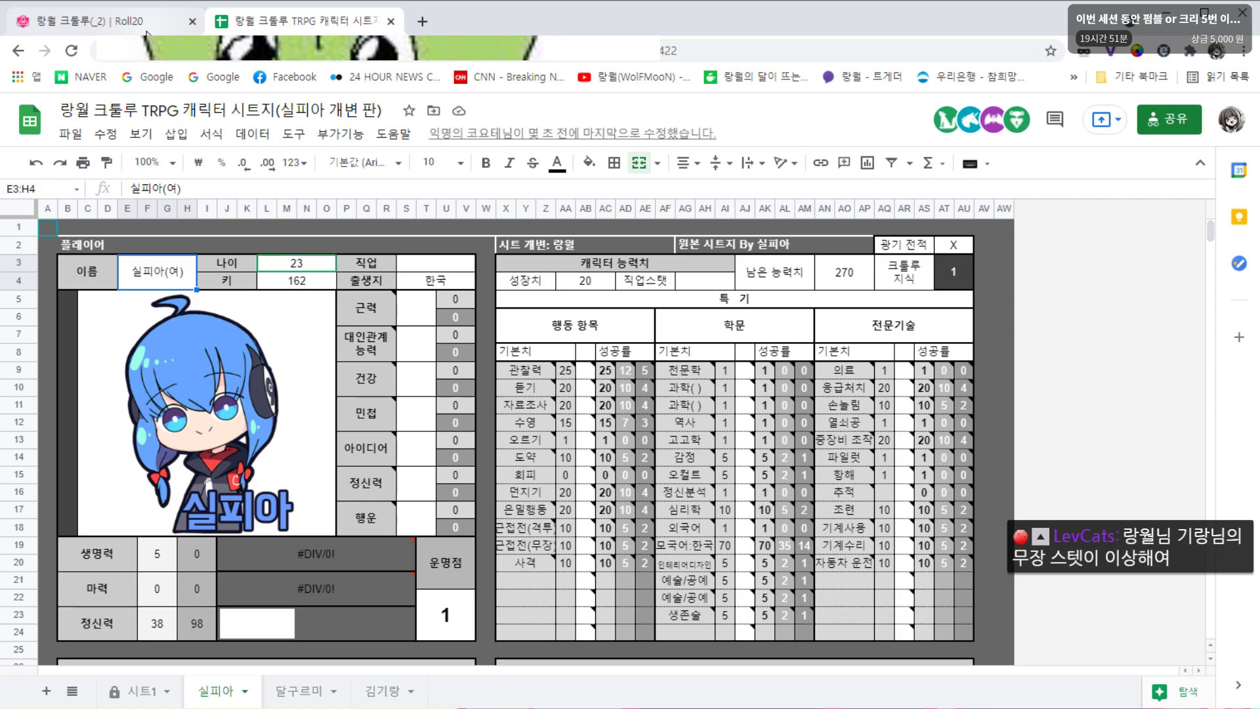
click(950, 269)
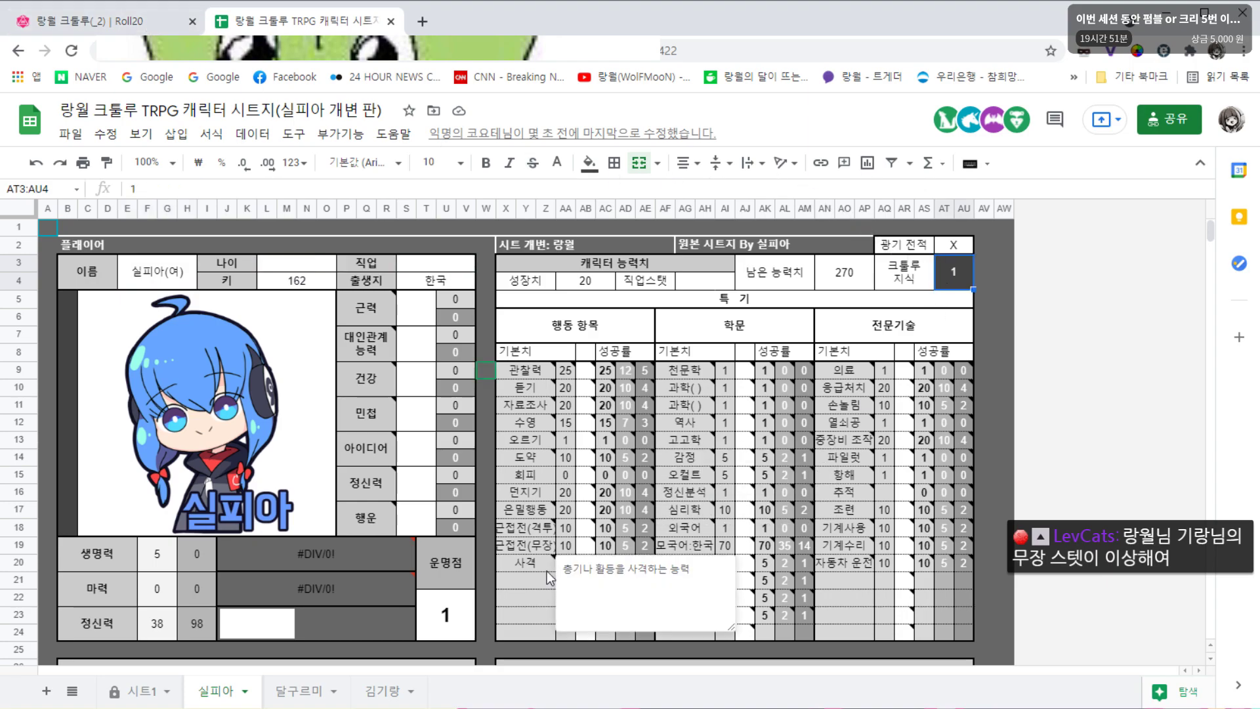
click(295, 692)
click(387, 692)
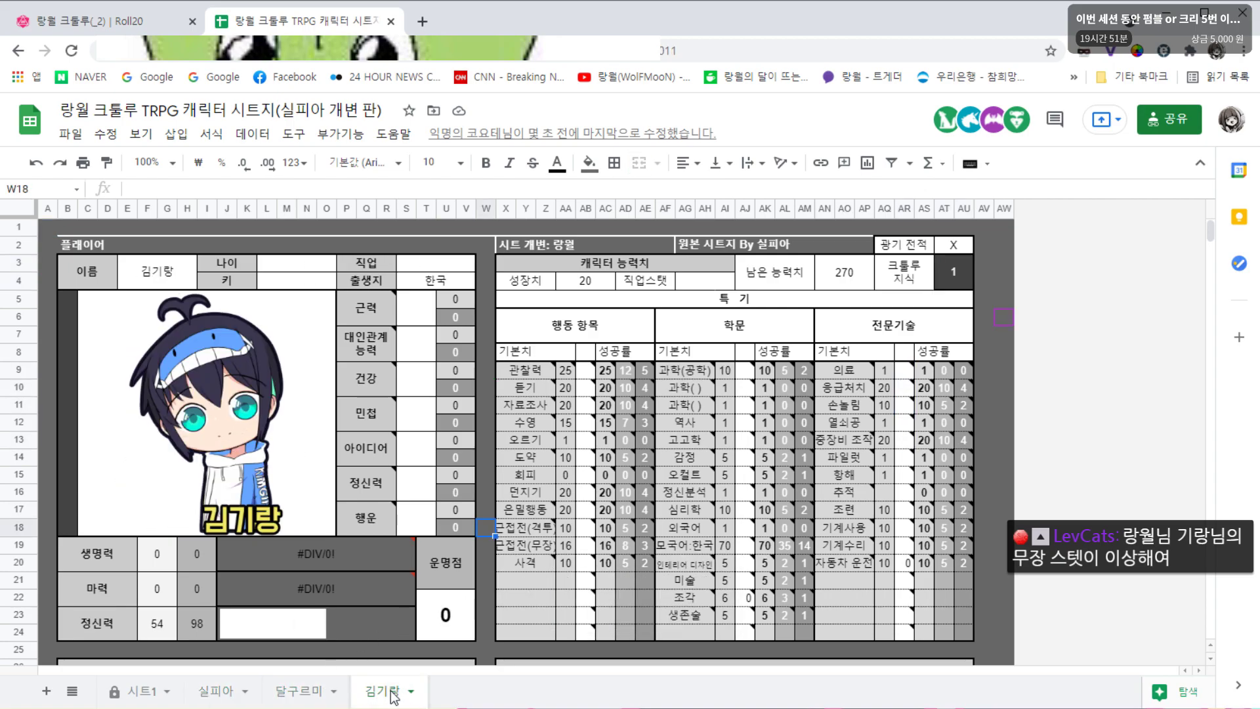
click(219, 694)
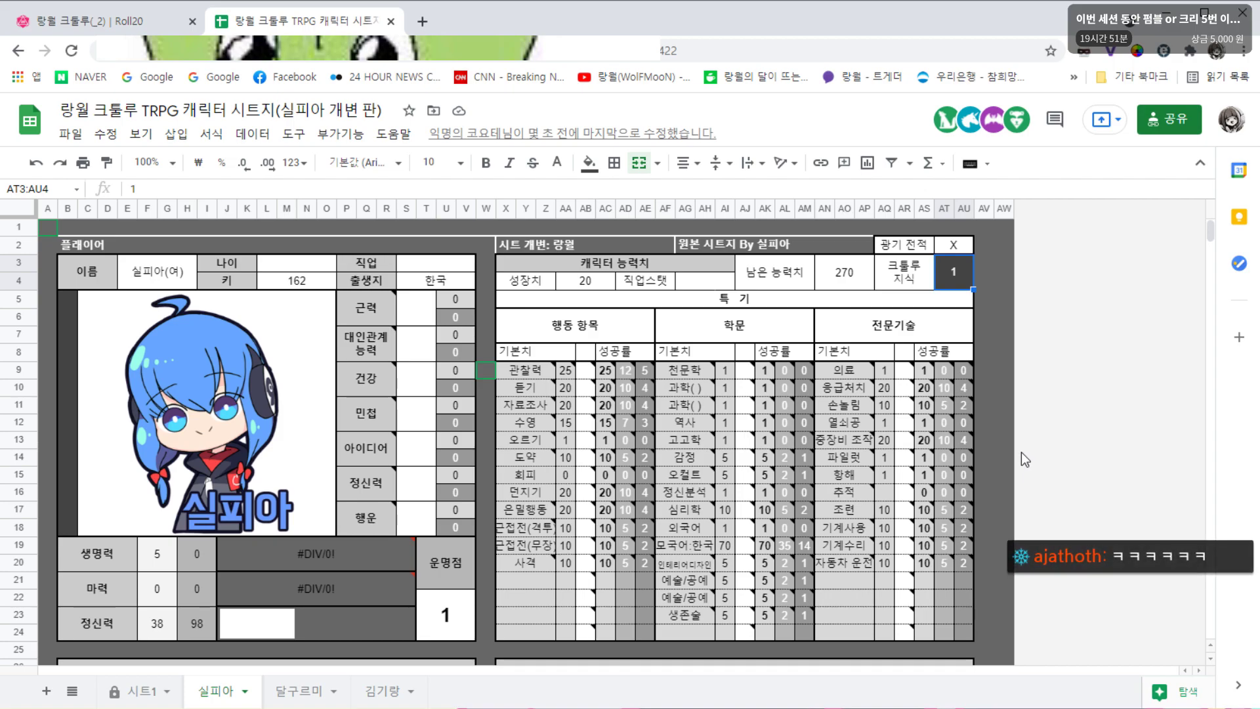
click(157, 28)
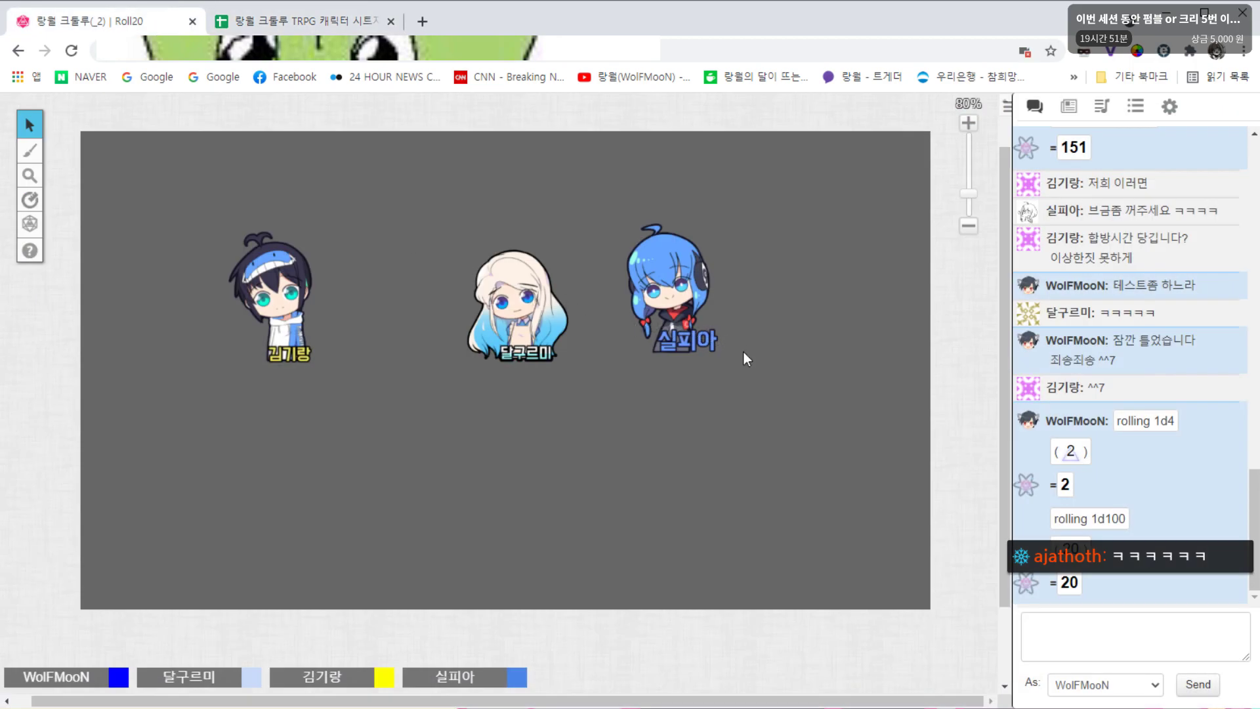
Switch to the character sheet workbook and compare the three characters' base skill values with the 시트1 template
click(302, 21)
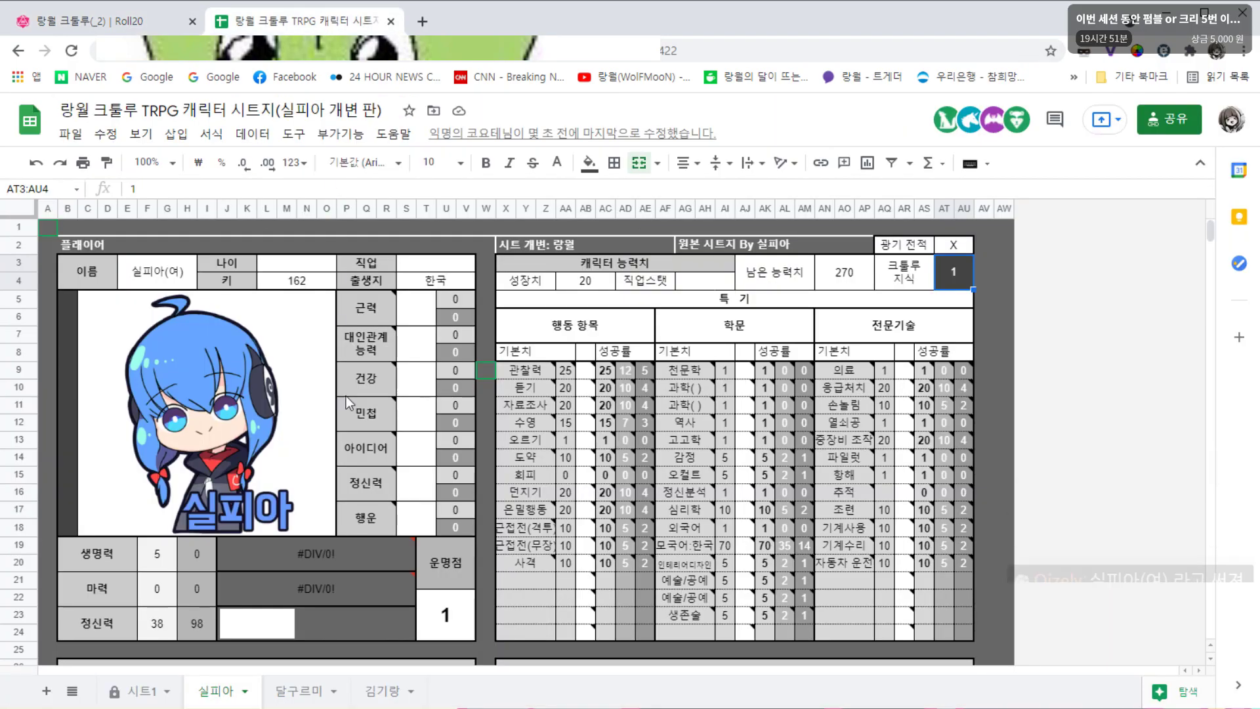
click(371, 692)
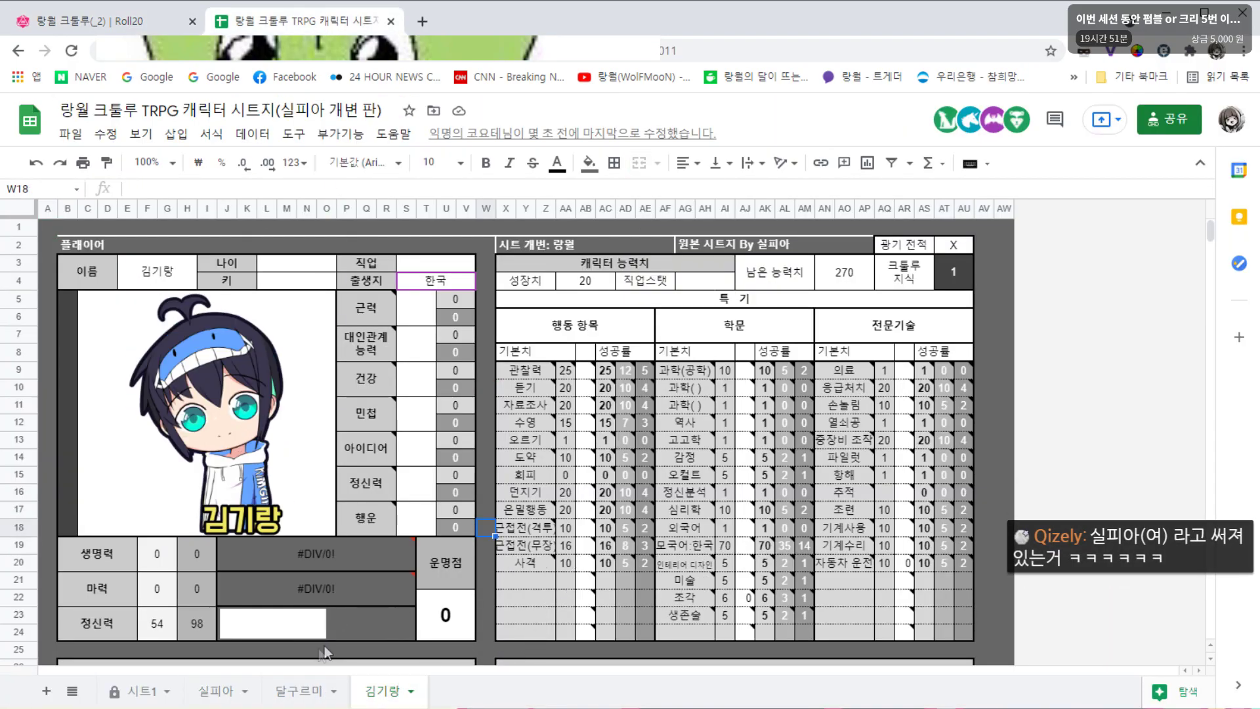
click(248, 686)
click(143, 692)
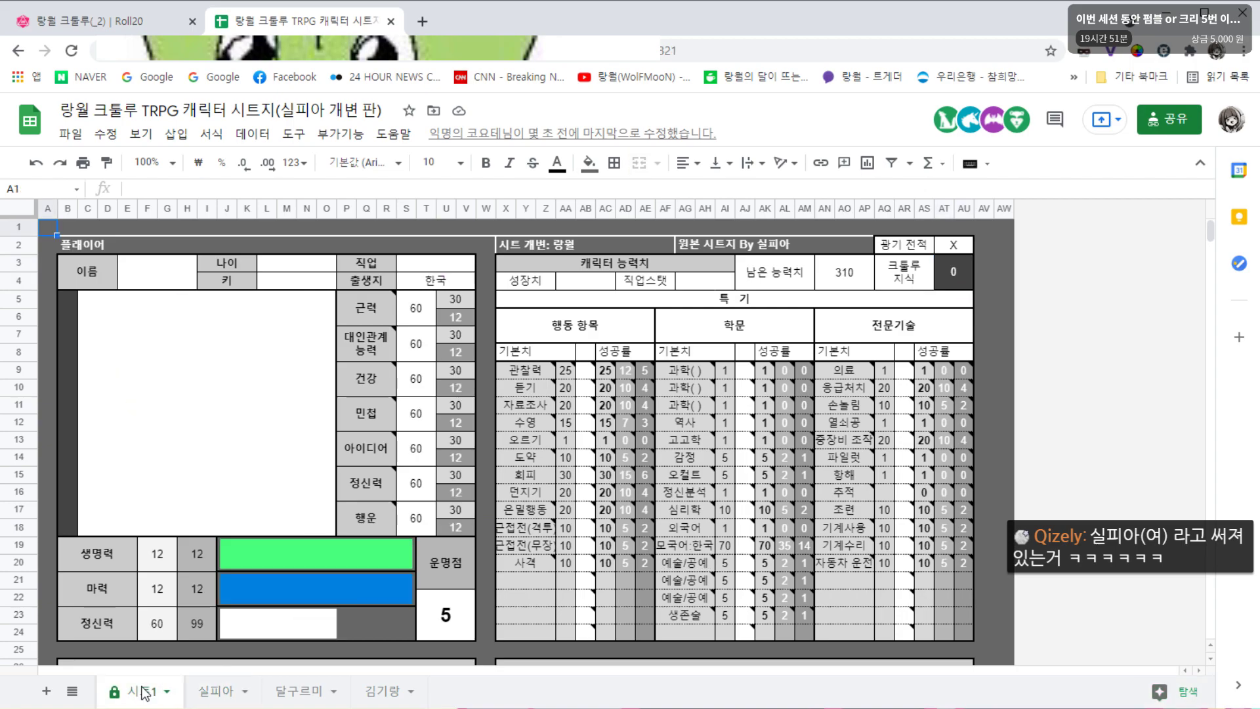
click(216, 693)
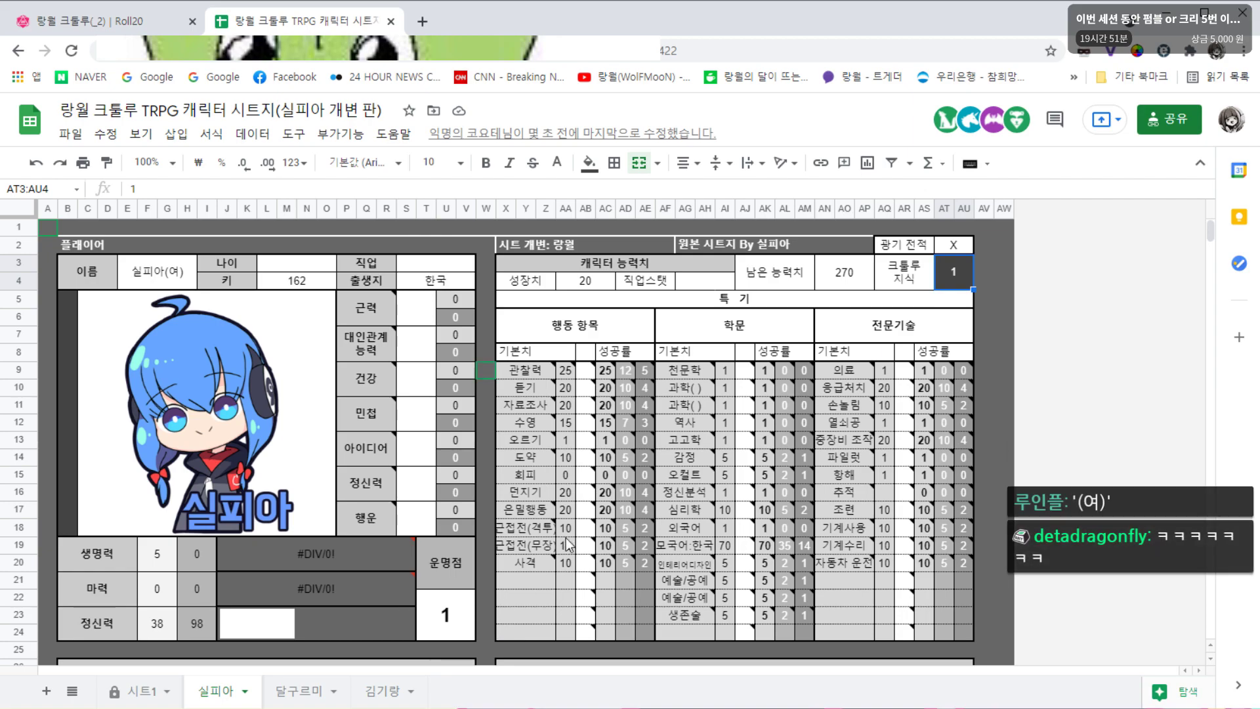
click(300, 692)
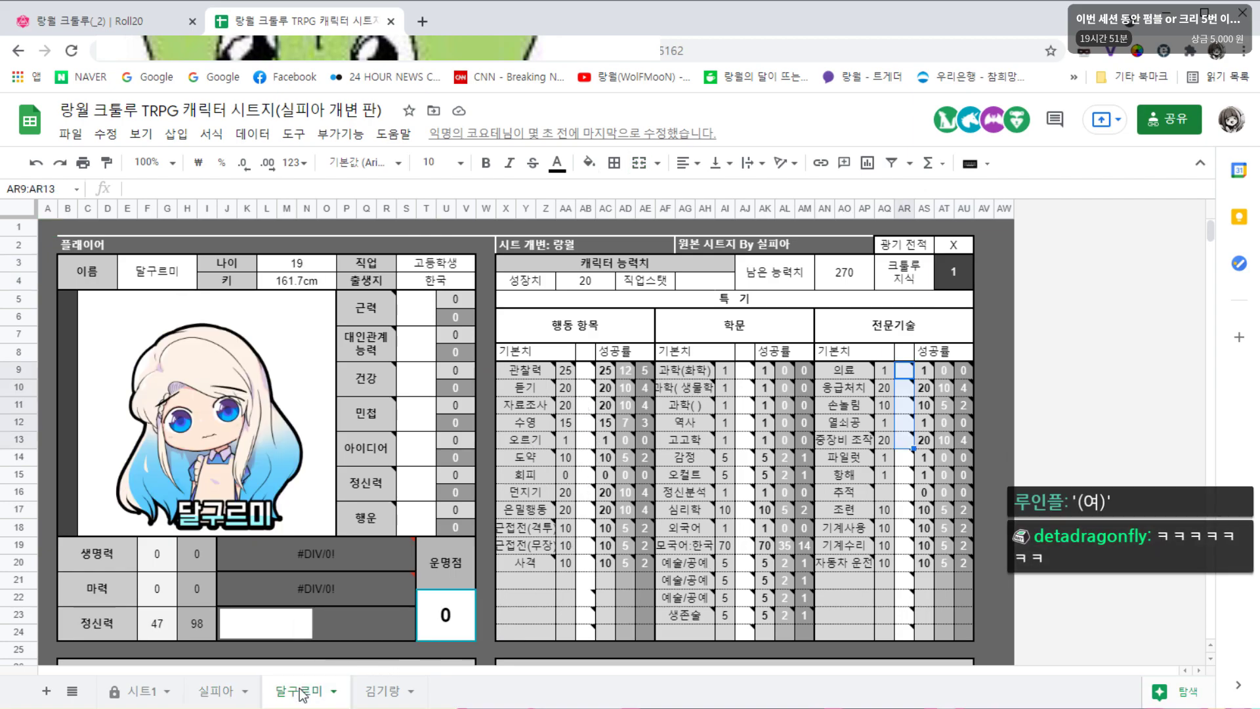
click(144, 691)
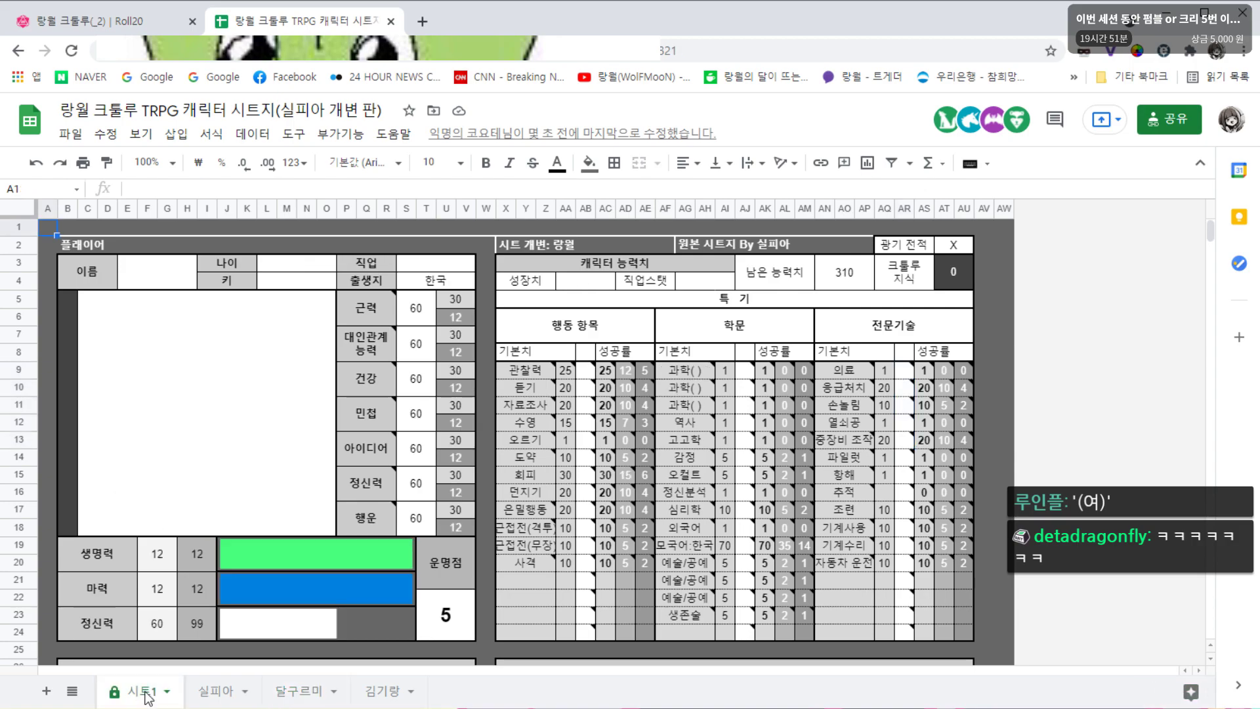
drag(571, 369, 558, 554)
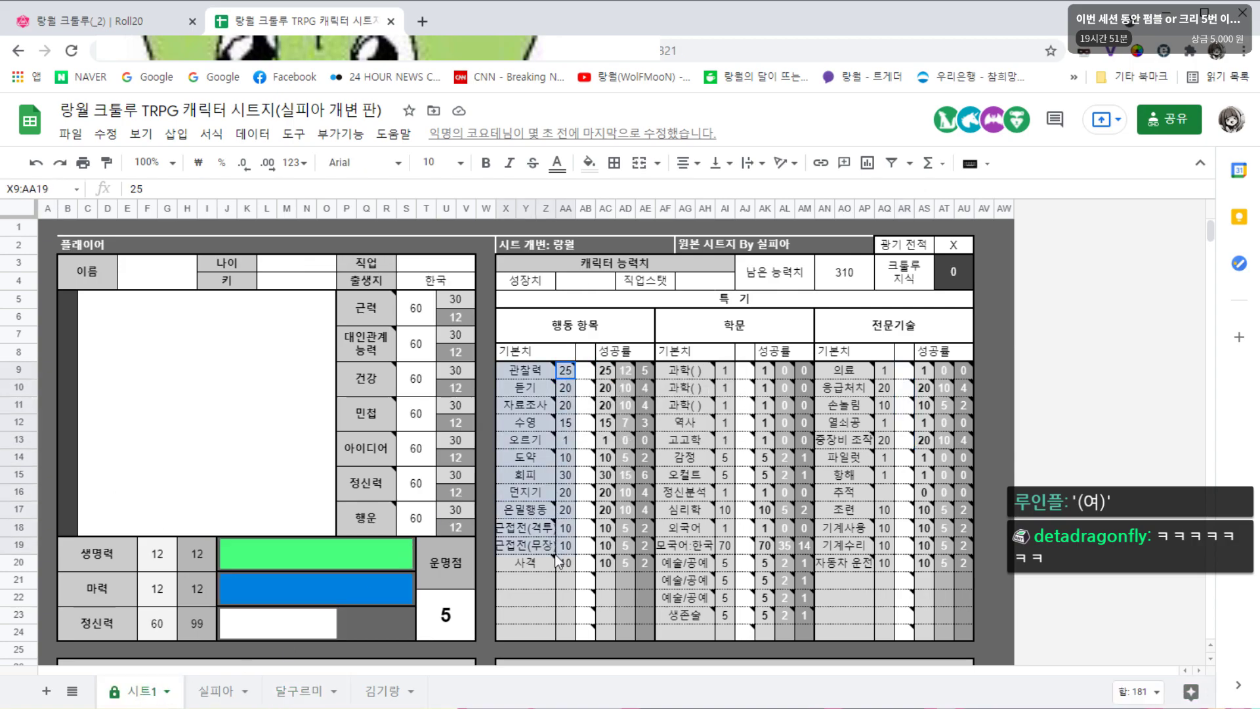
Paste the standard base values of the 행동 항목 skills into AA9:AA20 on the second and third characters' sheets
click(218, 692)
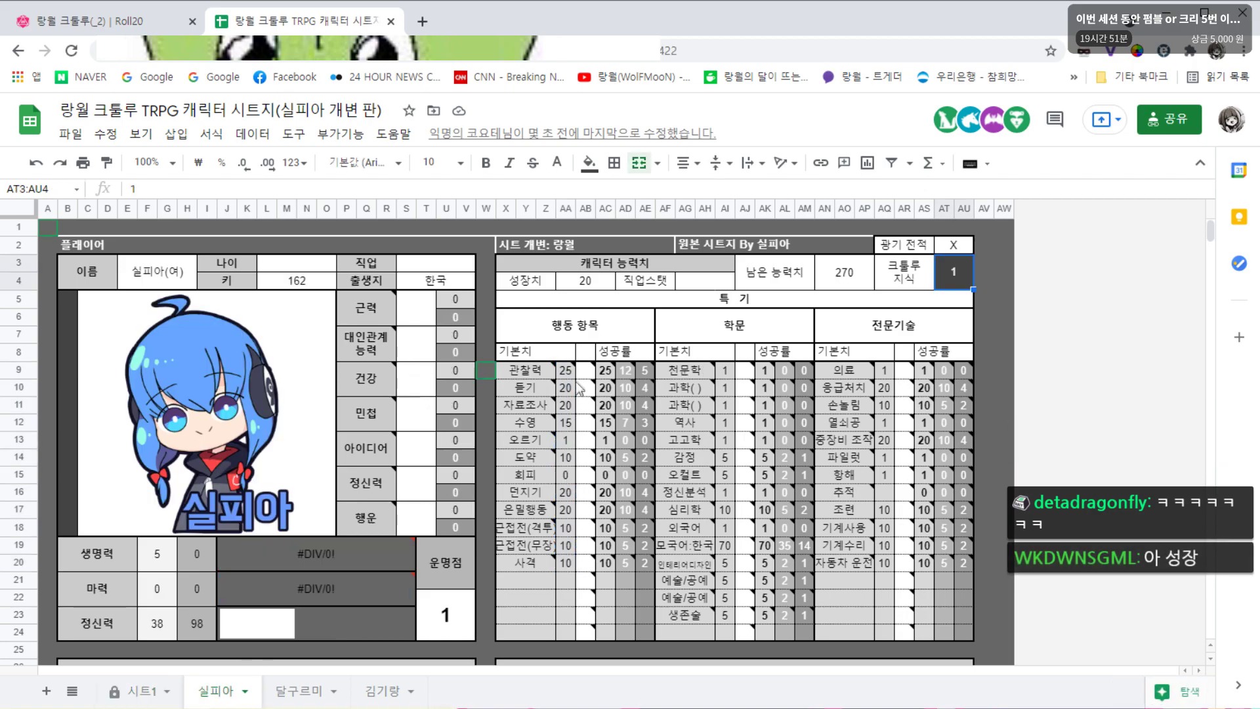
click(308, 690)
drag(566, 373, 755, 562)
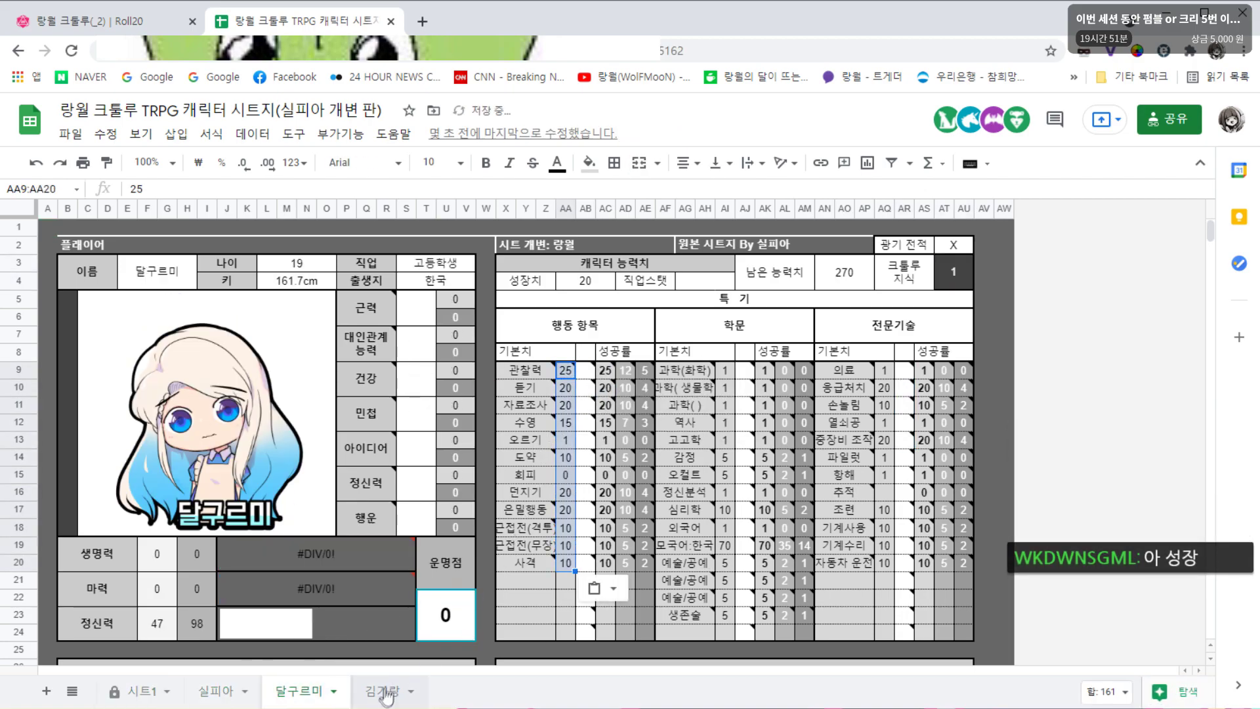
click(383, 690)
click(566, 370)
key(ctrl+v)
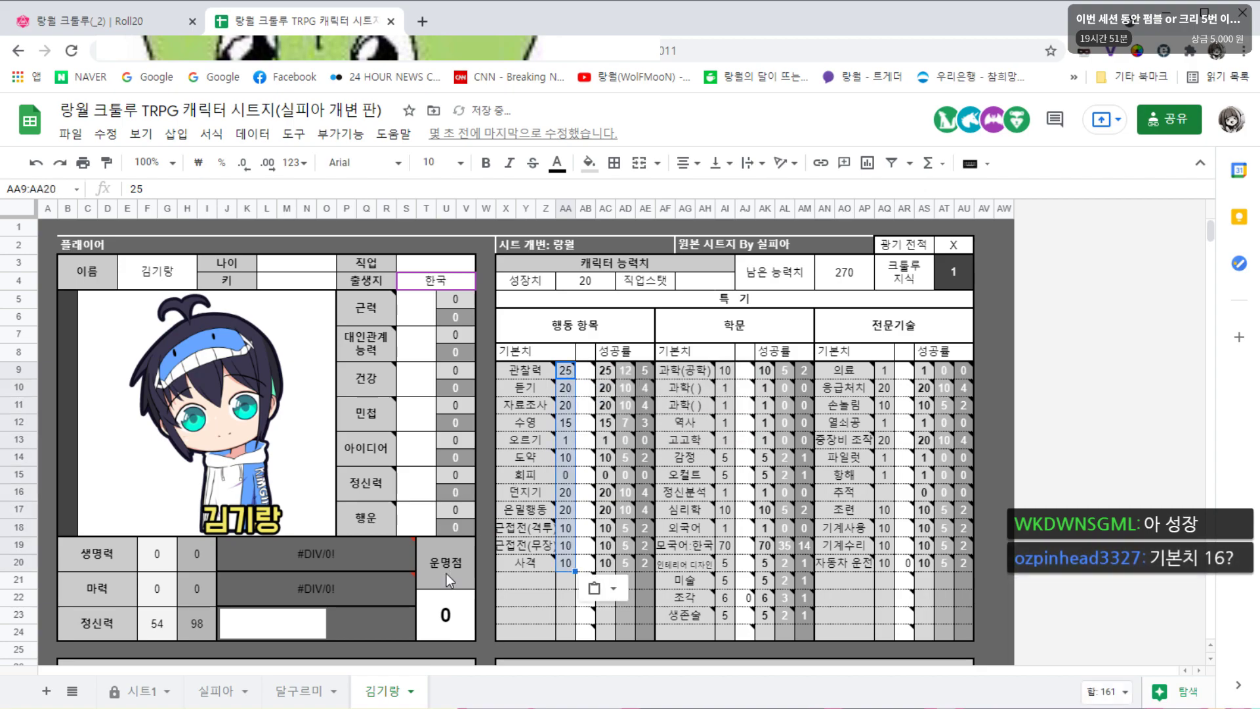
Copy the first character's 학문 base values in AI9:AI23 to the same cells on the second and third characters' sheets
click(201, 696)
drag(724, 370, 726, 622)
key(ctrl+c)
click(298, 690)
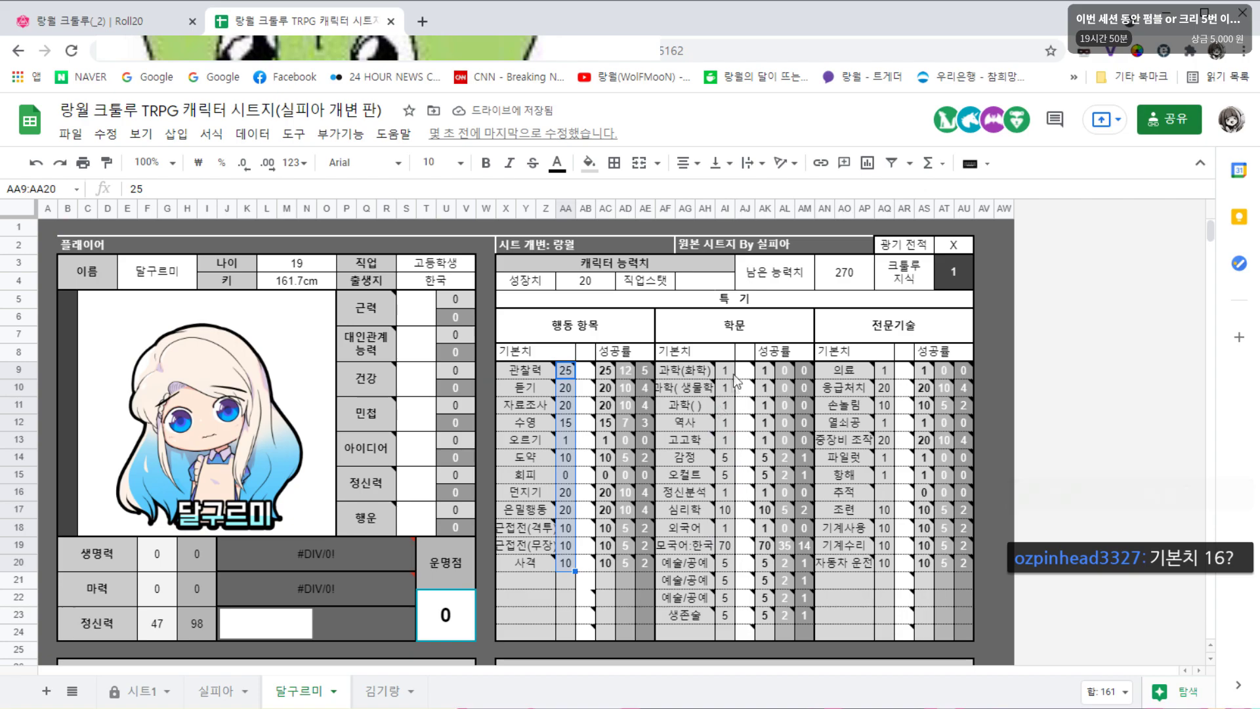
click(726, 369)
key(ctrl+v)
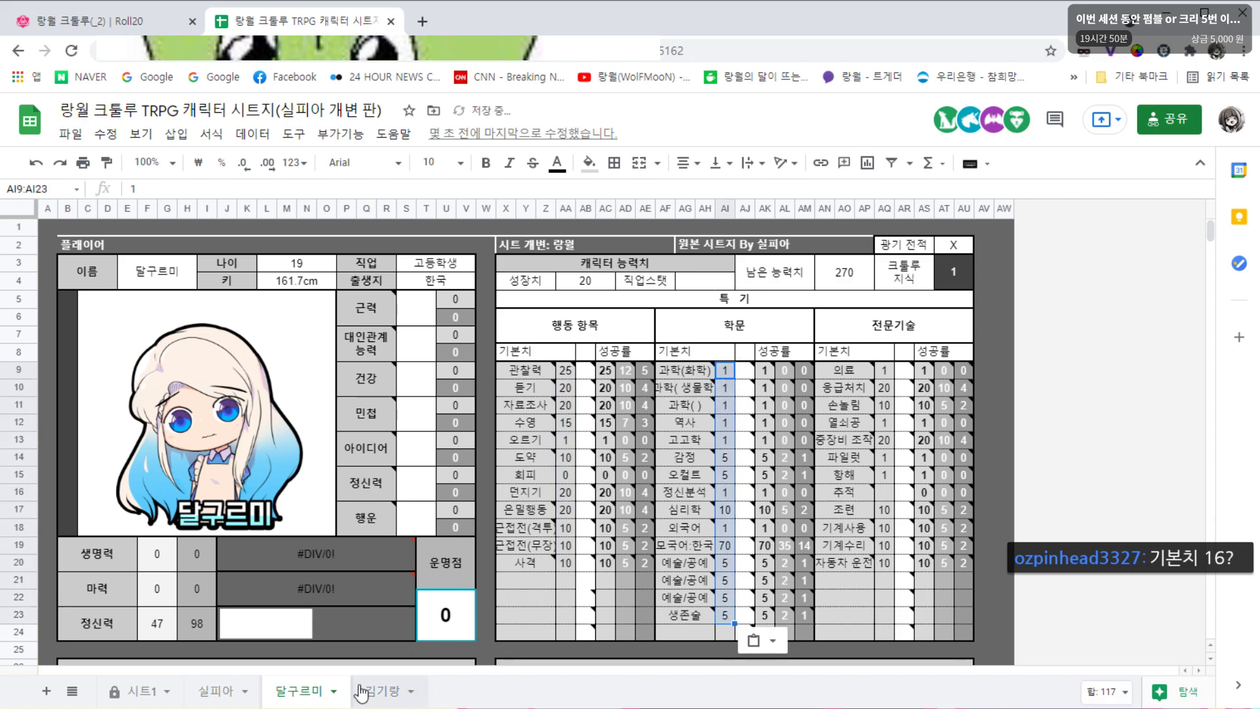
click(383, 690)
click(726, 370)
key(ctrl+v)
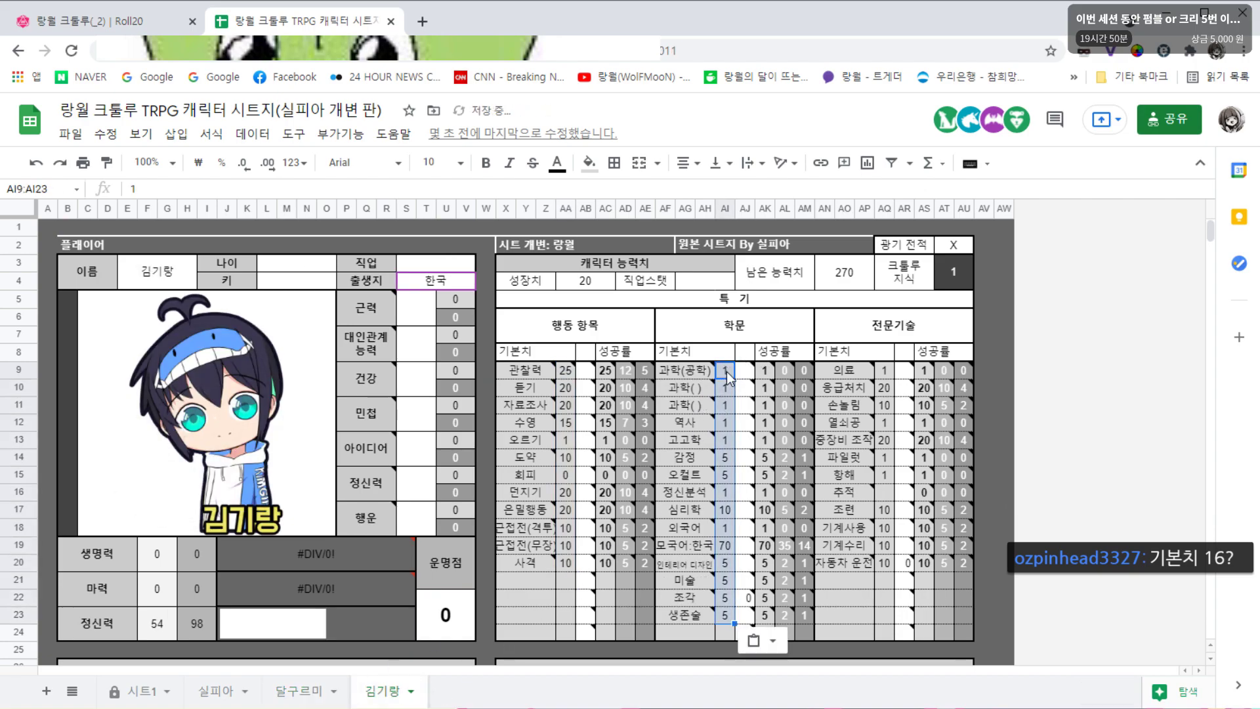
click(725, 545)
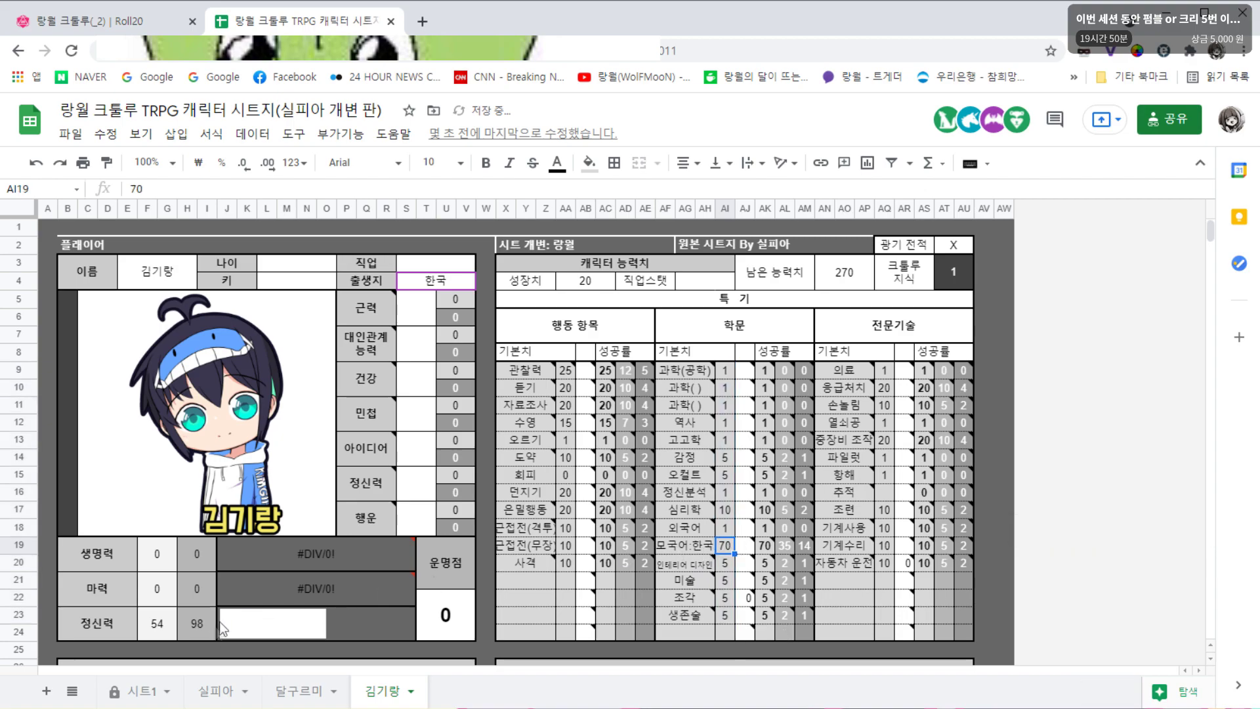
Copy the 전문기술 base values in AQ9:AQ20 from the 시트1 template to all three characters' sheets
click(214, 690)
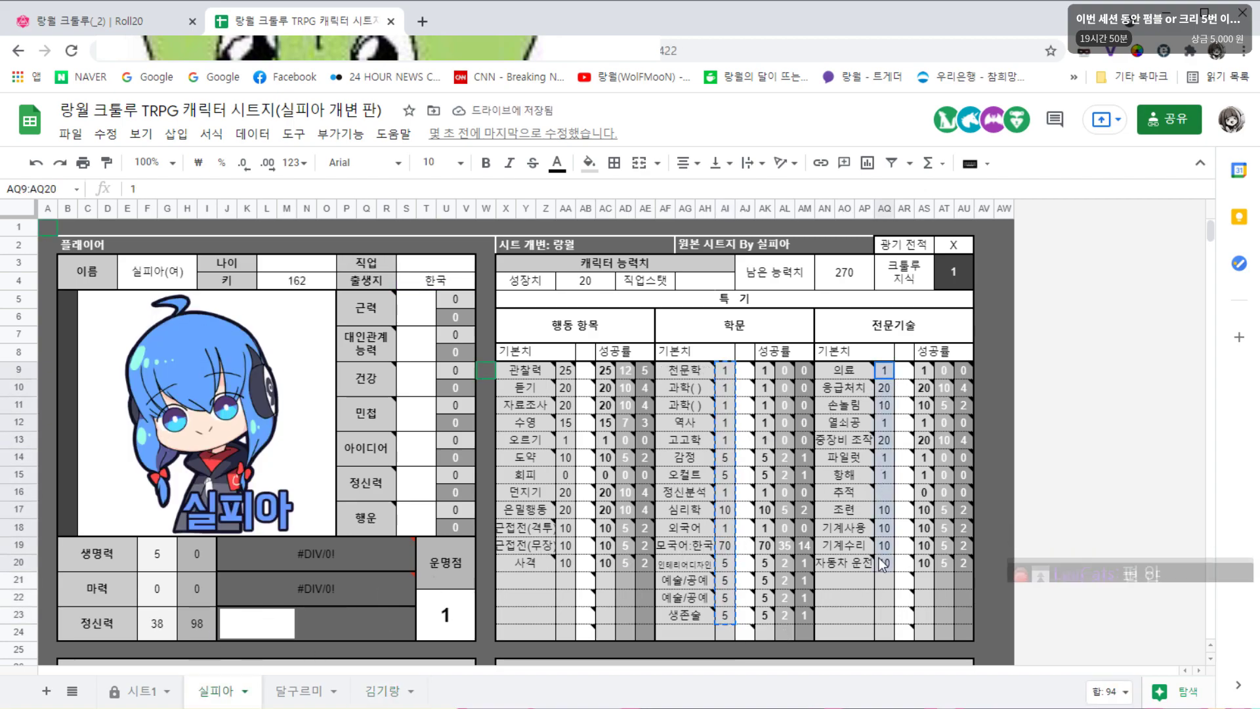
click(361, 691)
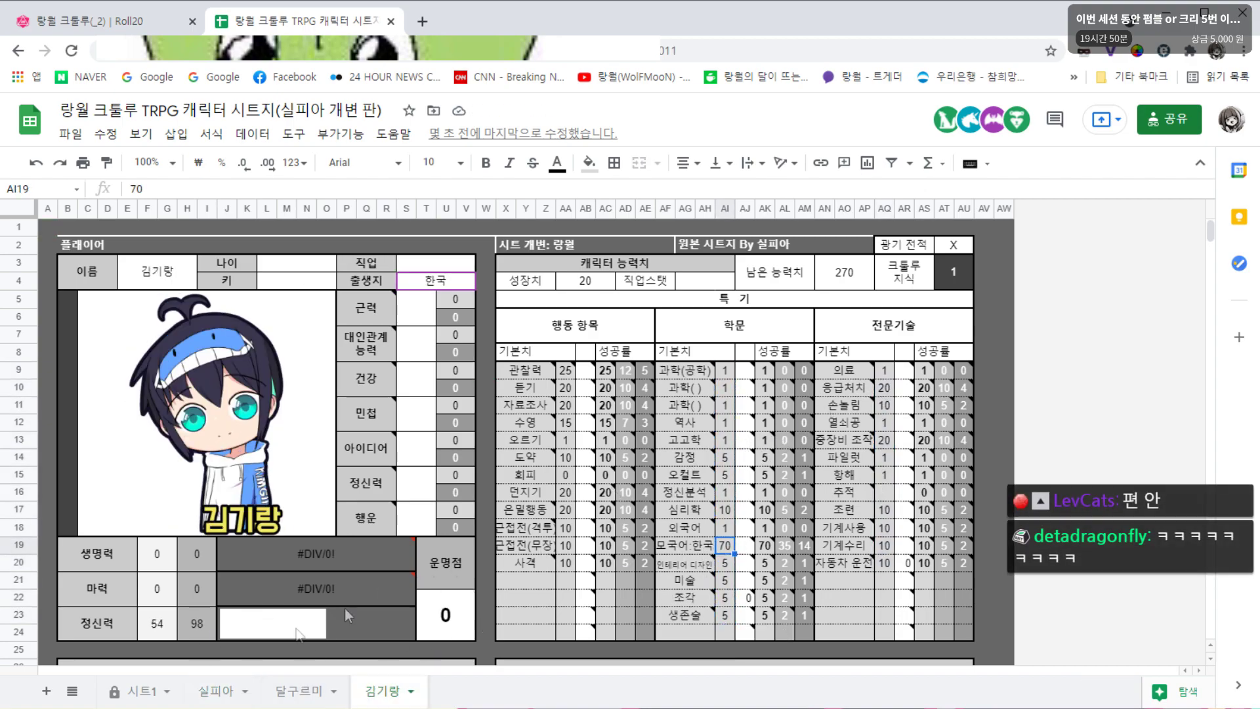
click(151, 691)
drag(884, 370, 884, 562)
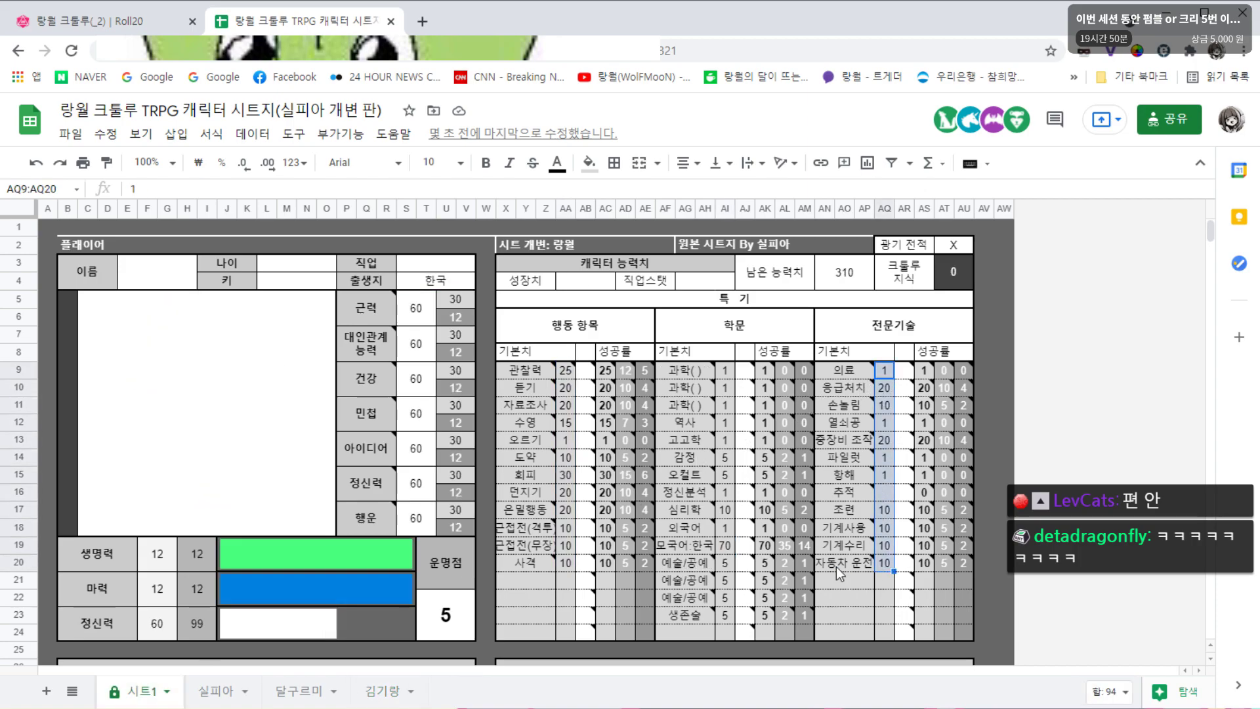
click(218, 691)
key(ctrl+v)
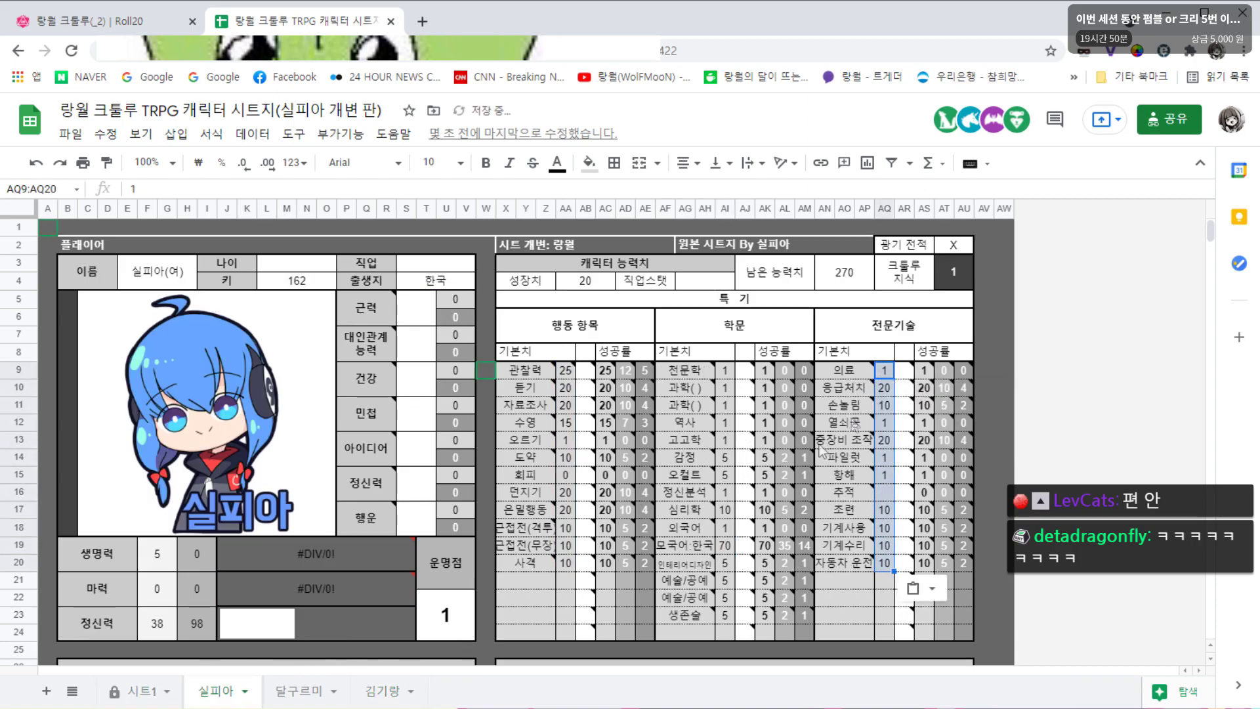
click(302, 690)
key(ctrl+v)
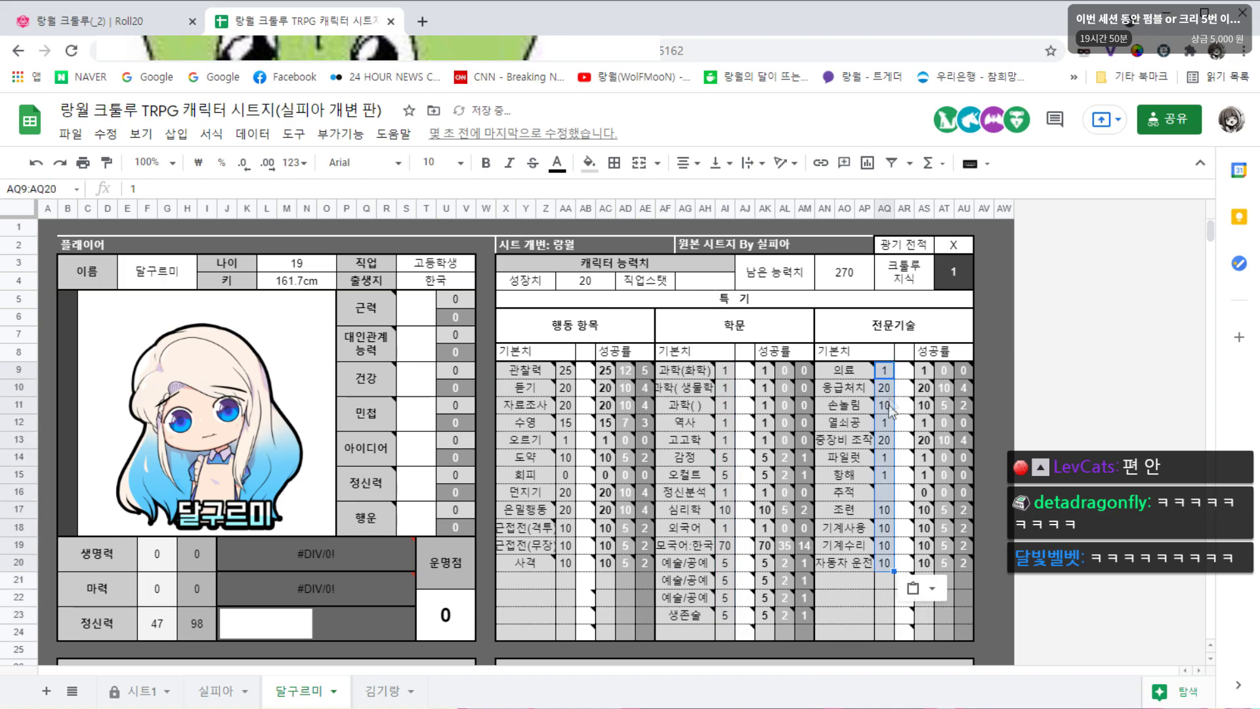
click(382, 690)
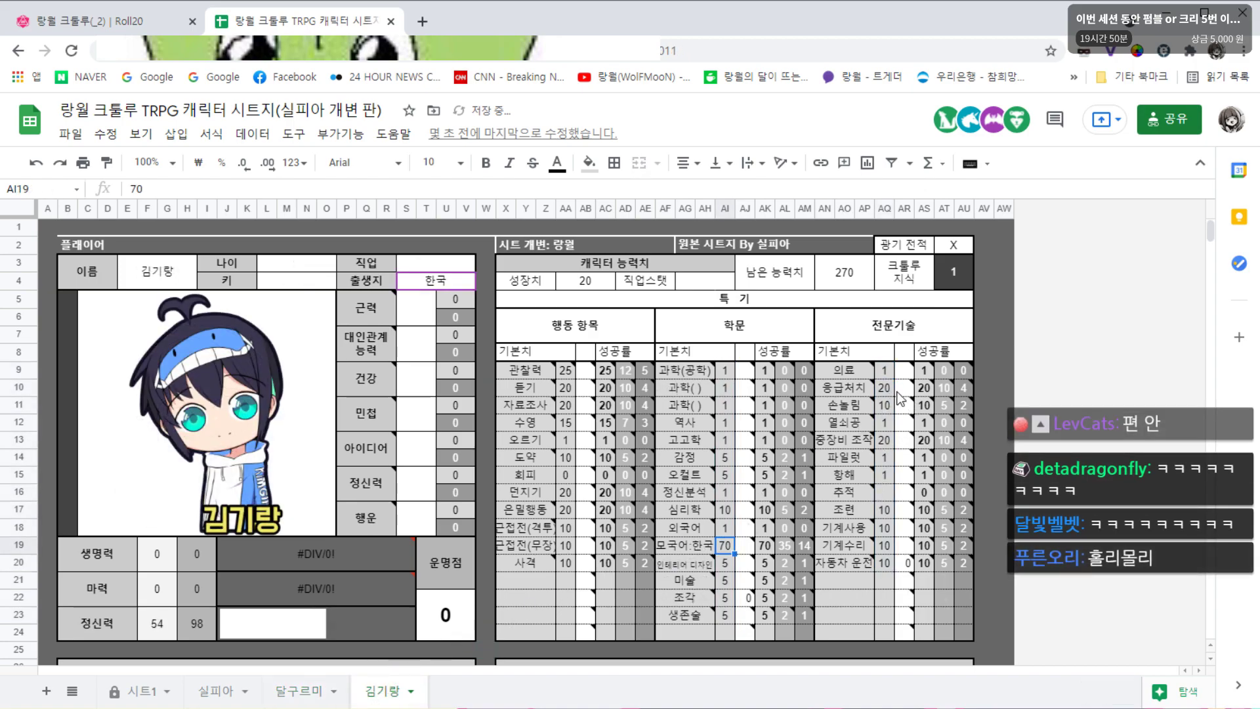
click(887, 371)
key(ctrl+v)
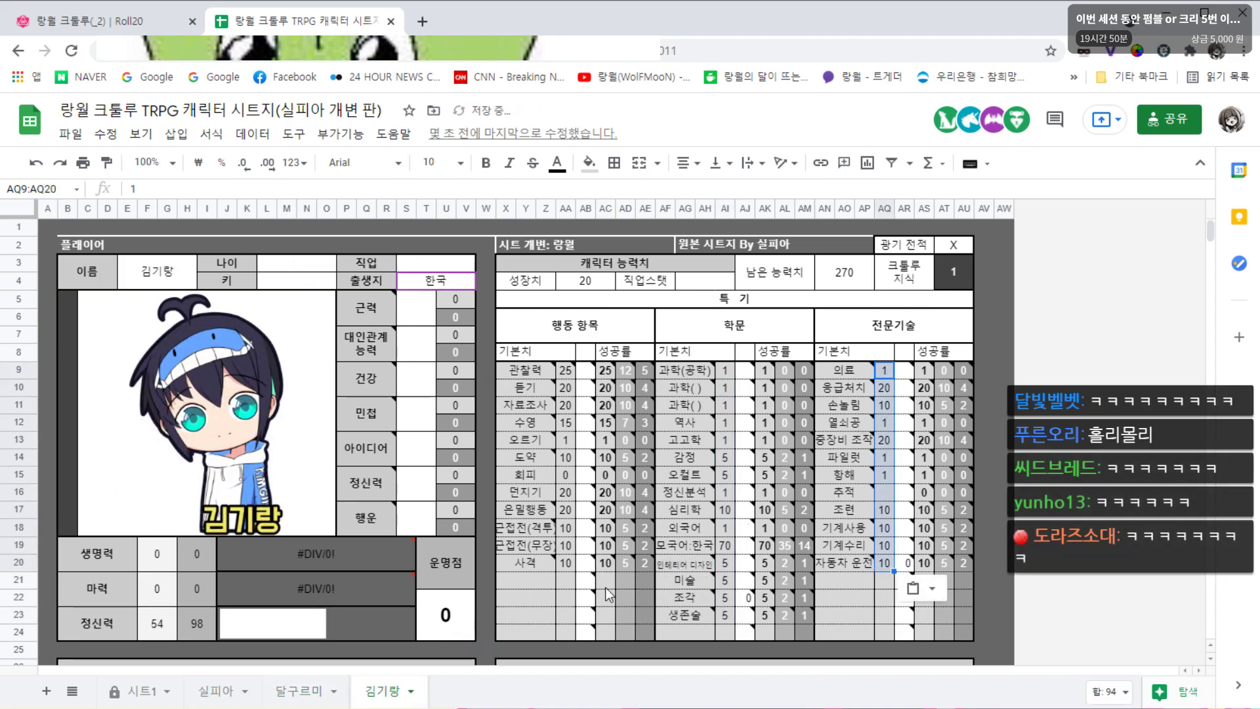
Copy the entire skill table below the 특기 headings from 시트1 and paste it over the first character's skills, starting at 관찰력
click(137, 692)
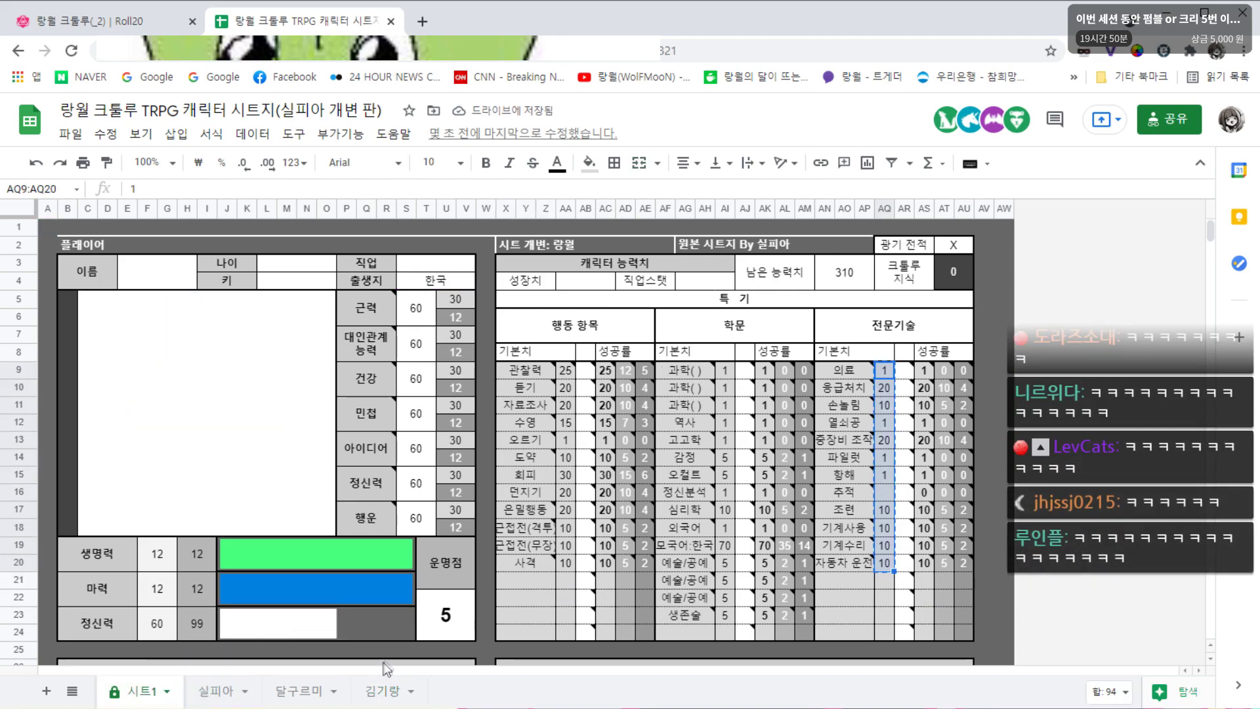
click(216, 691)
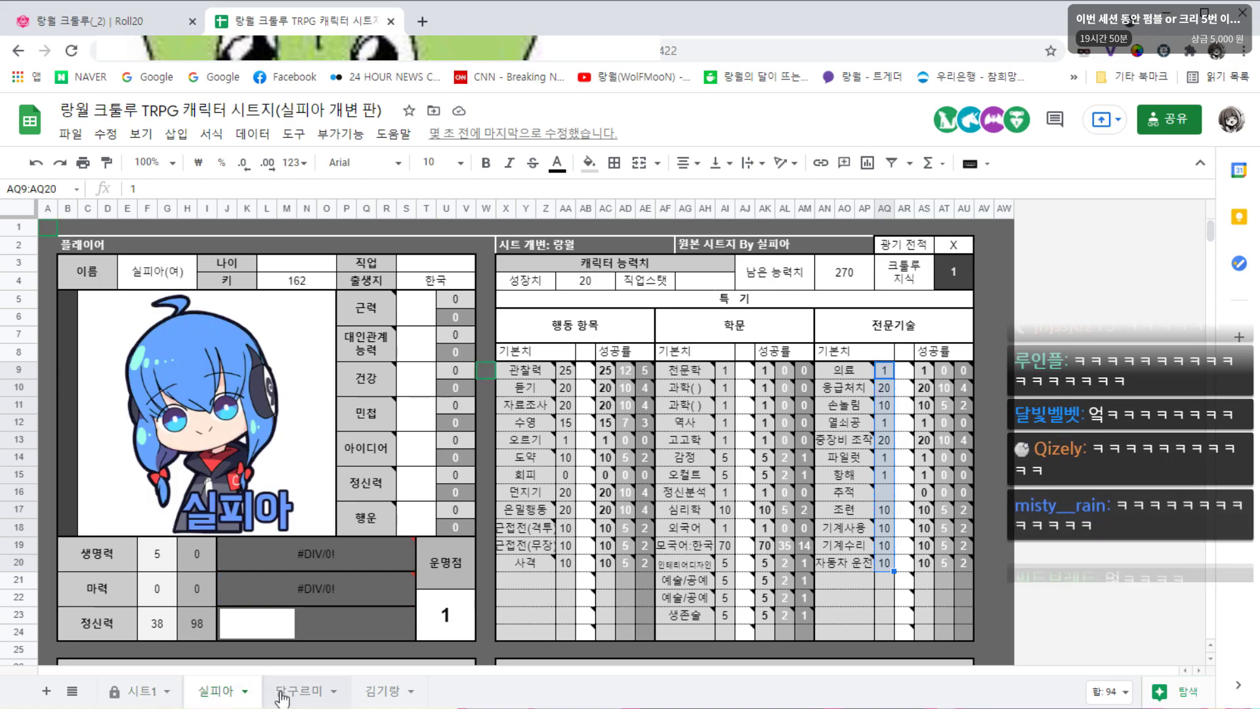
click(148, 692)
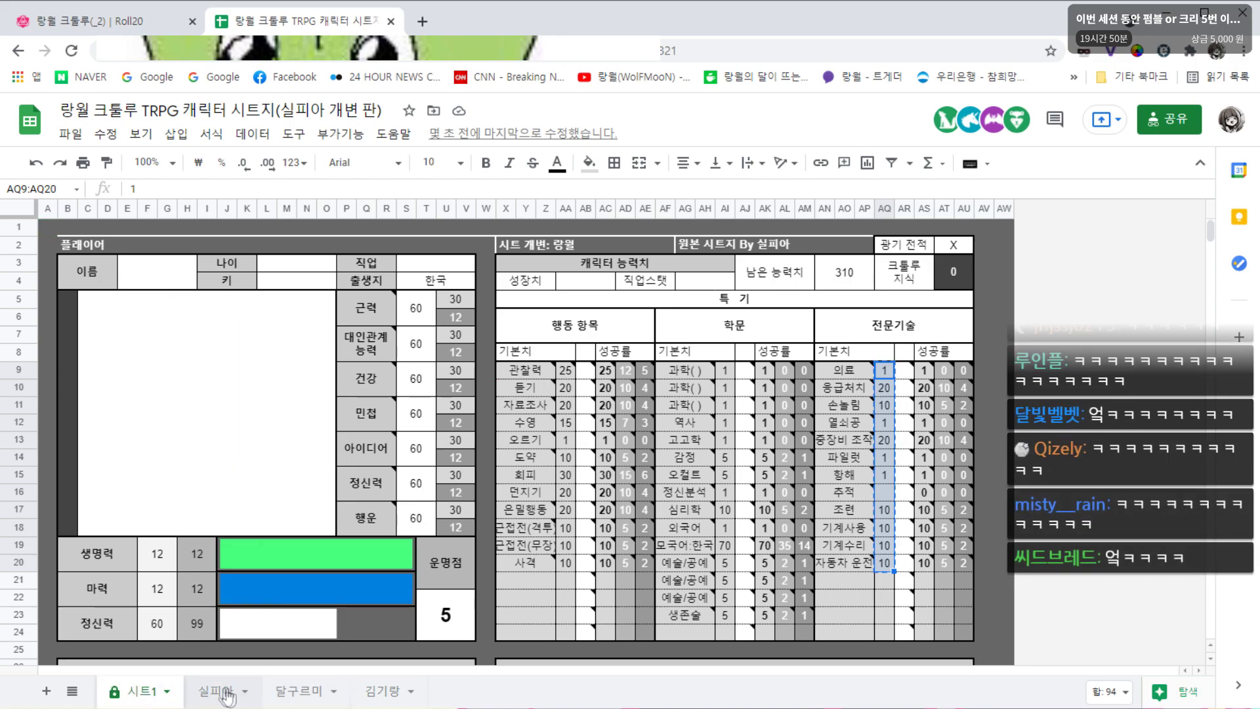
drag(525, 370, 952, 630)
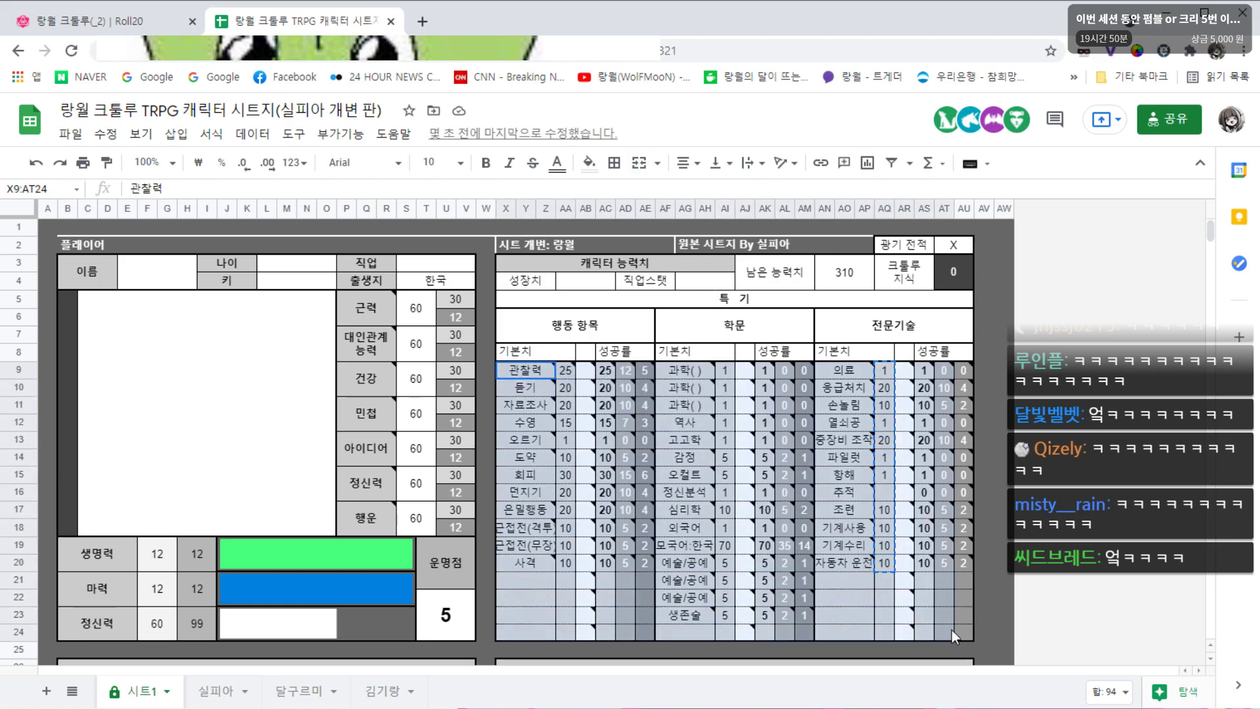
click(217, 690)
click(525, 370)
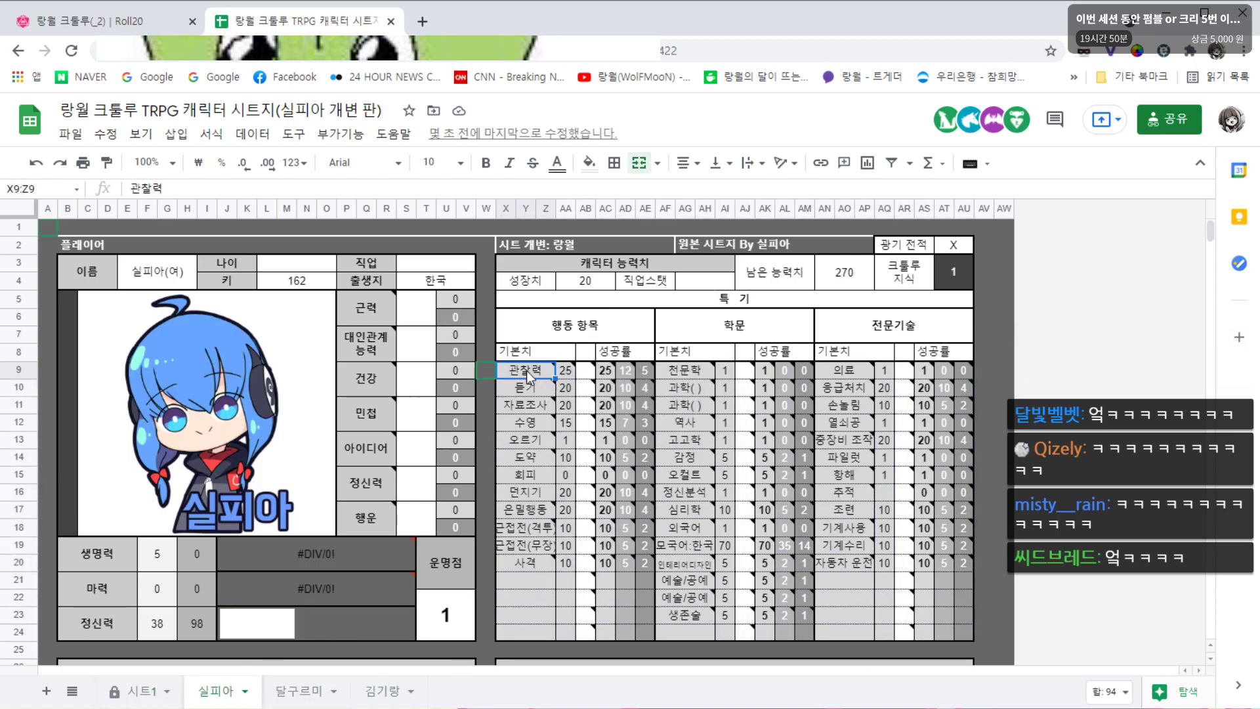
key(ctrl+v)
Paste the 시트1 skill table over the skills on the second and third characters' sheets, starting at 관찰력
click(293, 692)
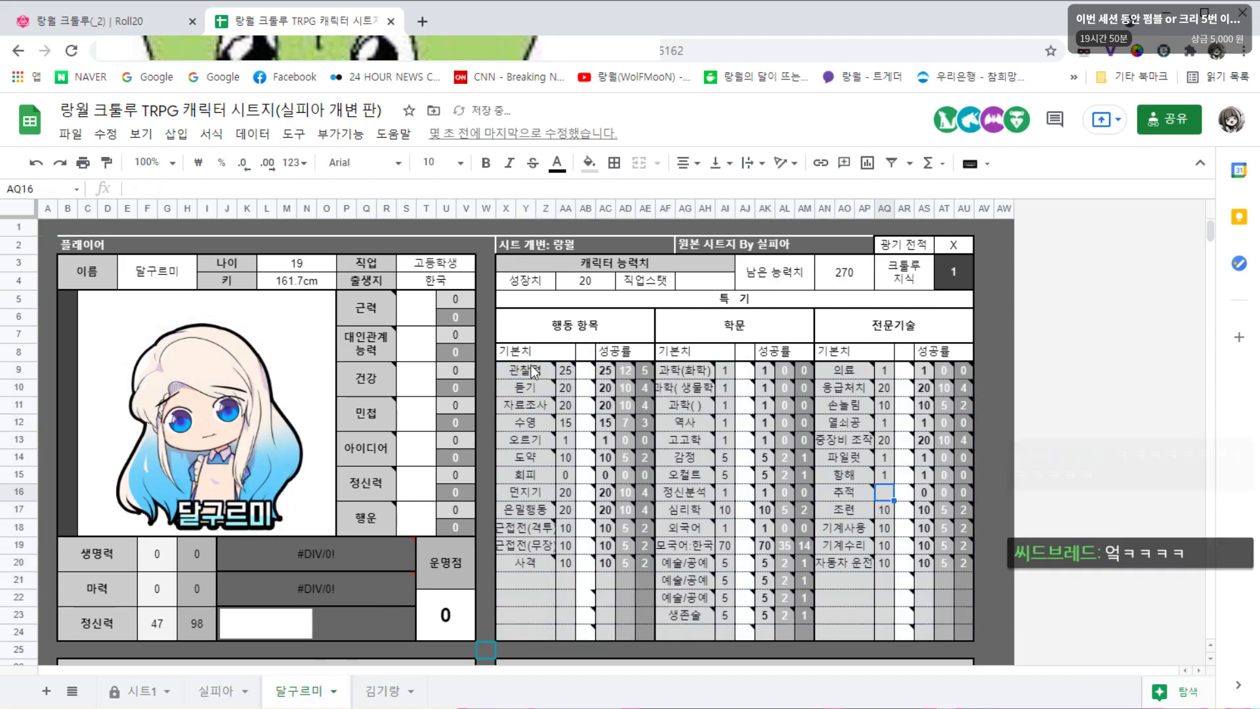
click(528, 370)
key(ctrl+v)
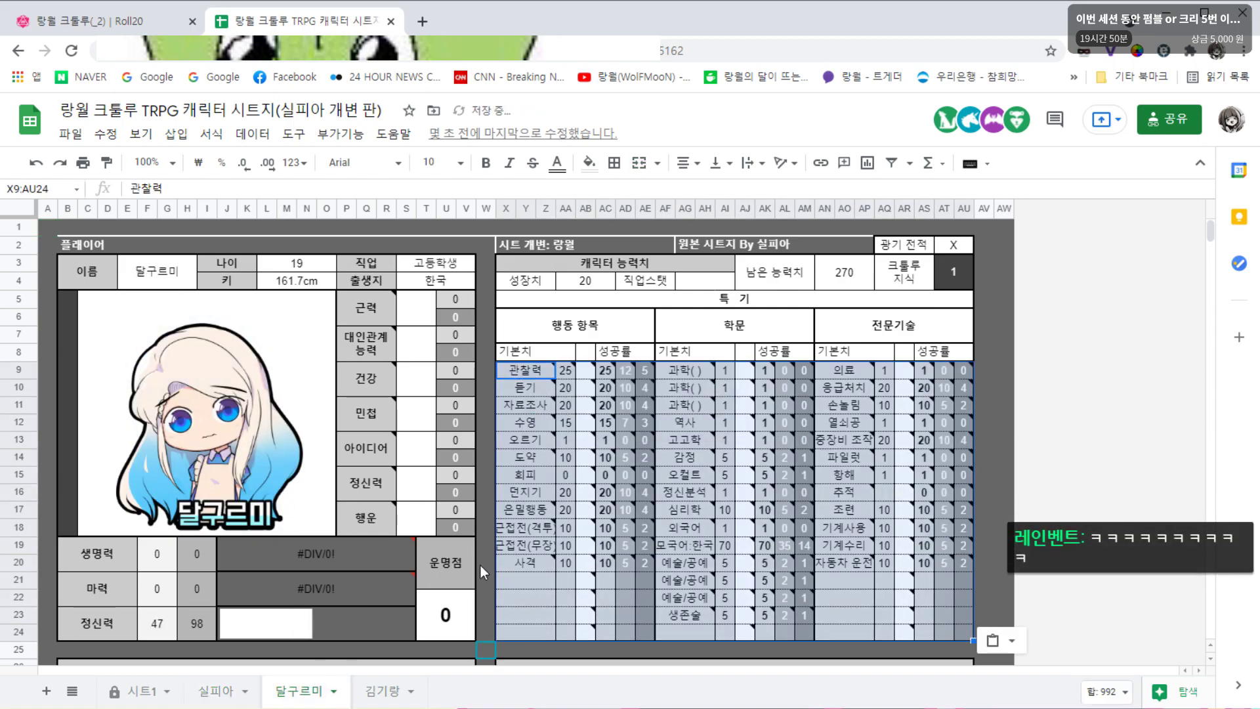
click(382, 690)
click(524, 370)
key(ctrl+v)
click(515, 584)
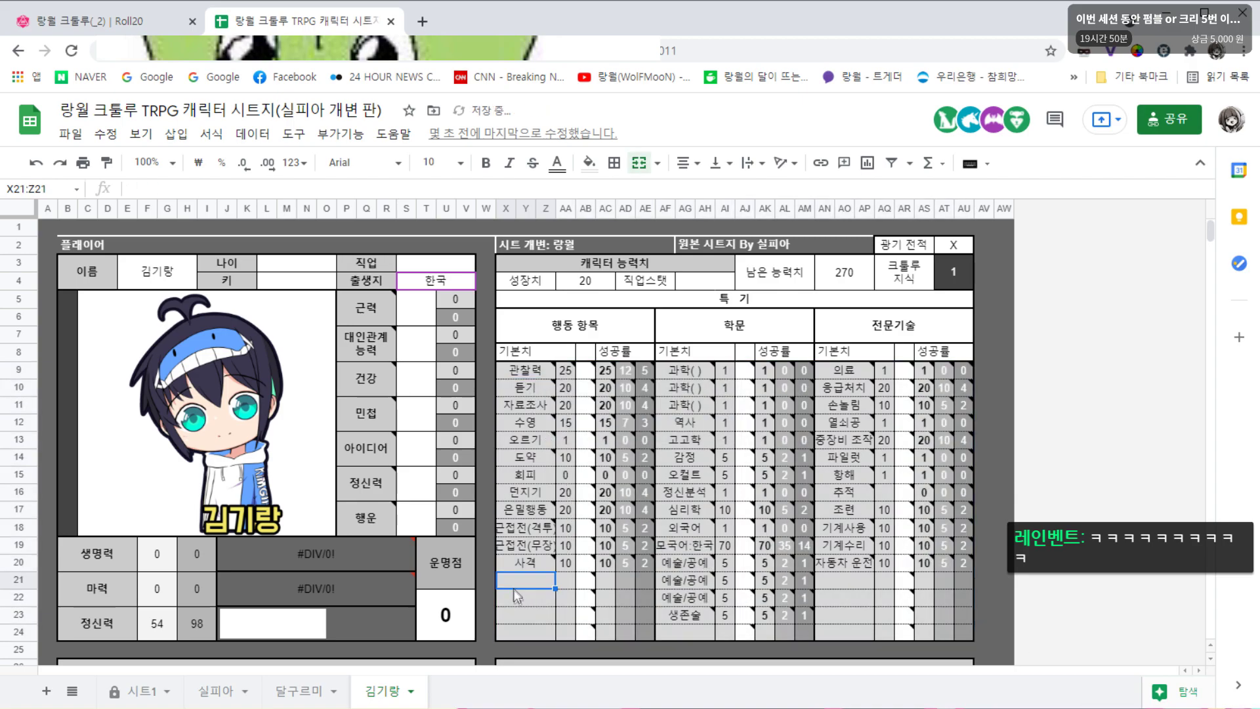
click(217, 690)
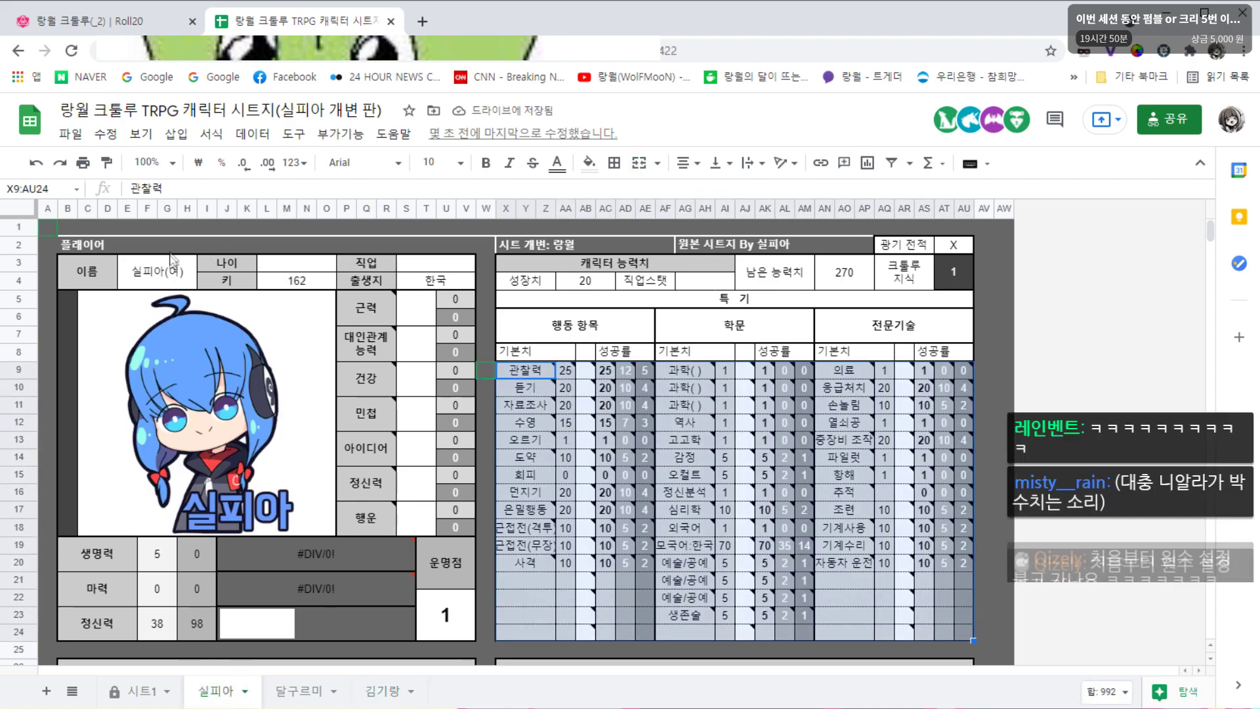
text(미)
key(BackSpace)
key(Escape)
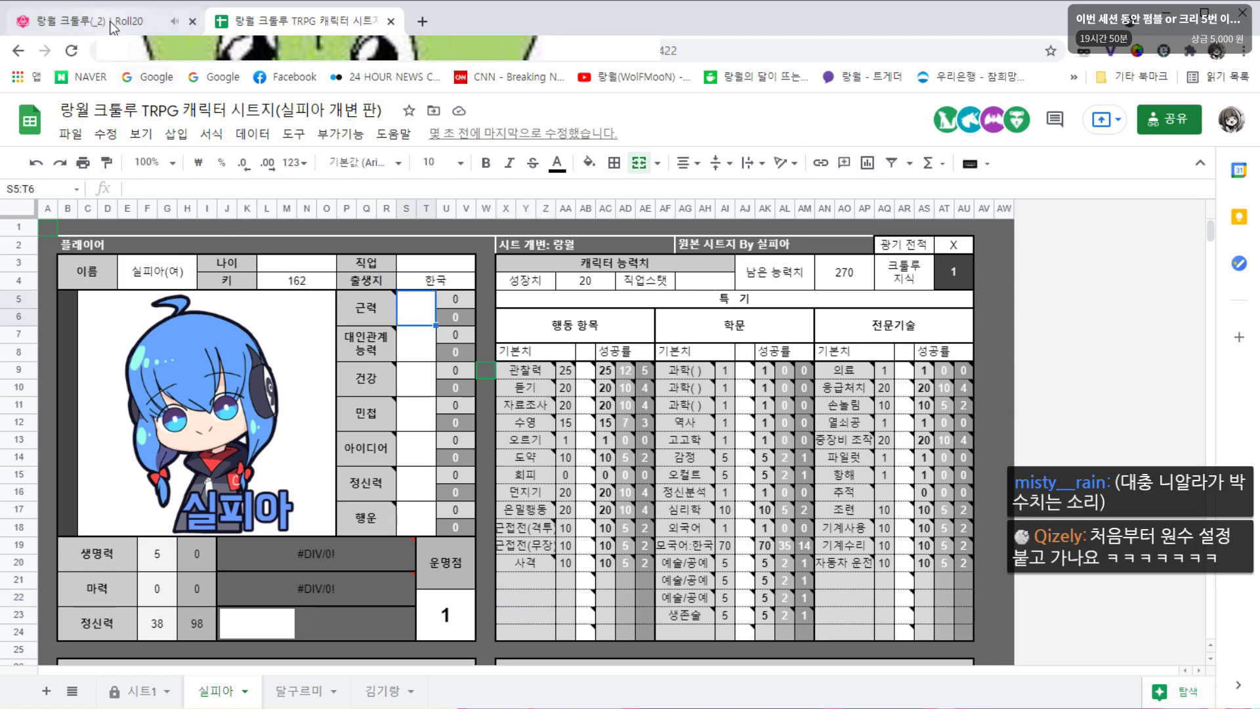
On the Roll20 board, move the blue-haired token to the lower middle and the white-haired token to the upper right of the map
click(92, 21)
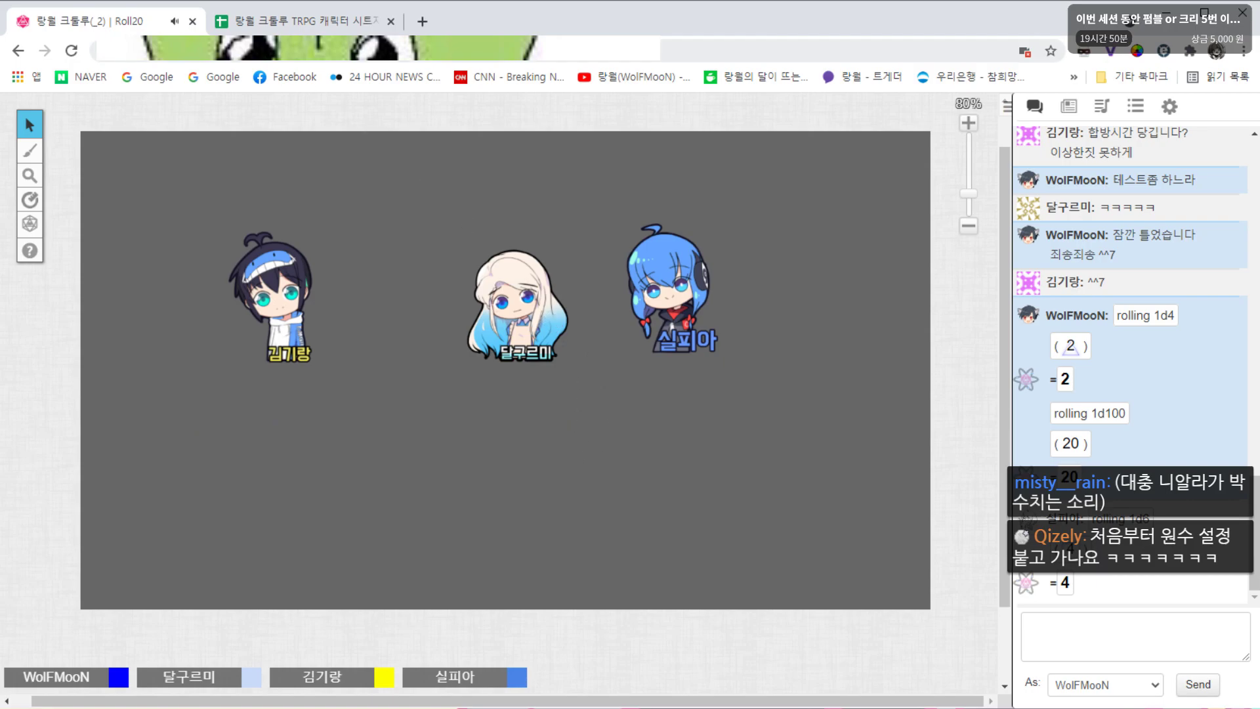
click(283, 22)
click(115, 27)
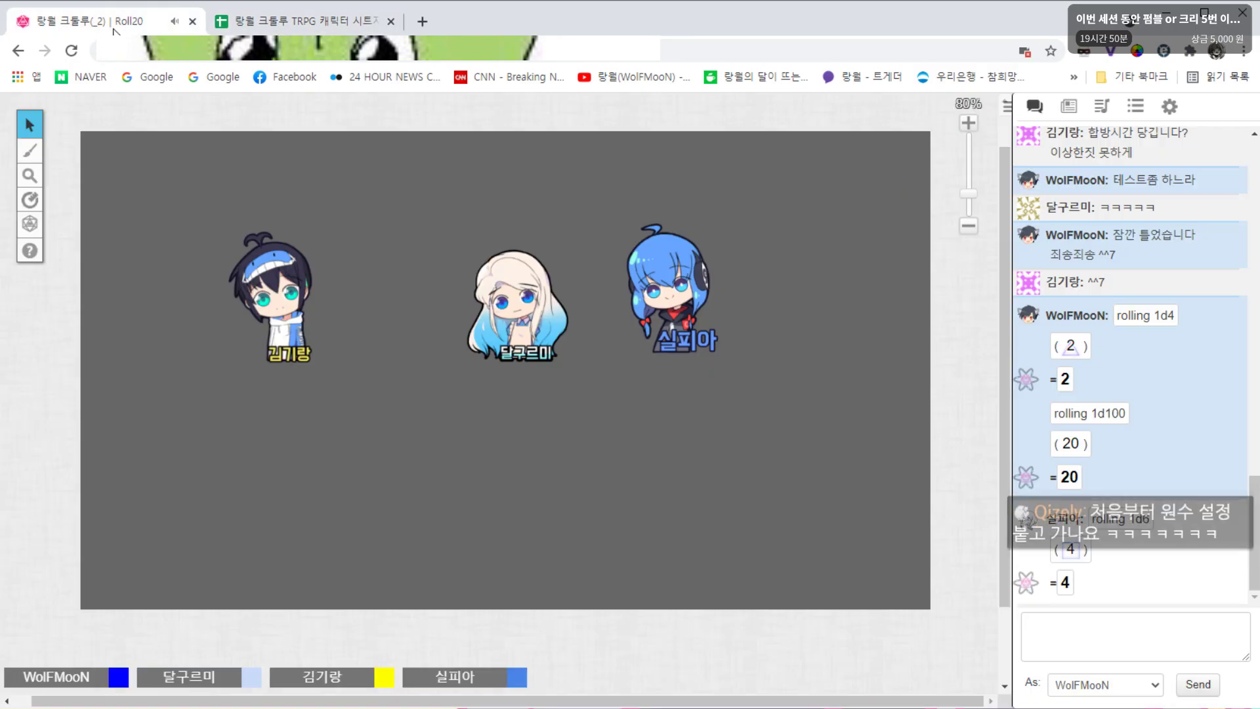
drag(664, 292, 472, 452)
drag(550, 274, 700, 230)
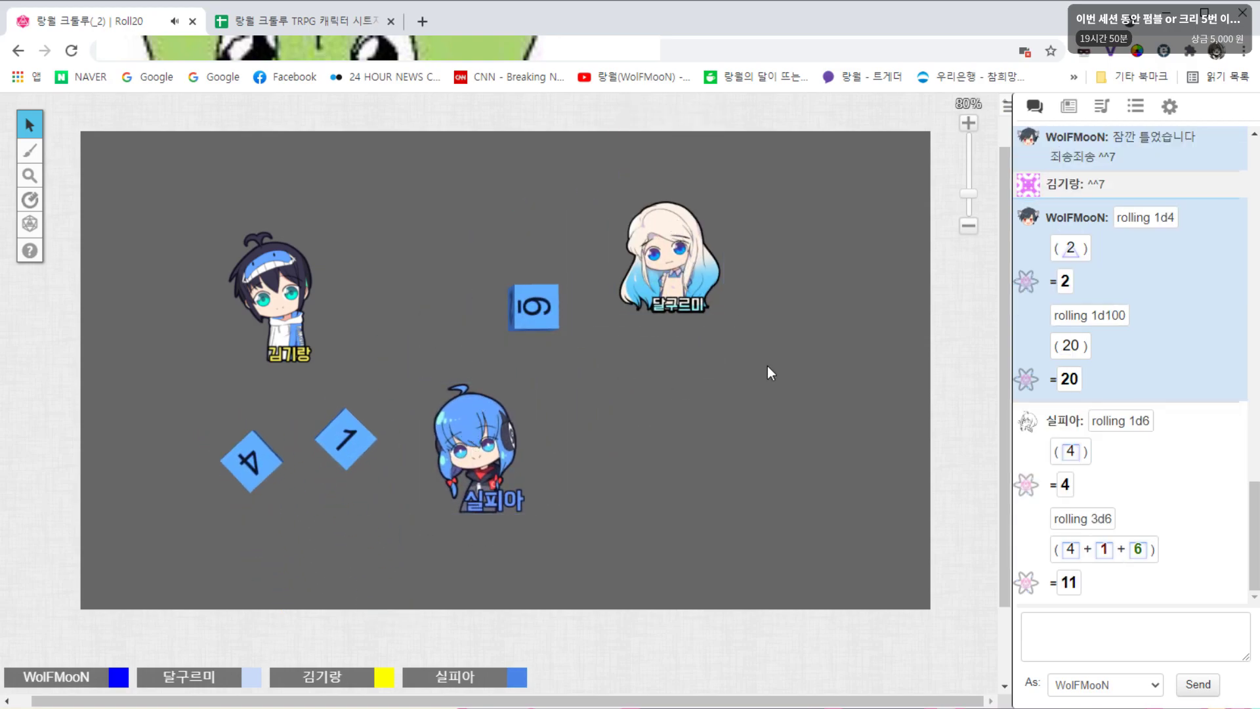
Return to the character sheet workbook and set the first character's 근력 to 55
click(302, 21)
click(413, 307)
text(55)
click(430, 344)
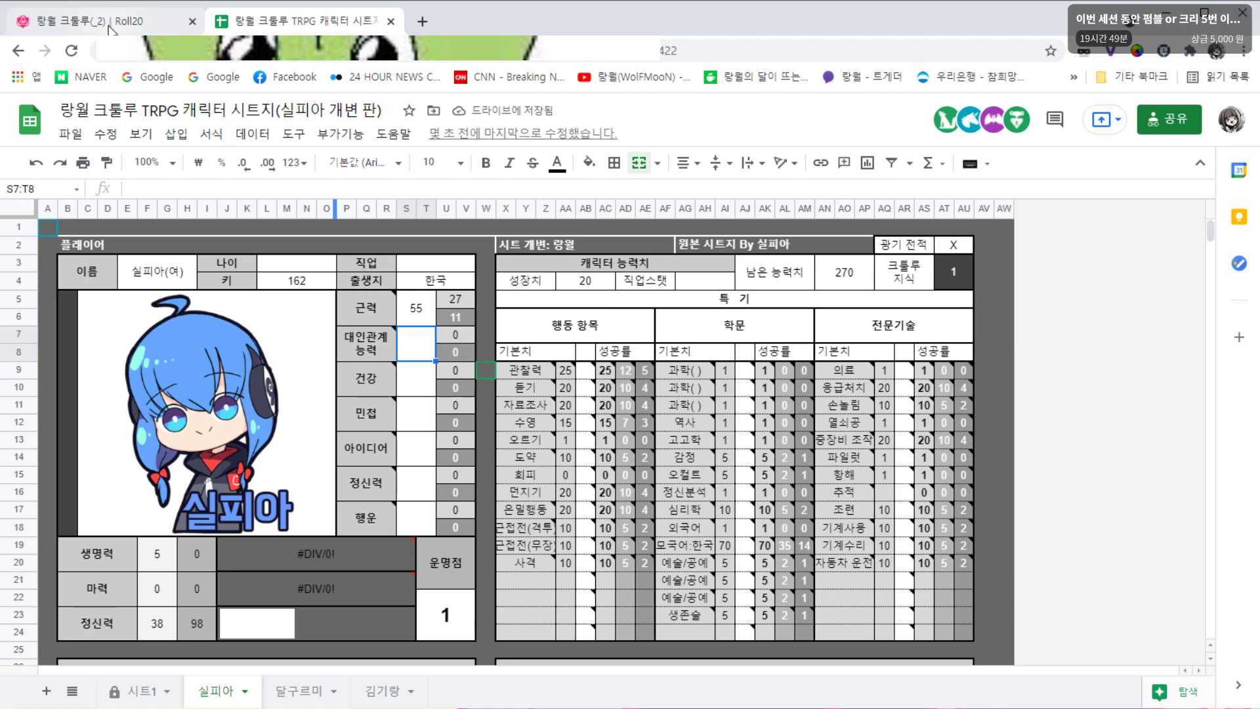
Check the new roll on the Roll20 board and set the first character's 대인관계 능력 to 45 in the sheet
click(109, 28)
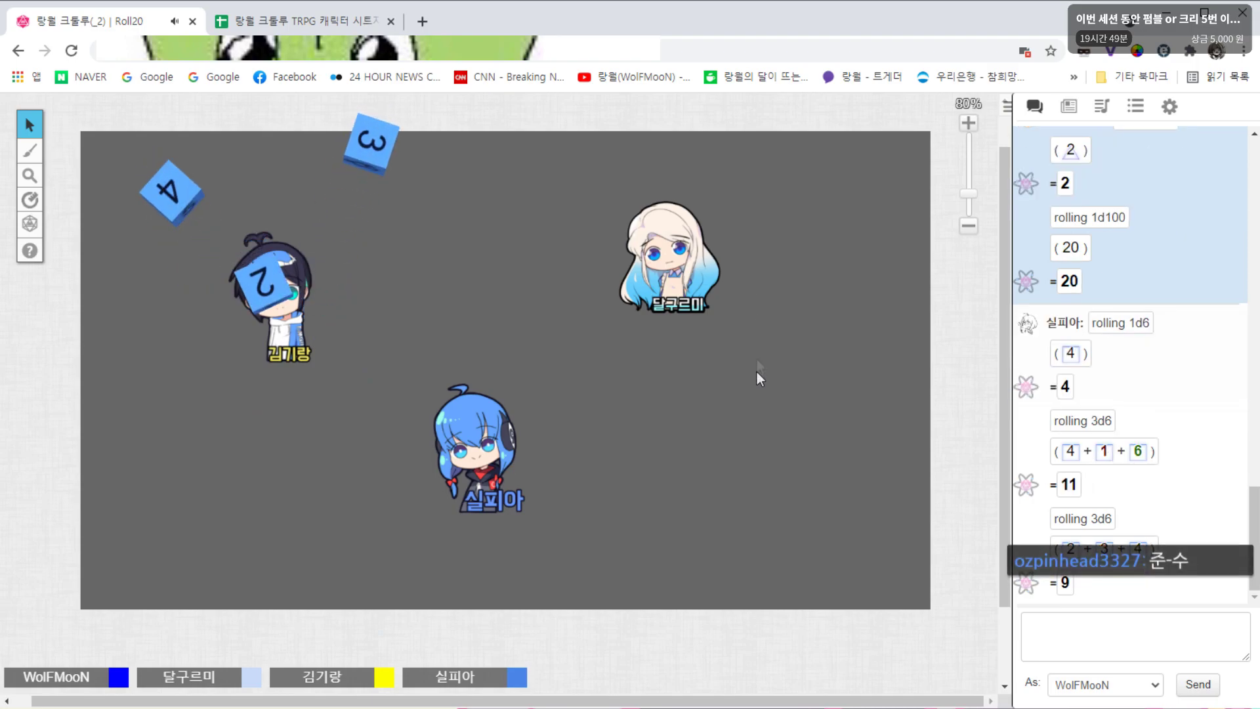
click(302, 21)
text(45)
click(415, 391)
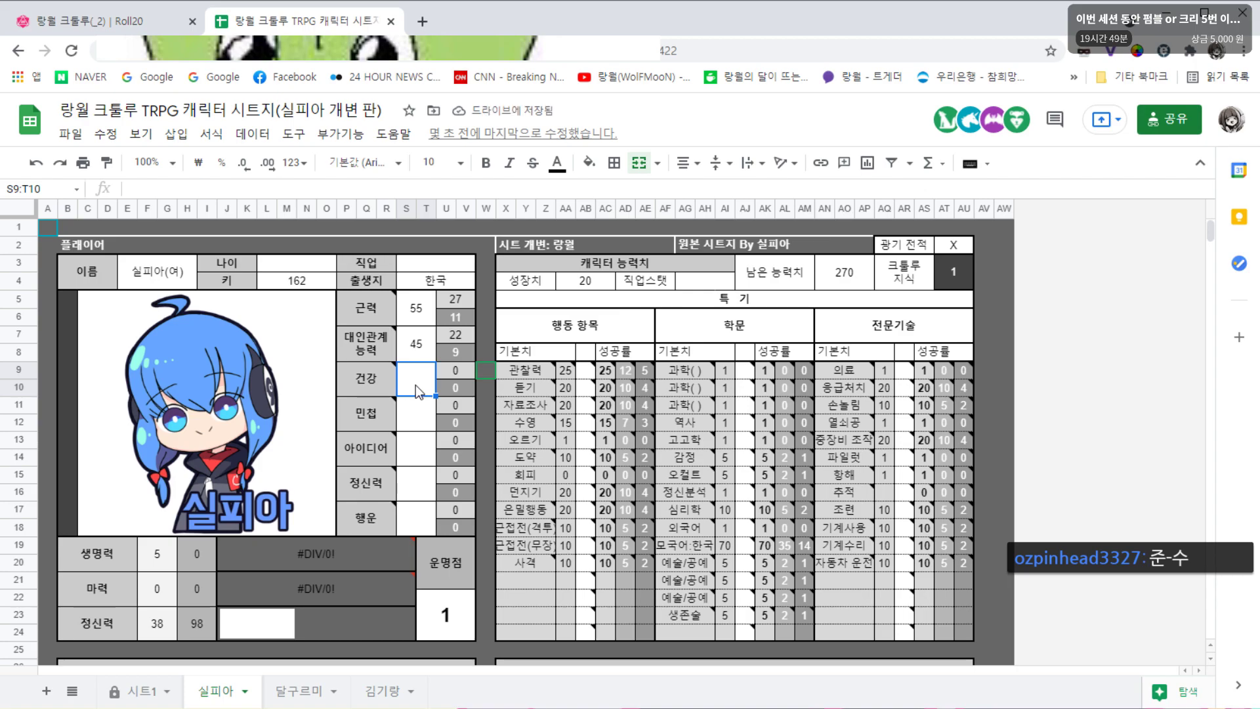
Check the next Roll20 dice roll and set the first character's 건강 to 70
click(122, 26)
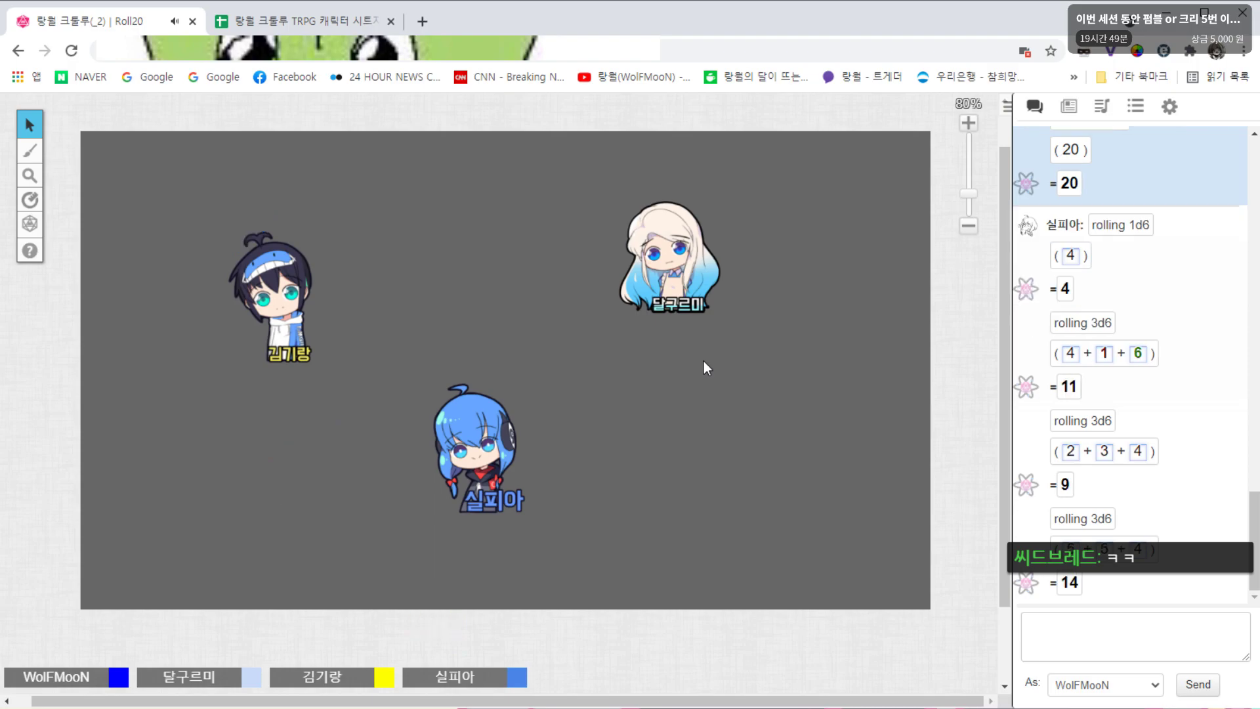
click(302, 21)
click(401, 370)
text(70)
key(Return)
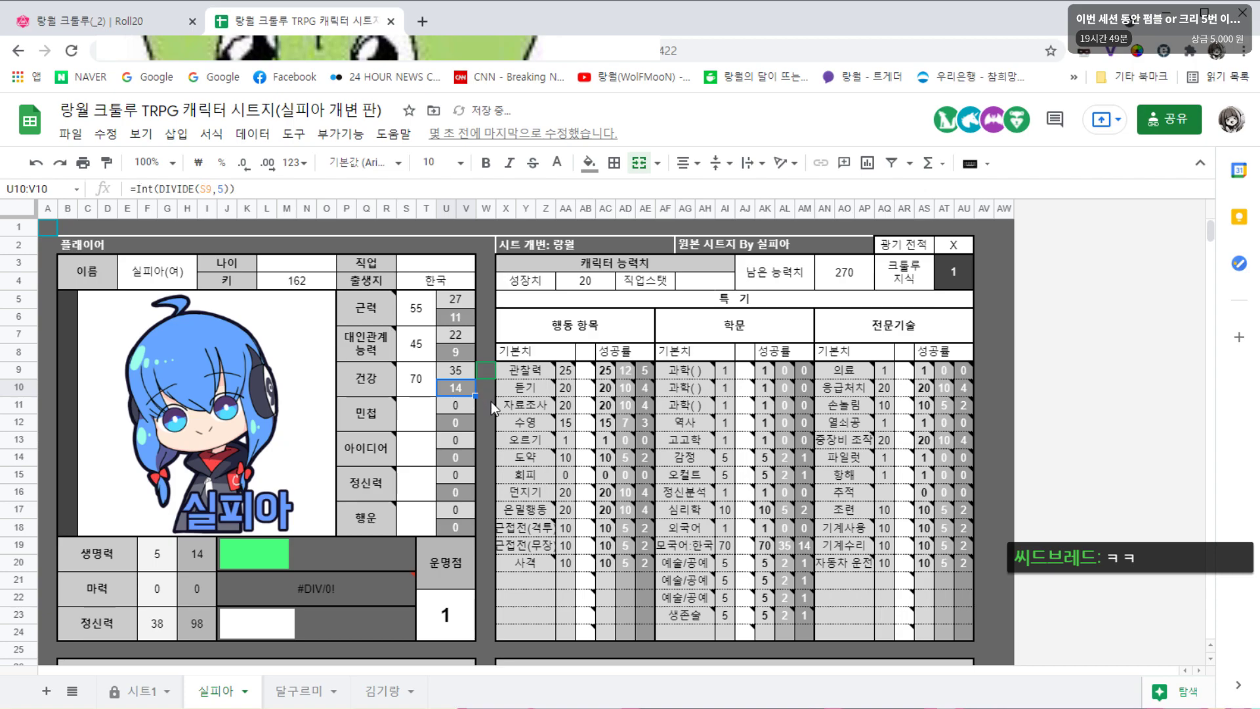
click(491, 402)
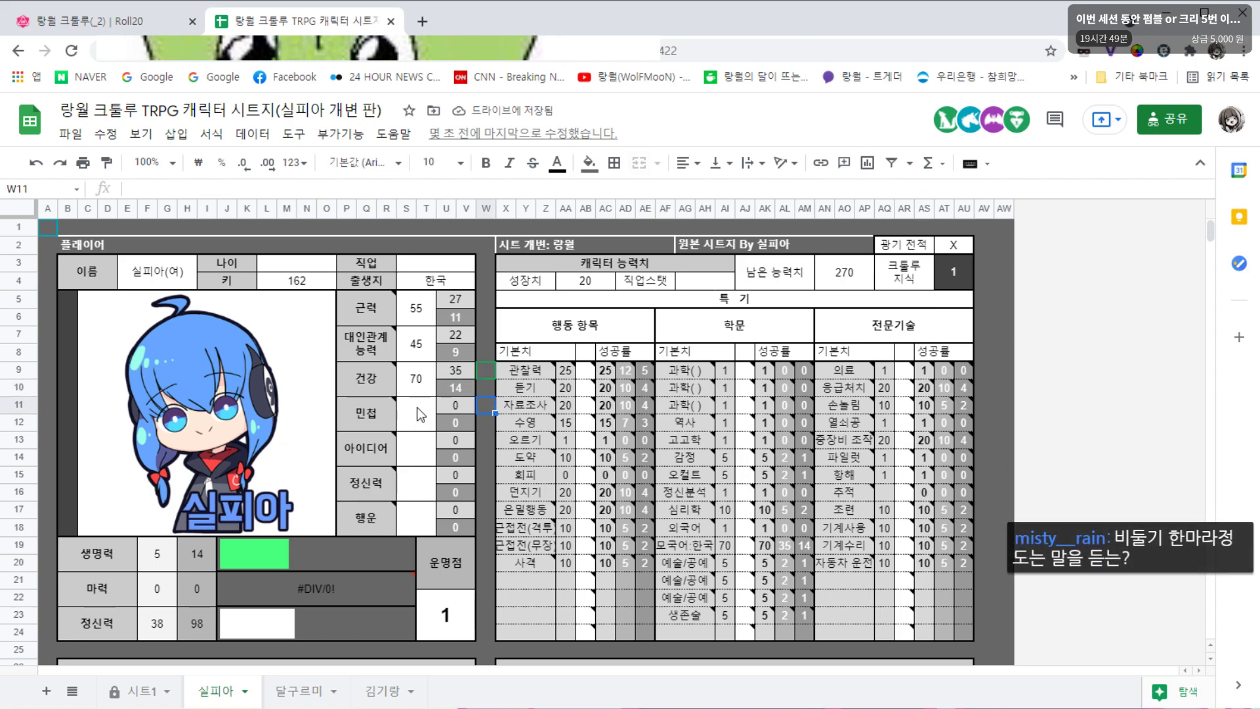
Compare the 생명력 cells with the 시트1 template and set the first character's current 생명력 to 14
click(189, 557)
click(166, 563)
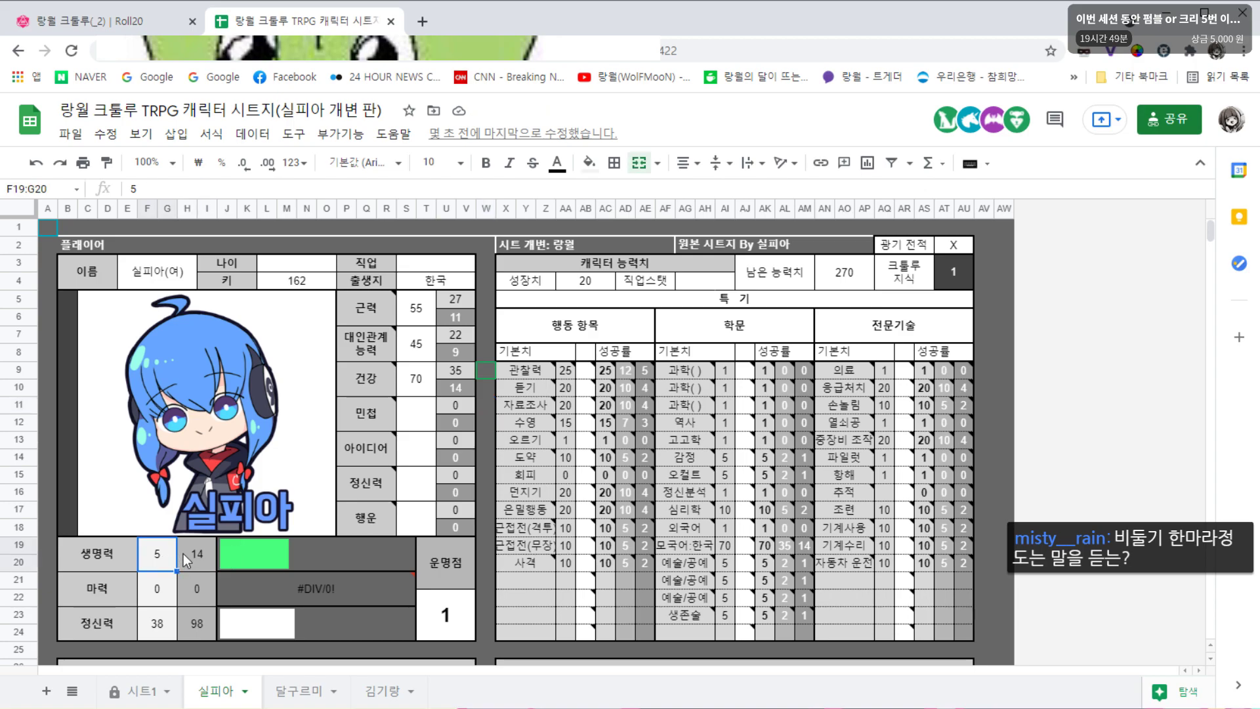
click(136, 695)
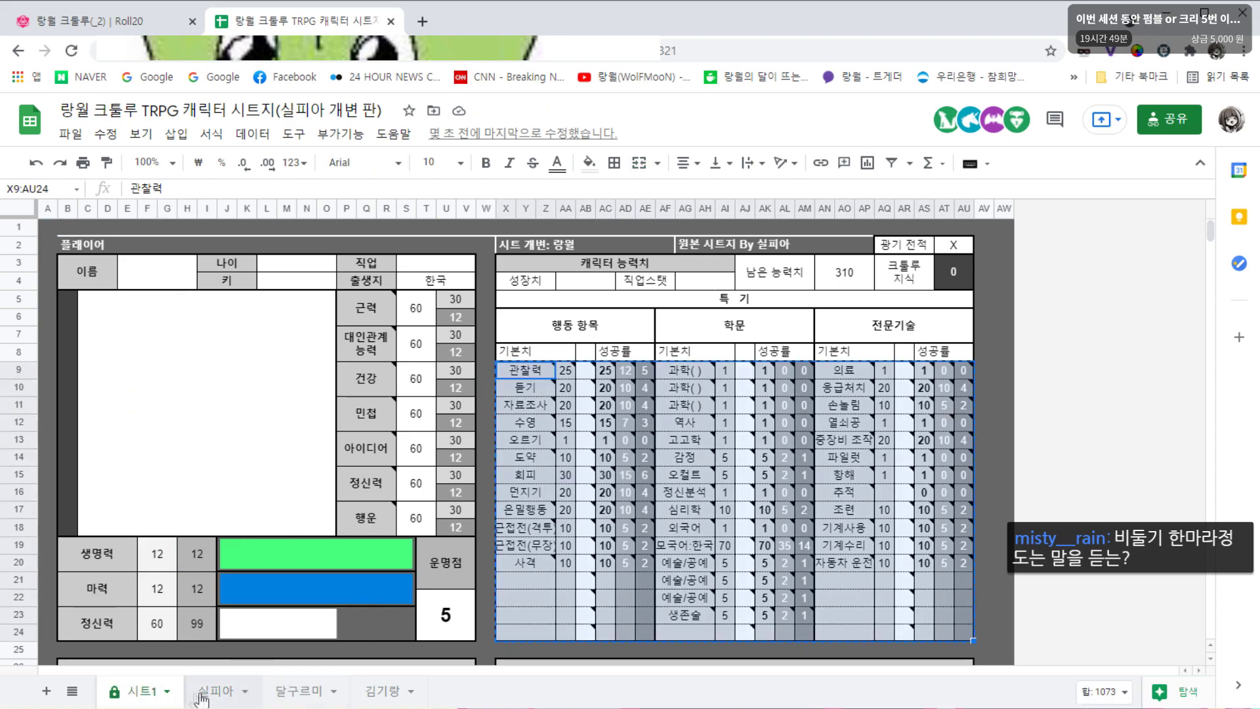
click(201, 696)
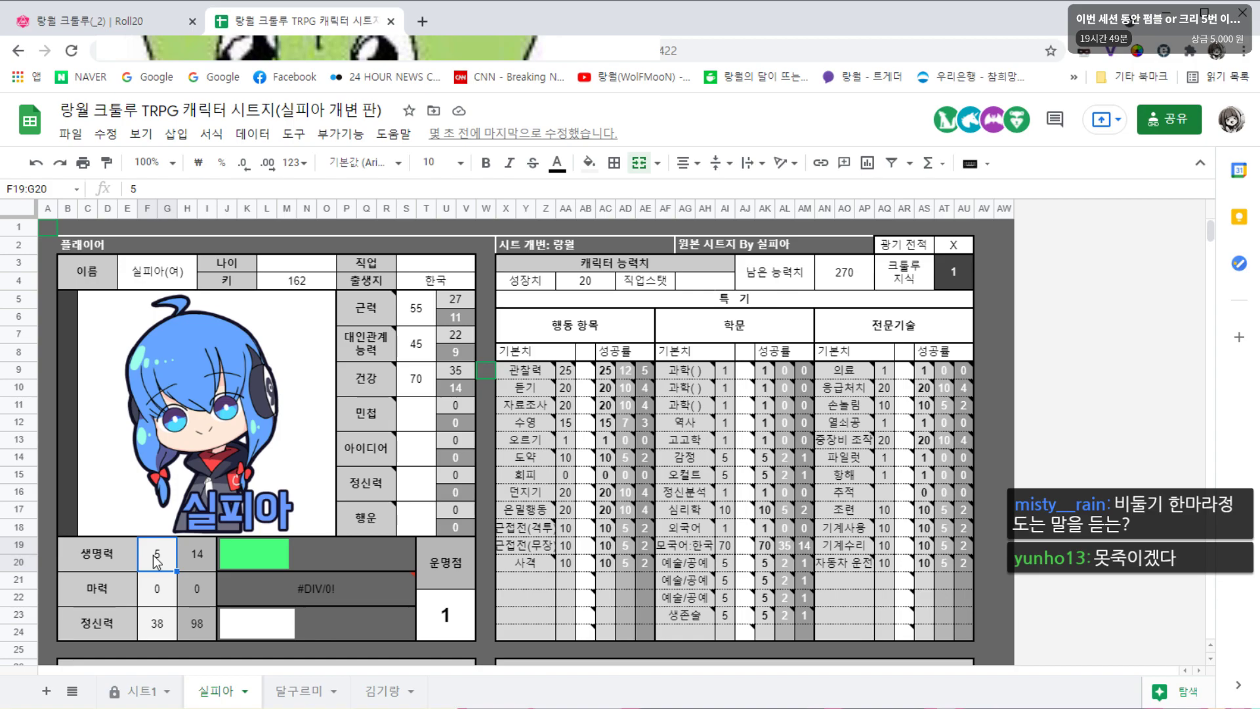
text(14)
key(Tab)
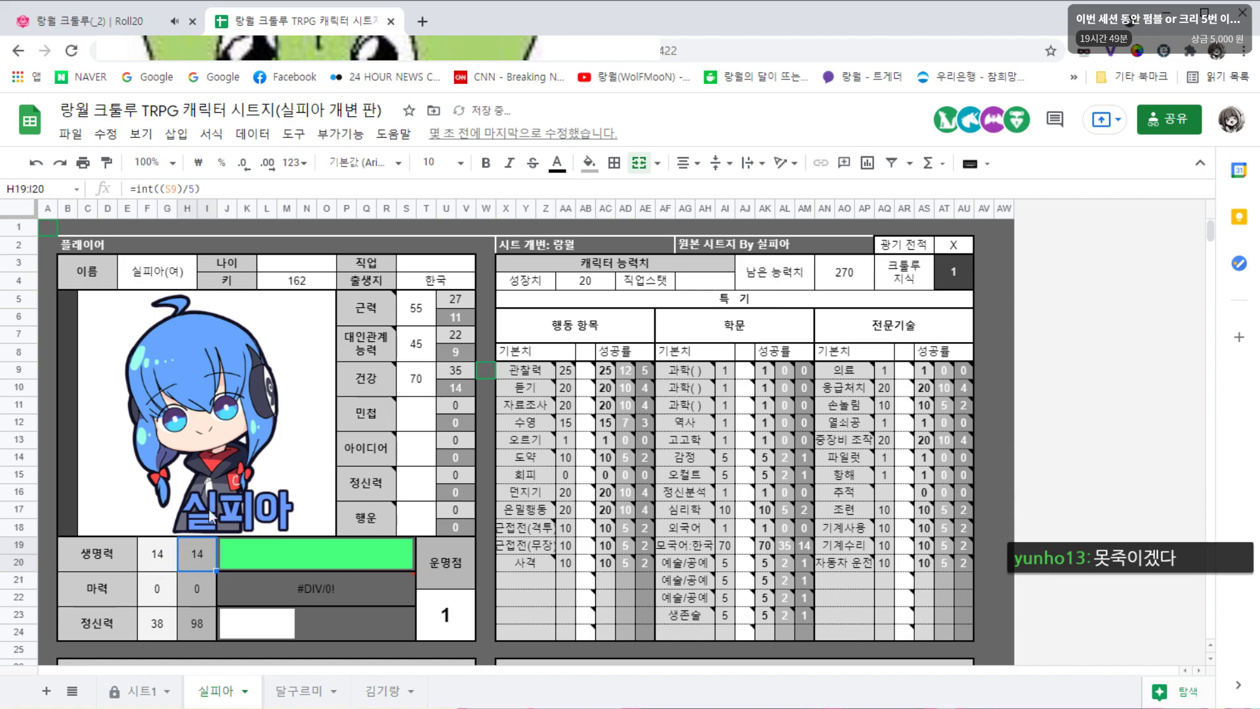
Check the next roll in Roll20 and set the first character's 민첩 to 25
key(ctrl+shift+Tab)
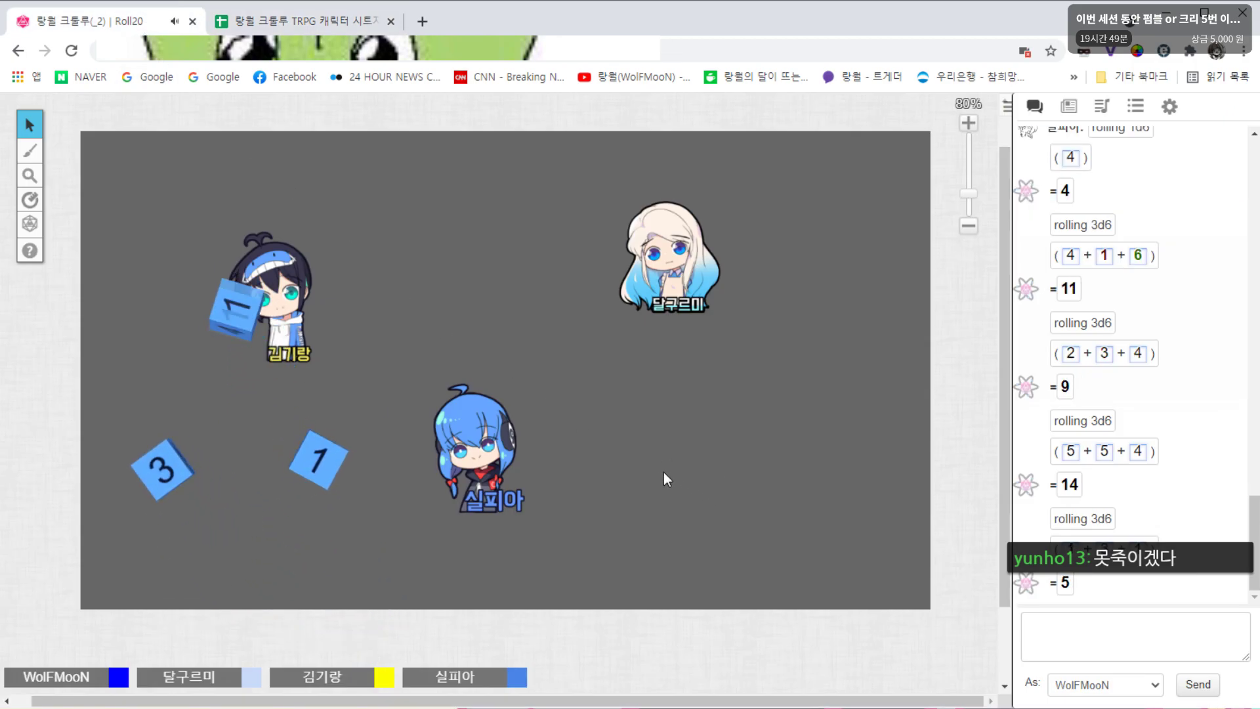
key(ctrl+Tab)
click(418, 419)
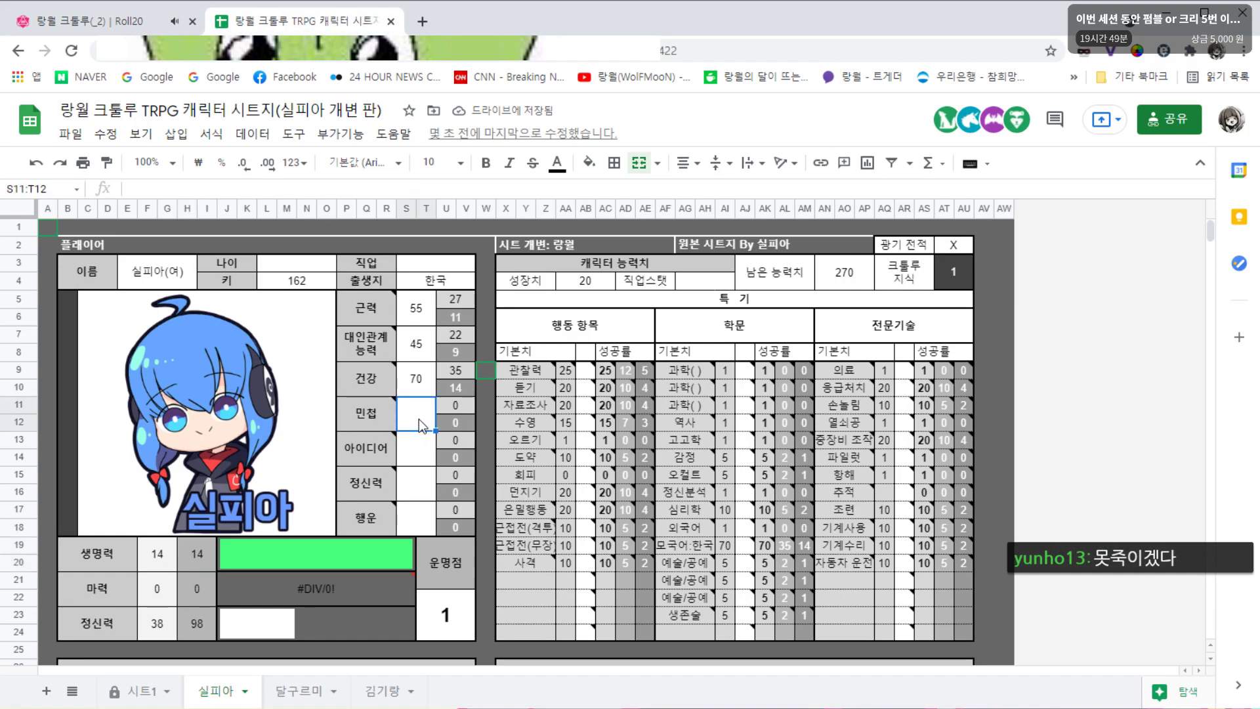
text(25)
click(483, 427)
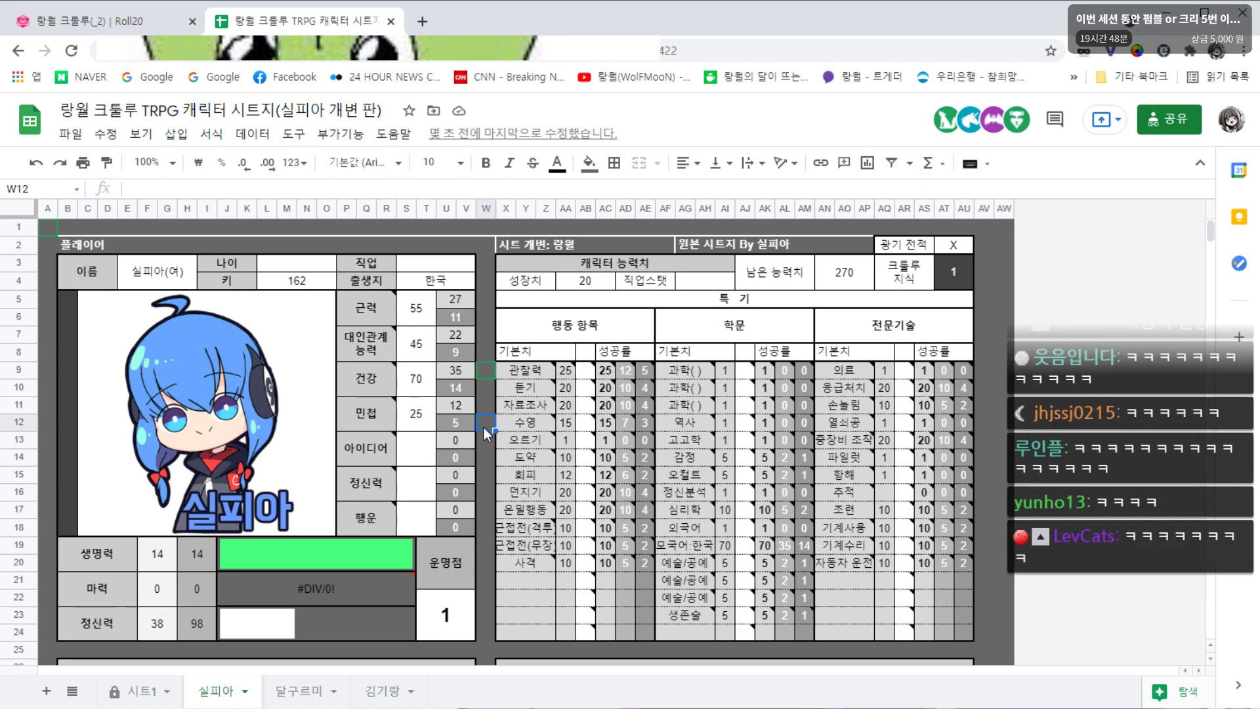
Check the next roll in Roll20 and set the first character's 아이디어 to 50
click(428, 458)
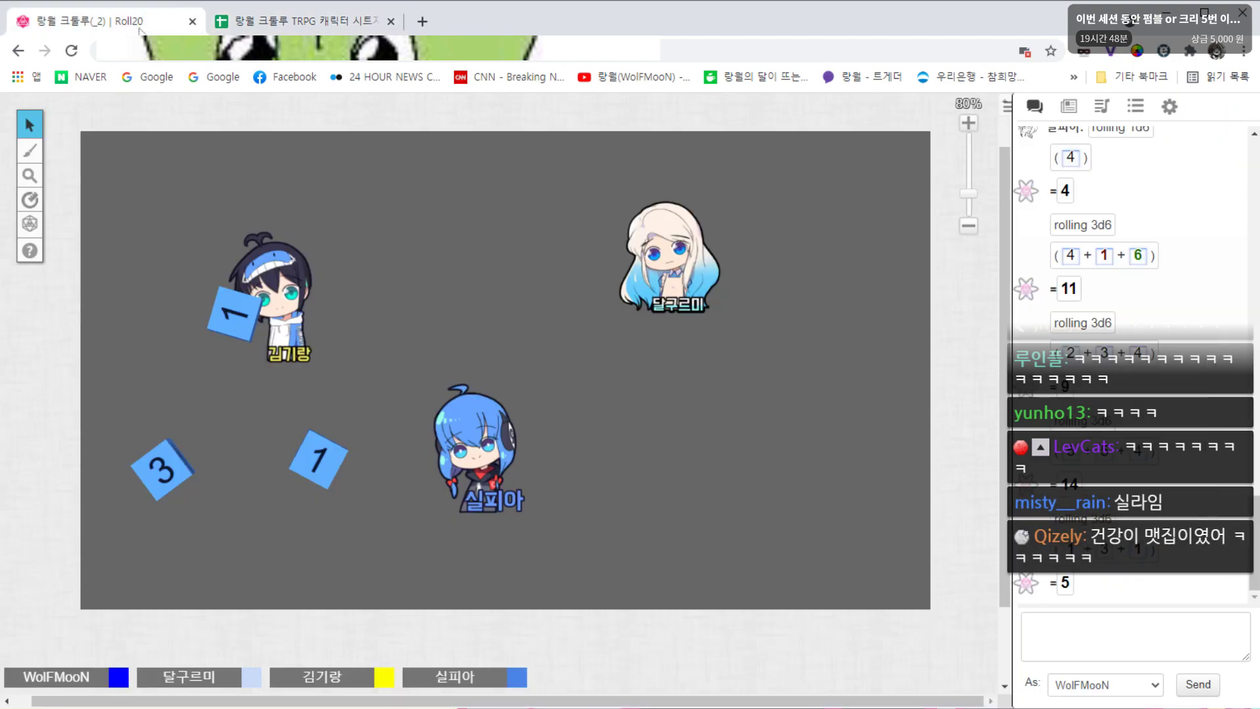
click(137, 18)
click(321, 354)
click(443, 350)
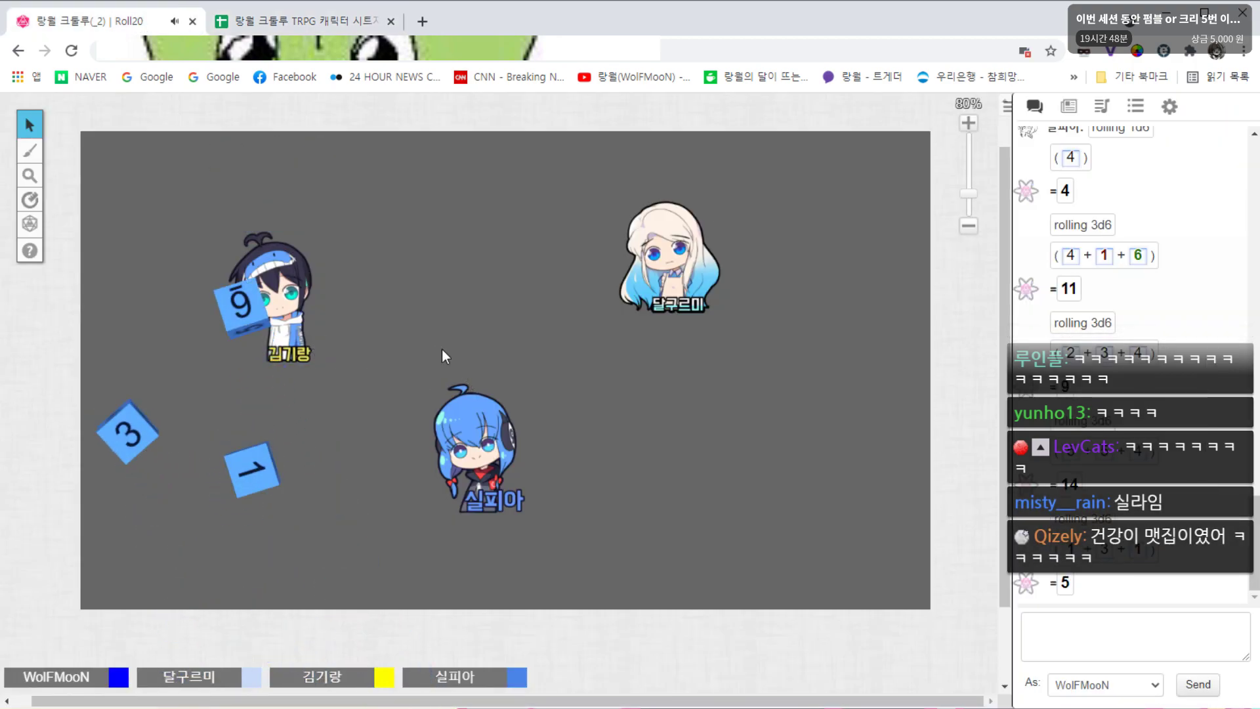
click(302, 20)
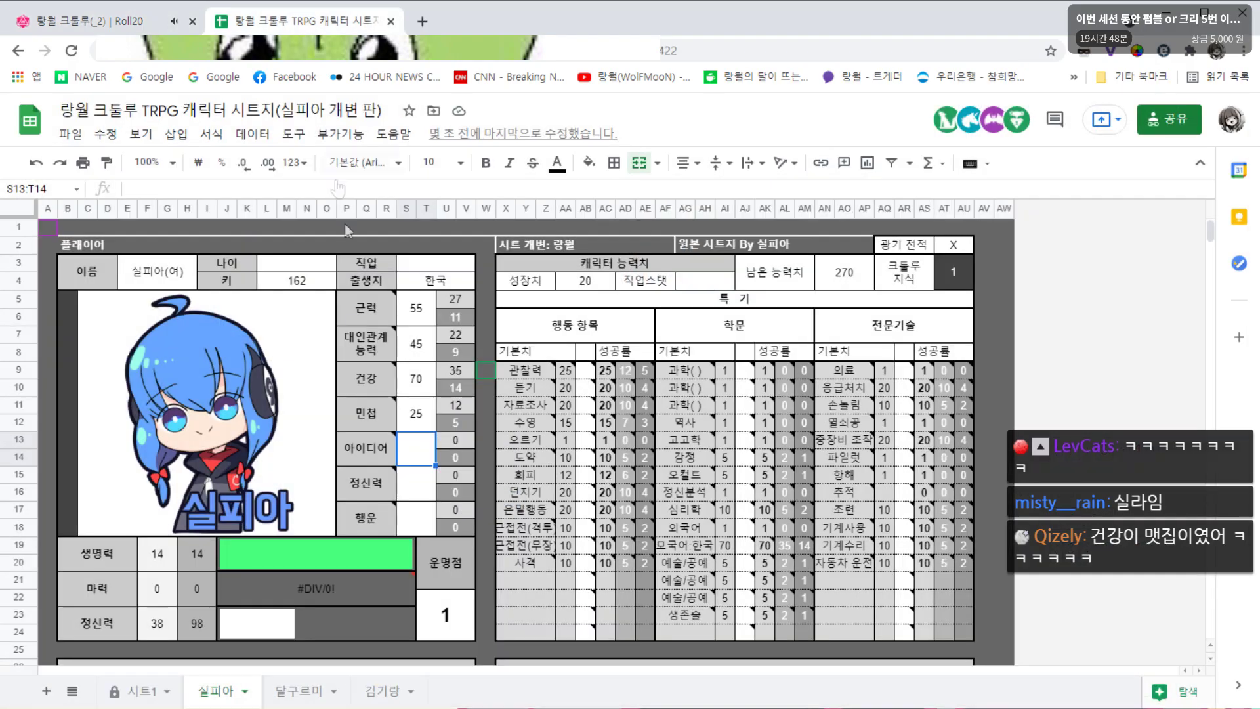
text(50)
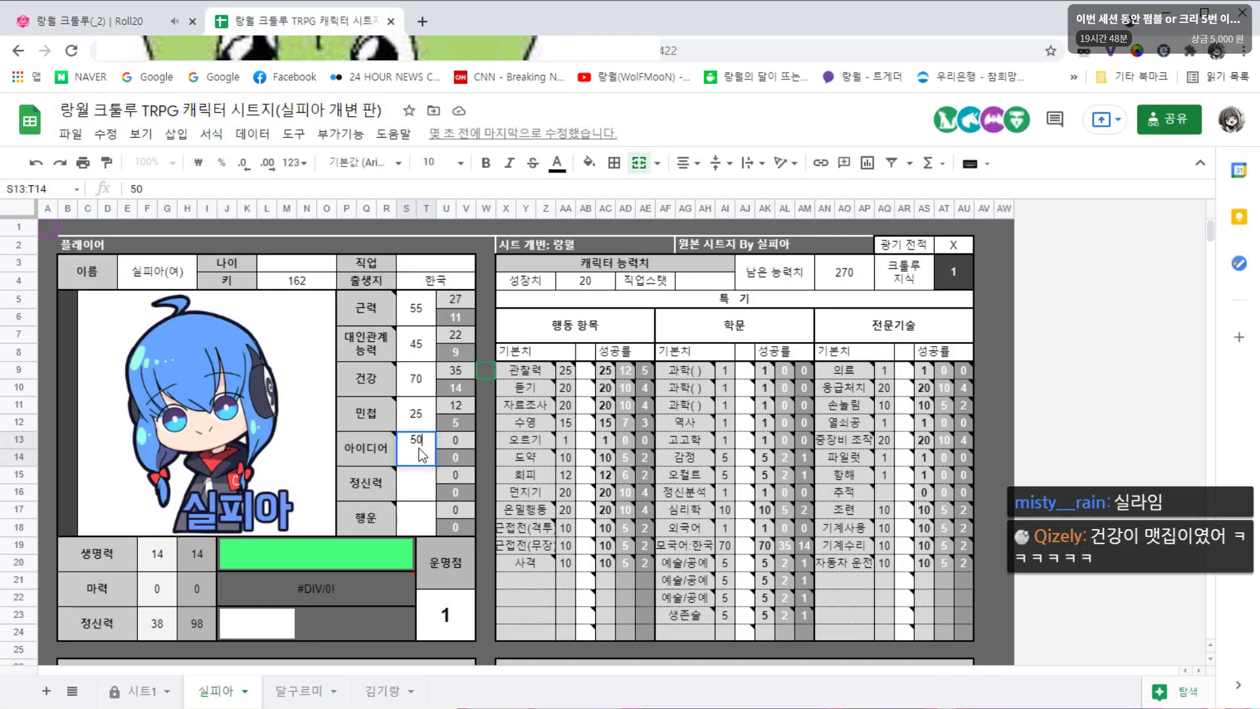
click(483, 446)
click(485, 457)
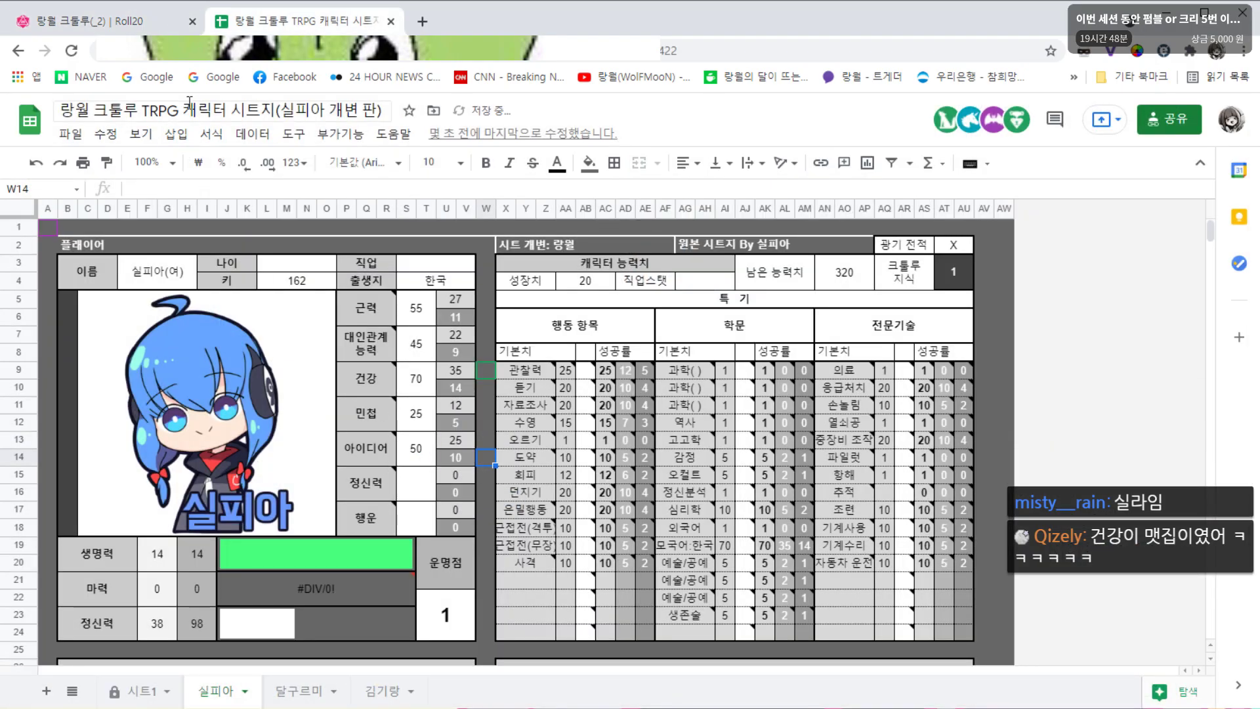
Check the next roll in Roll20, then set the first character's 정신력 stat to 25 and current 마력 to 5
click(148, 14)
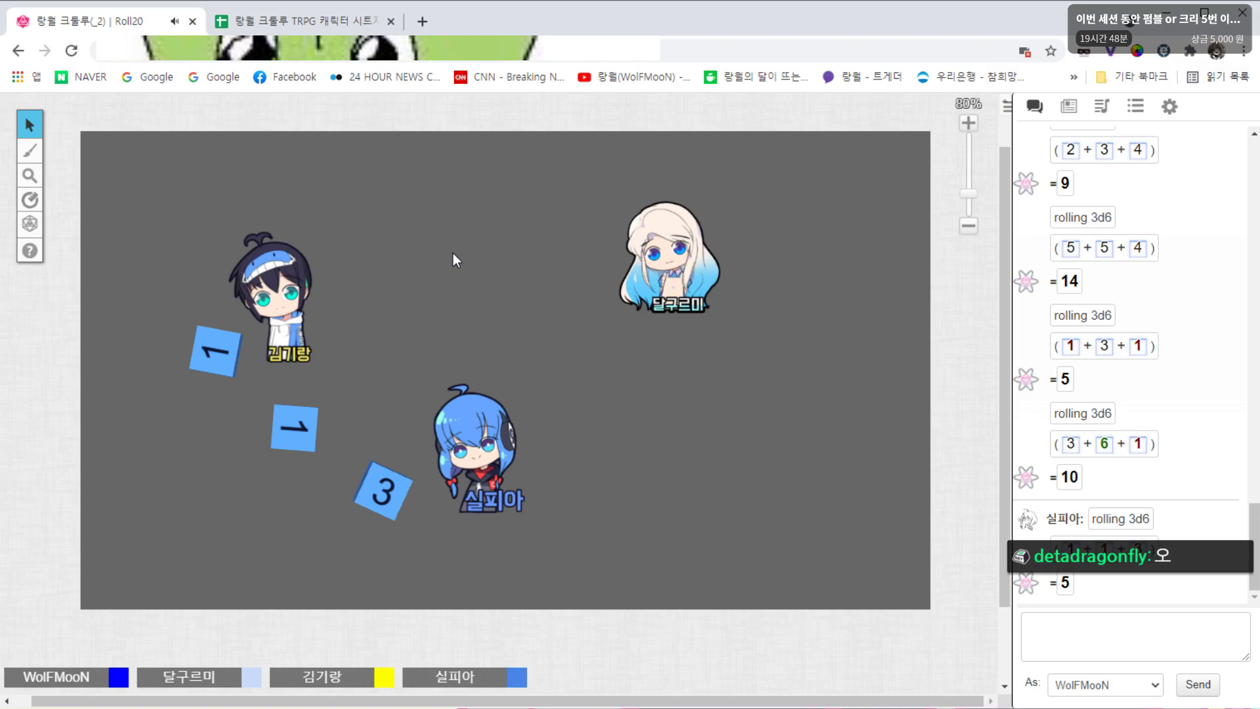
key(ctrl+Tab)
text(25)
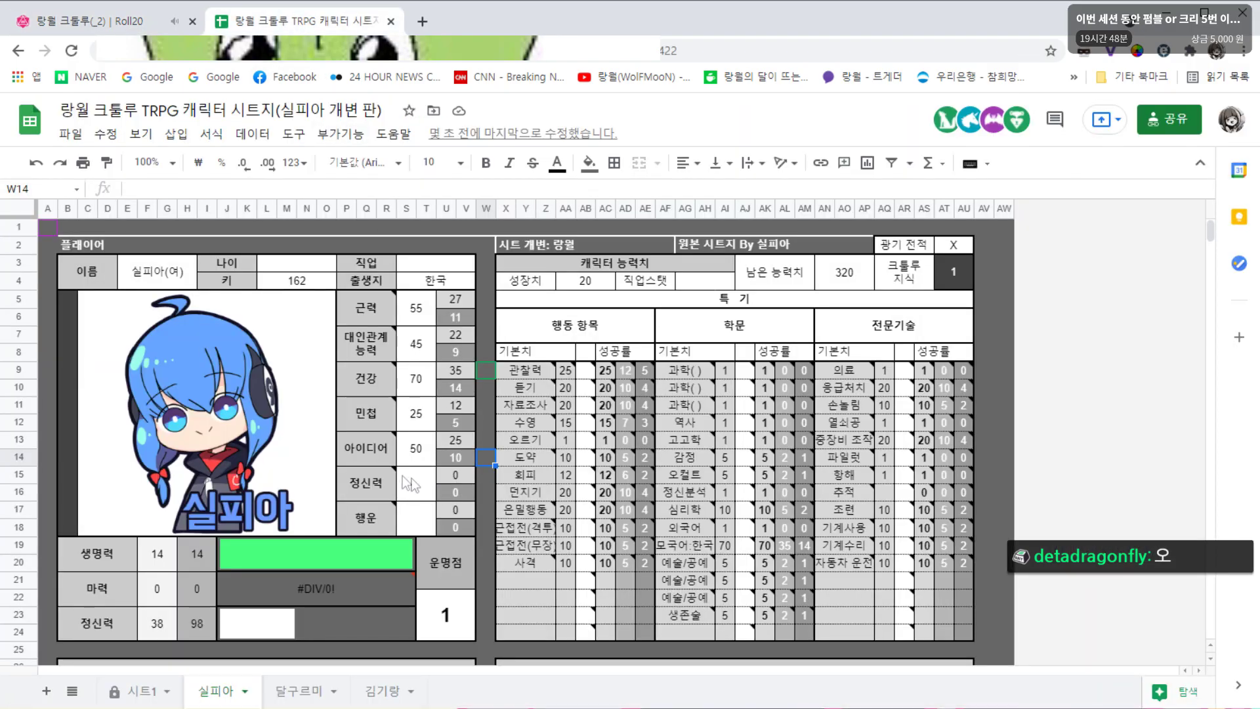
Set 운명점 to 5 across the characters' sheets and return to the first character's sheet
click(428, 616)
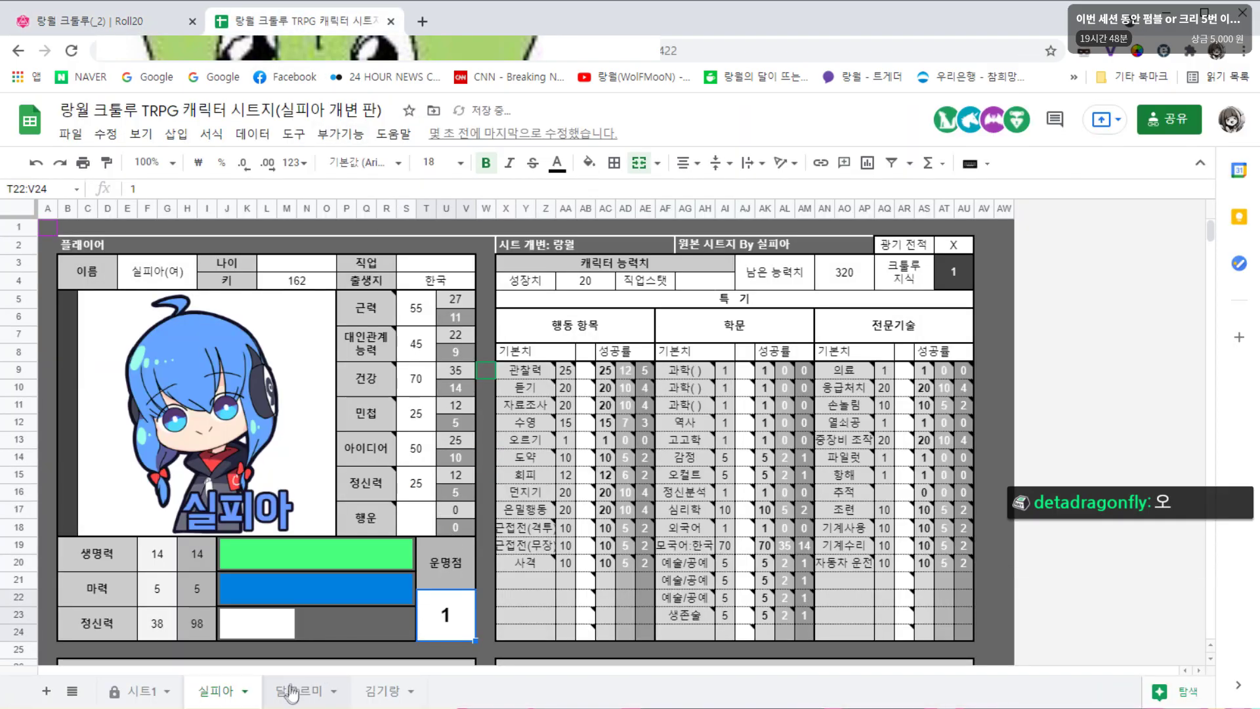
click(299, 690)
key(ctrl+shift+Page_Down)
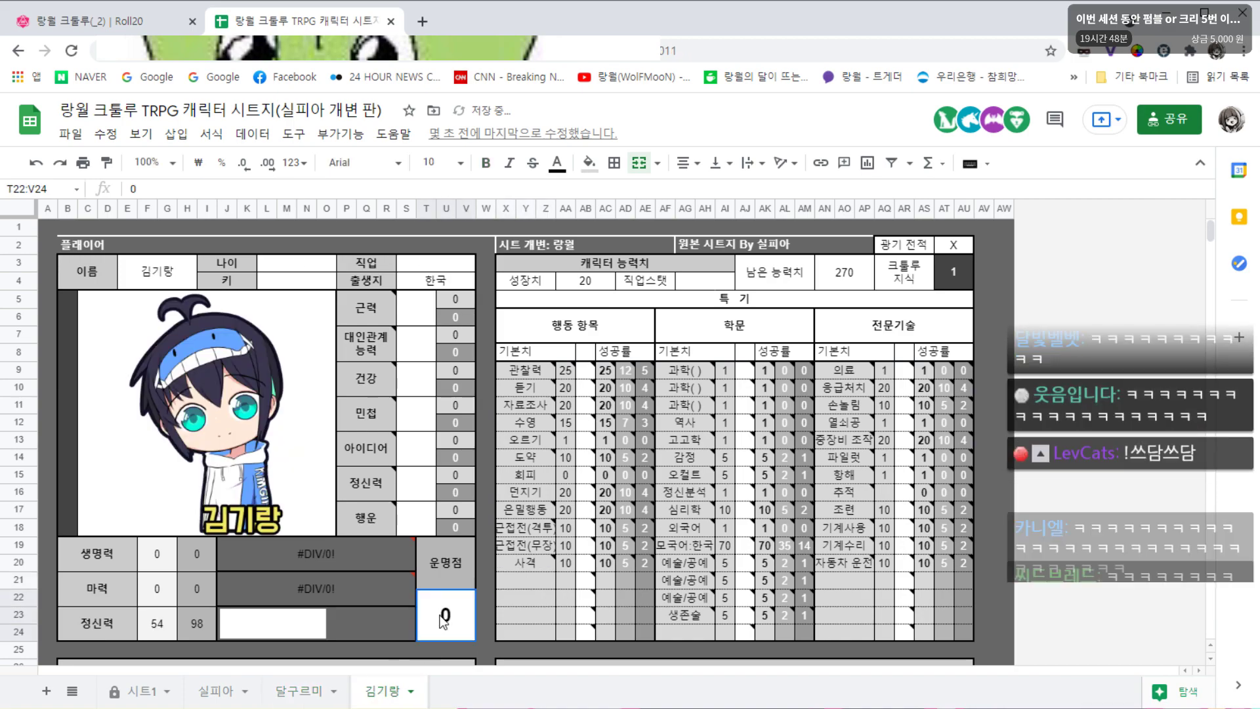
key(ctrl+shift+Page_Up)
key(ctrl+shift+Page_Up)
click(493, 558)
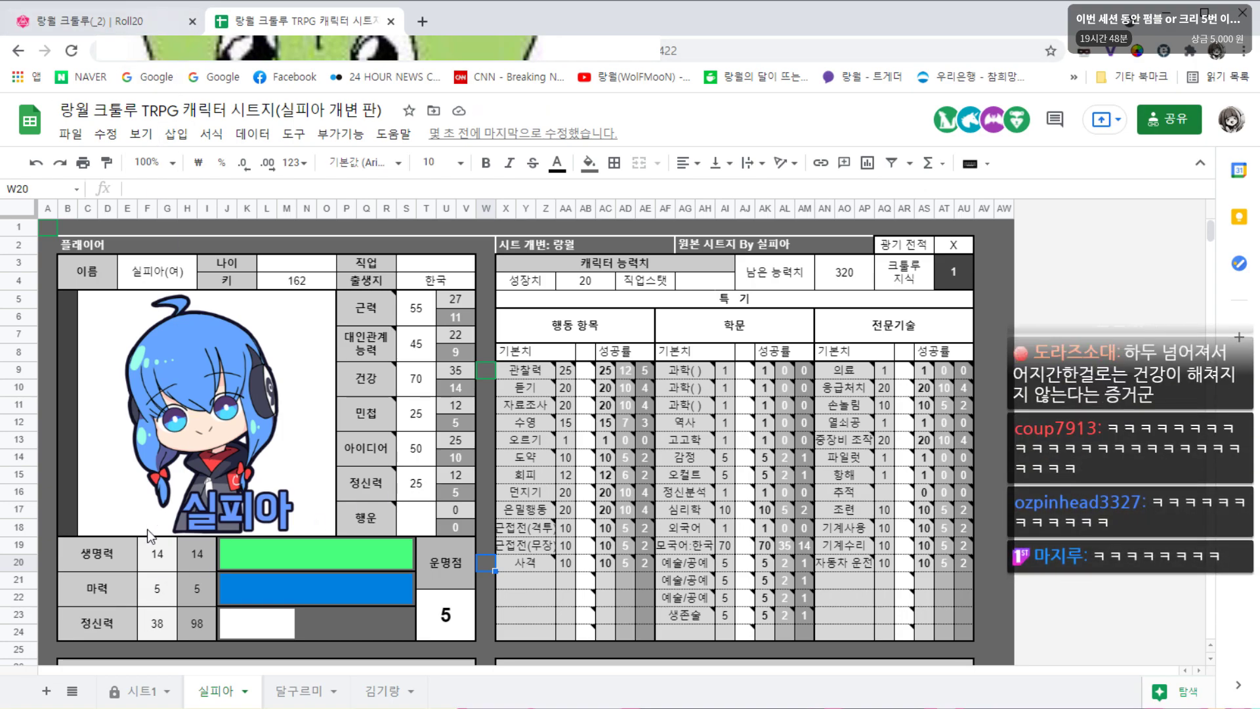
Set the first character's current 정신력, beside the black-and-white bar, to 25
click(165, 614)
text(25)
click(486, 597)
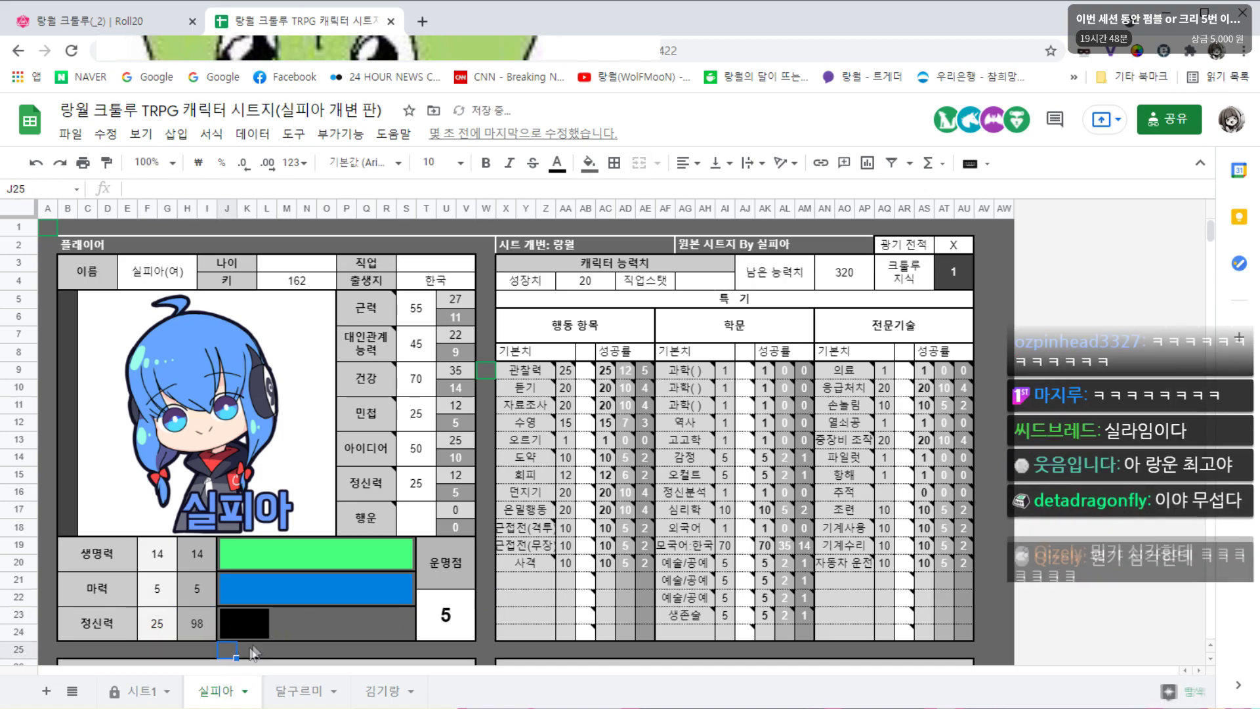
click(236, 627)
Check the next roll in Roll20 and set the first character's 행운 to 35
key(ctrl+Tab)
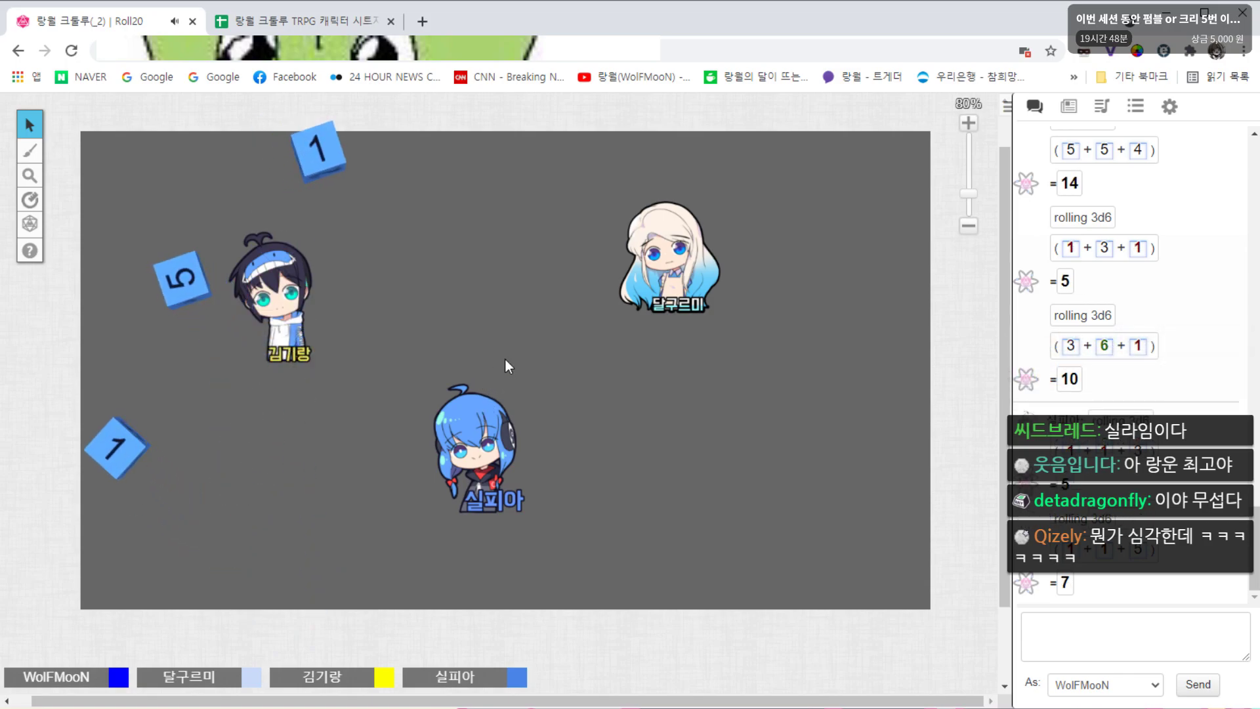
click(294, 25)
click(408, 515)
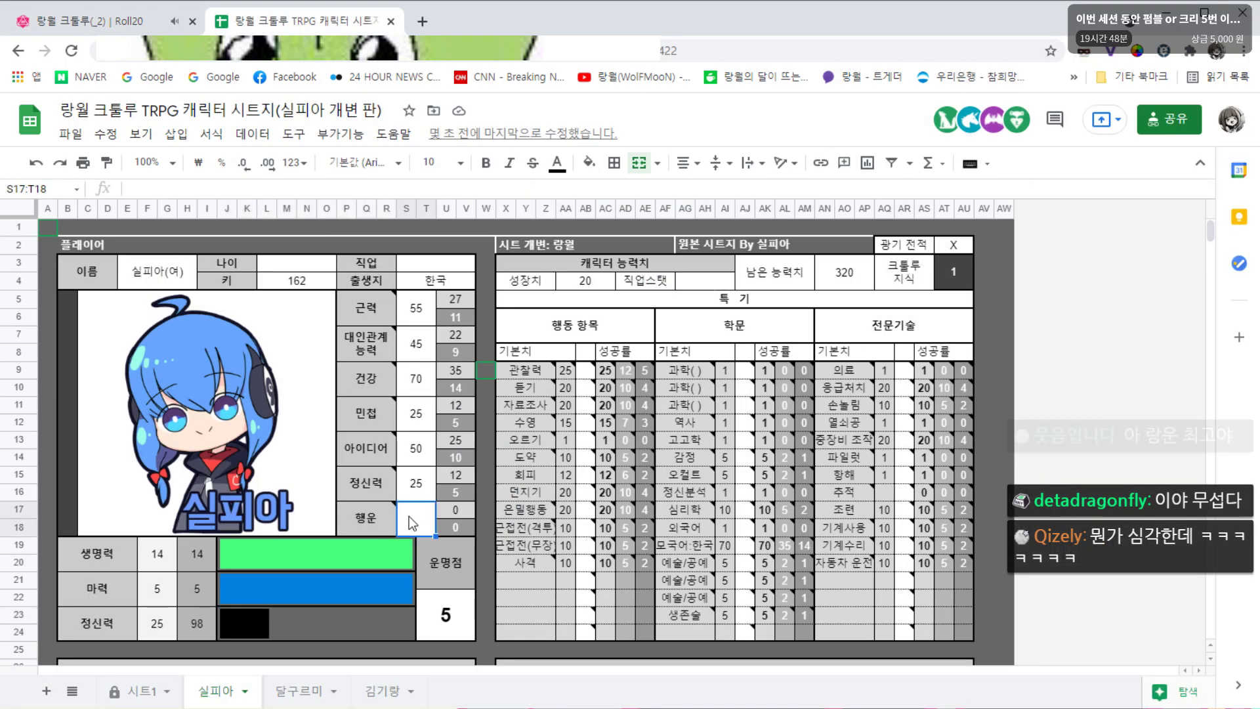
text(35)
click(486, 531)
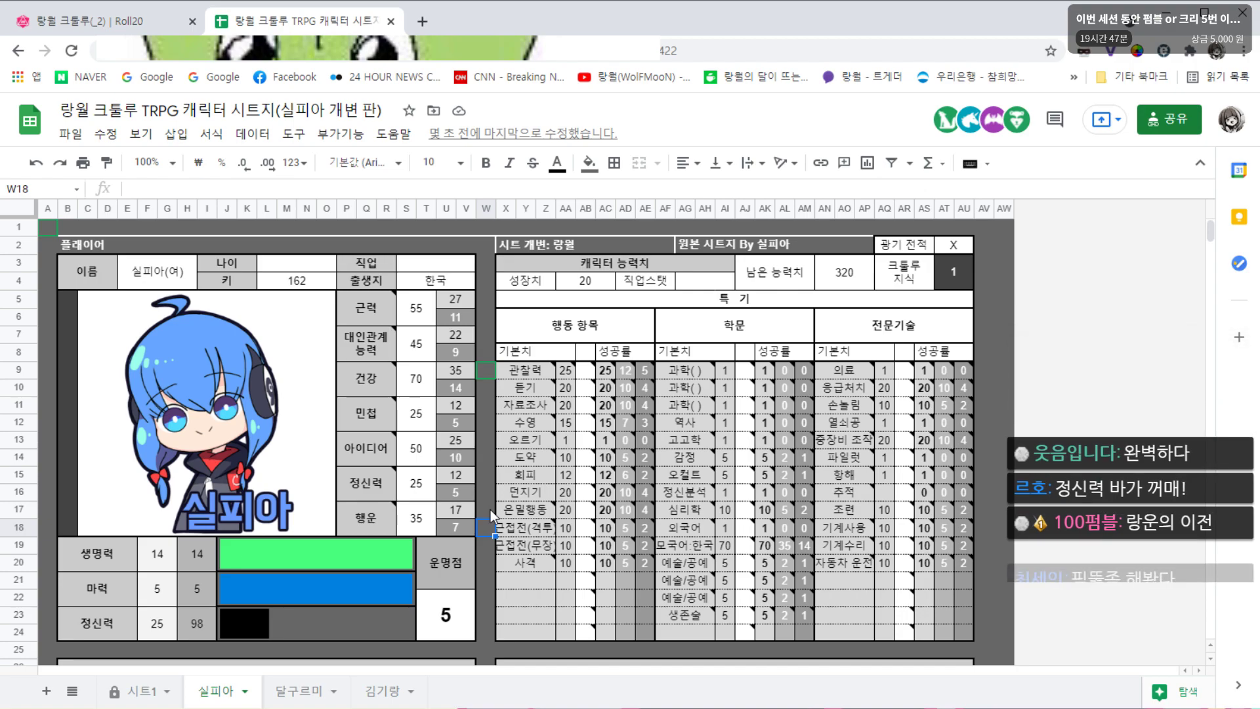
Try 55 as the first character's current 정신력 to test its bar, restore 25, and inspect the bar's formula
click(296, 694)
click(218, 692)
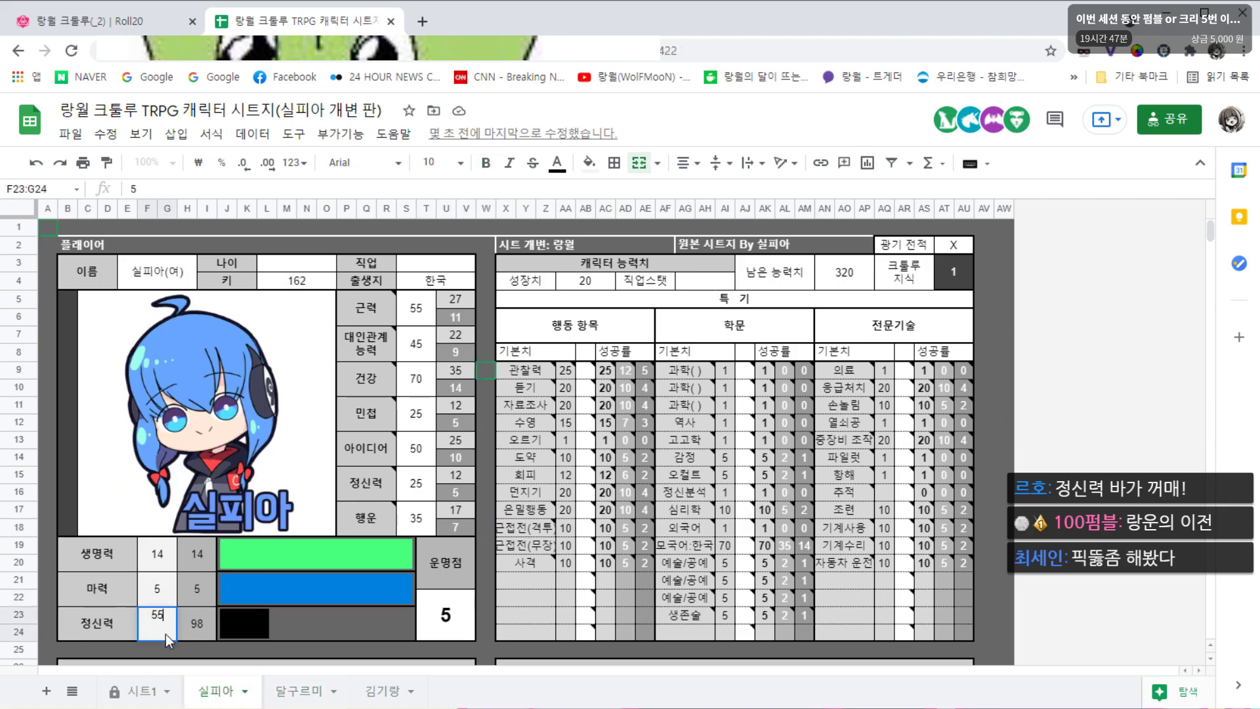
text(55)
click(485, 614)
click(157, 627)
text(25)
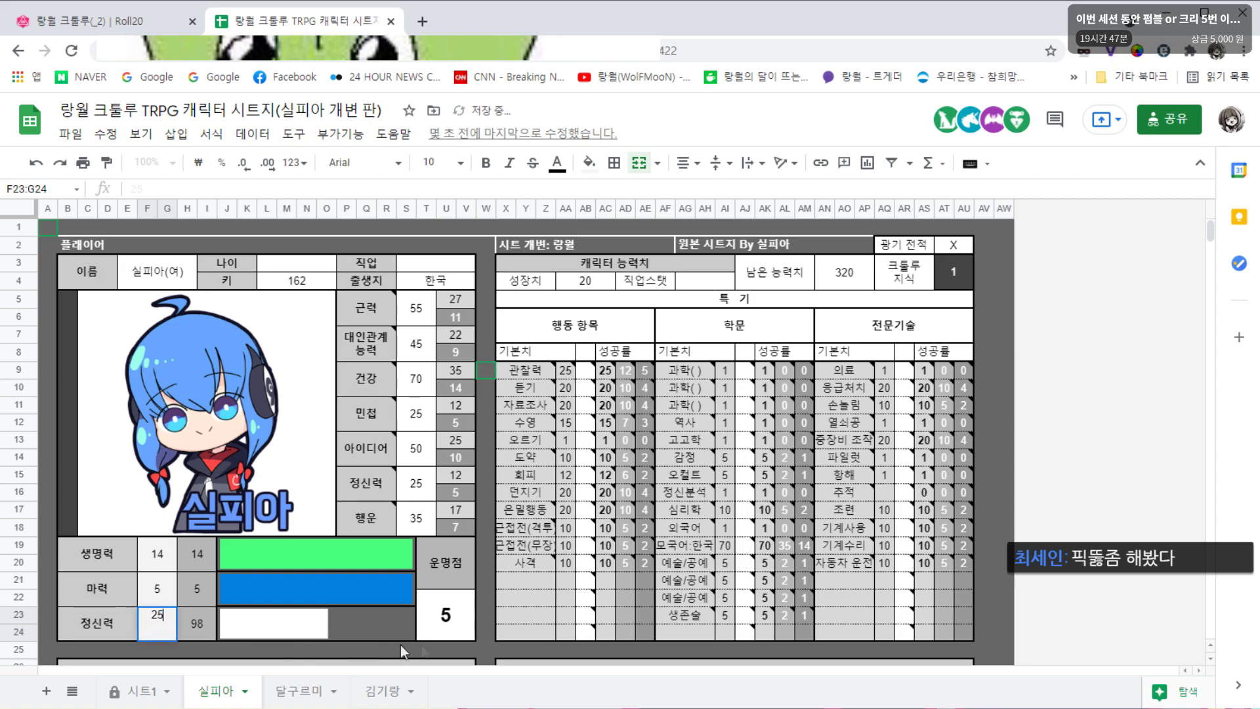
click(482, 639)
click(242, 620)
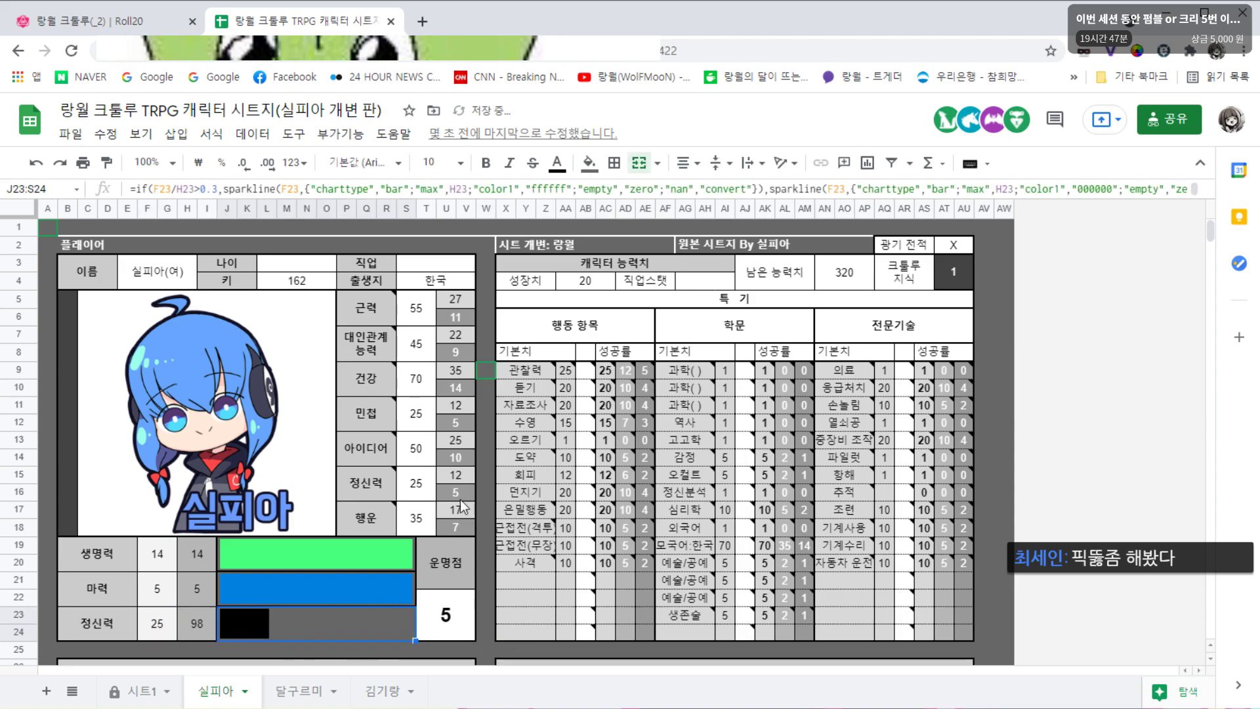
click(490, 478)
click(482, 387)
click(487, 420)
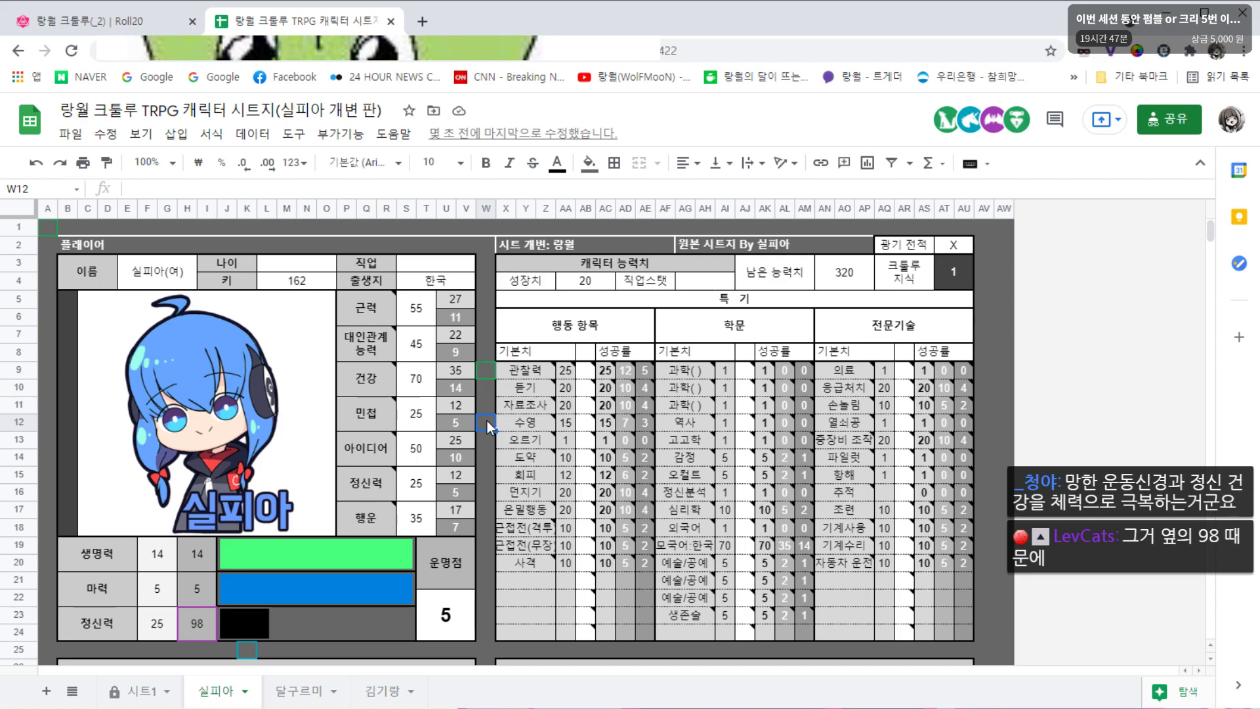
click(485, 459)
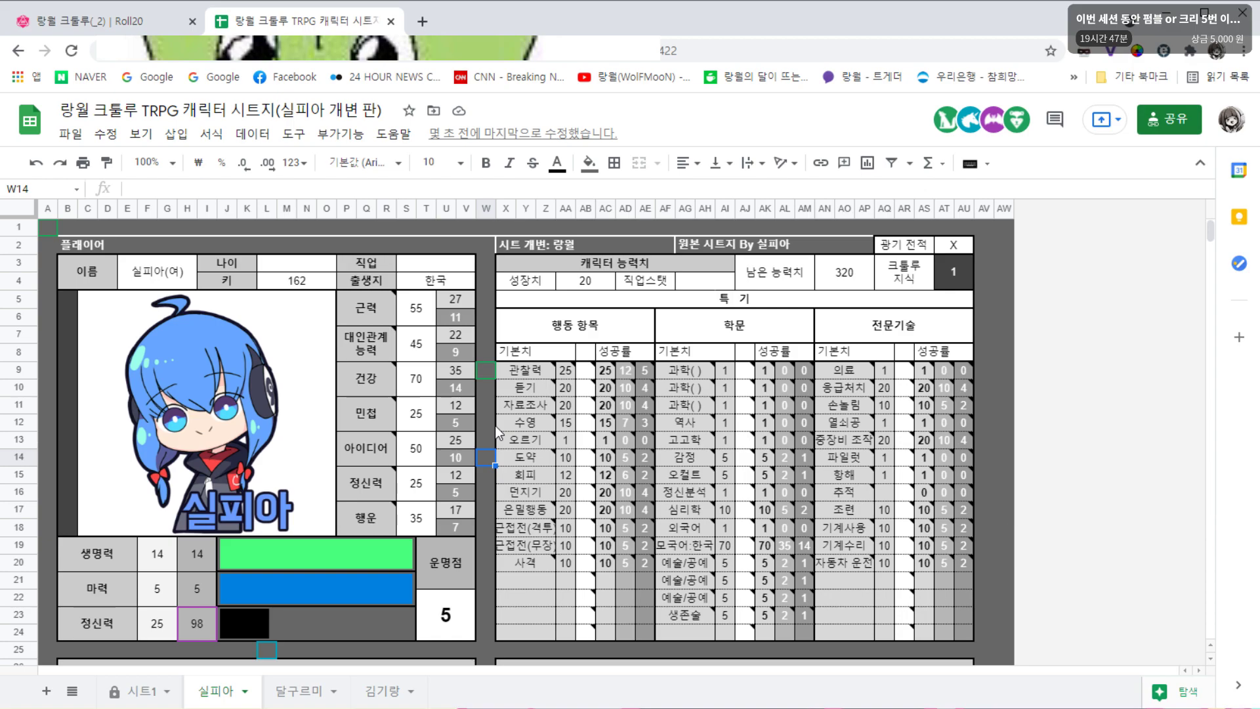
On the Roll20 board, move the blue-haired token to the upper middle and the white-haired token to the lower middle
click(300, 690)
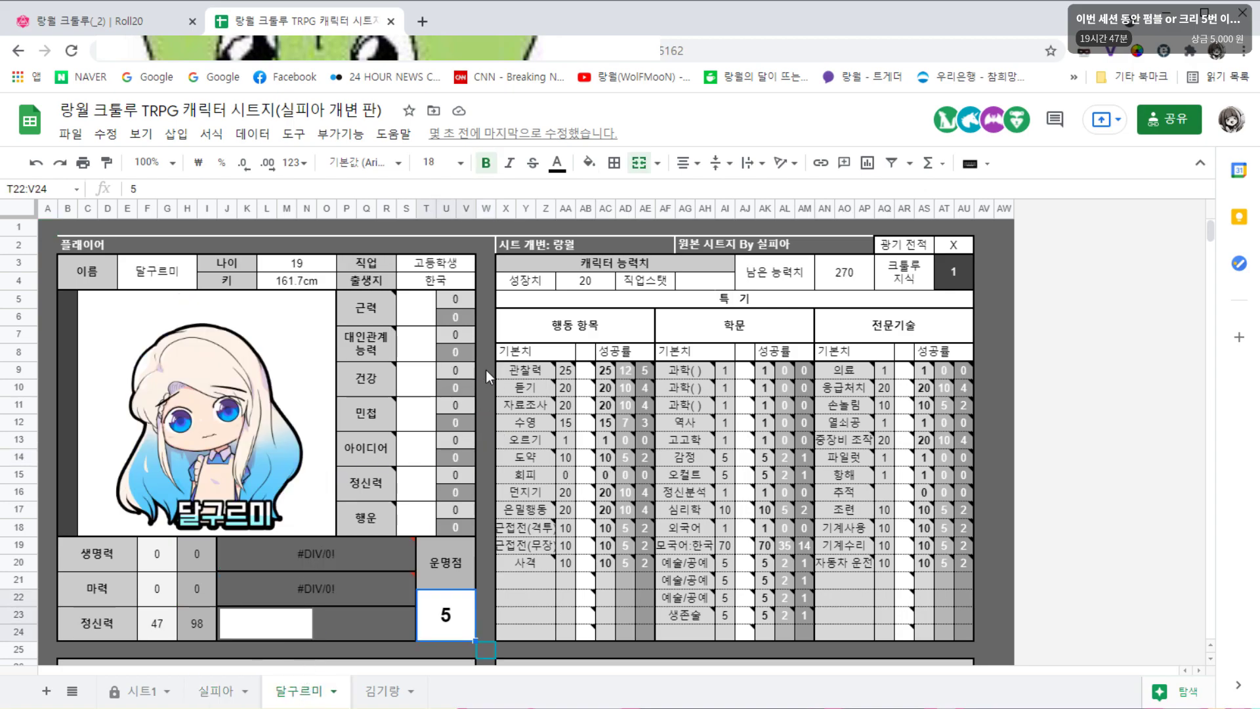
click(102, 25)
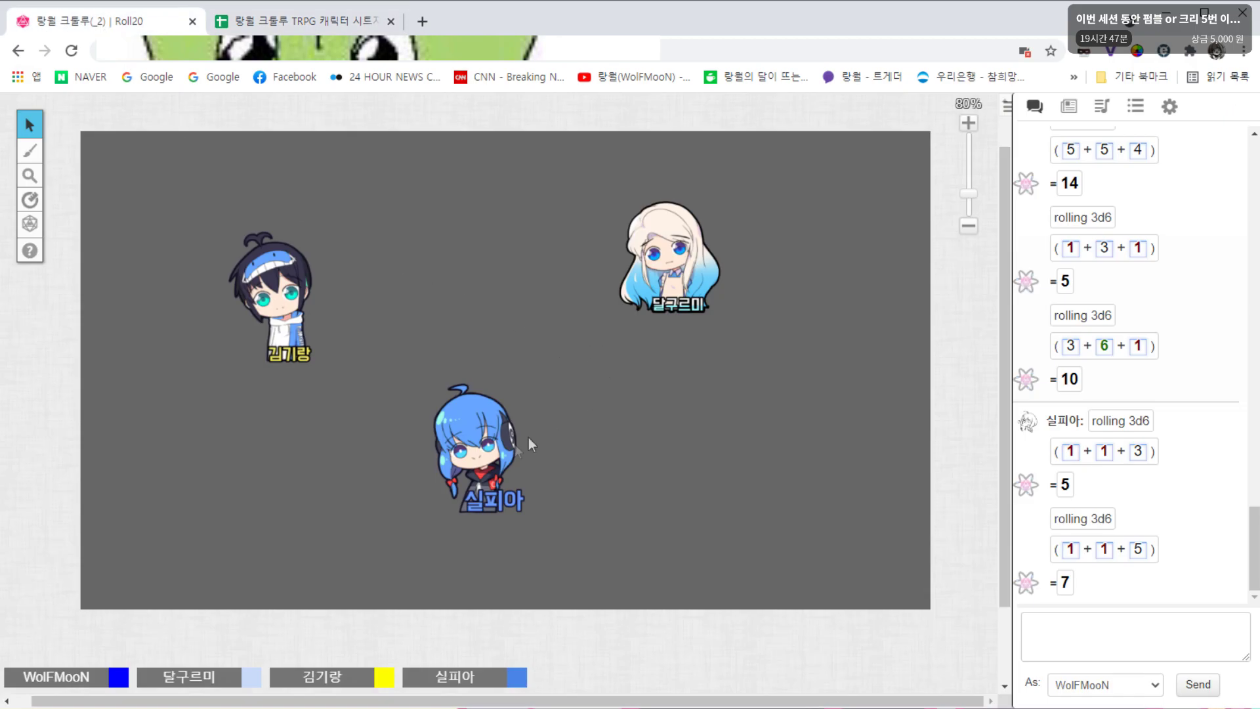
drag(519, 439, 532, 236)
drag(669, 269, 563, 446)
click(767, 348)
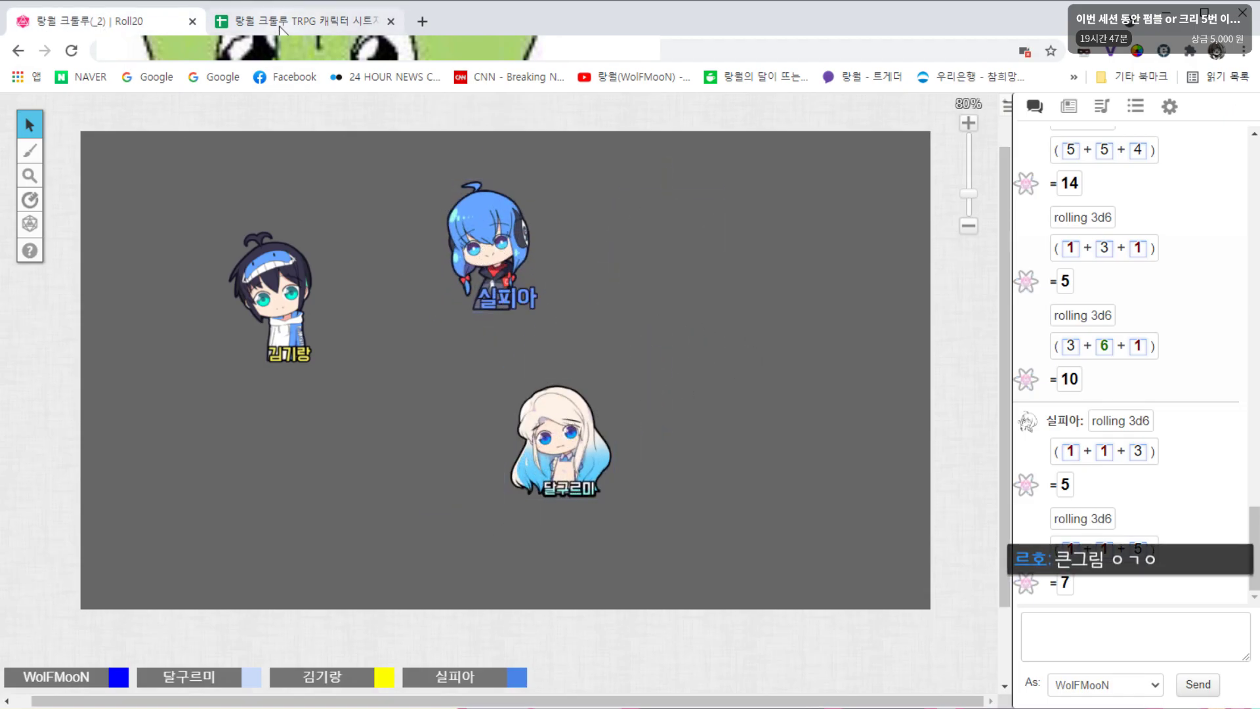
click(1068, 626)
text(/ㄱ 1d20)
key(ctrl+a)
key(BackSpace)
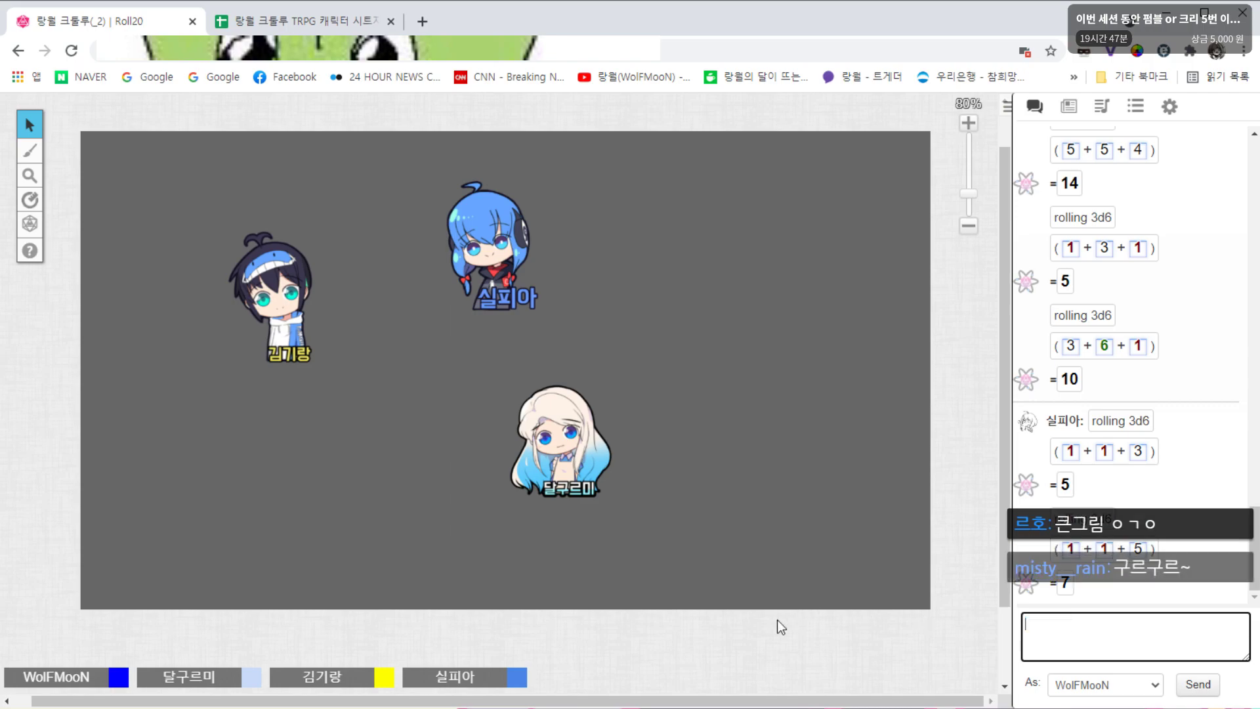
Check the second character's first roll in Roll20 and set their 근력 to 50 on the character sheet
click(771, 479)
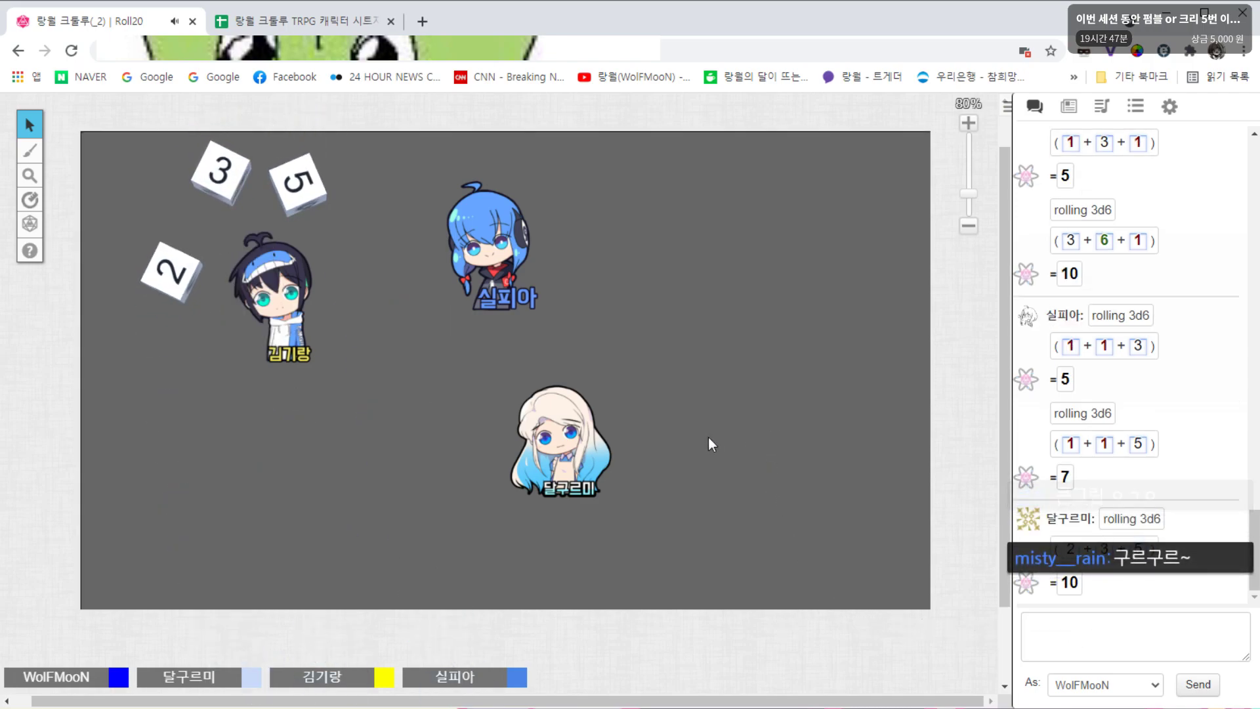
click(303, 24)
click(420, 312)
text(50)
click(478, 312)
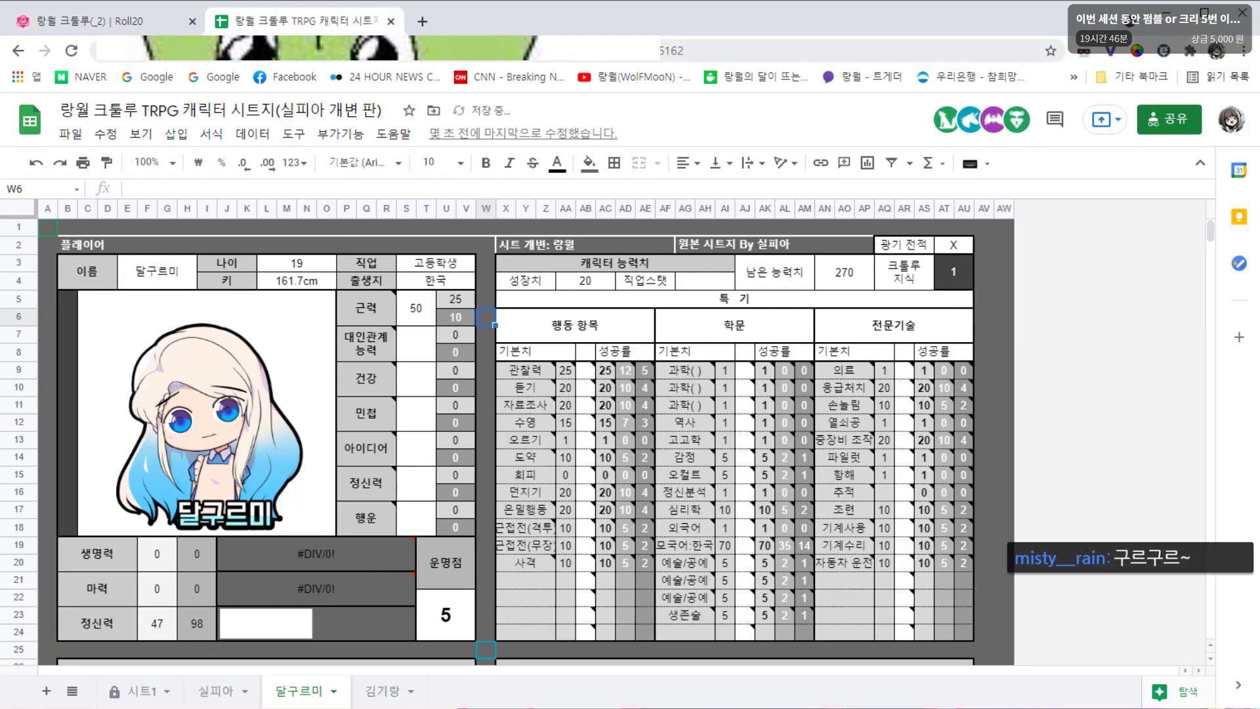
Check the next roll in Roll20 and set the second character's 대인관계 능력 to 30
key(ctrl+Tab)
click(302, 21)
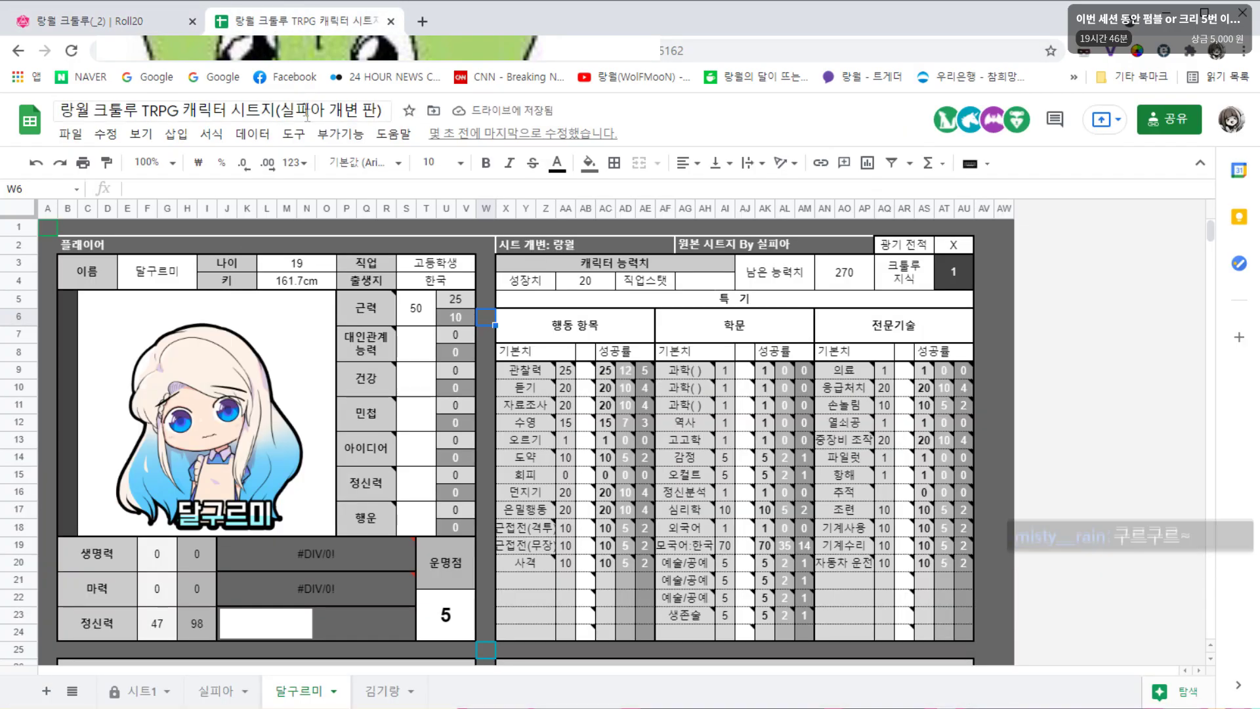
click(102, 31)
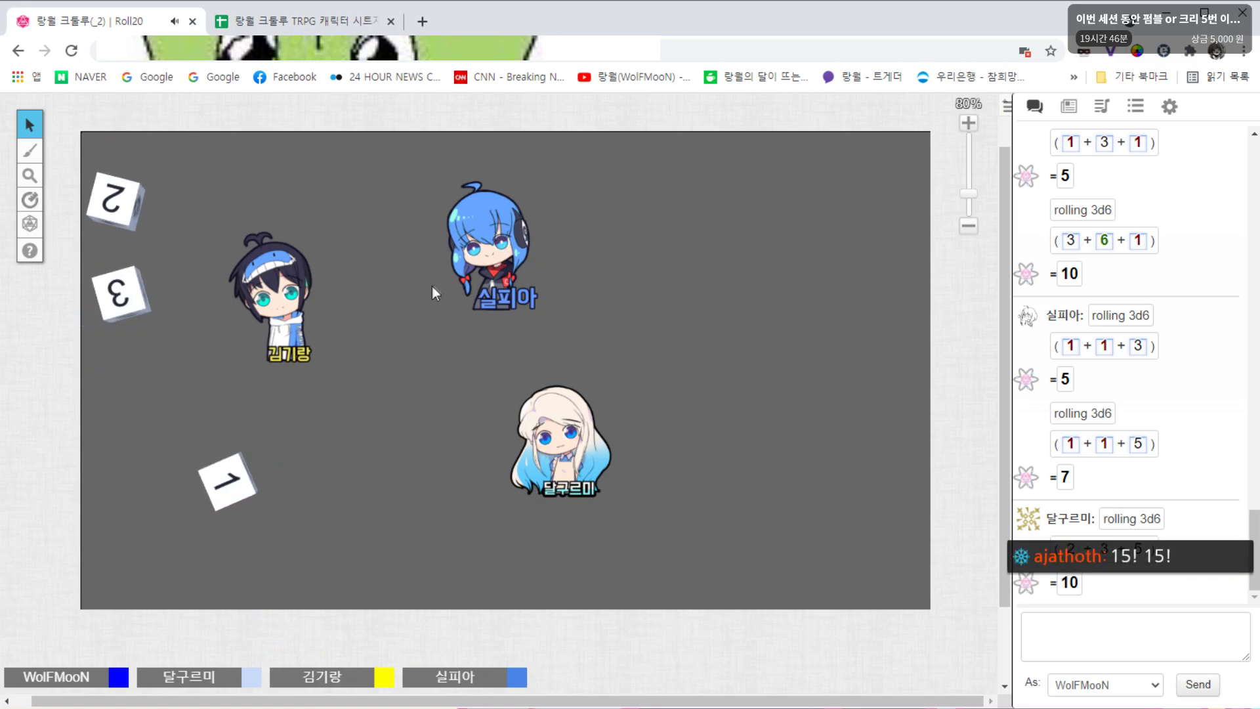
key(ctrl+Tab)
click(414, 351)
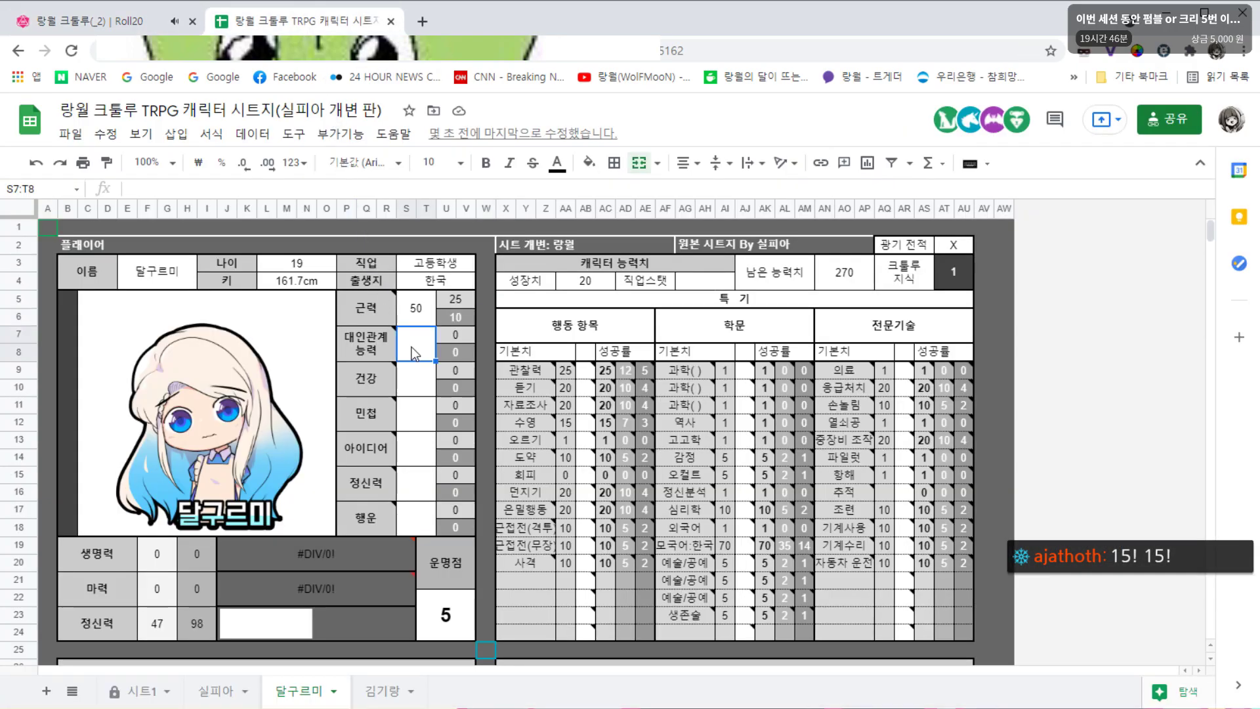
text(30)
key(Return)
click(216, 690)
click(285, 692)
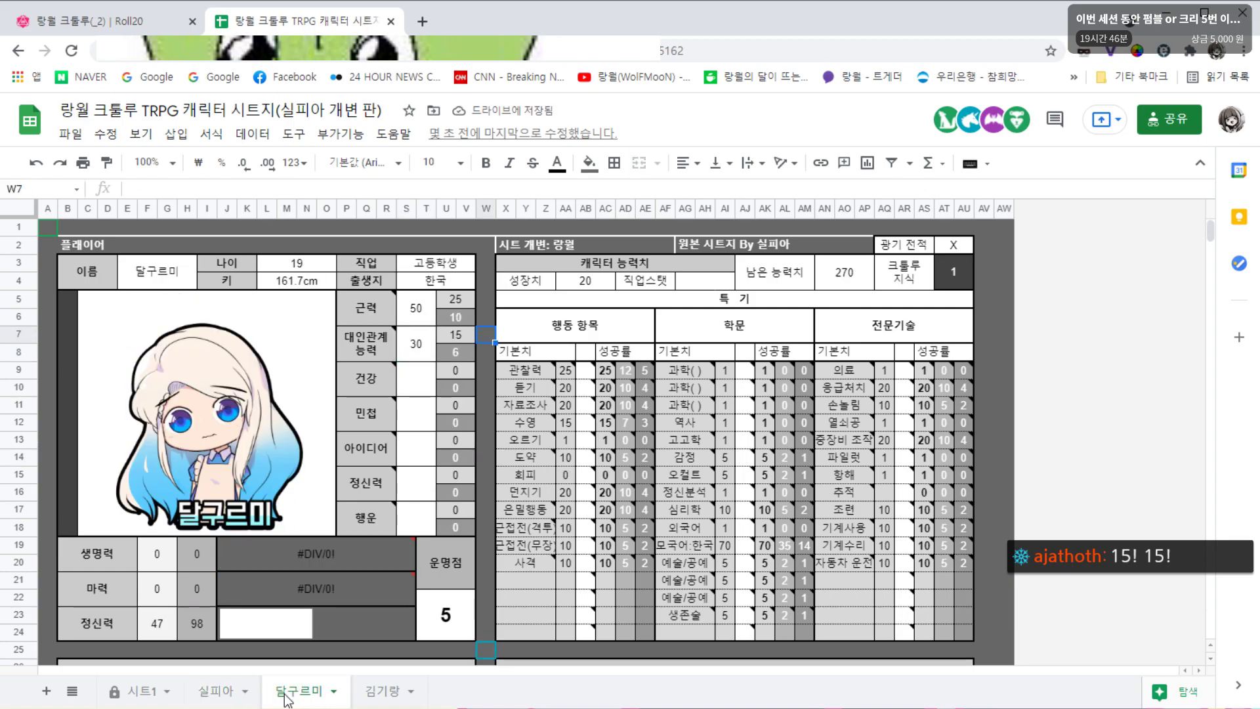
click(483, 336)
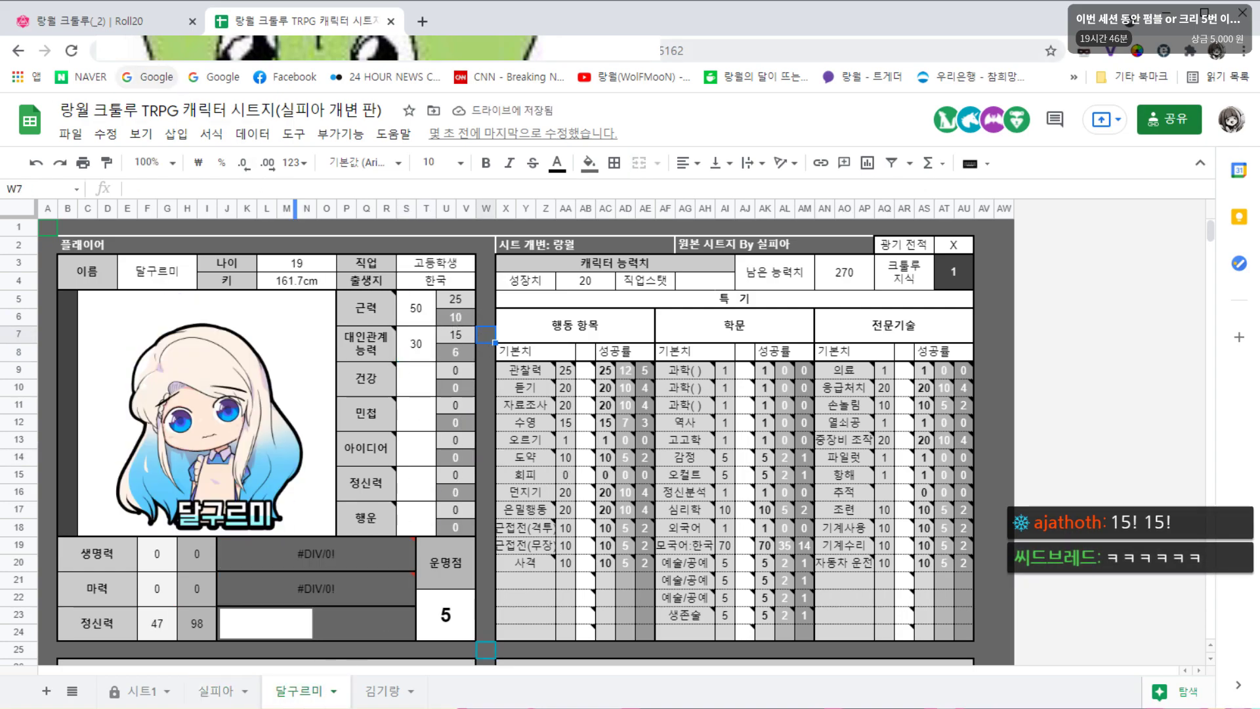
Check the third roll in Roll20 and set the second character's 건강 to 55
click(98, 21)
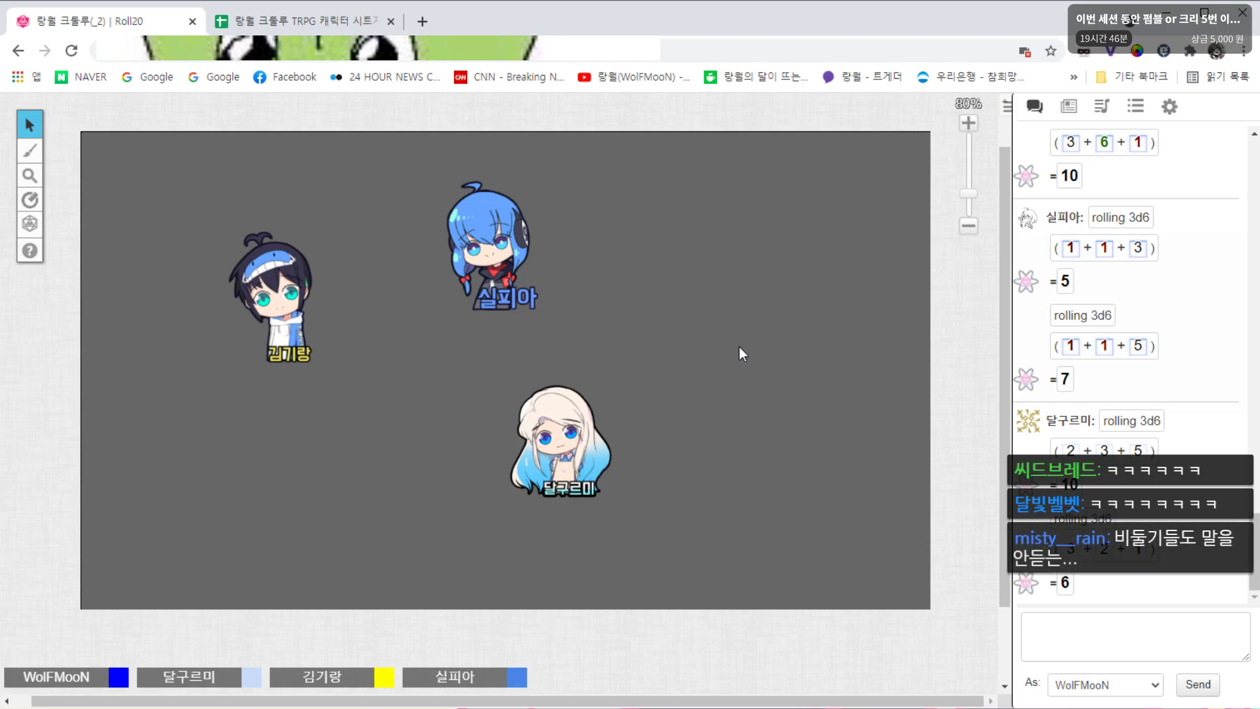
click(302, 21)
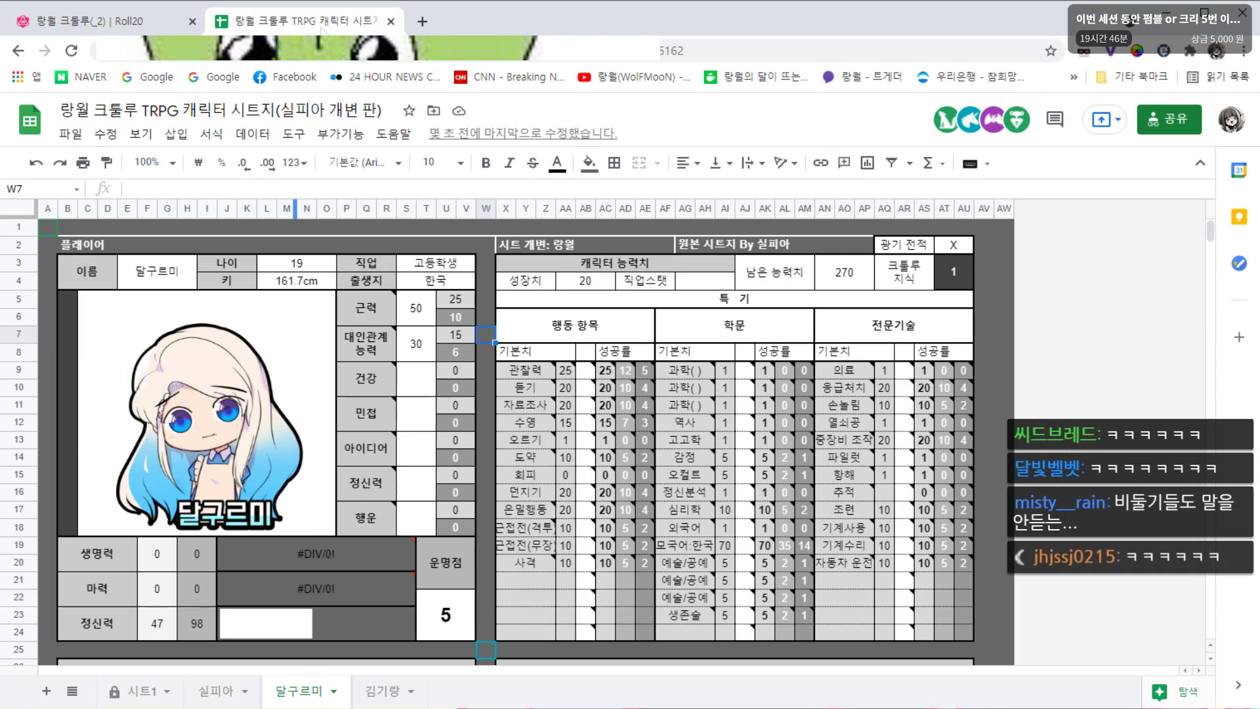
click(486, 371)
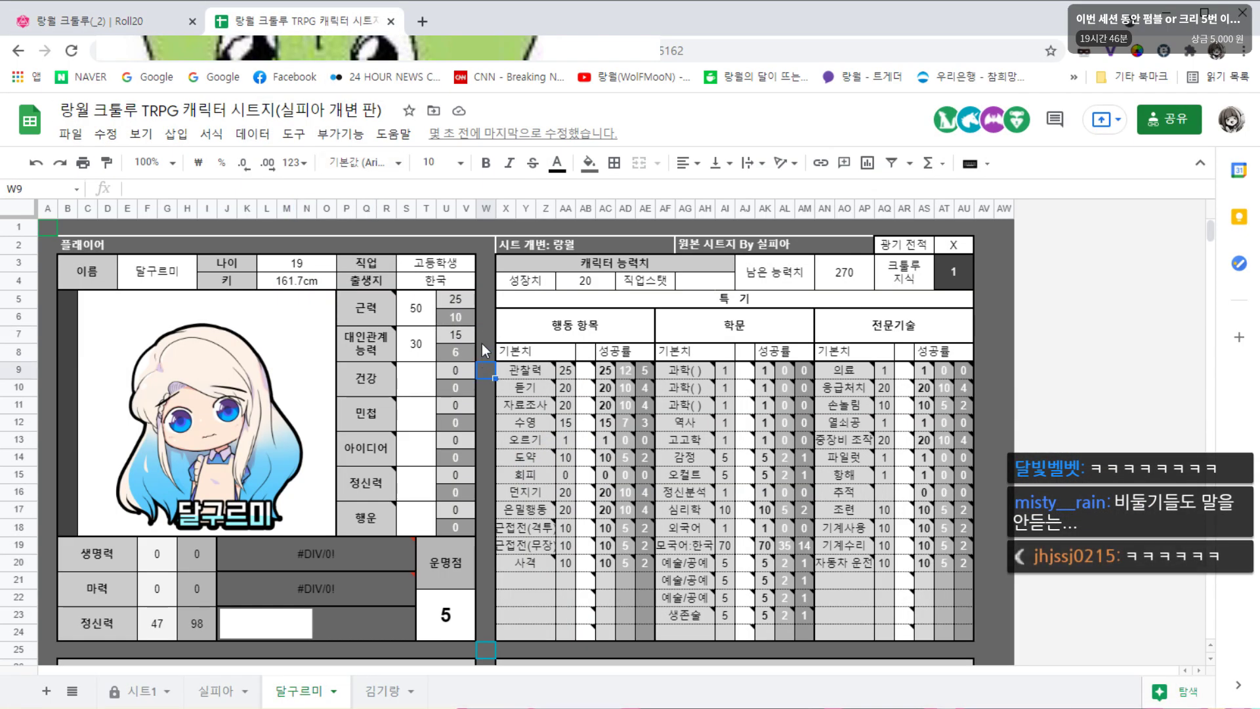
click(144, 22)
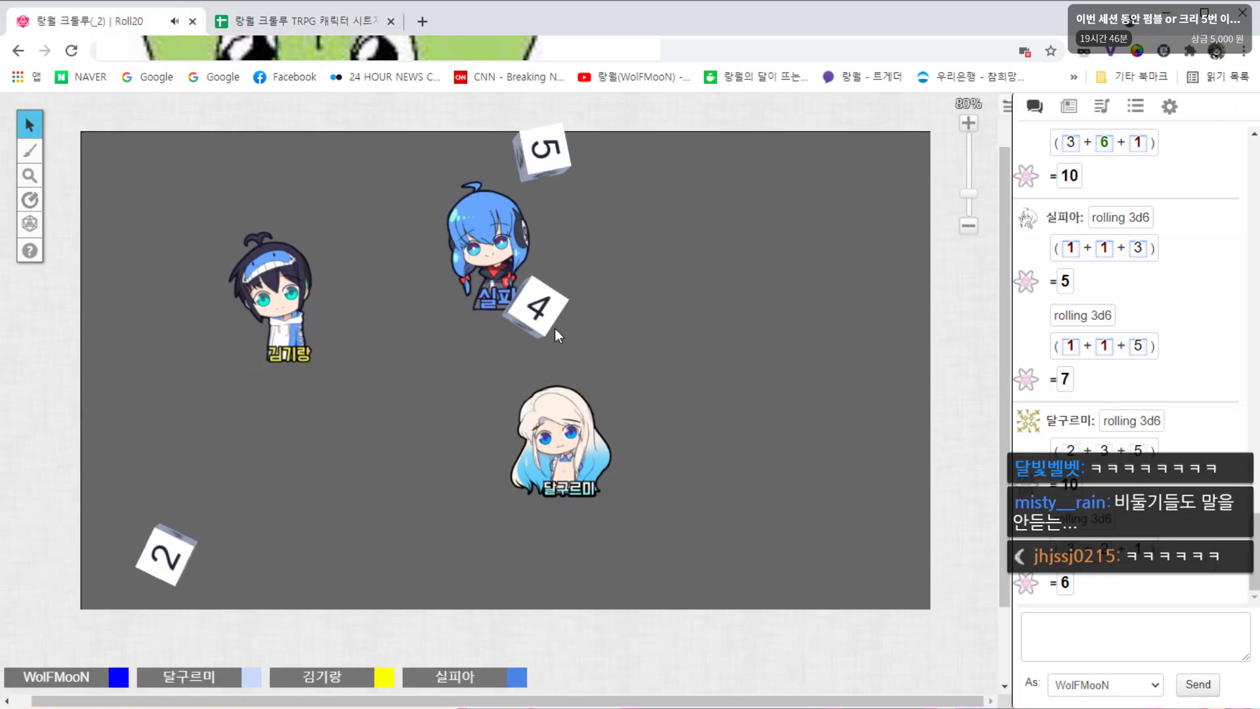
click(296, 21)
click(430, 378)
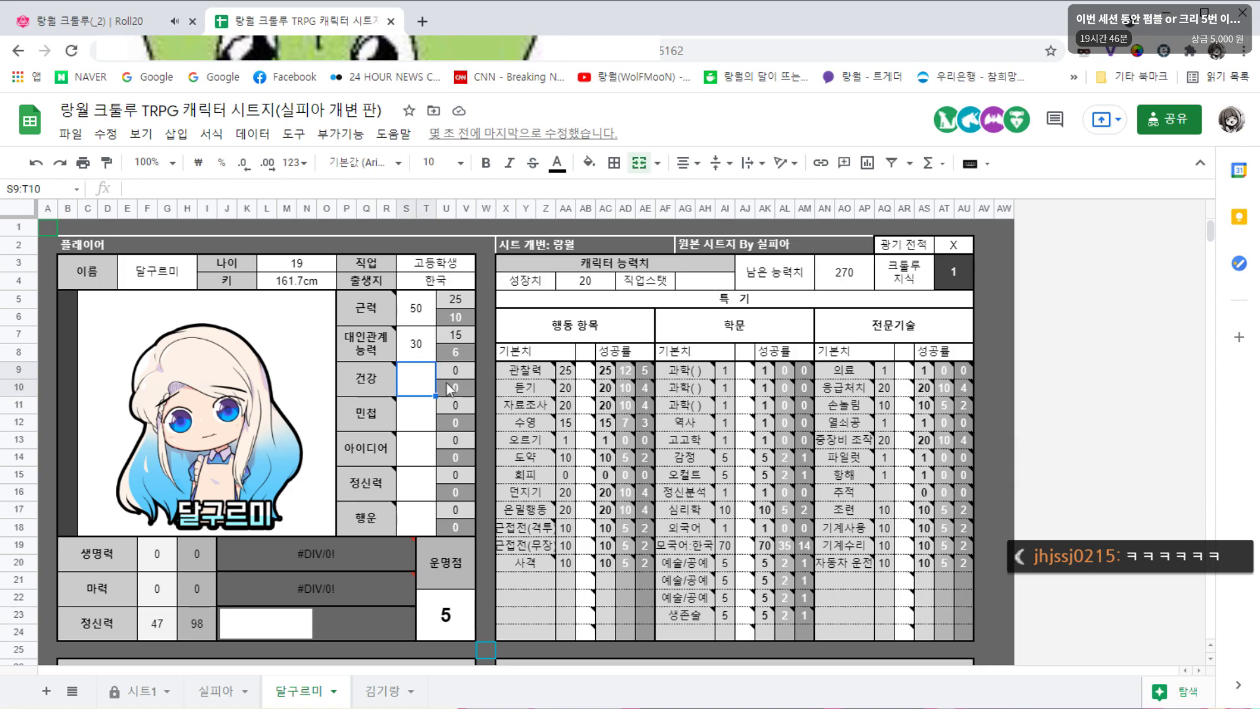
text(55)
click(486, 387)
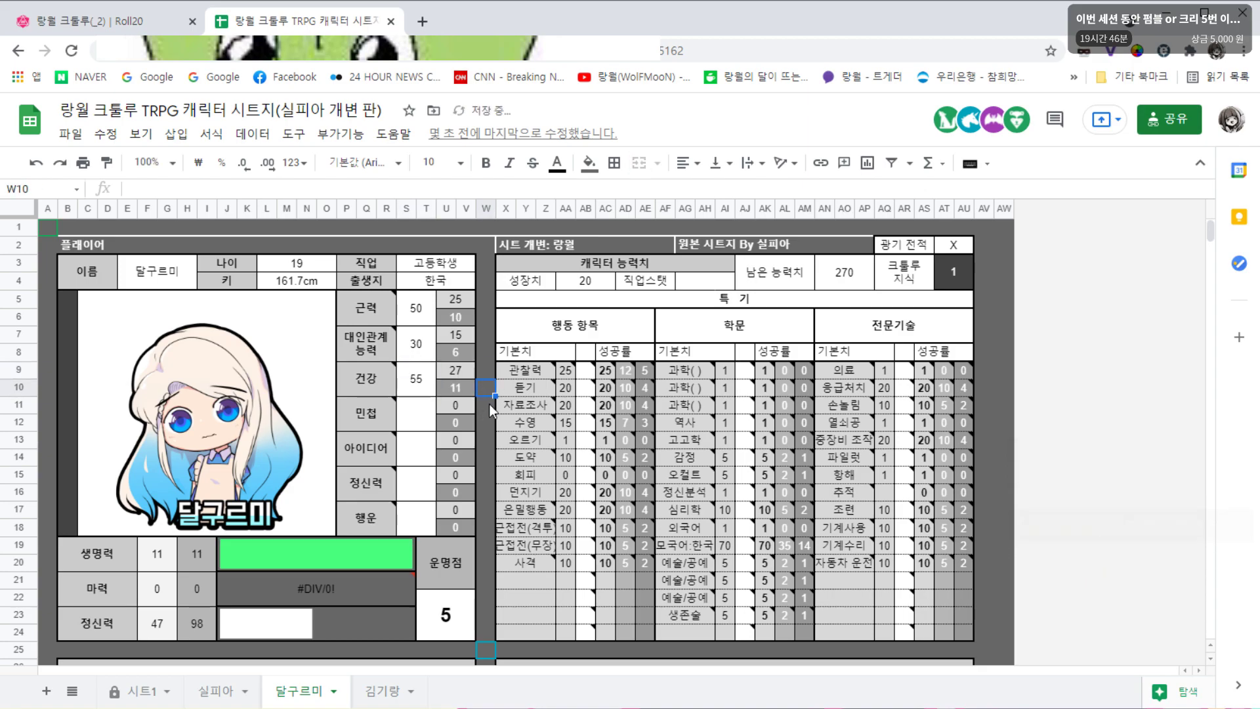
Inspect the formulas of the second character's current and maximum 생명력, consulting the first character's sheet for comparison
click(161, 554)
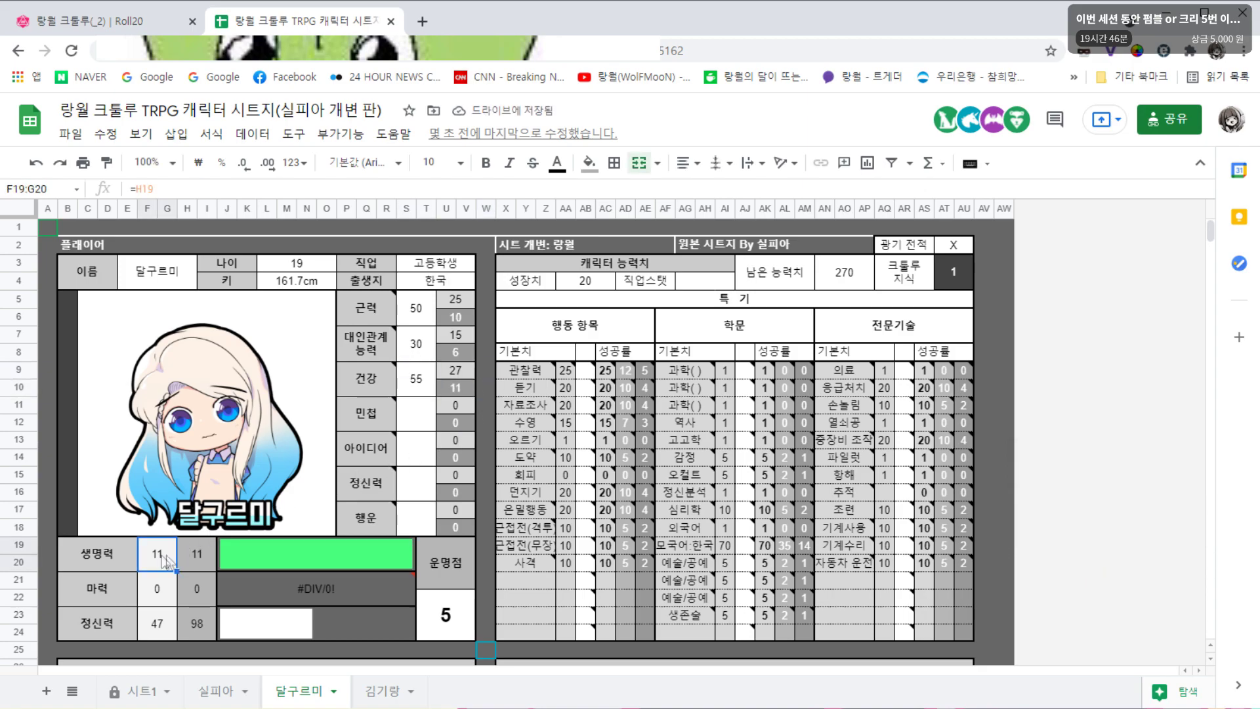
click(217, 690)
click(166, 561)
click(184, 555)
click(299, 690)
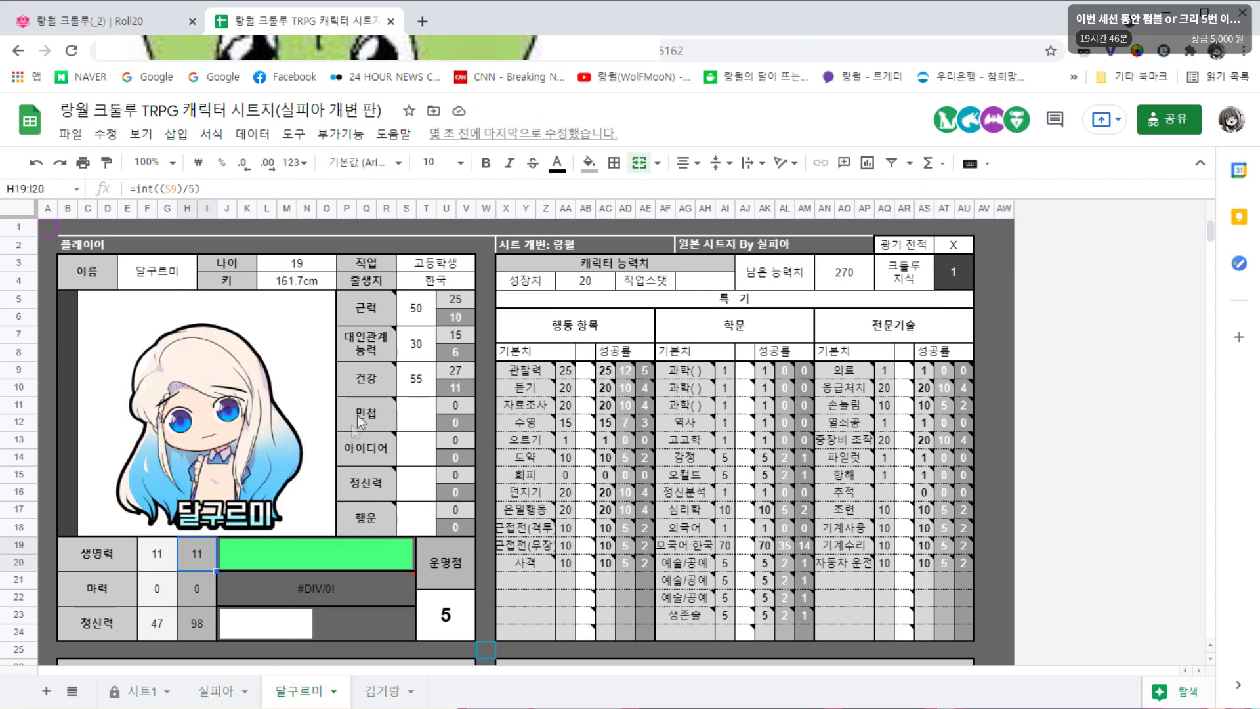
Check the fourth roll in Roll20 and set the second character's 민첩 to 50
key(ctrl+shift+Tab)
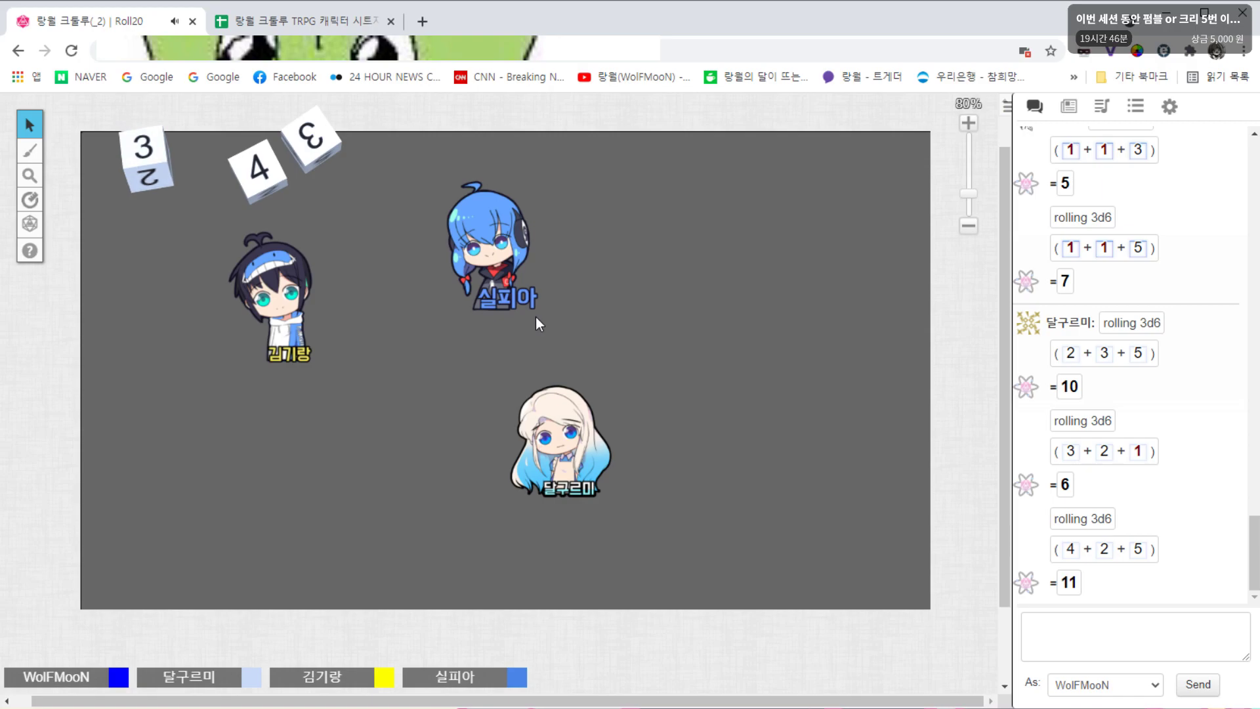
click(355, 21)
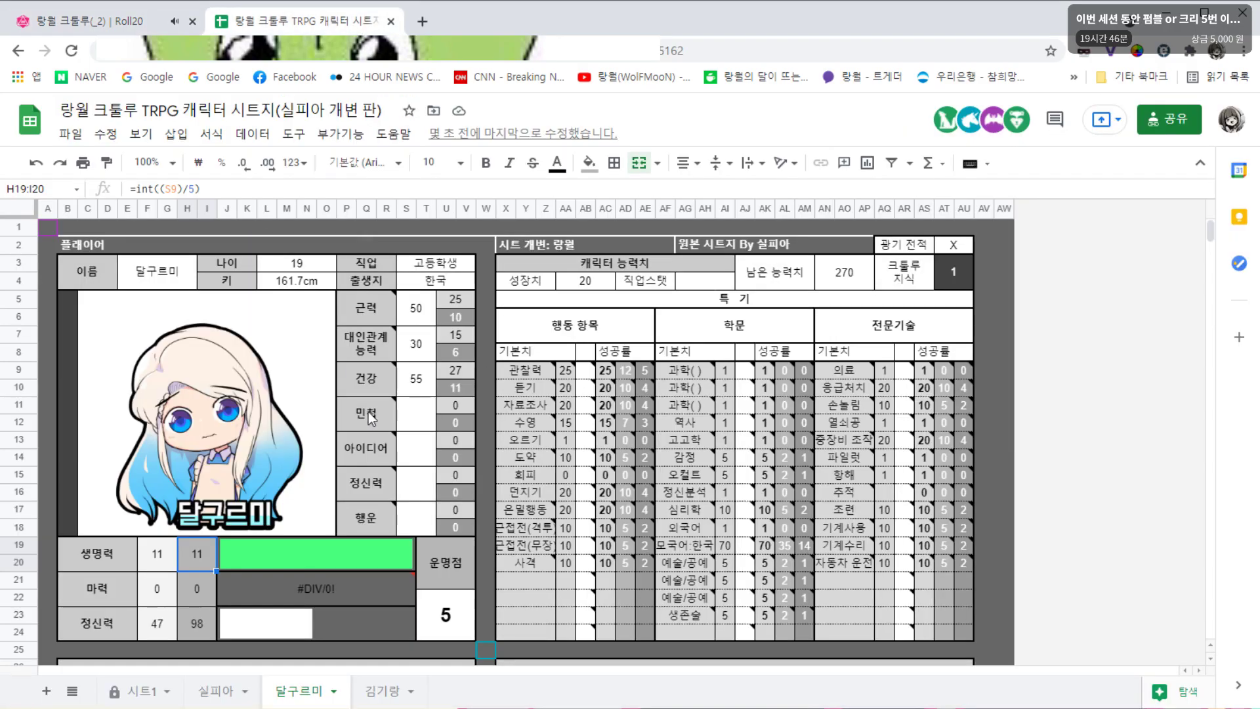
click(404, 411)
text(50)
click(486, 406)
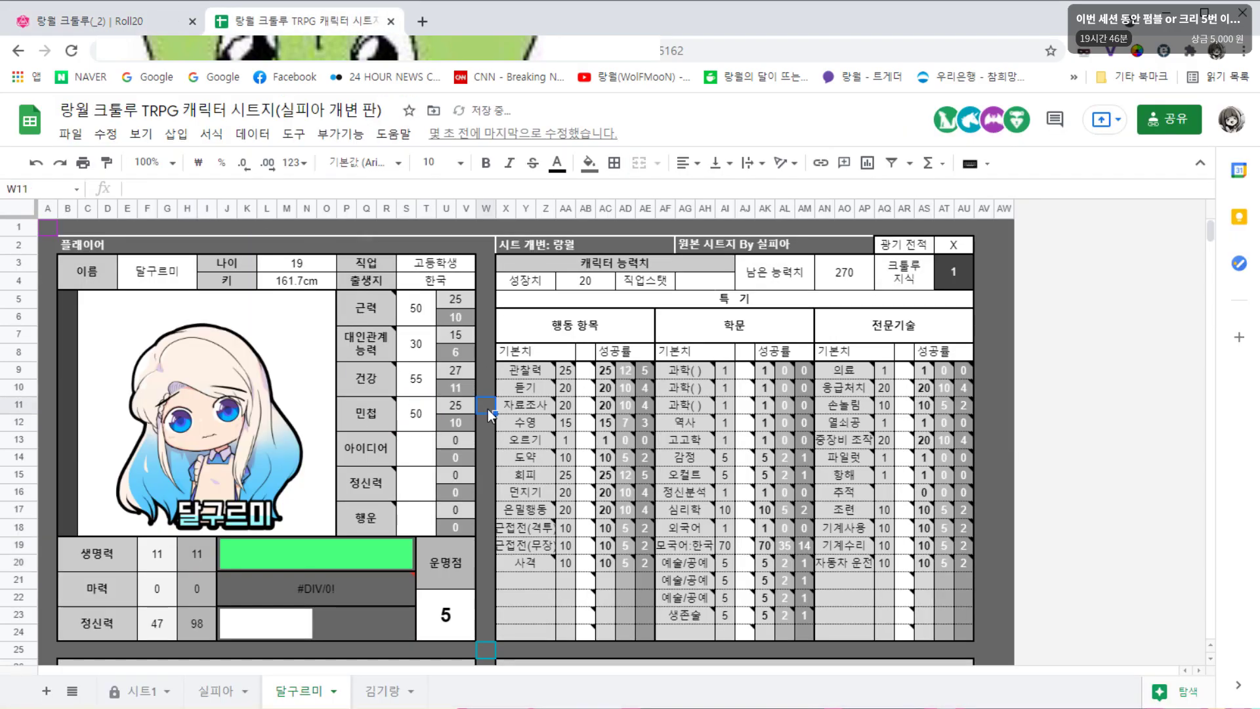
Check the fifth roll in Roll20 and set the second character's 아이디어 to 55
click(118, 21)
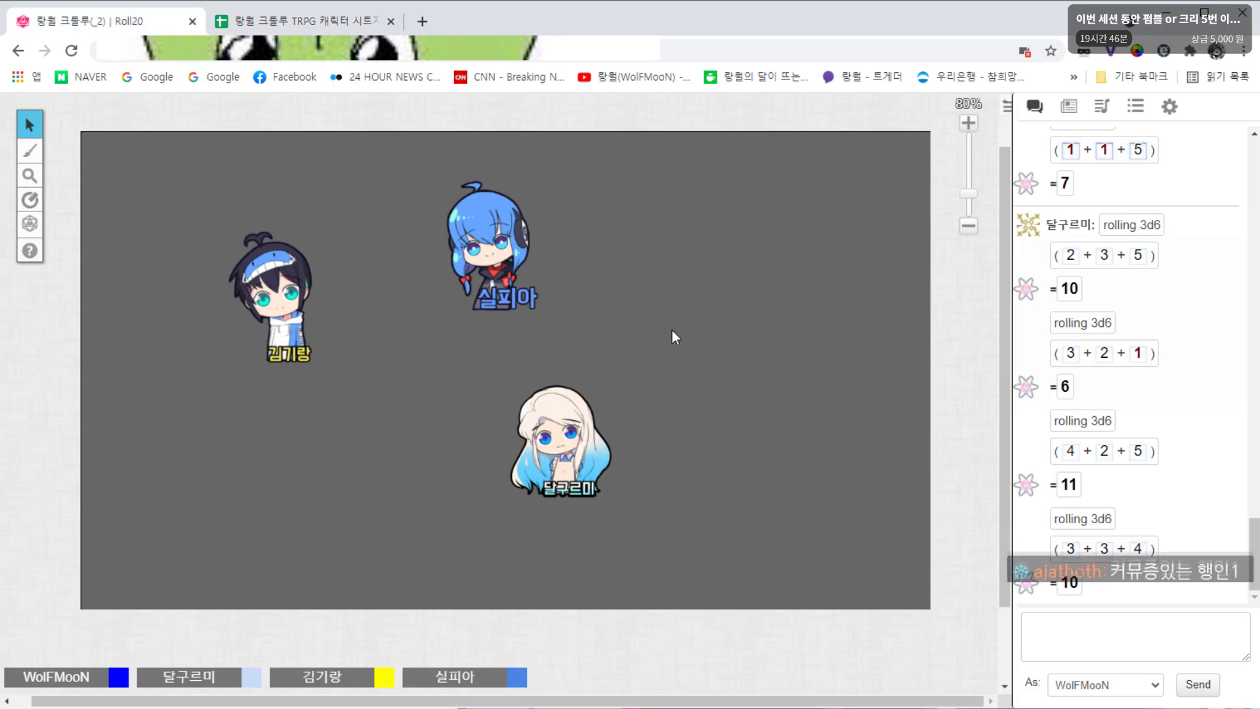
click(292, 26)
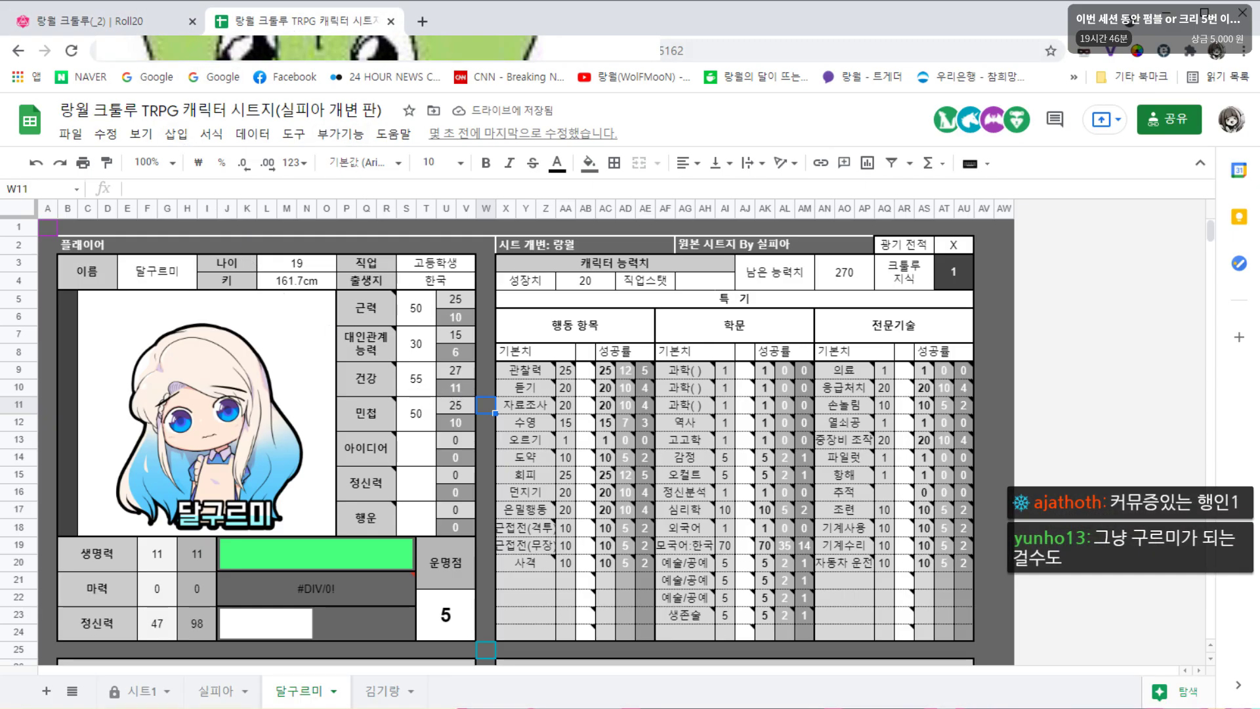
click(118, 21)
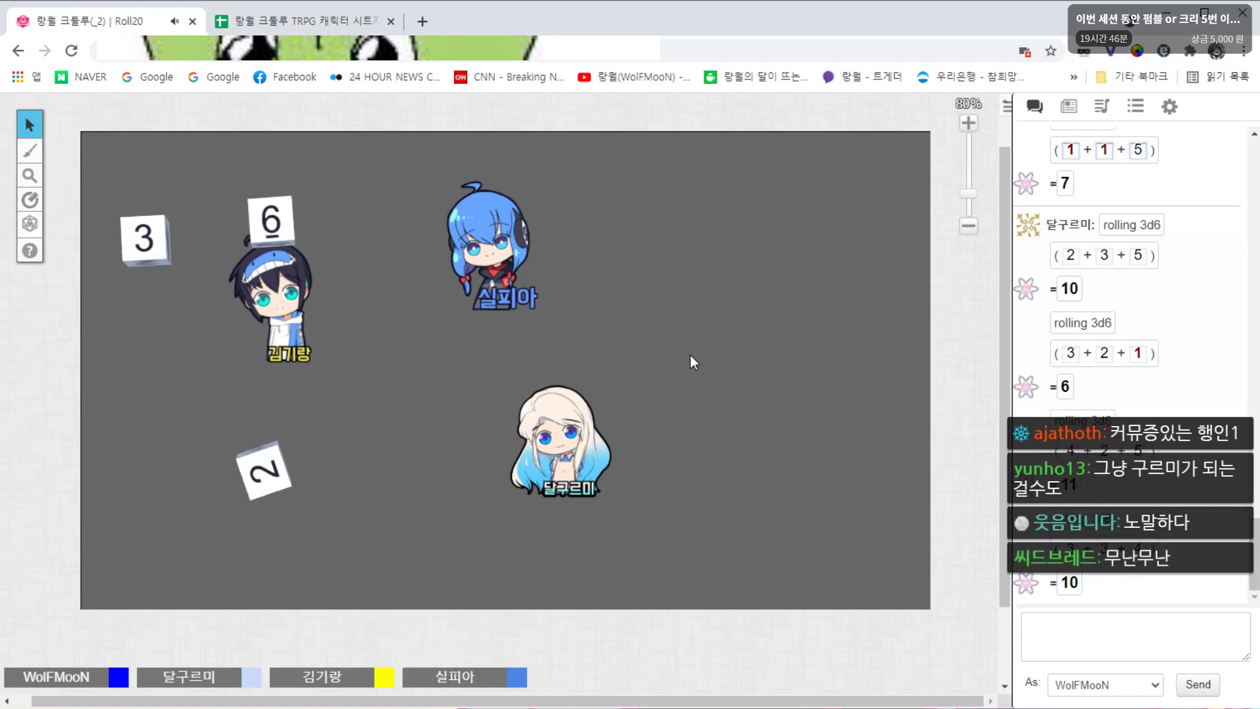
click(295, 21)
click(420, 448)
text(55)
click(477, 455)
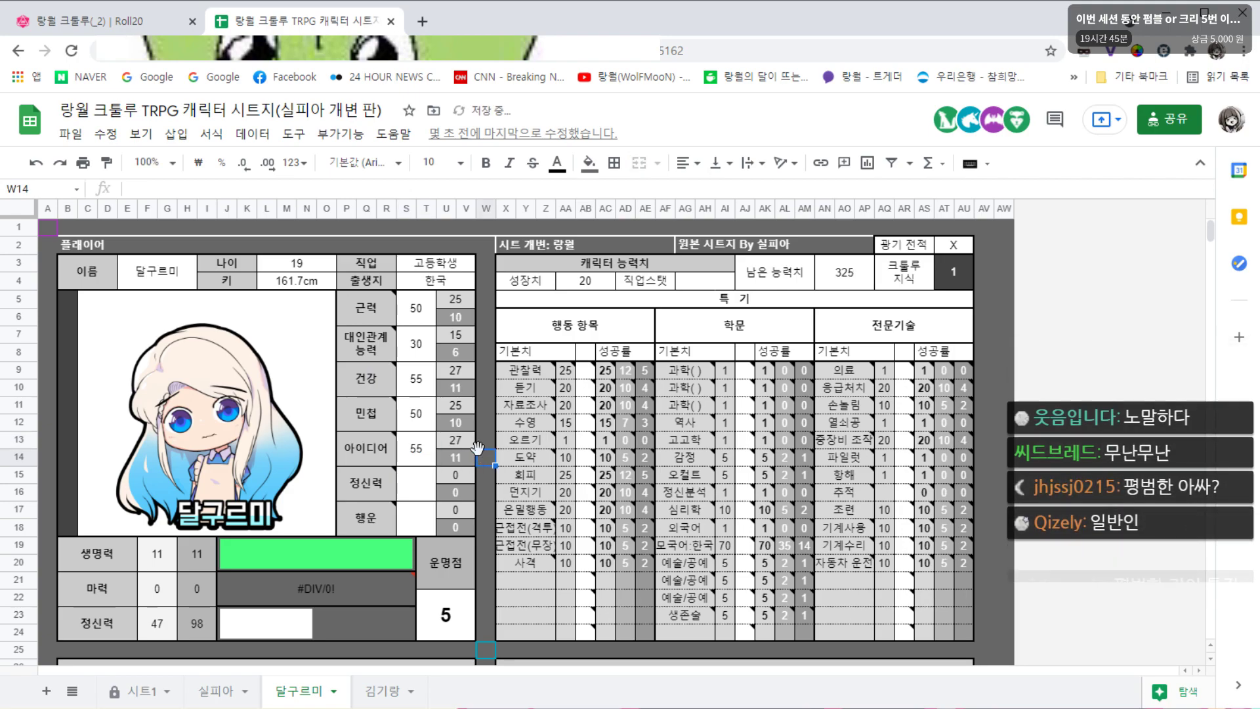
Check the sixth roll in Roll20 and set the second character's 정신력 stat to 60
click(419, 473)
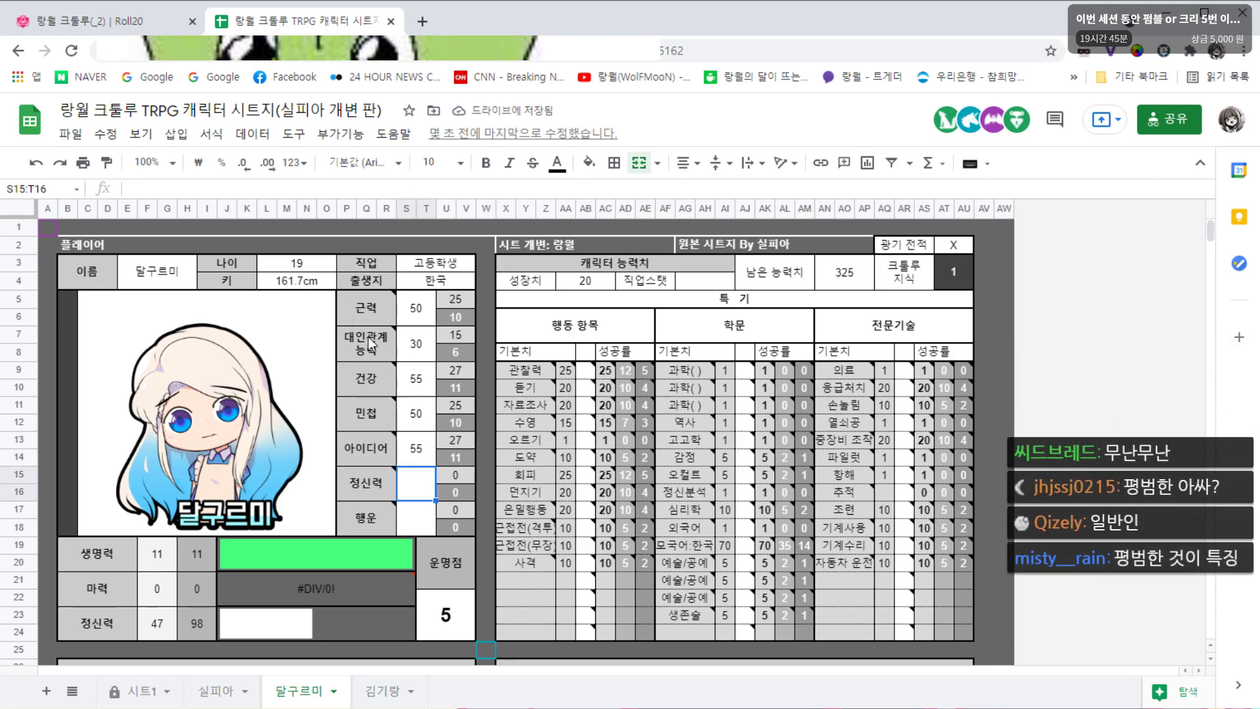
click(131, 22)
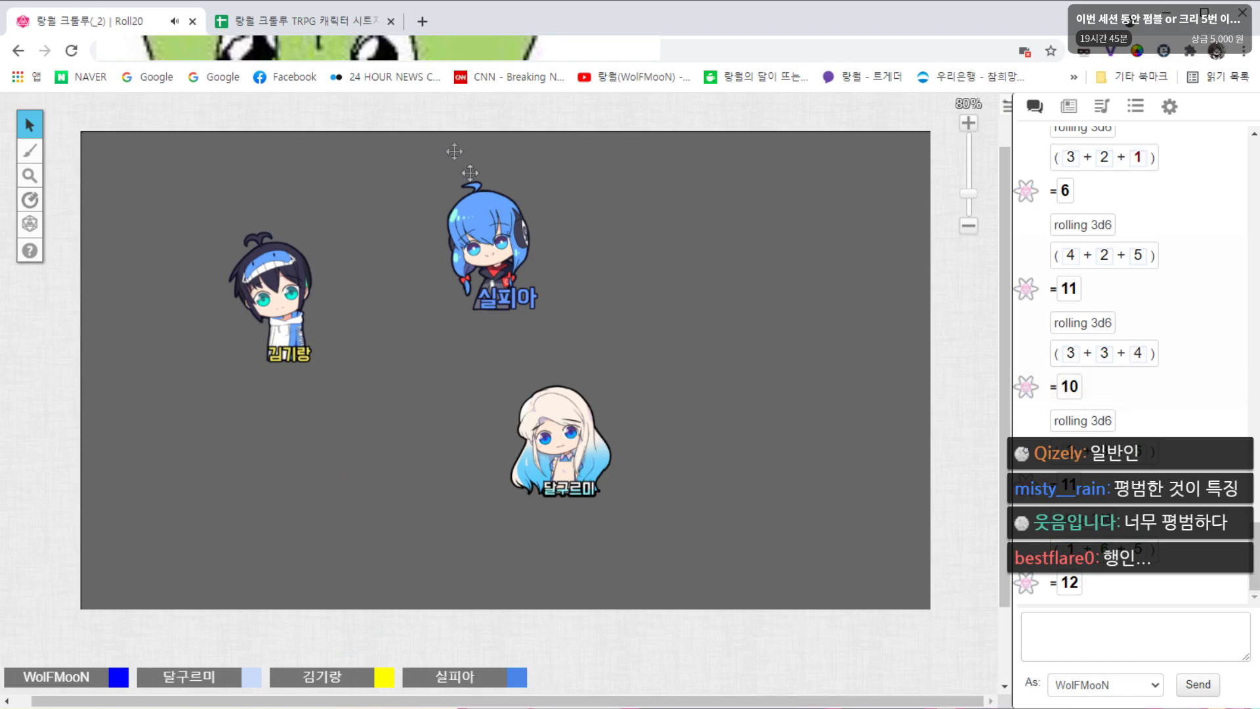
click(302, 21)
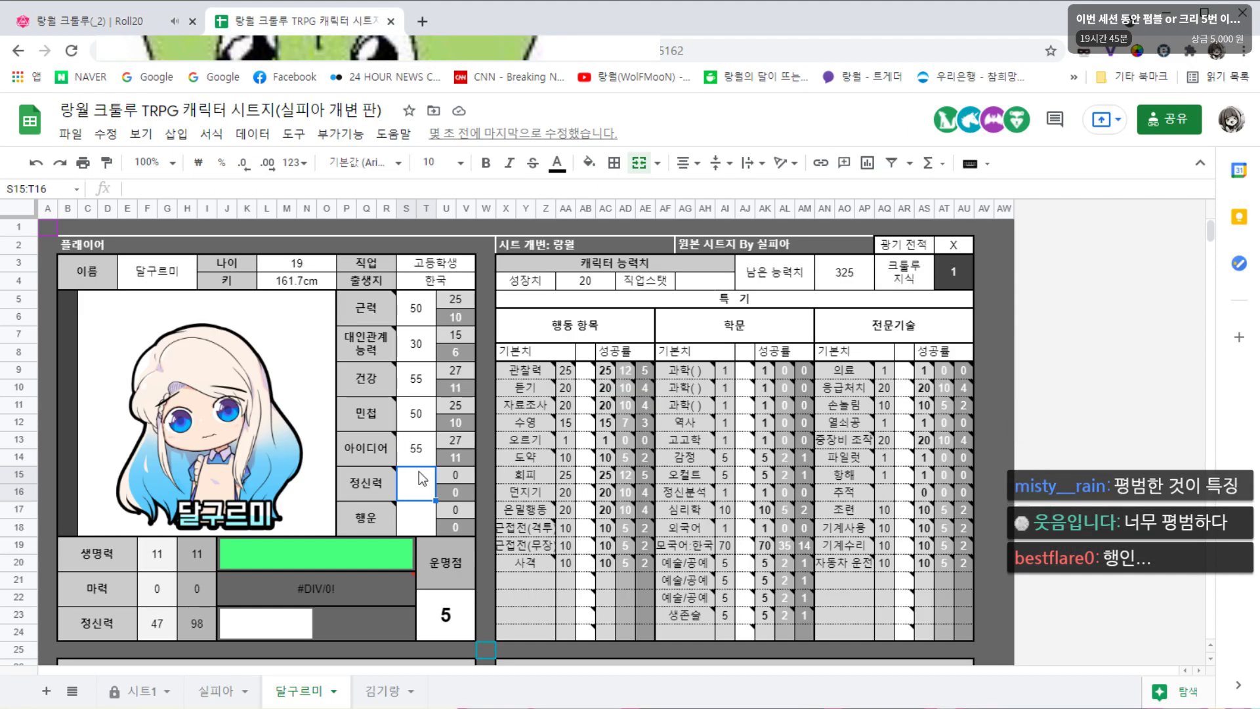
key(Return)
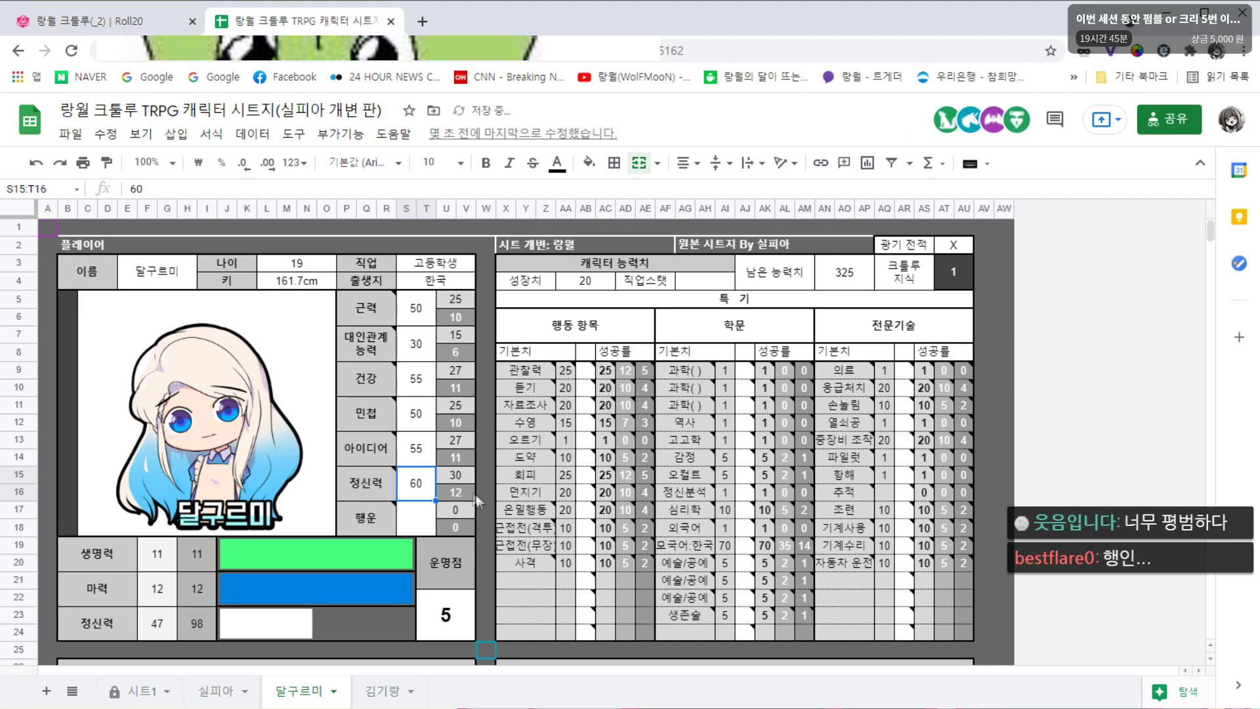
Check the last roll in Roll20 and set the second character's 행운 to 45
click(419, 521)
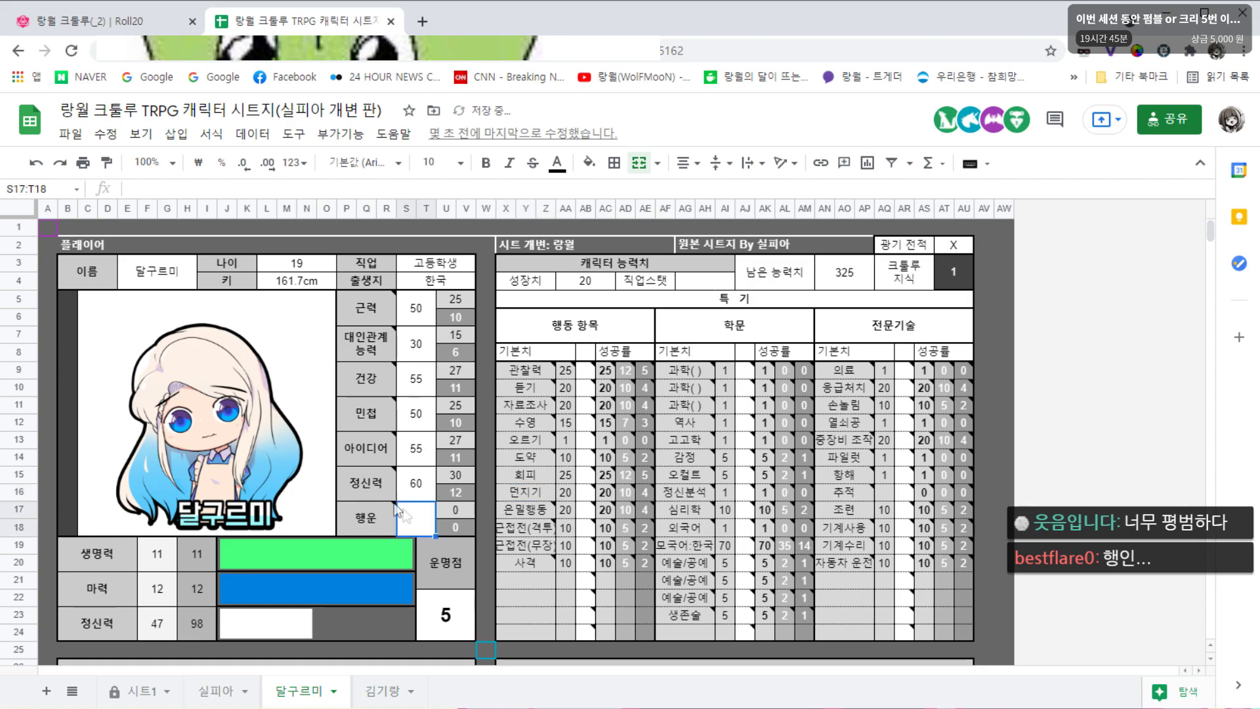
click(112, 21)
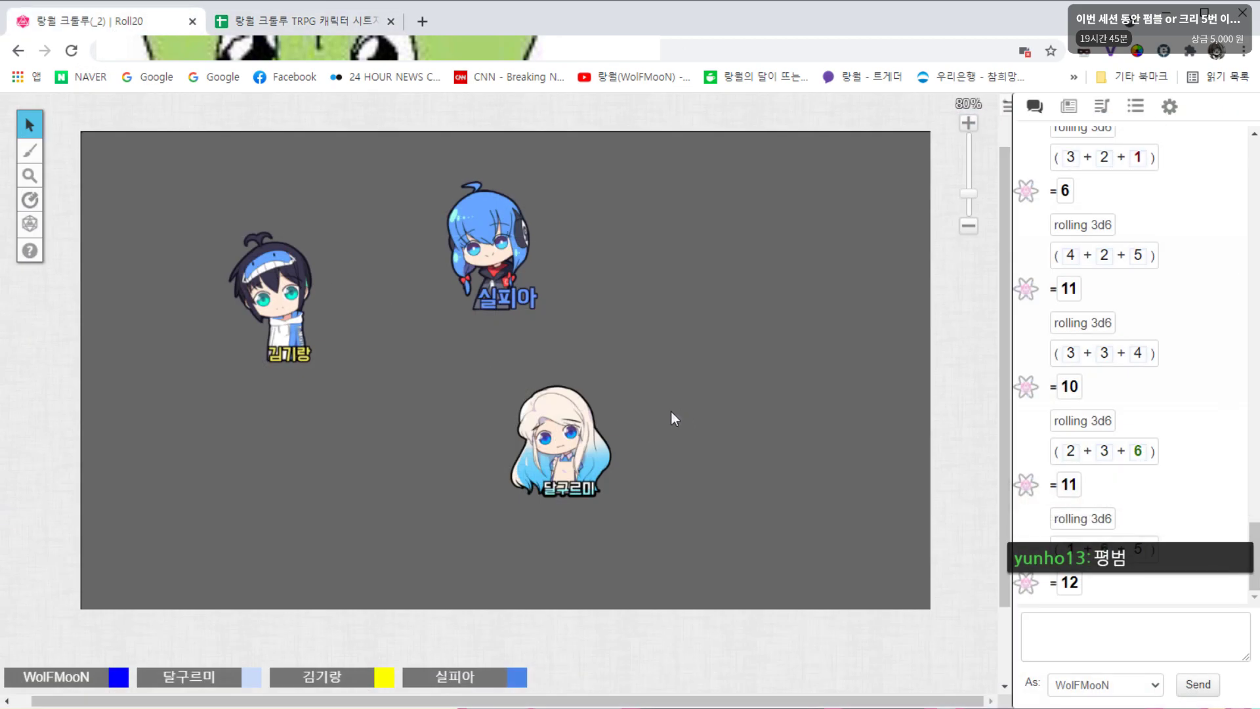
click(302, 21)
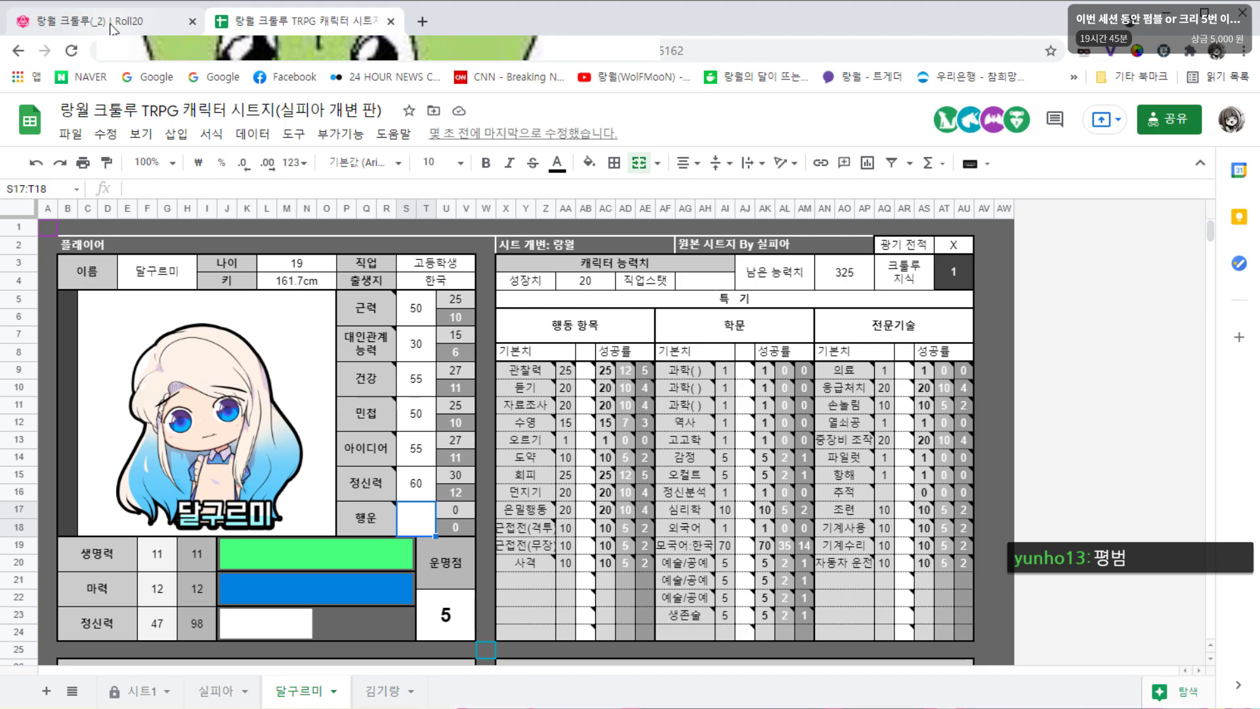
click(112, 22)
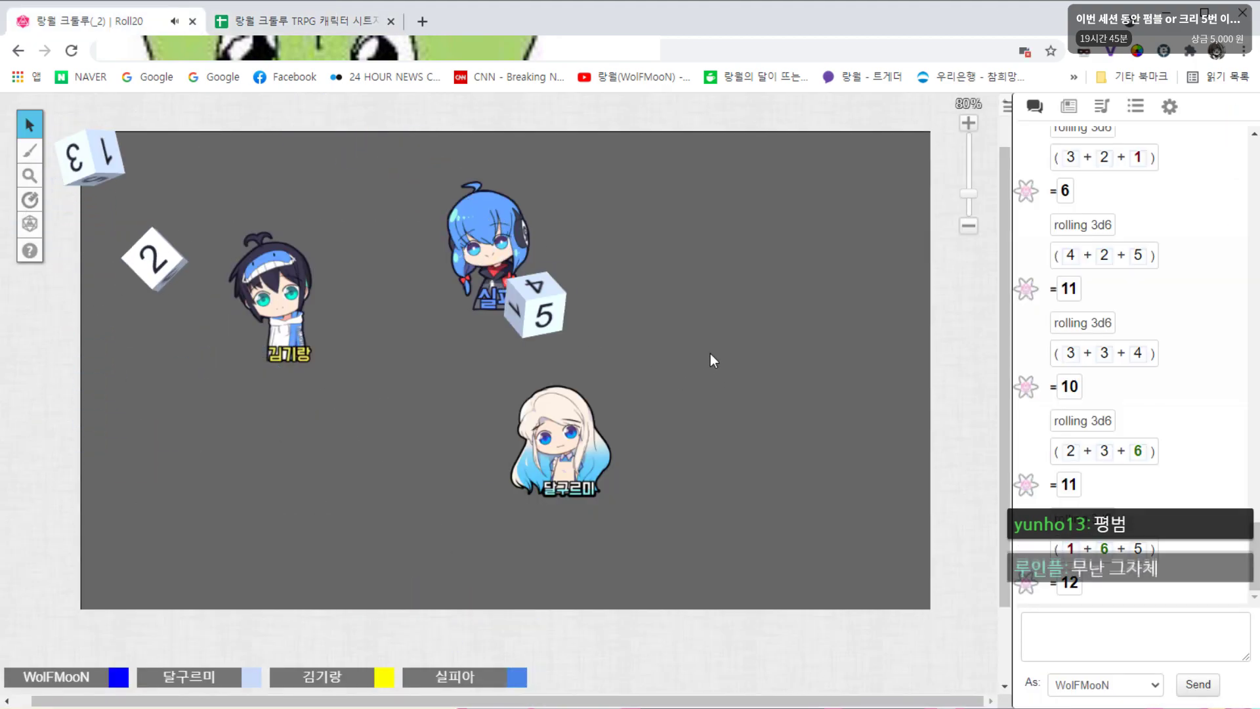
click(302, 21)
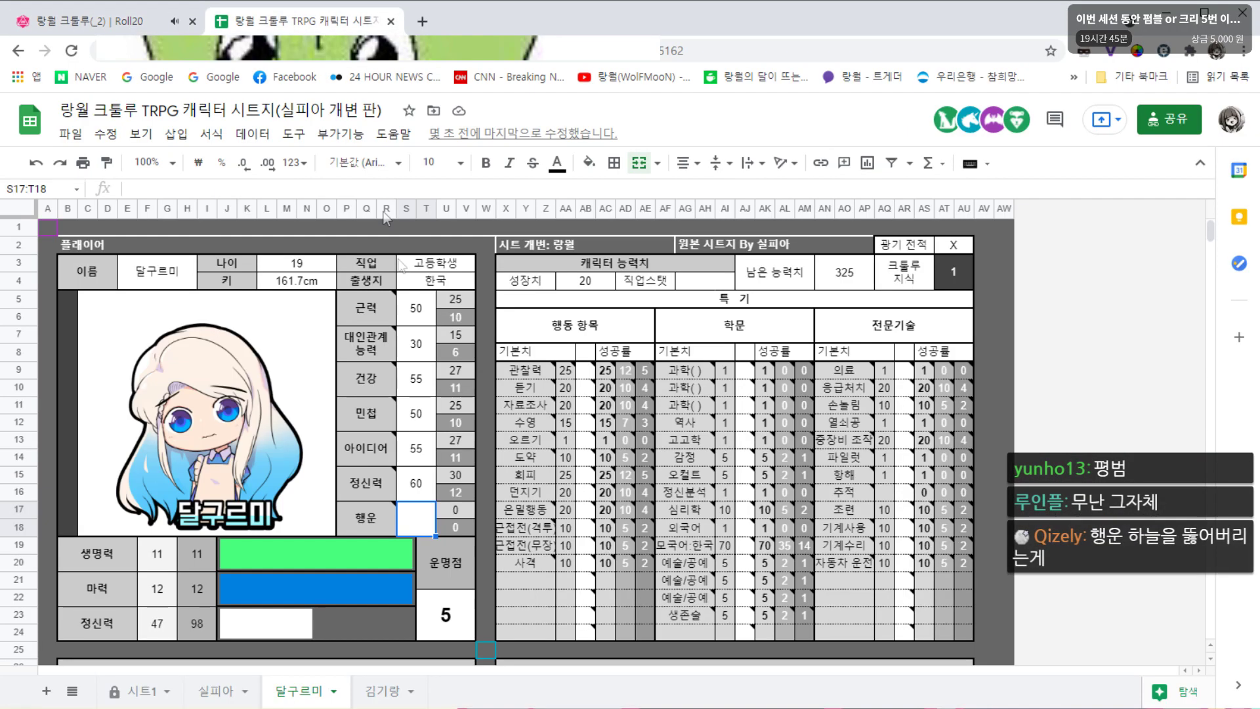
text(45)
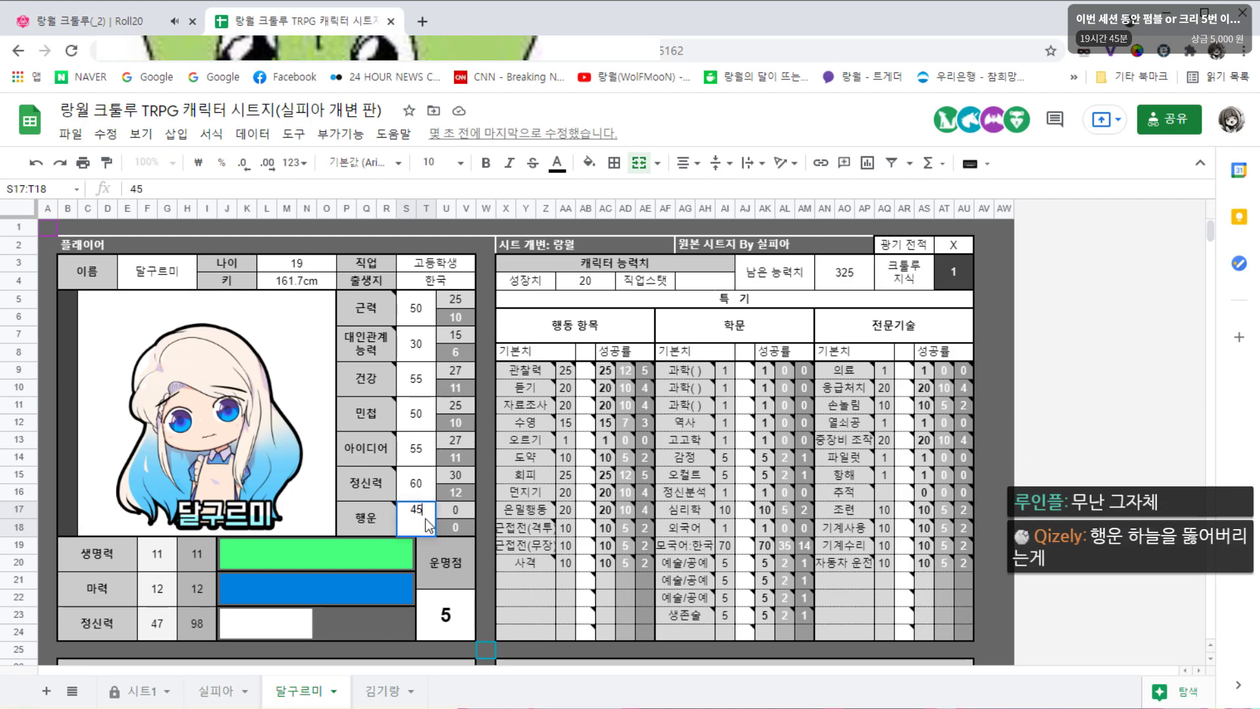
click(485, 515)
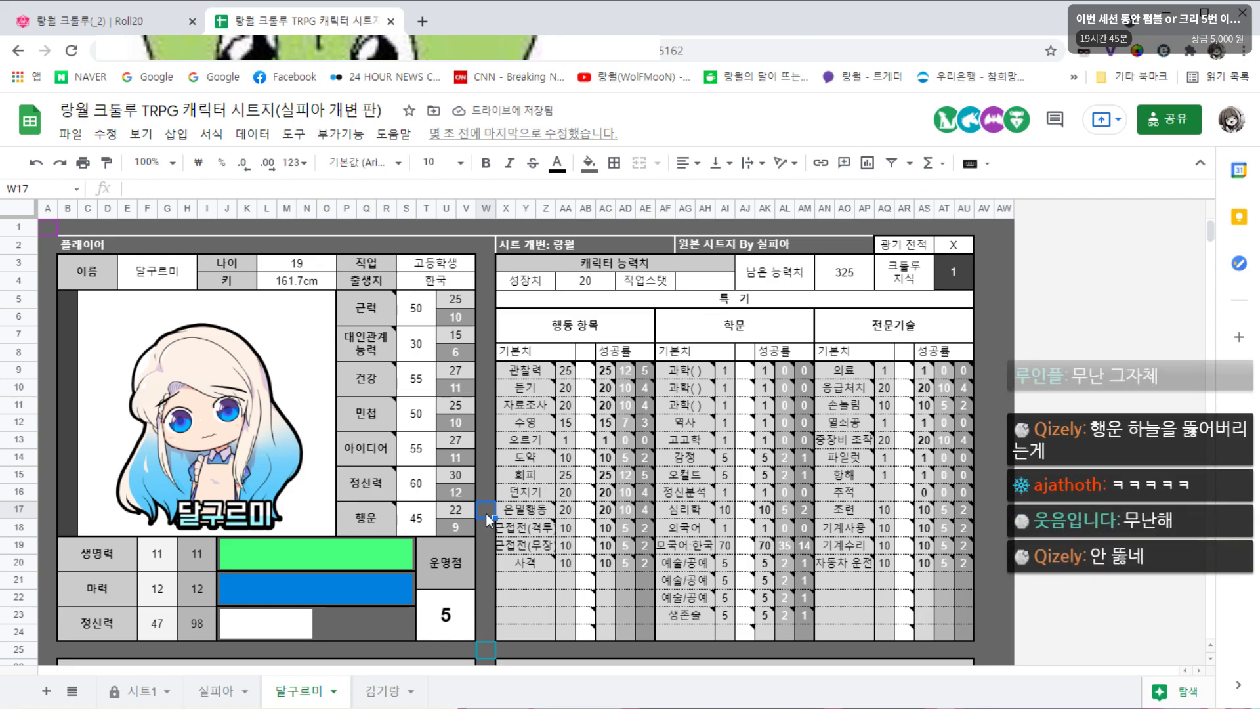
Set the second character's current 정신력, beside the black-and-white bar, to 60
click(152, 628)
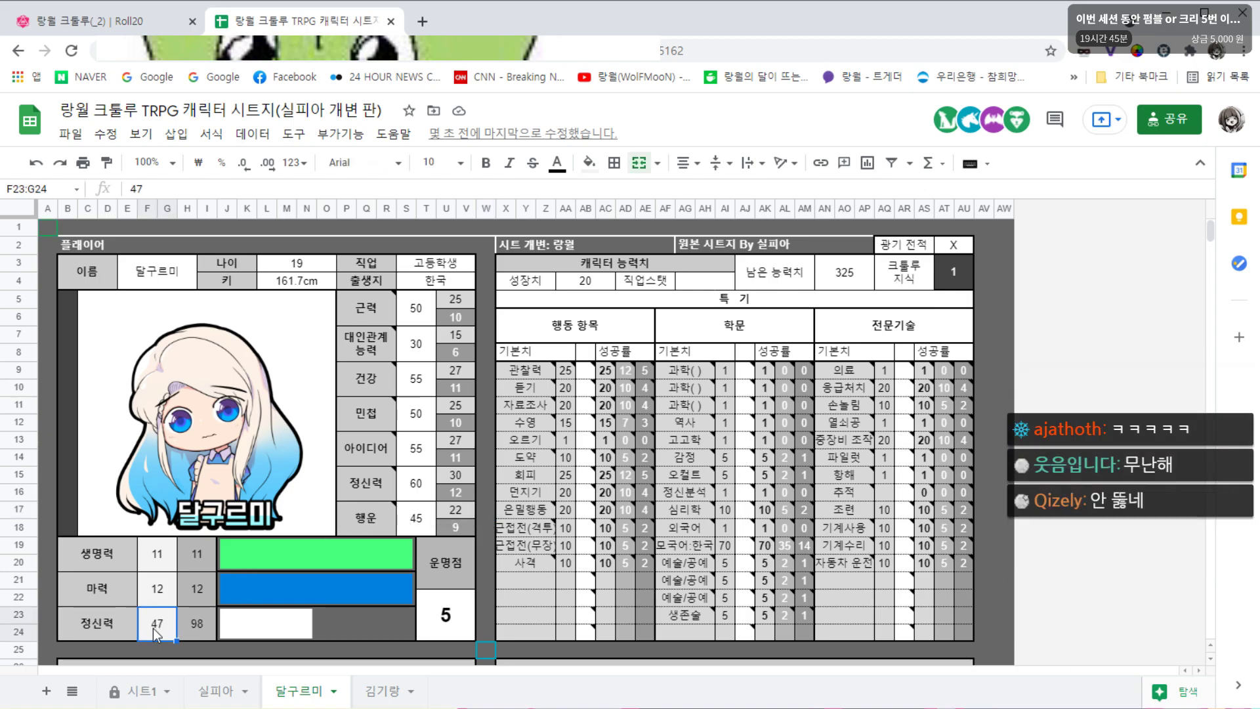
text(60)
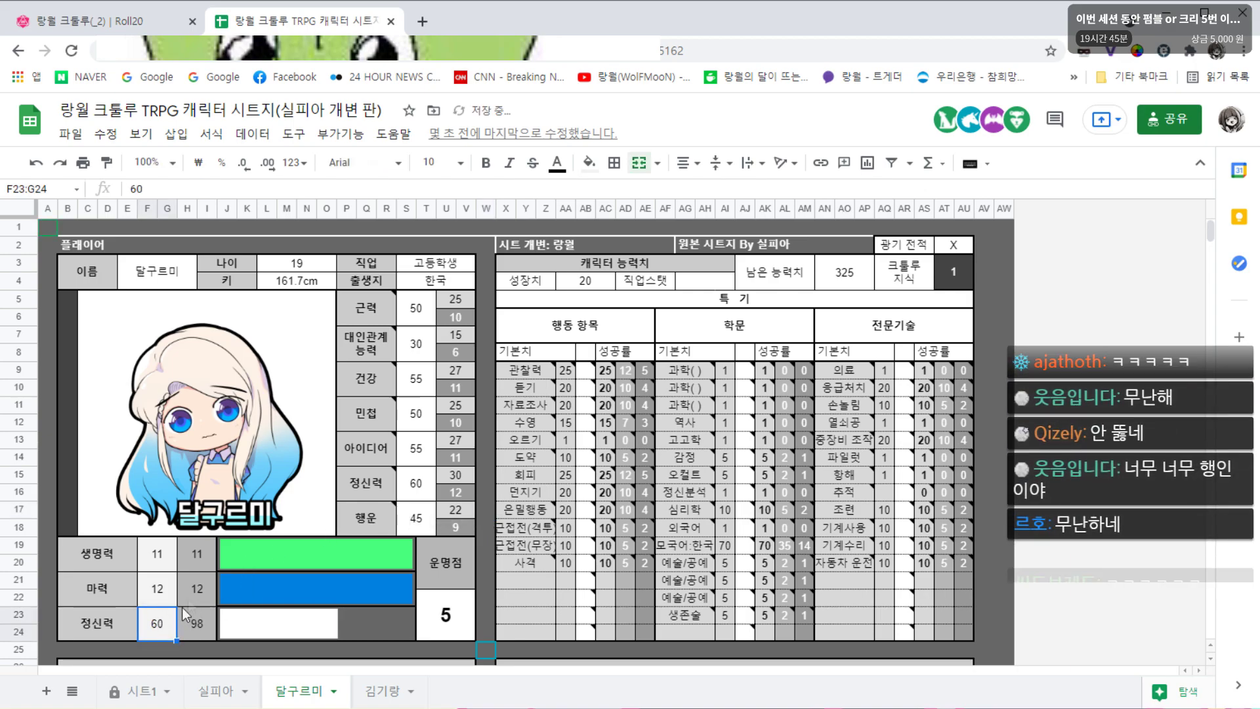
Open the third character's sheet, then switch to Roll20 to follow that character's stat rolls
click(485, 459)
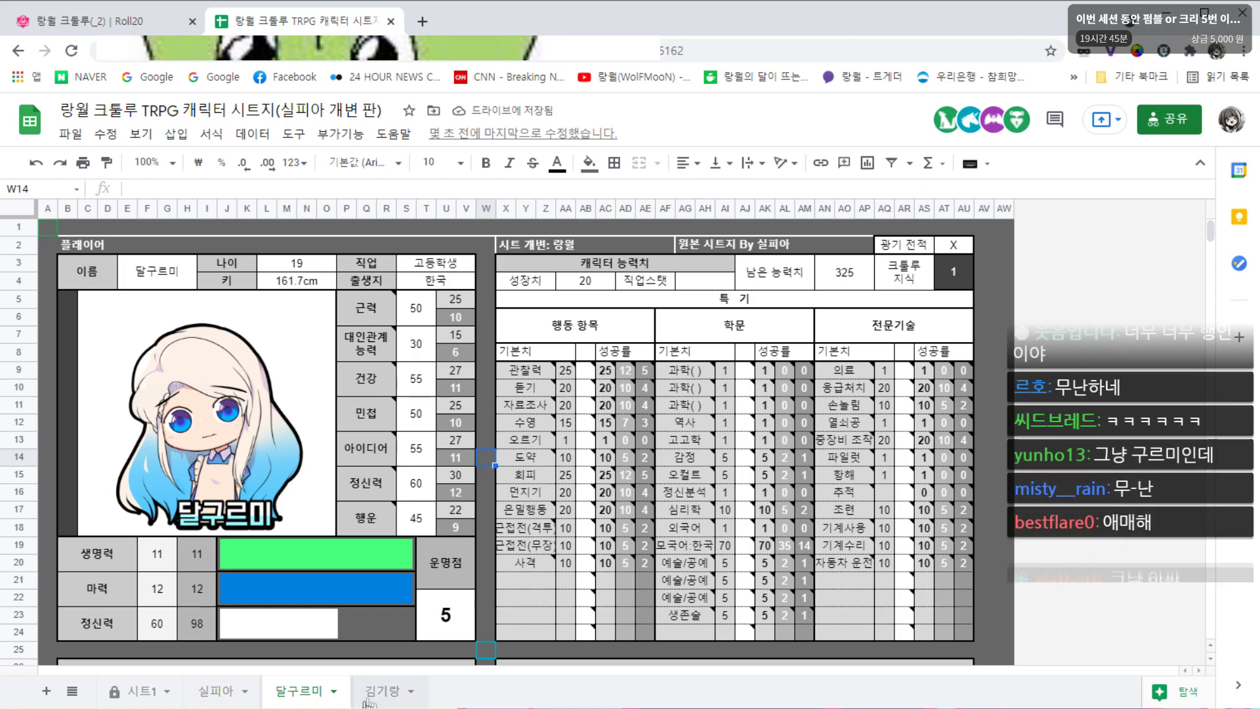
click(382, 691)
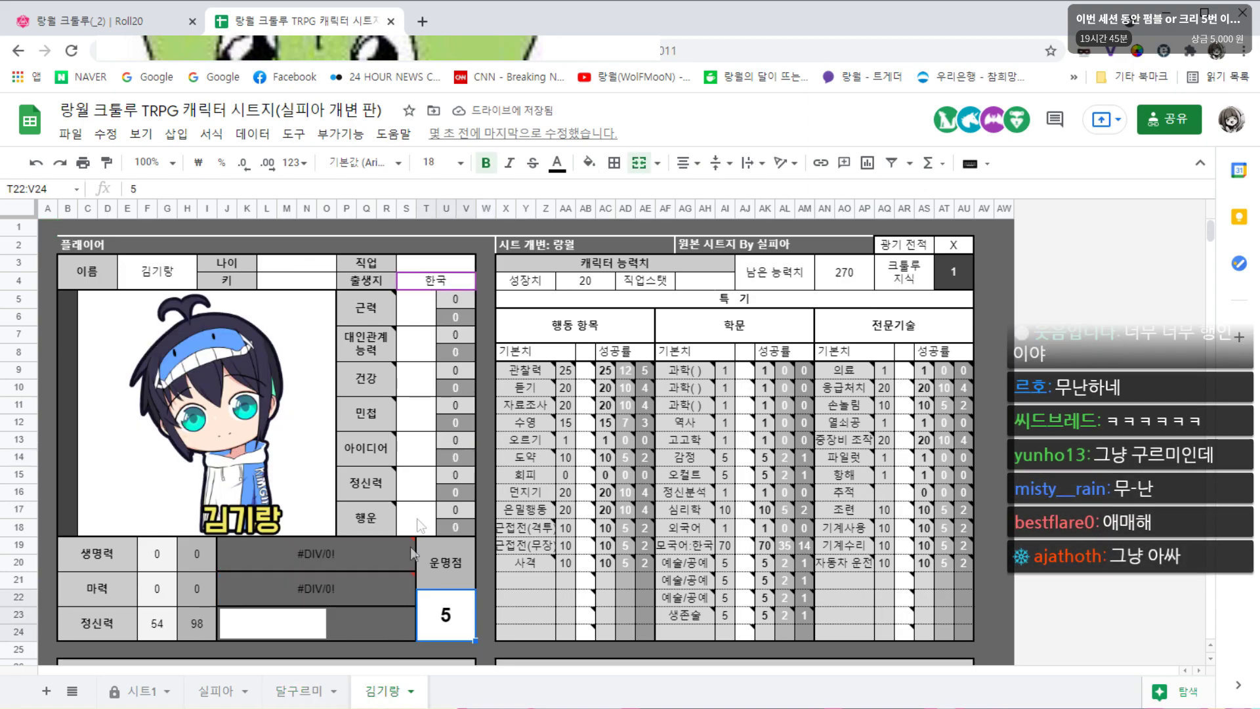
click(112, 21)
drag(269, 295, 452, 465)
drag(561, 446, 682, 259)
drag(489, 469, 531, 453)
click(682, 436)
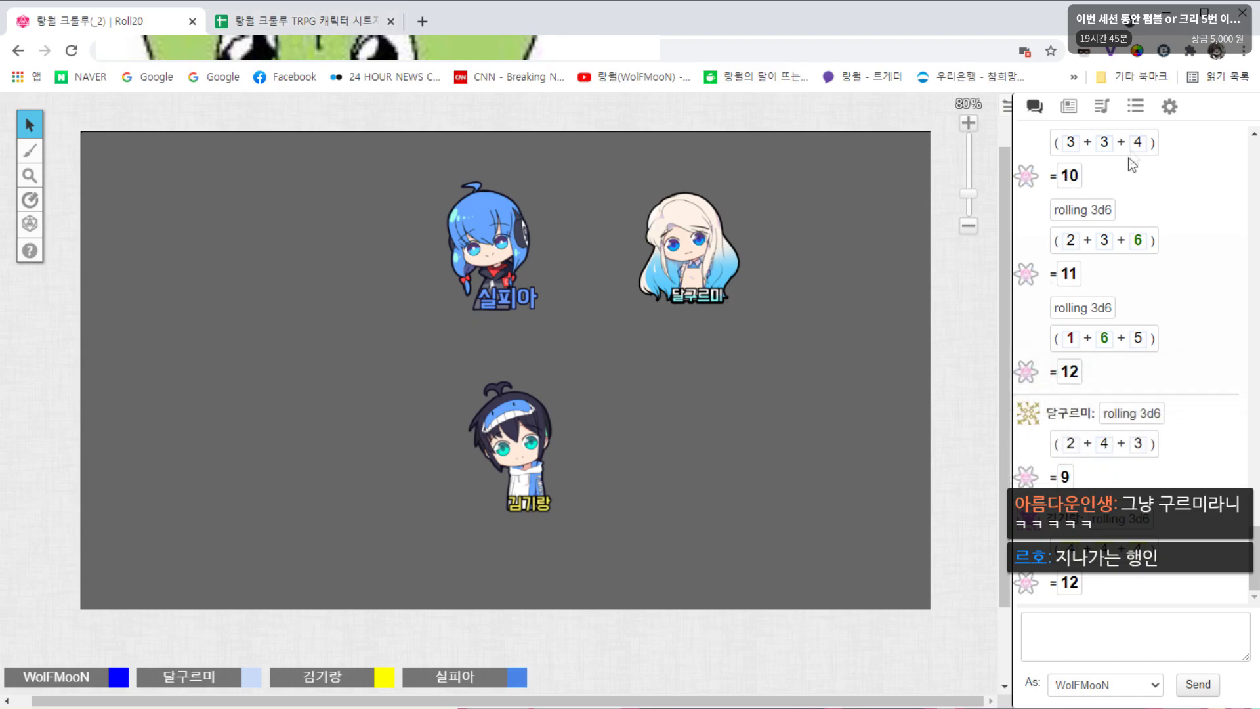
click(1168, 109)
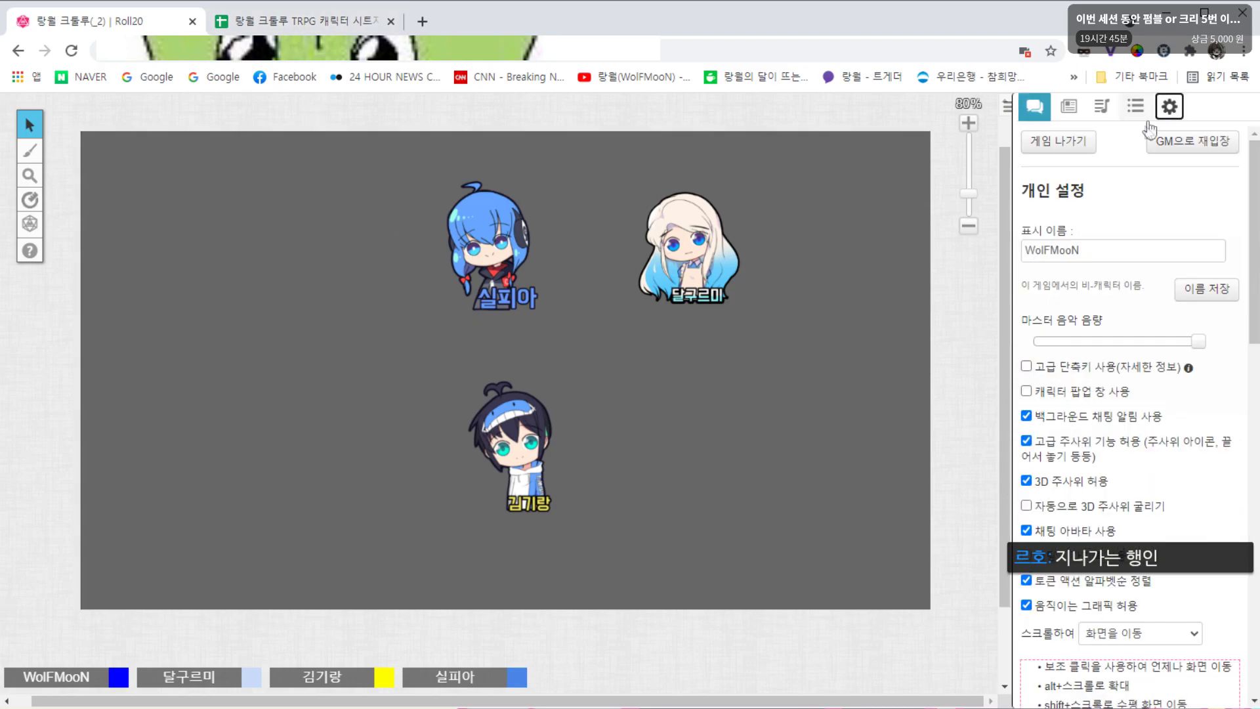
click(1034, 107)
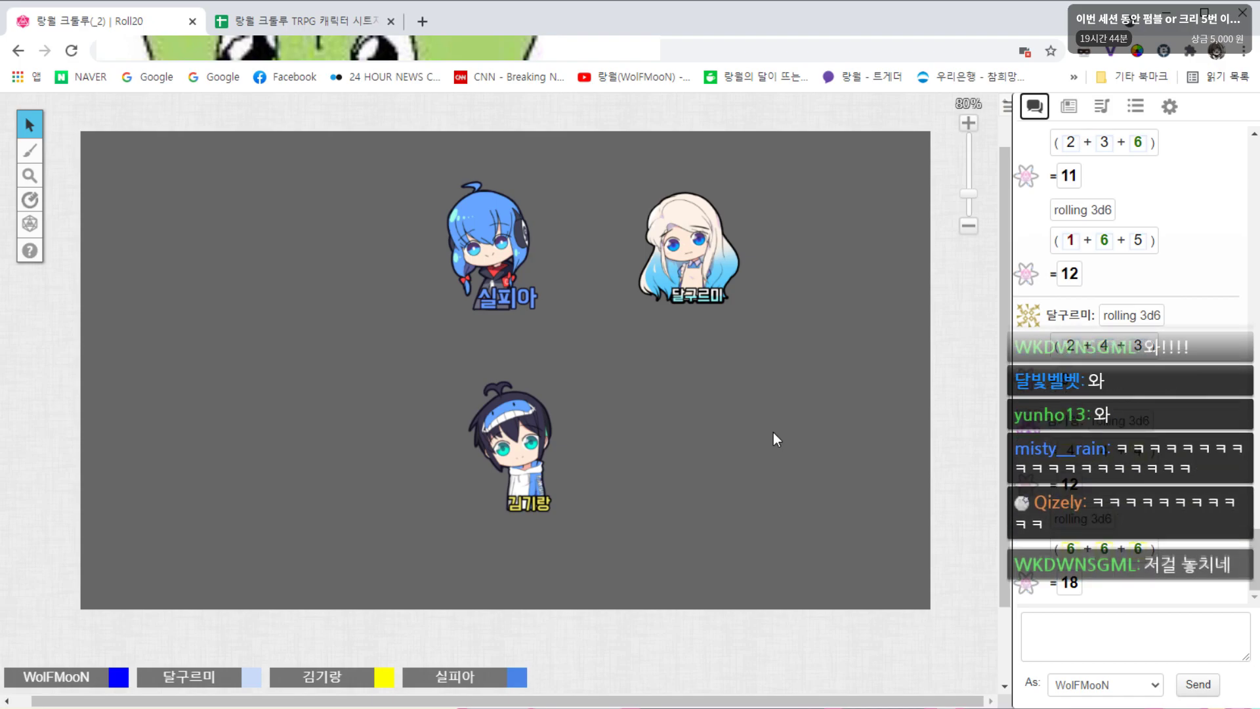
Check the third character's 3d6 rolls in Roll20 and set the 근력 stat on the character sheet to 60
click(299, 21)
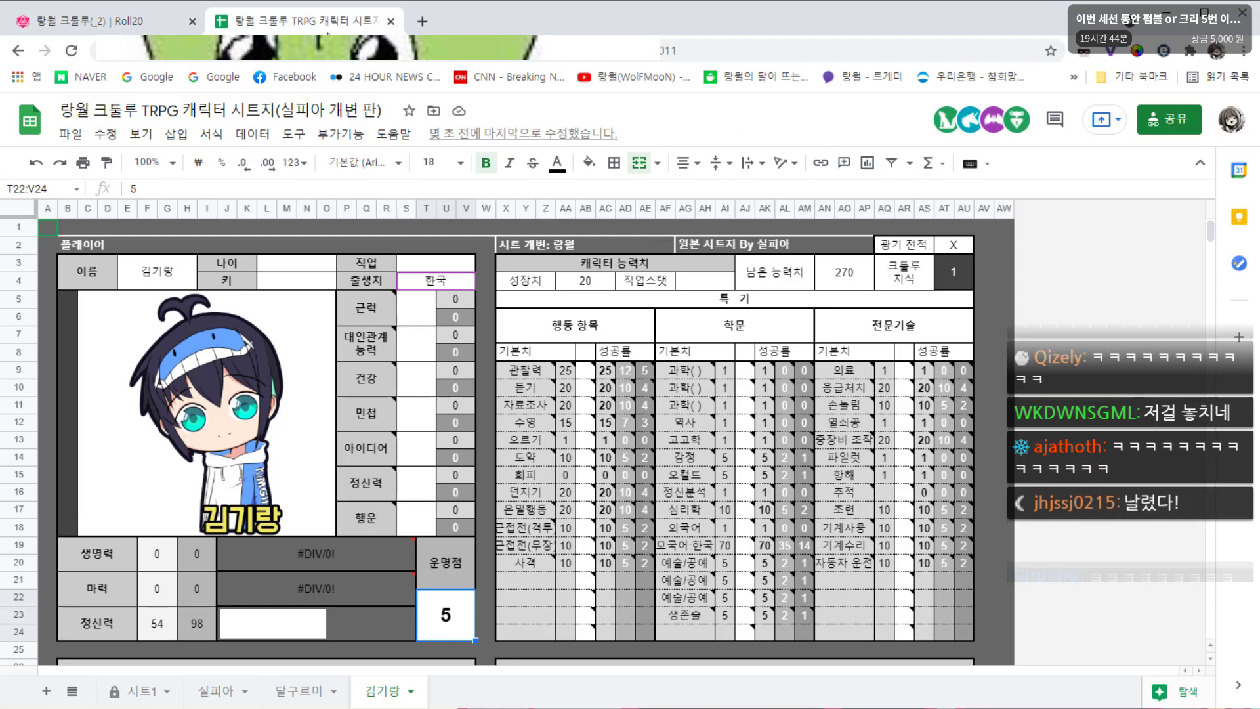
click(109, 24)
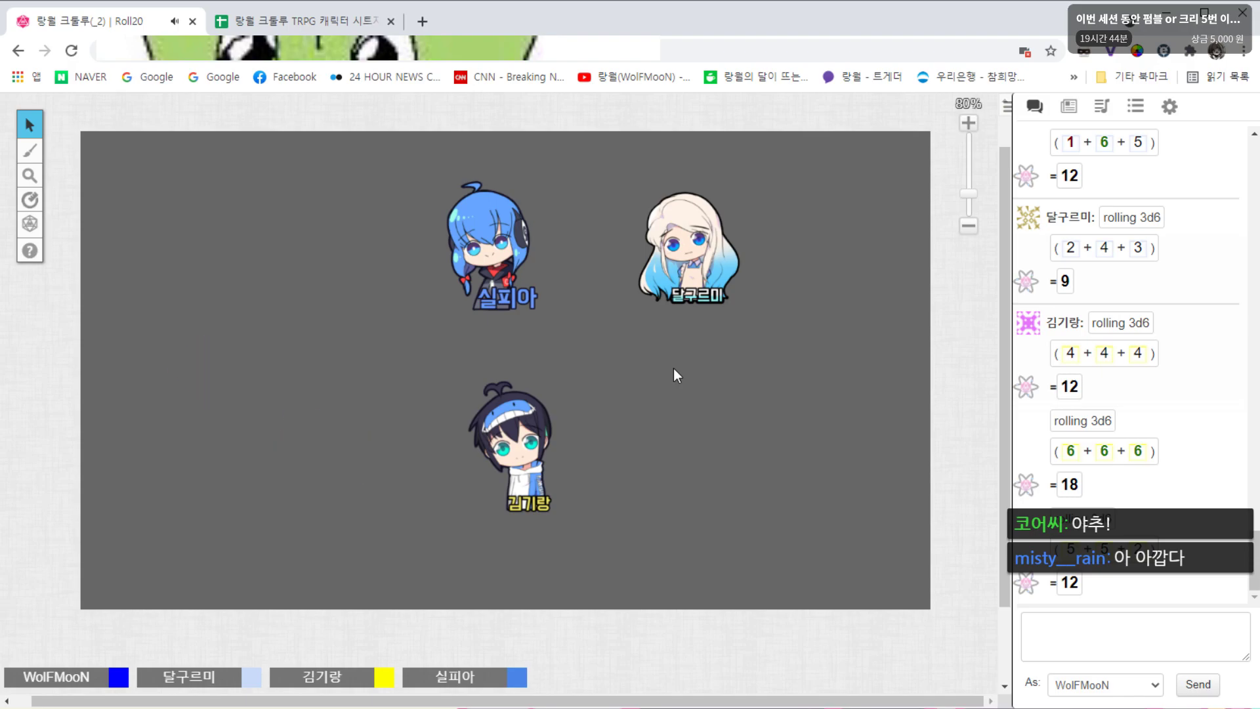
key(ctrl+Tab)
click(419, 315)
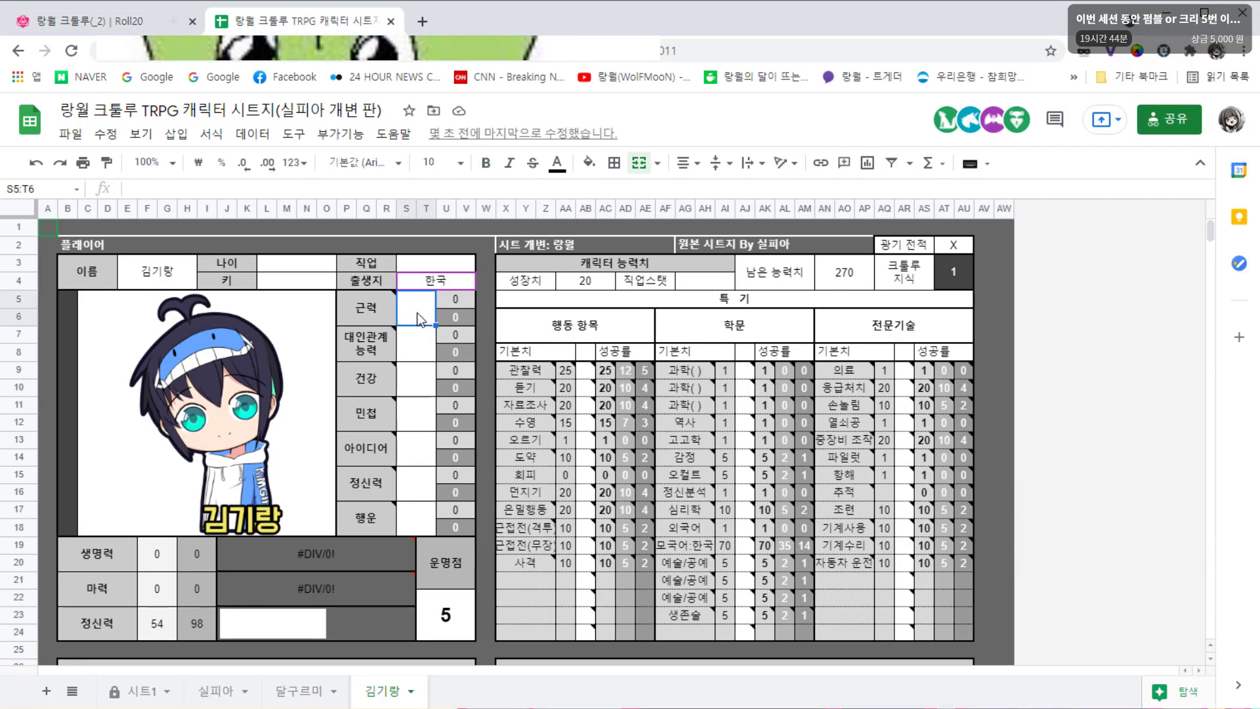
text(60)
key(Tab)
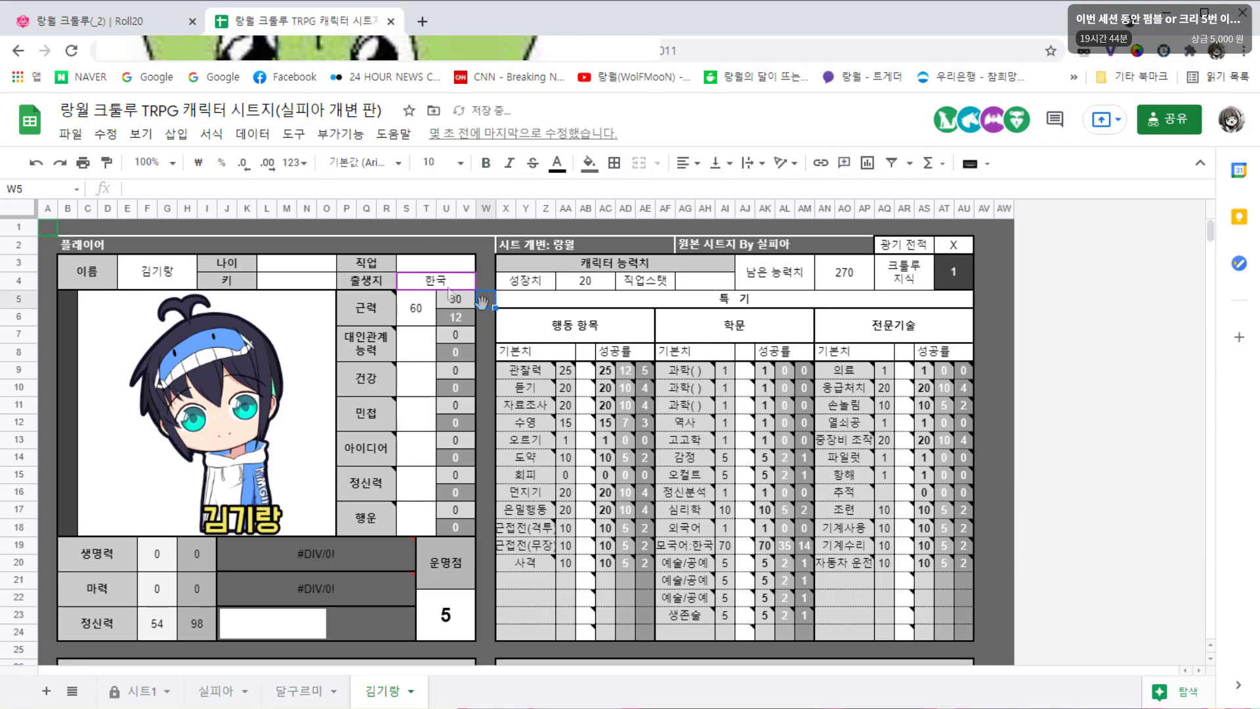
Check the next roll in Roll20 and set the third character's 대인관계 능력 to 70
click(105, 21)
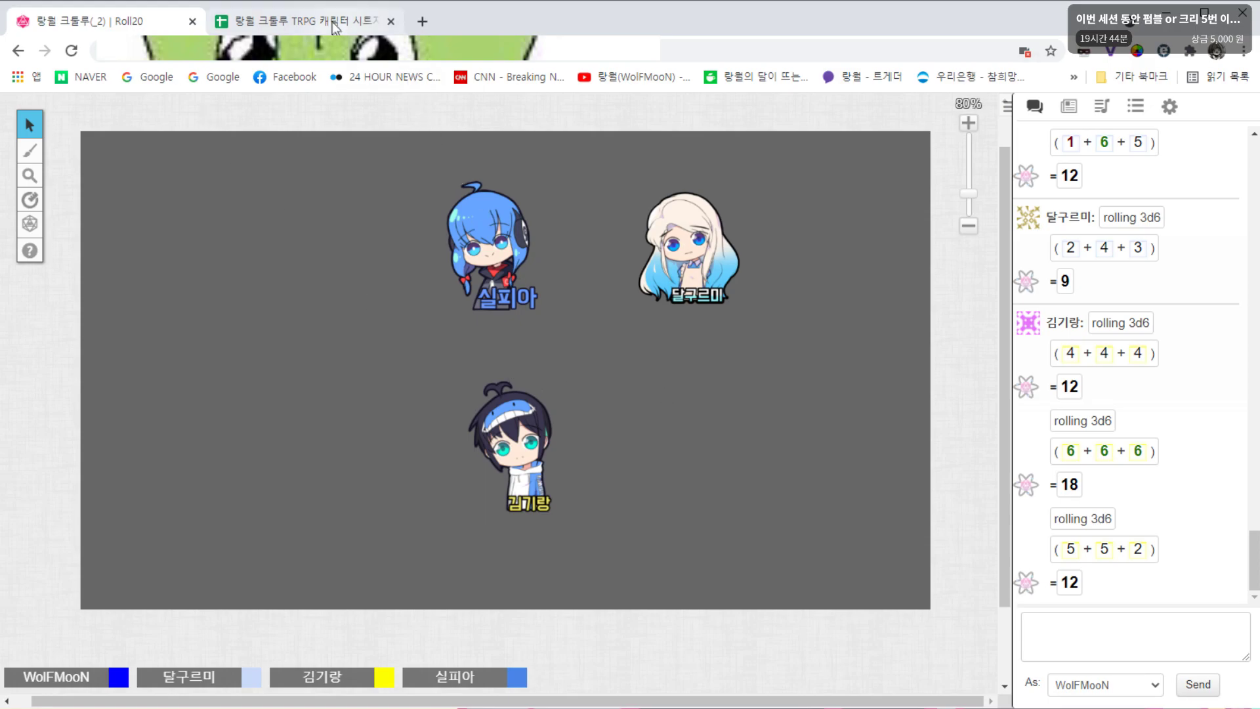
click(302, 21)
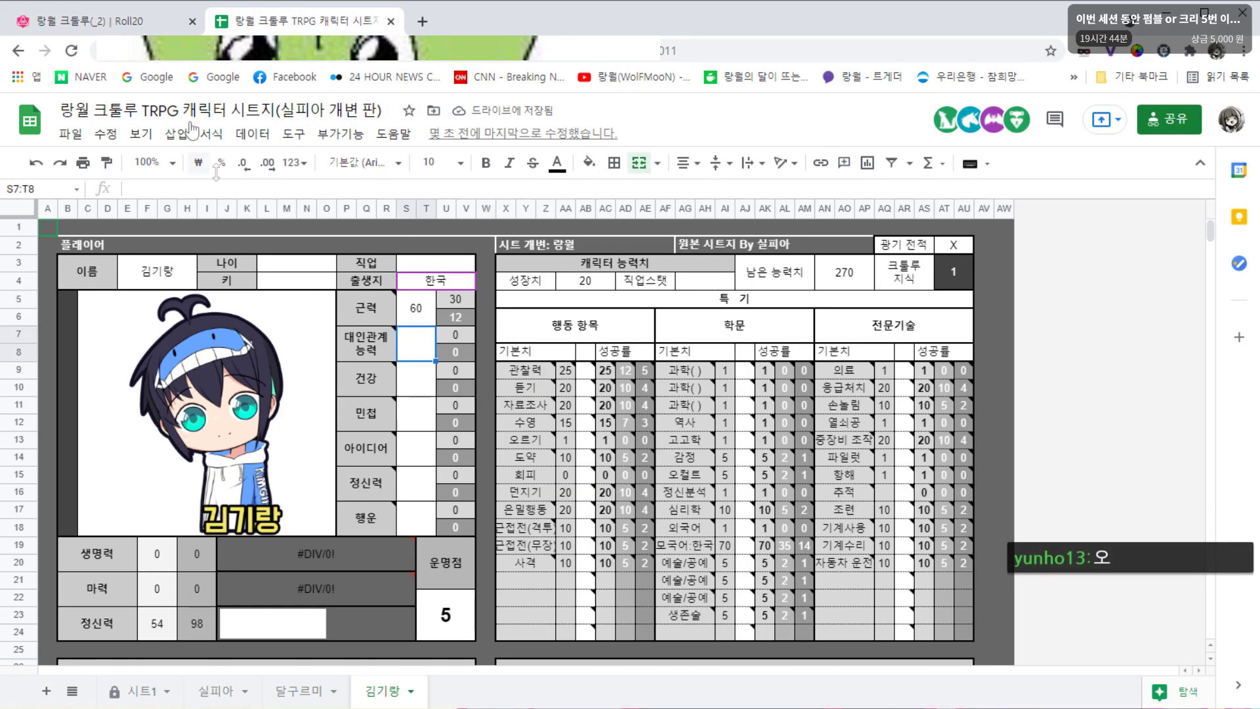
click(143, 21)
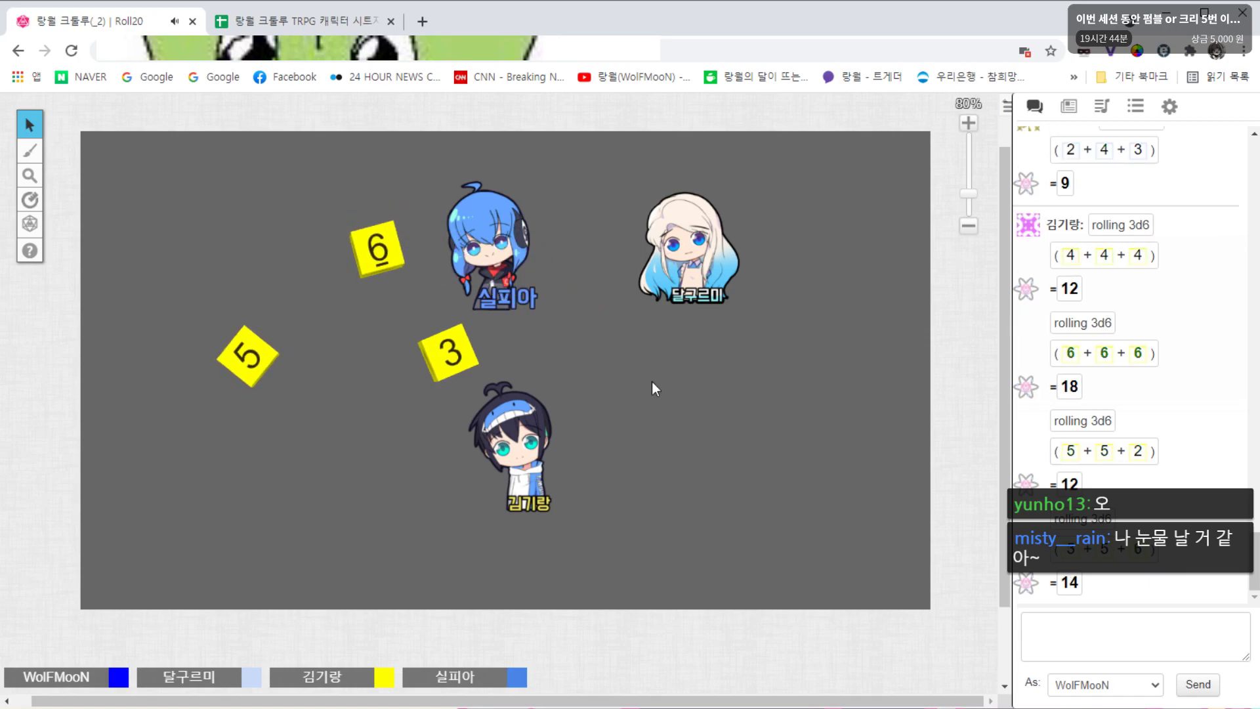
click(308, 21)
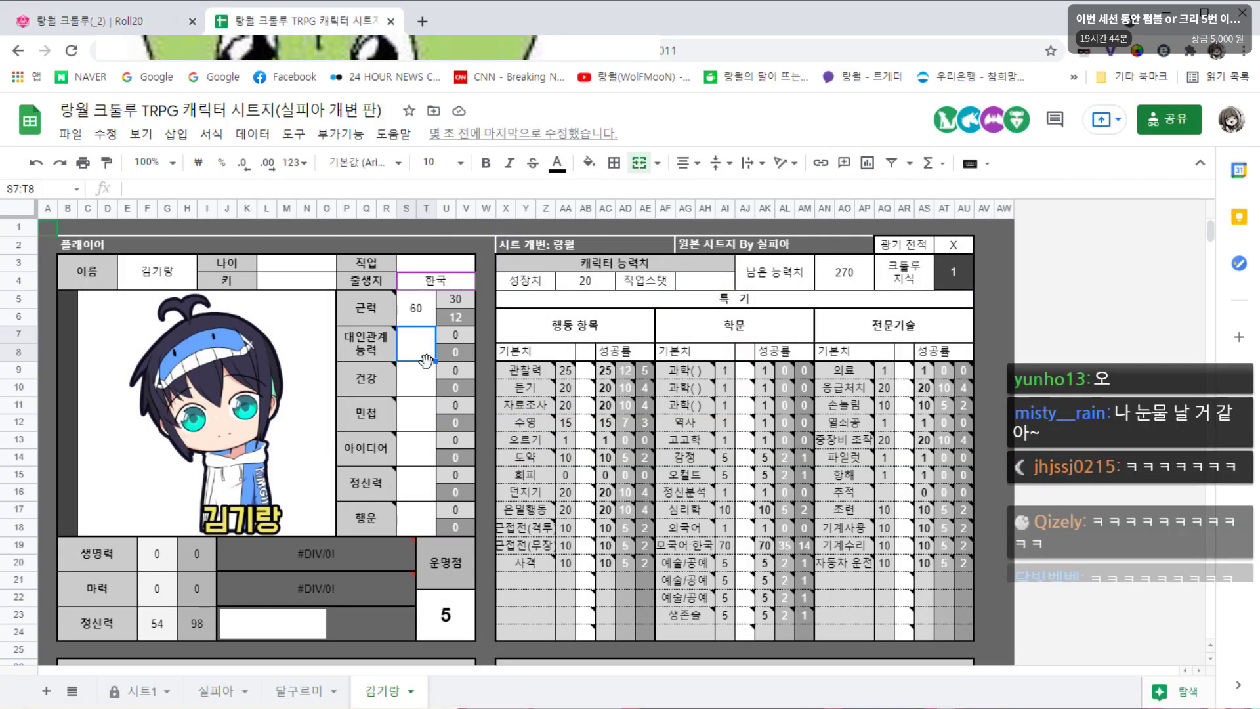
key(Return)
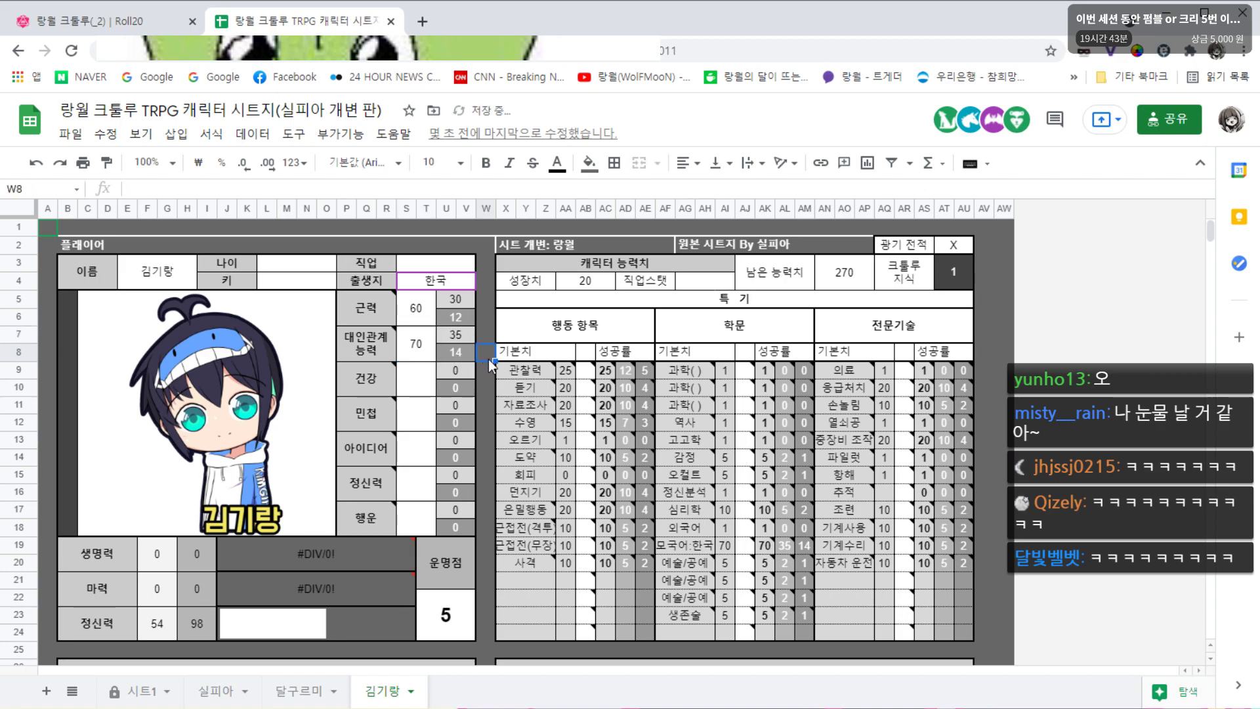
Check the following roll in Roll20 and set the third character's 건강 to 55
key(ctrl+Tab)
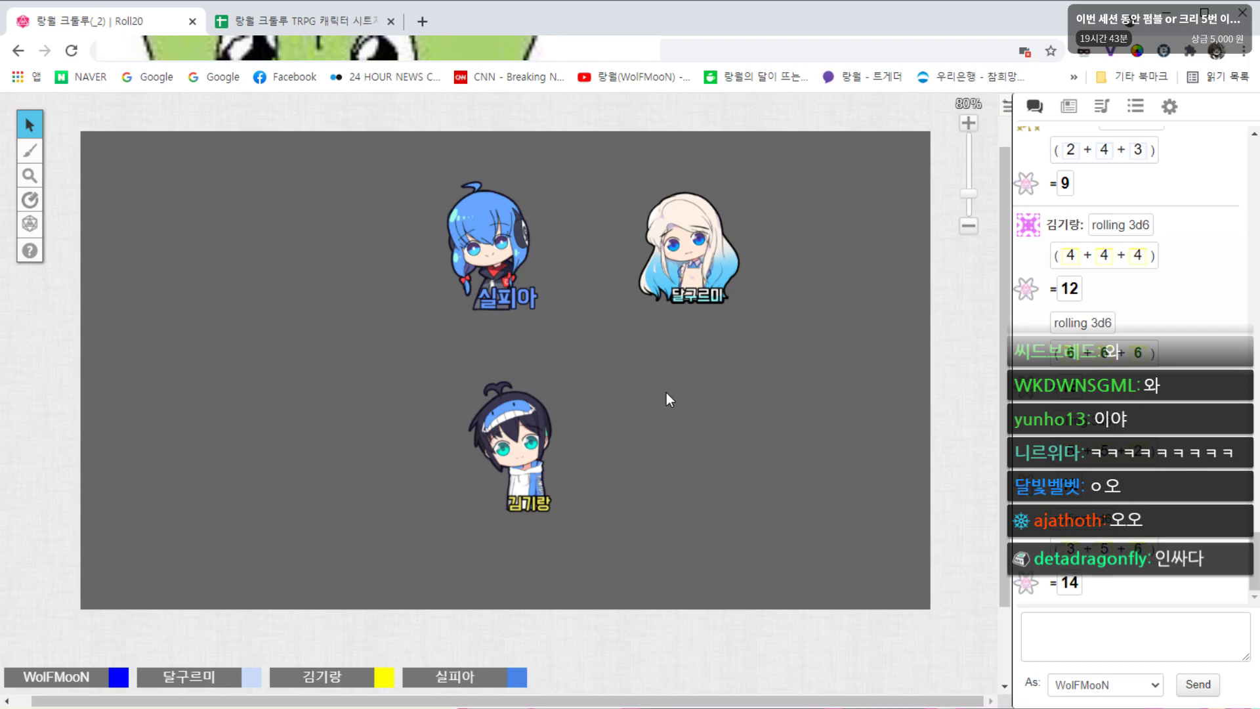
click(319, 26)
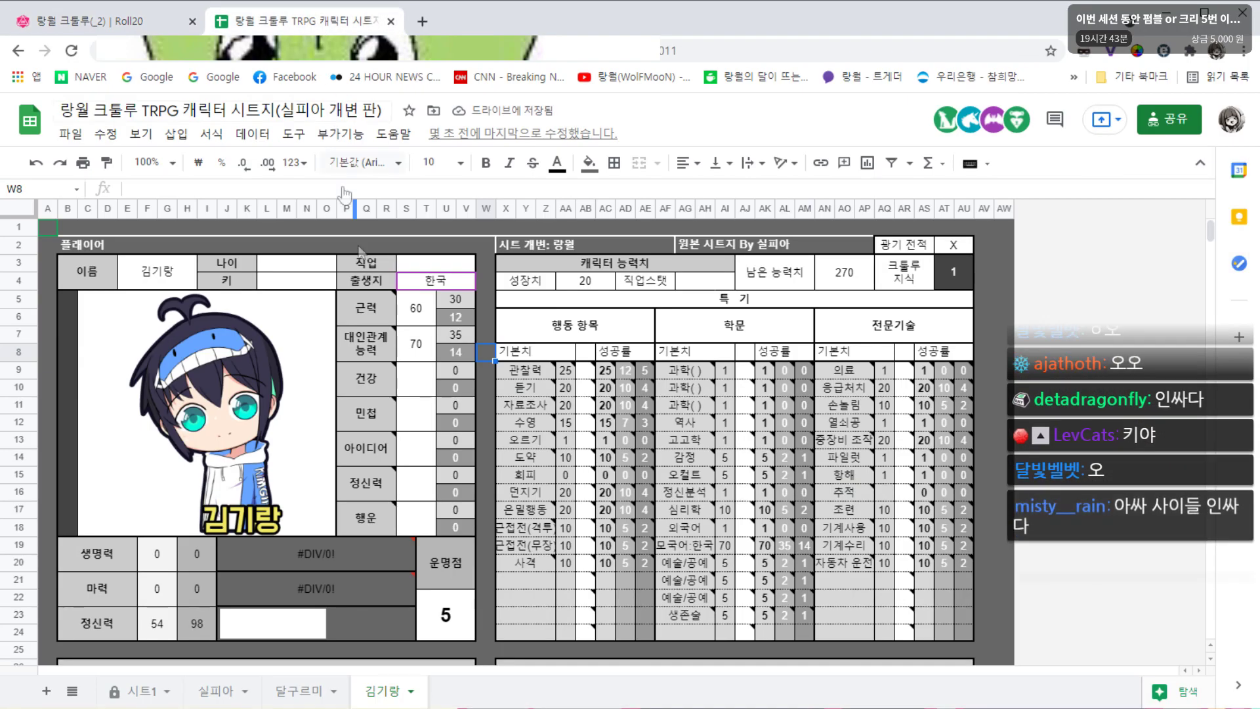
key(ctrl+Tab)
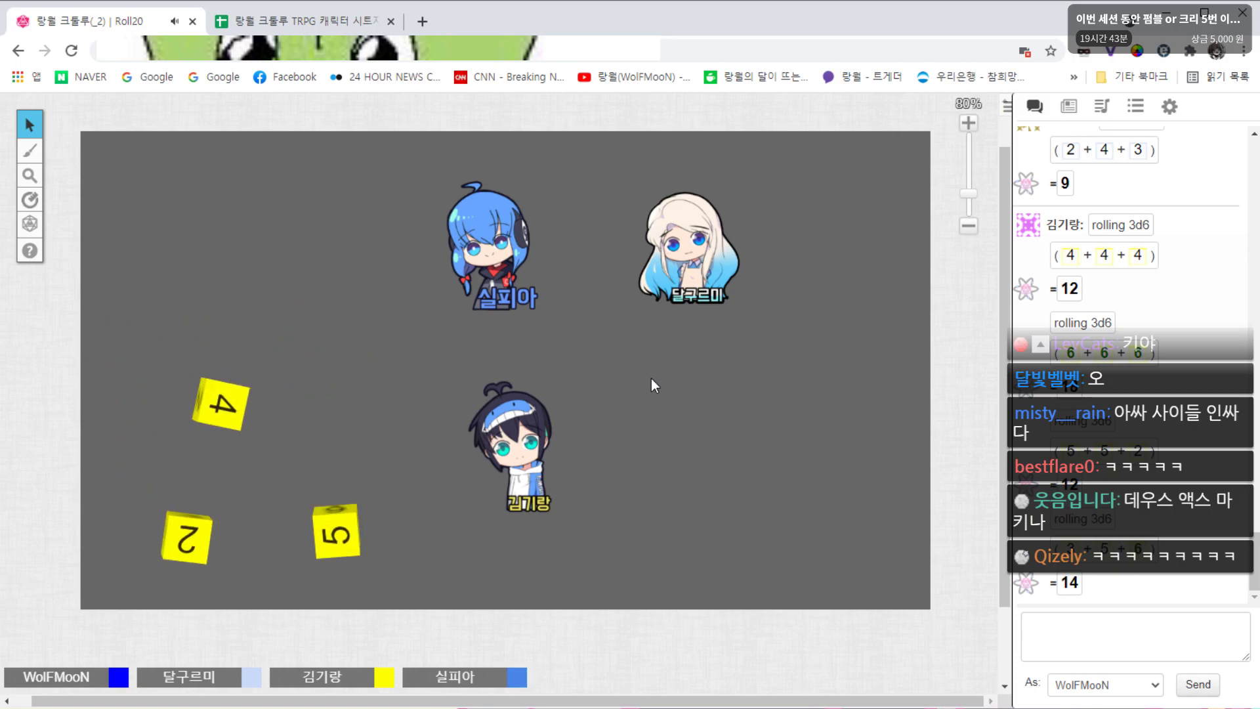
click(302, 21)
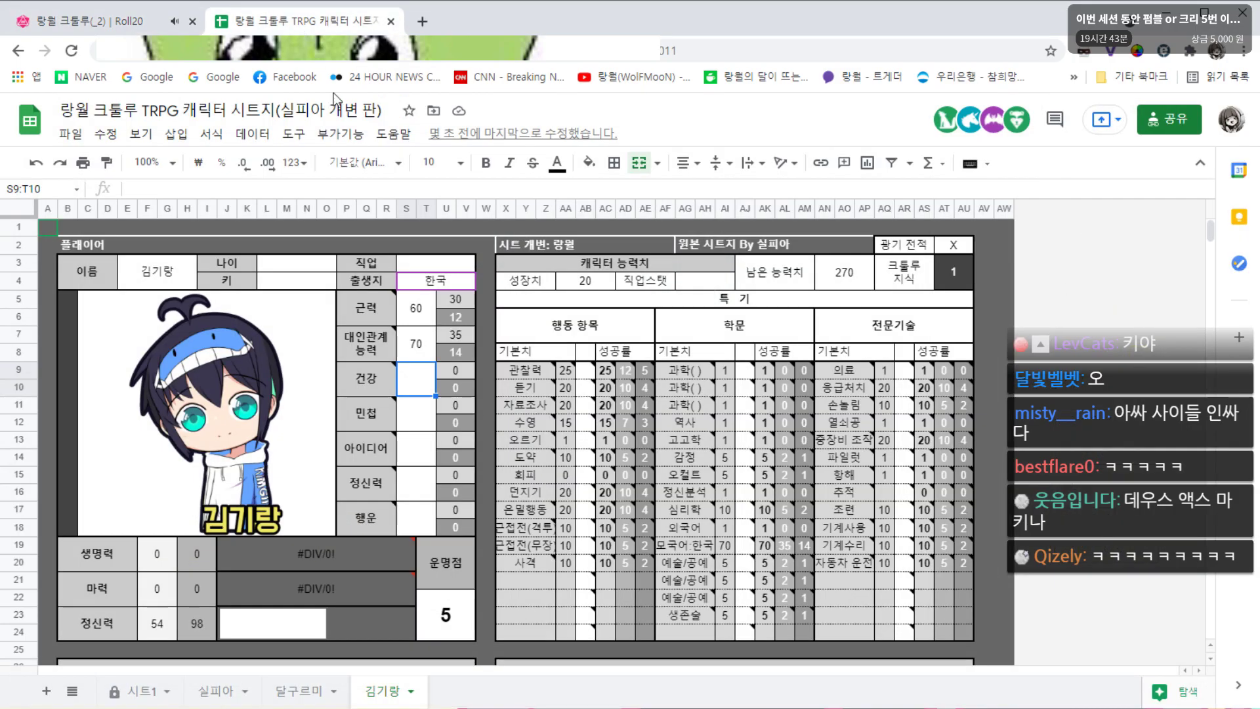
text(55)
click(492, 382)
click(484, 423)
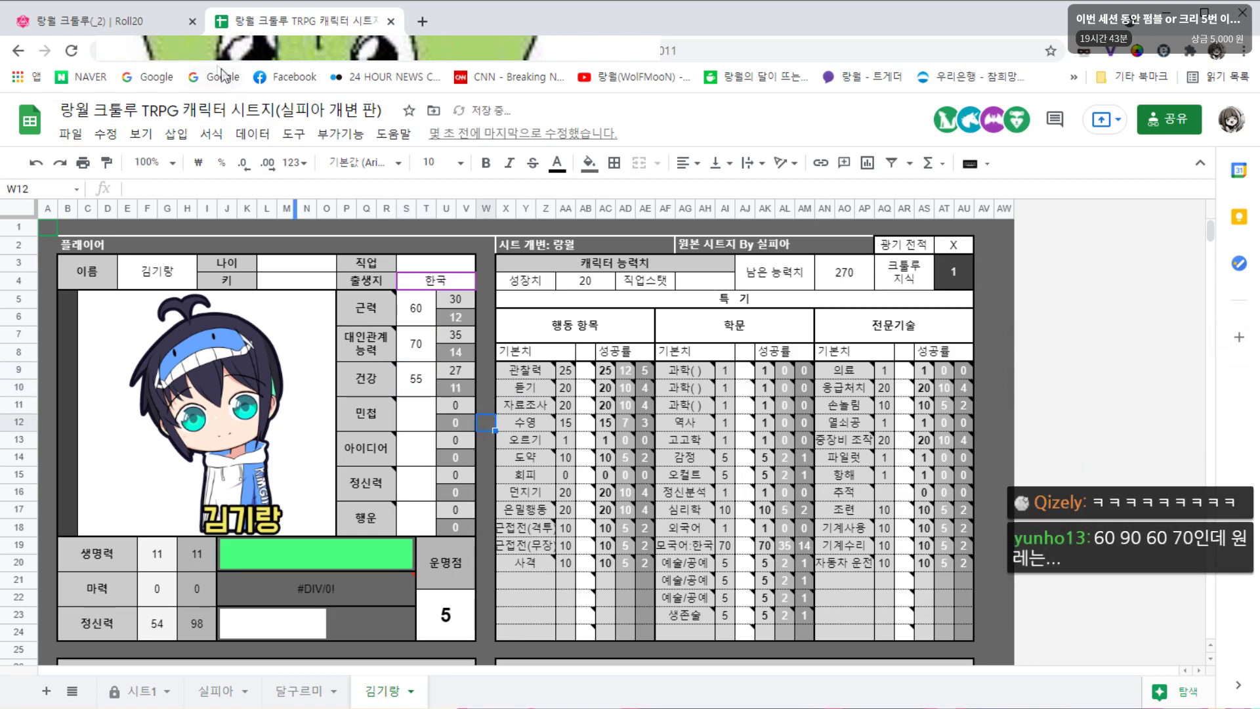
Check the fourth stat roll in Roll20 and set the third character's 민첩 to 75
click(98, 21)
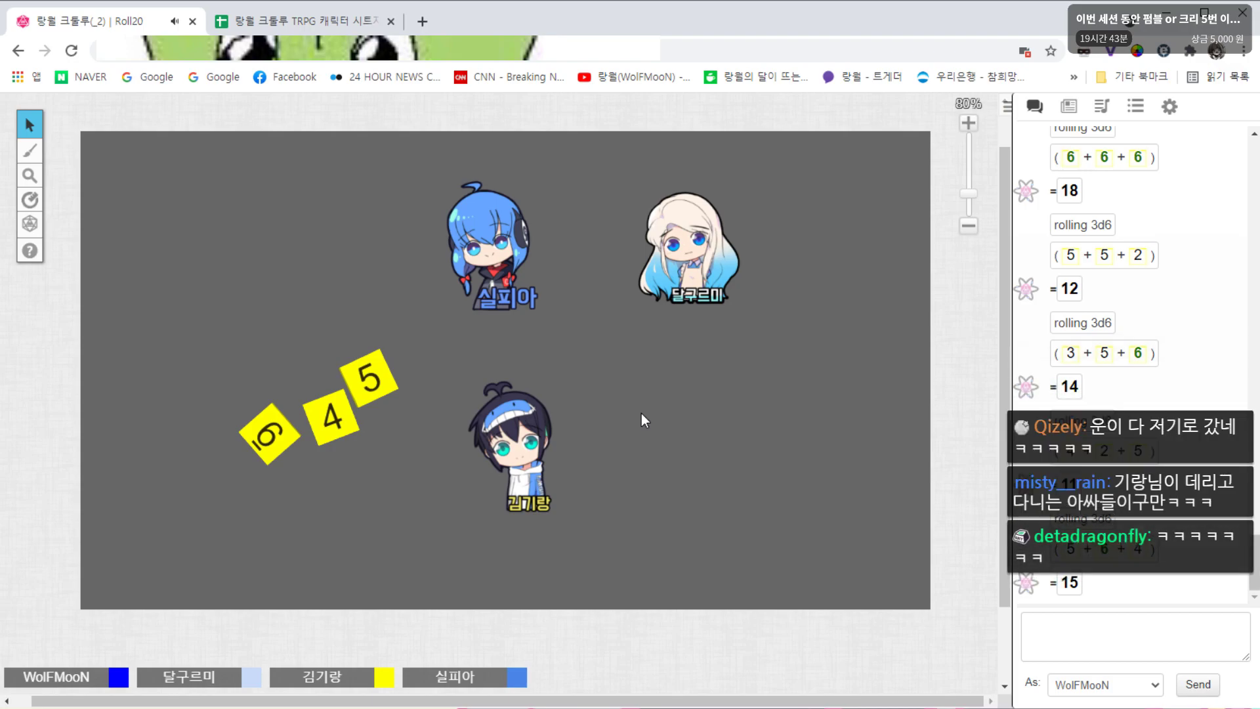
click(340, 26)
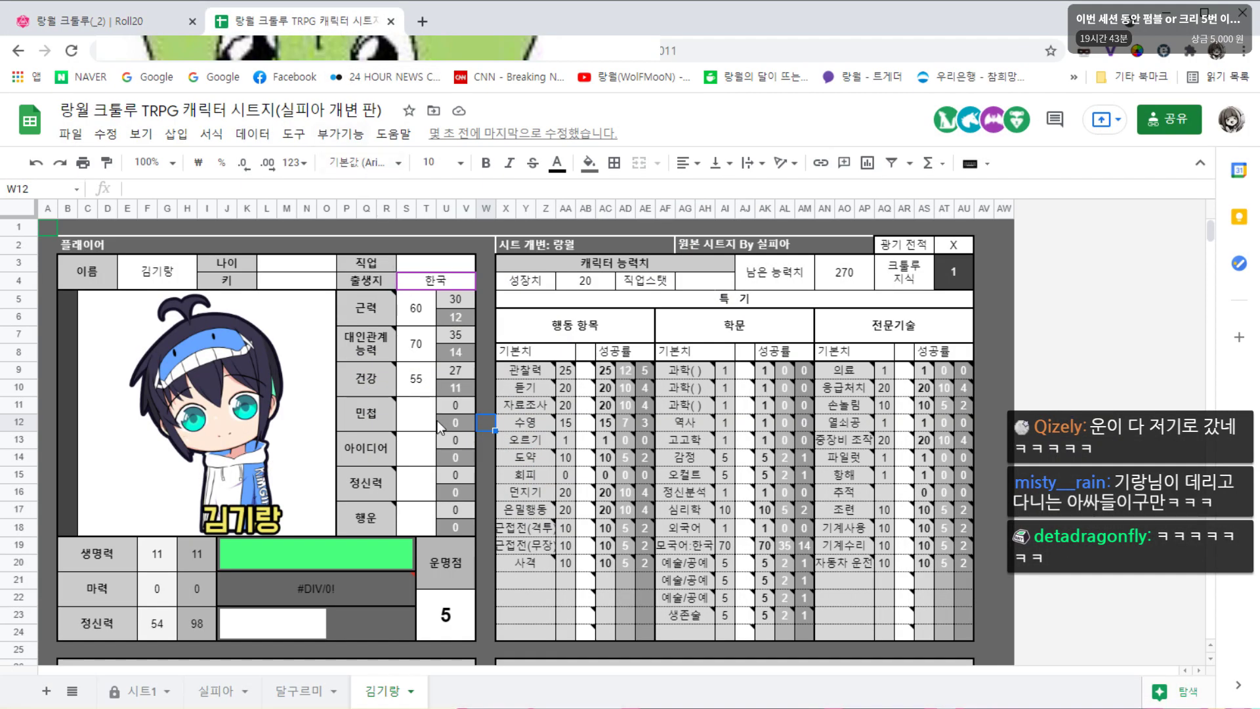
click(419, 412)
text(75)
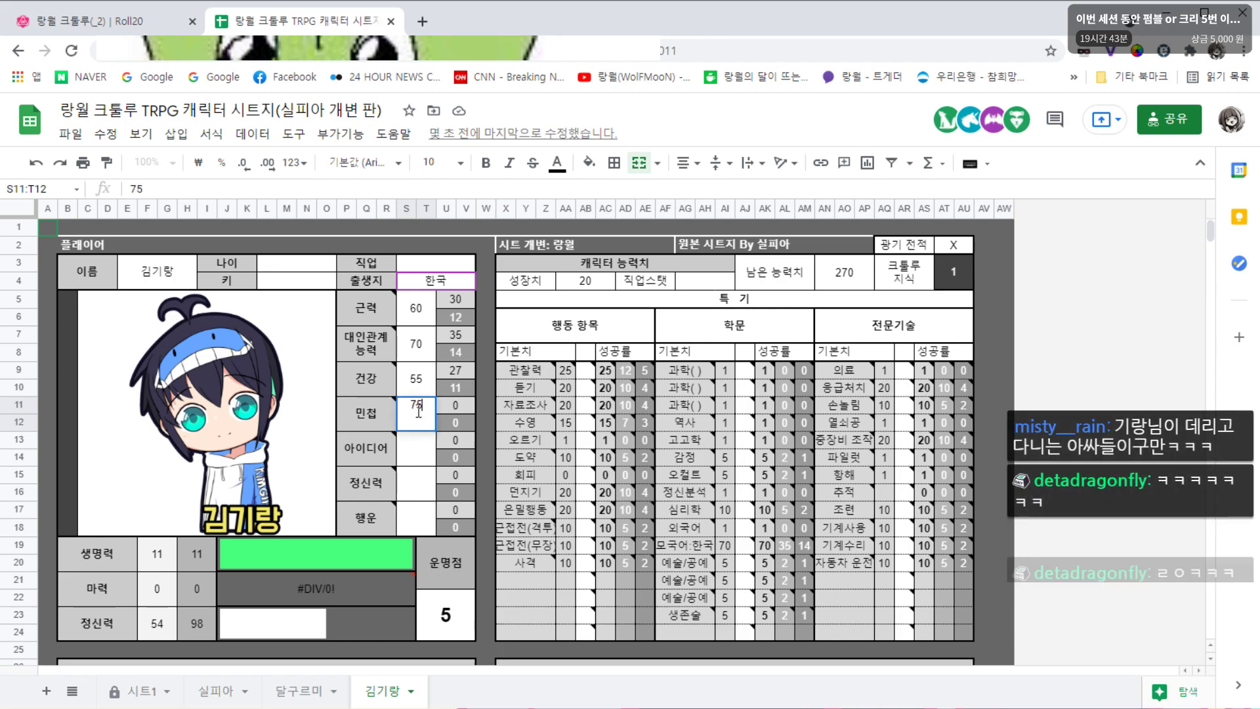
click(479, 429)
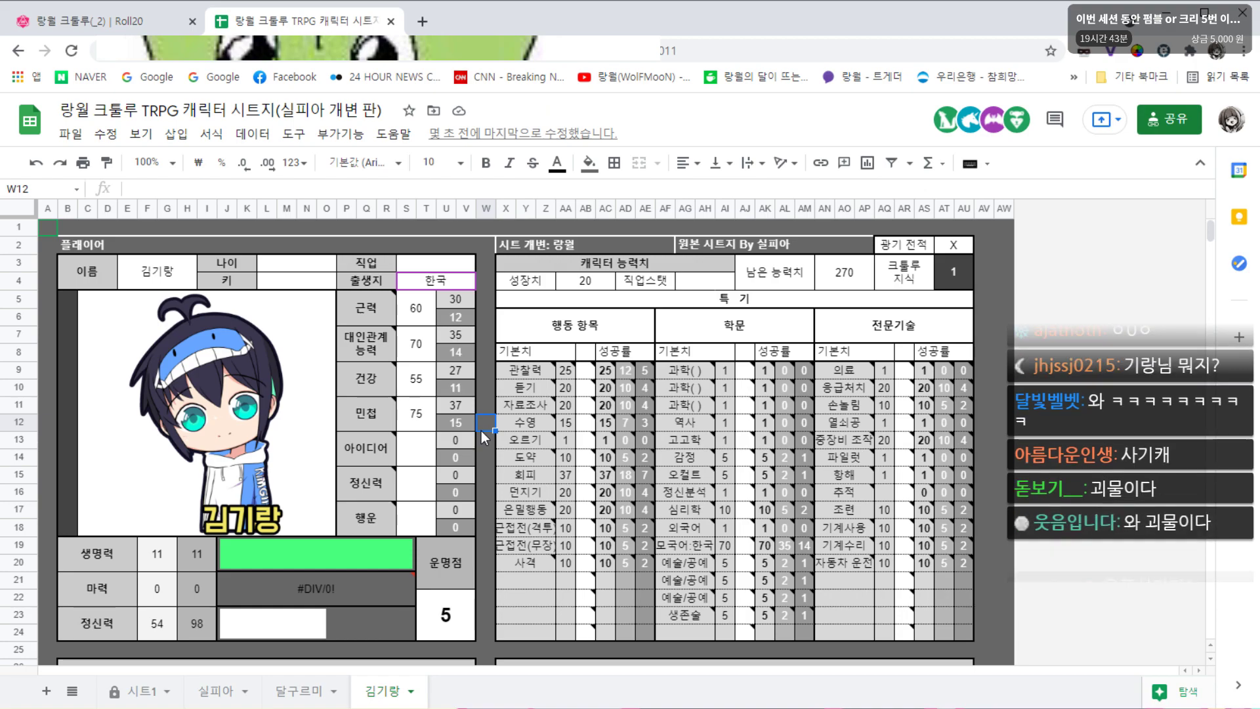
Check the fifth stat roll in Roll20 and set the third character's 아이디어 to 45
click(128, 17)
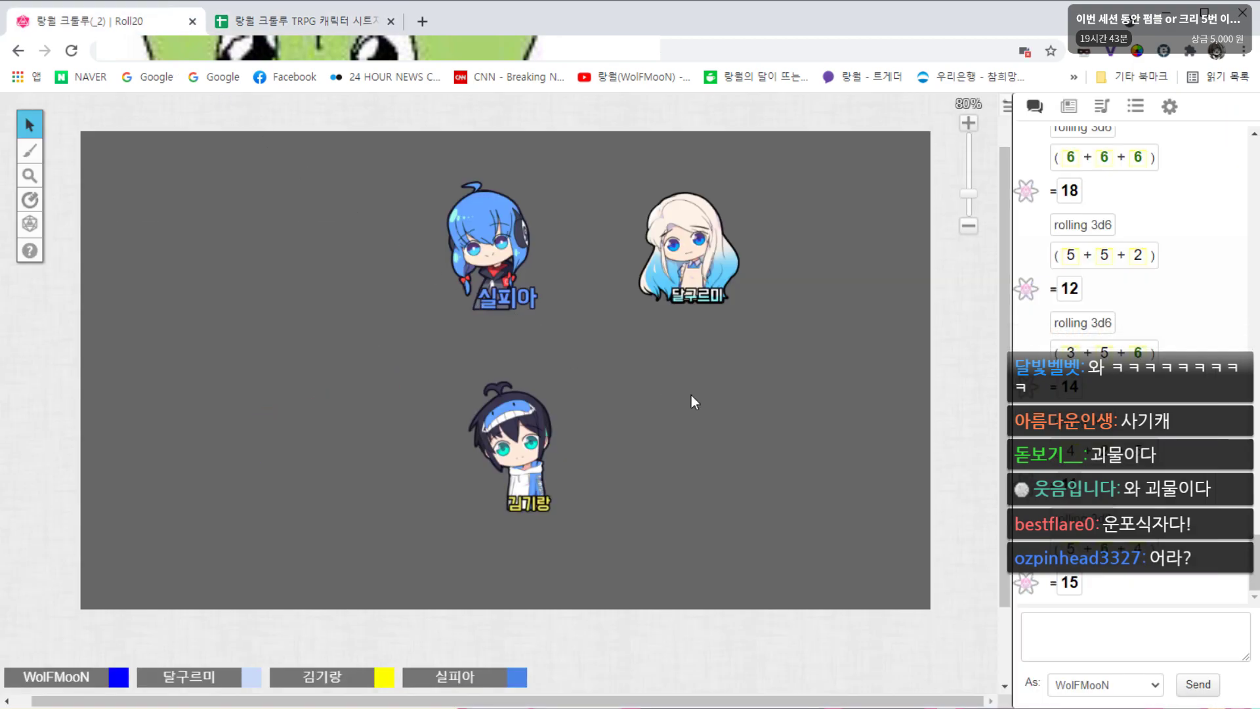
click(303, 20)
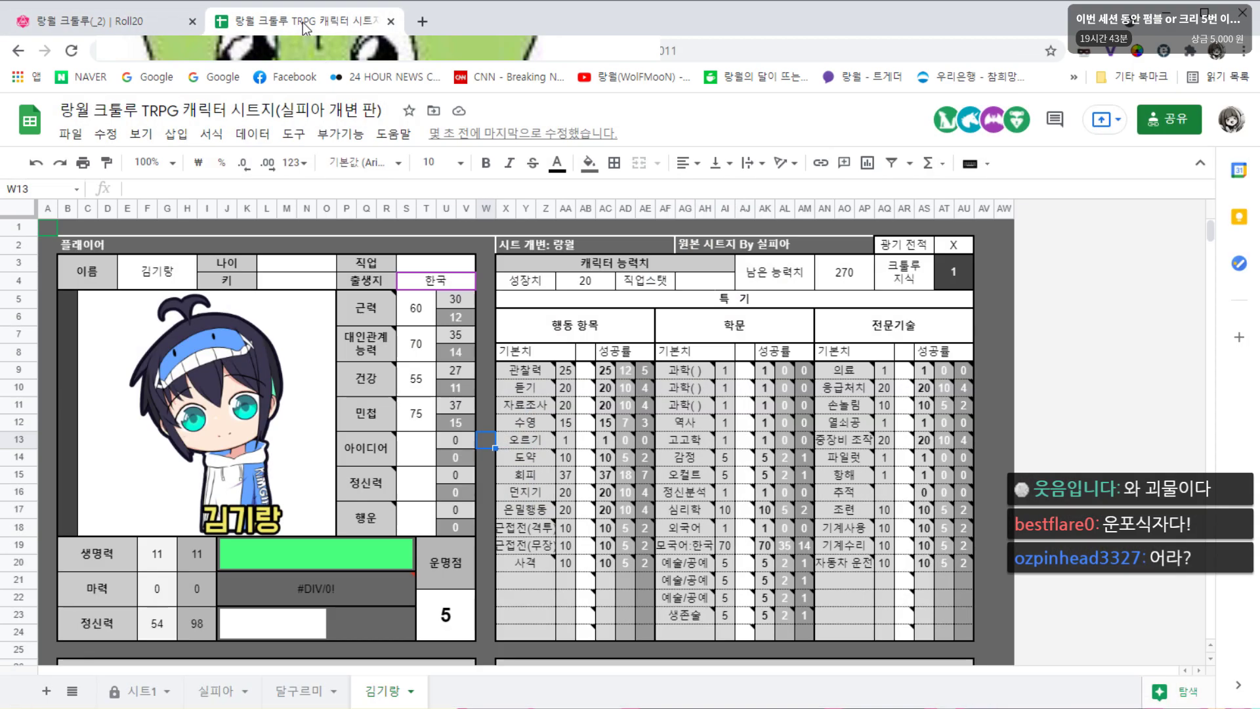
click(56, 21)
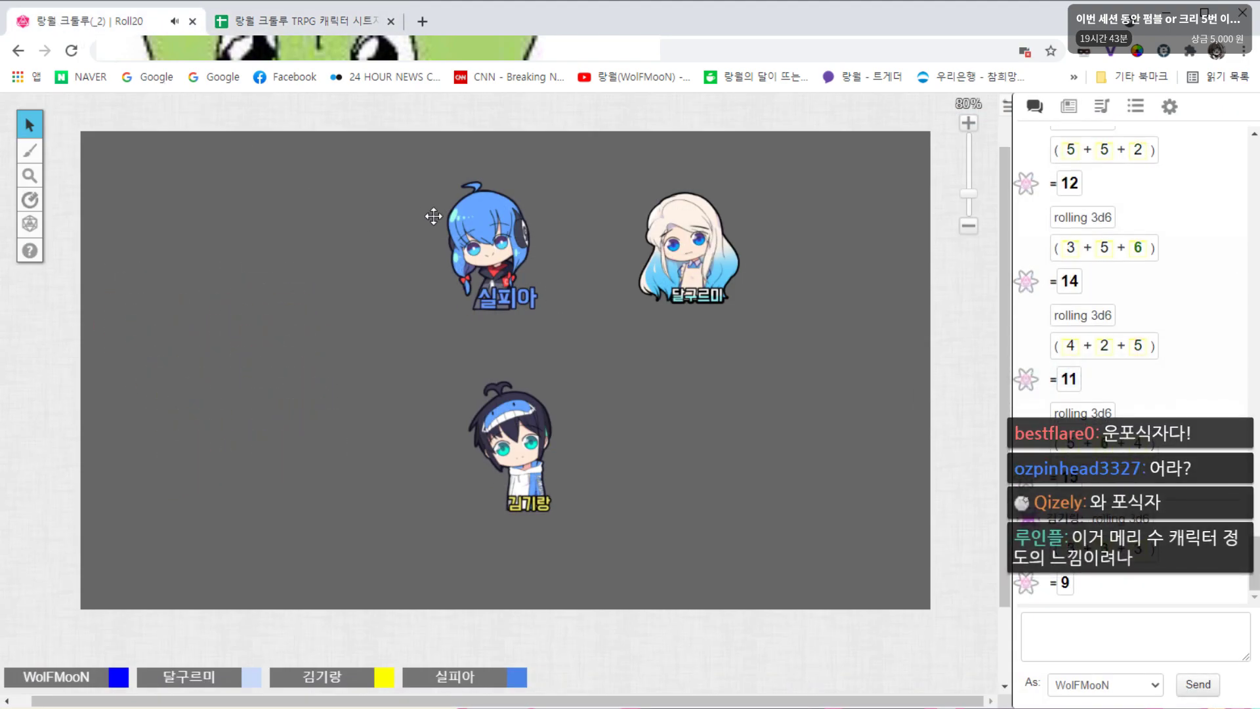
click(304, 20)
click(422, 447)
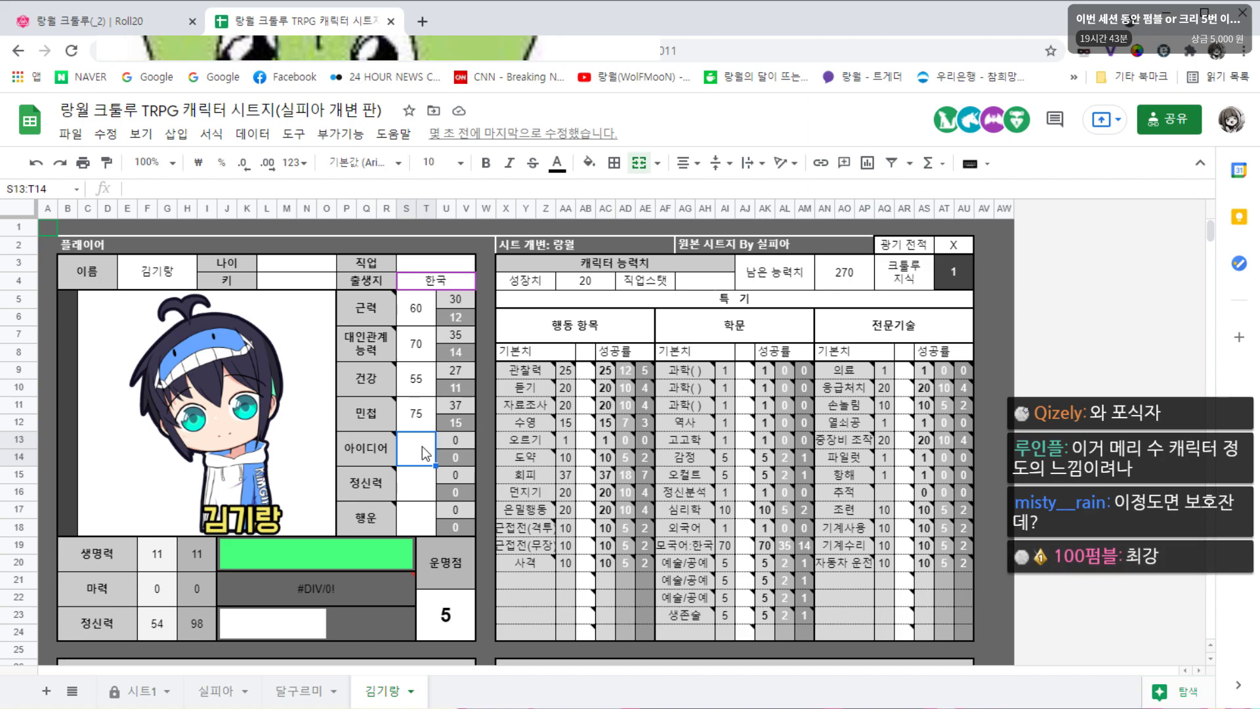
click(487, 454)
click(488, 477)
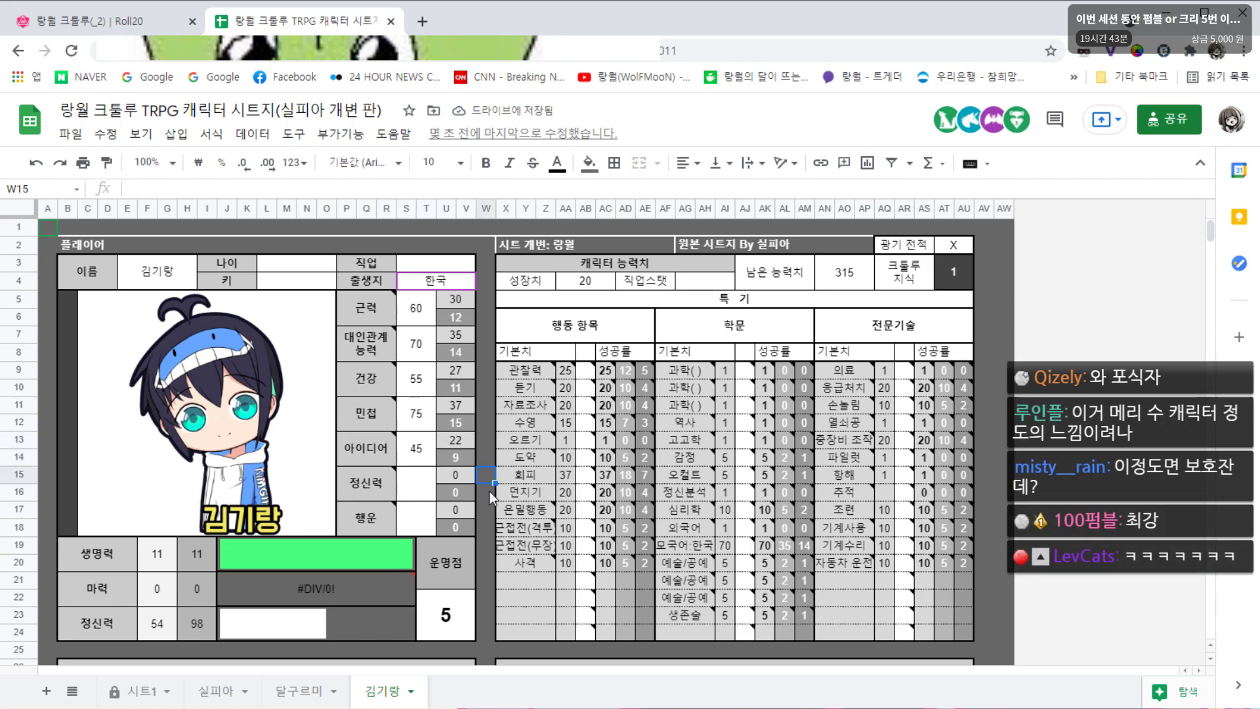
Check the sixth stat roll in Roll20 and set the third character's 정신력 stat to 45
click(487, 493)
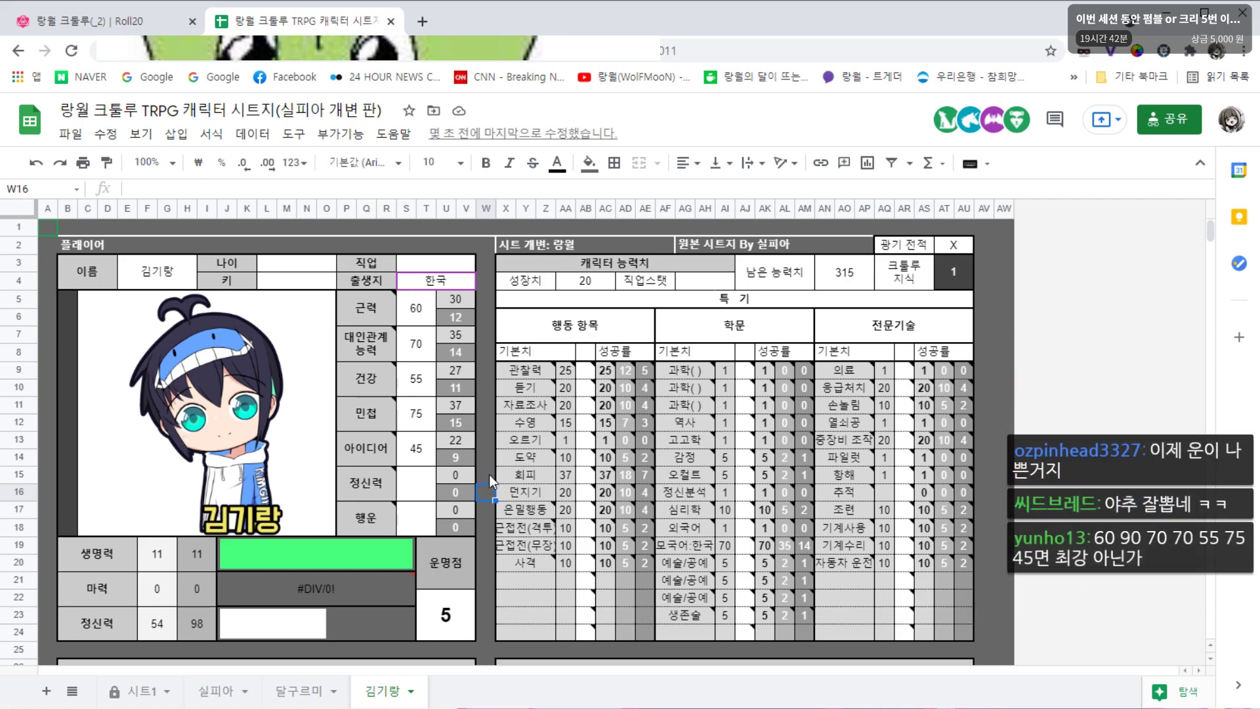
click(490, 474)
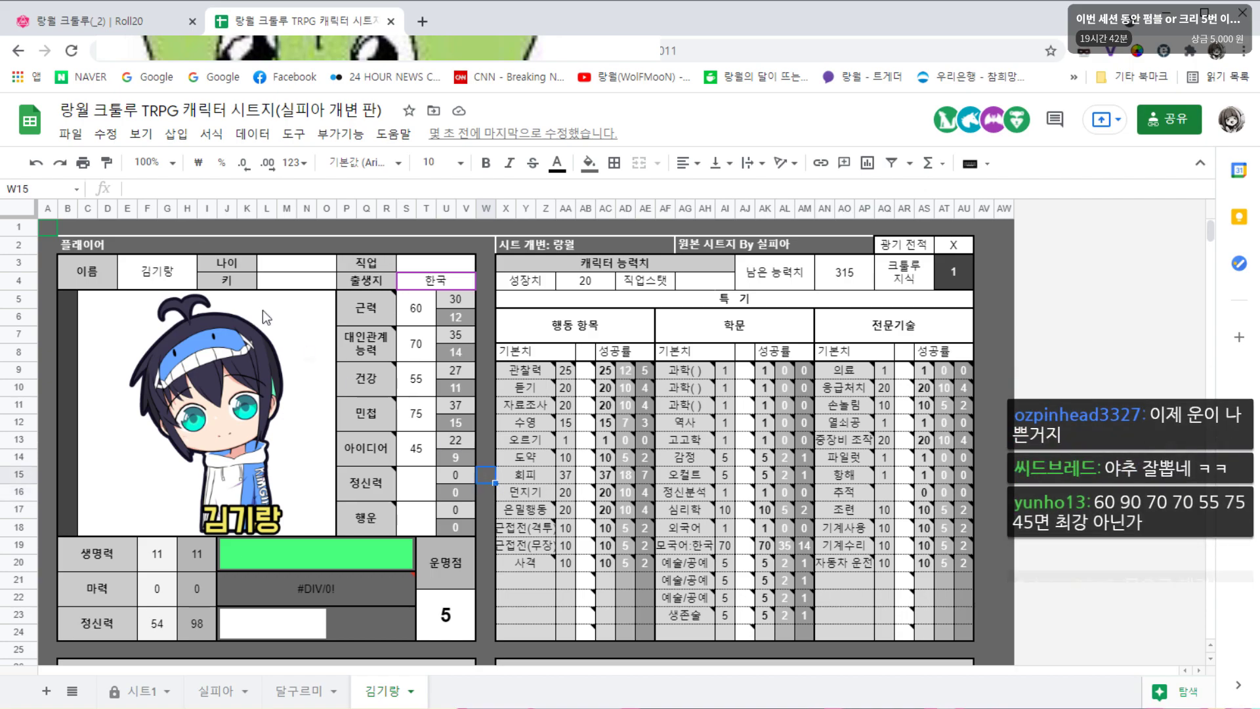
click(127, 25)
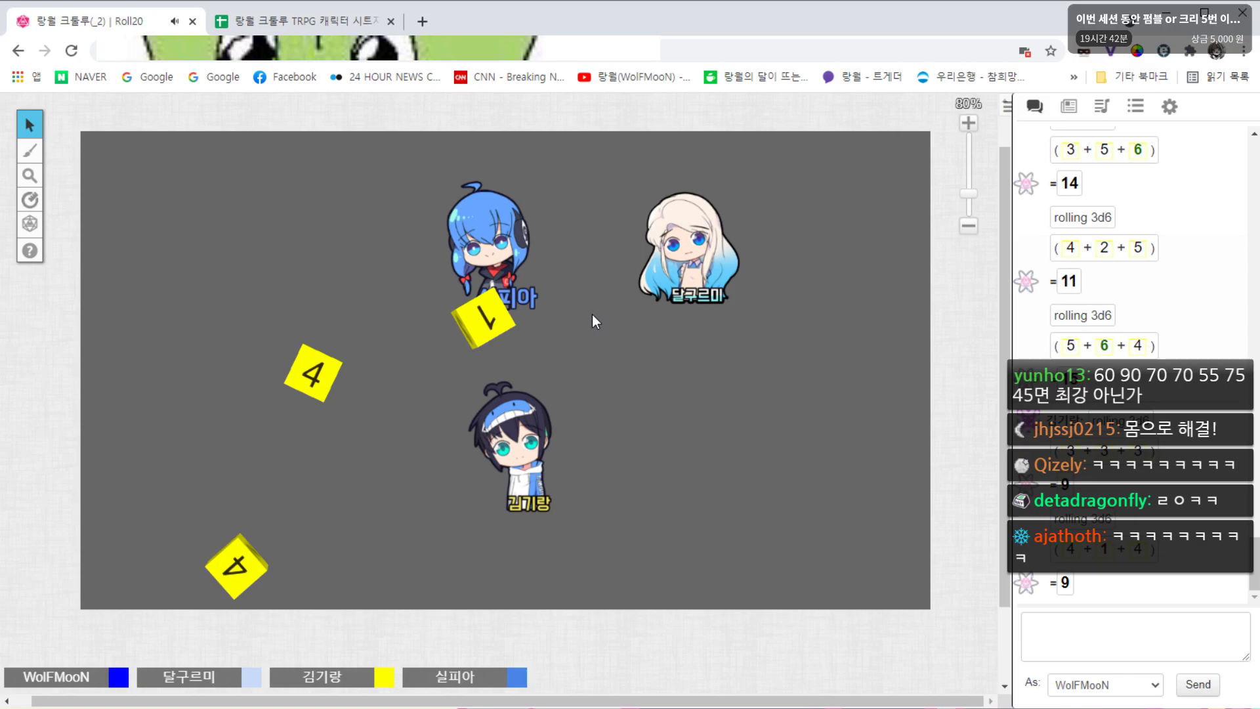
click(340, 18)
click(413, 475)
text(45)
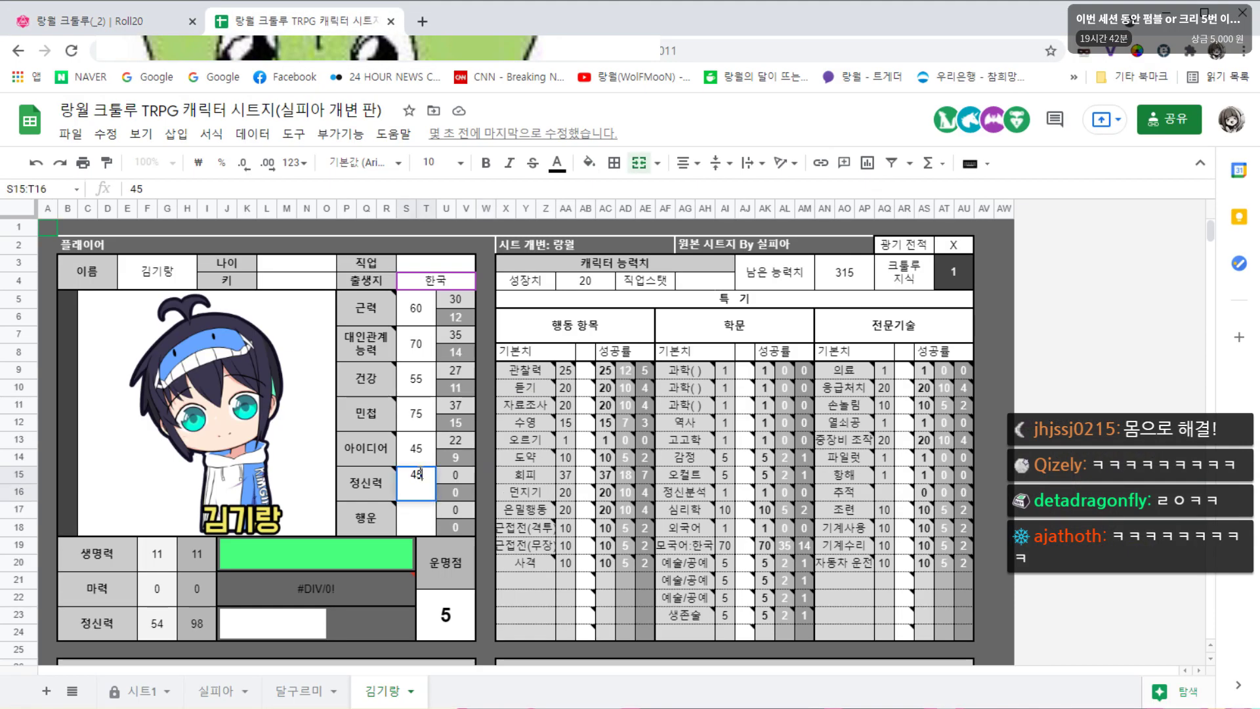
click(488, 478)
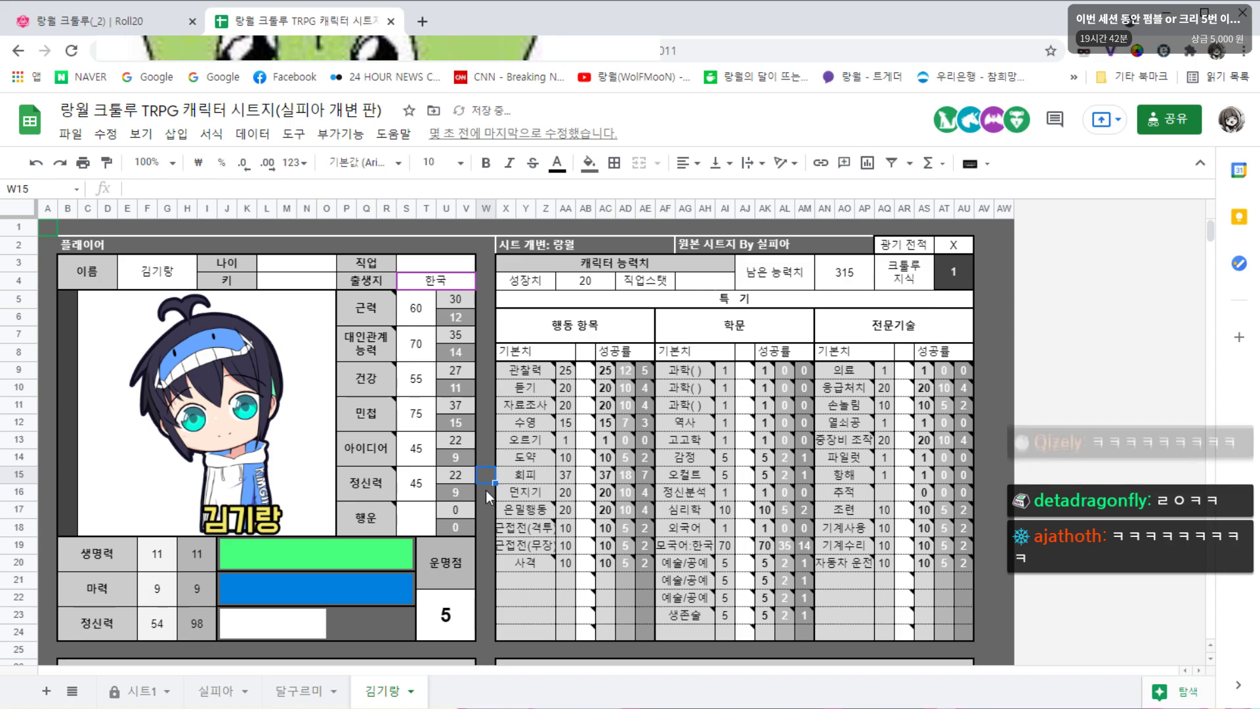
Set the third character's current 정신력, beside the black-and-white bar, to 45
click(160, 620)
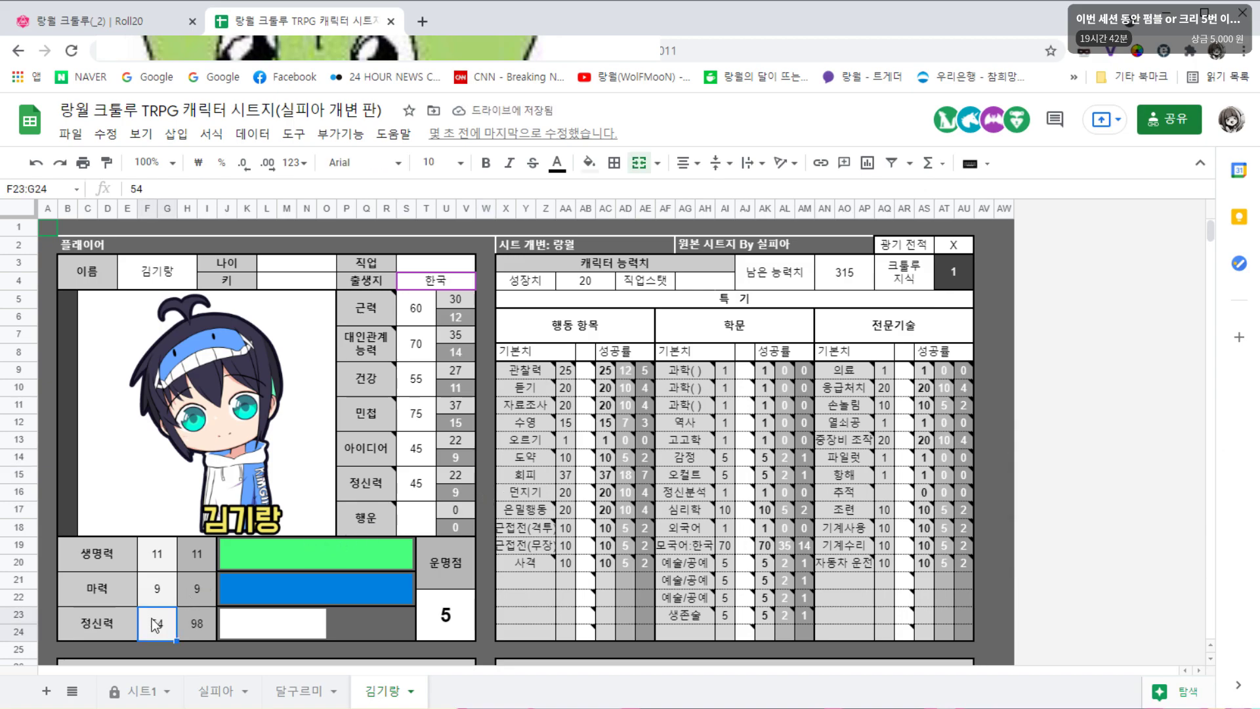
text(45)
key(Return)
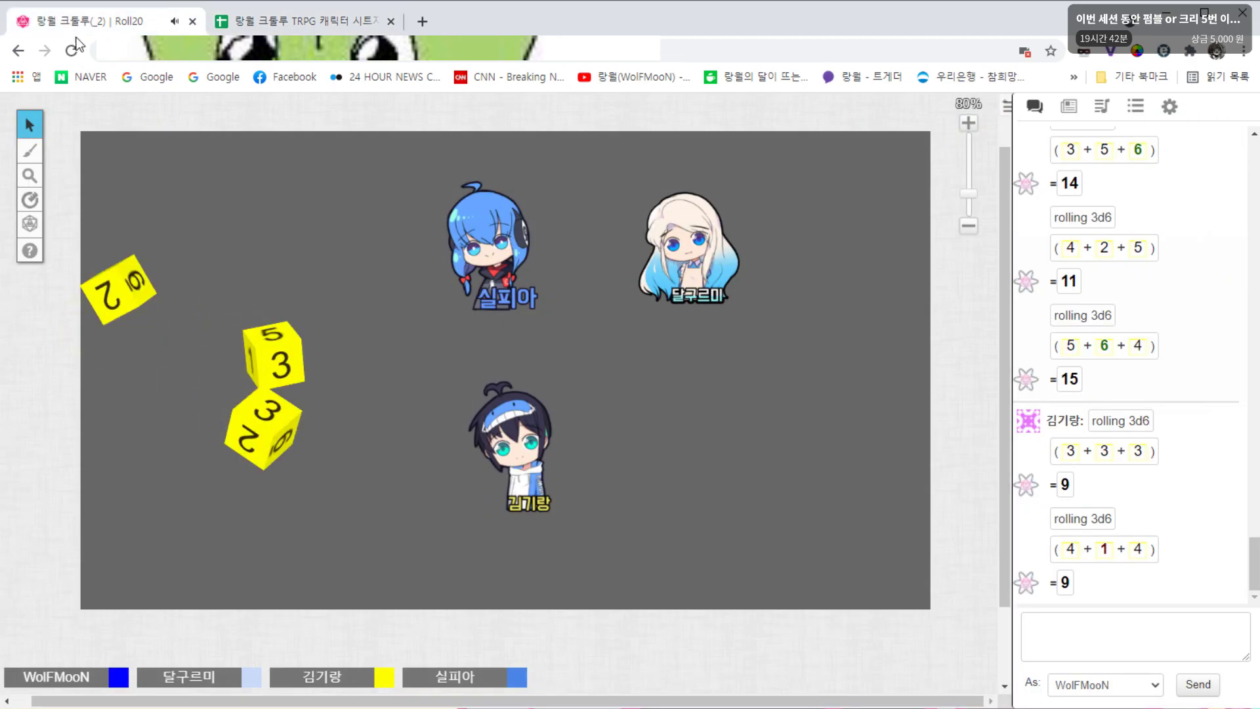
Check the seventh stat roll in Roll20 and set the third character's 행운 to 25
click(68, 29)
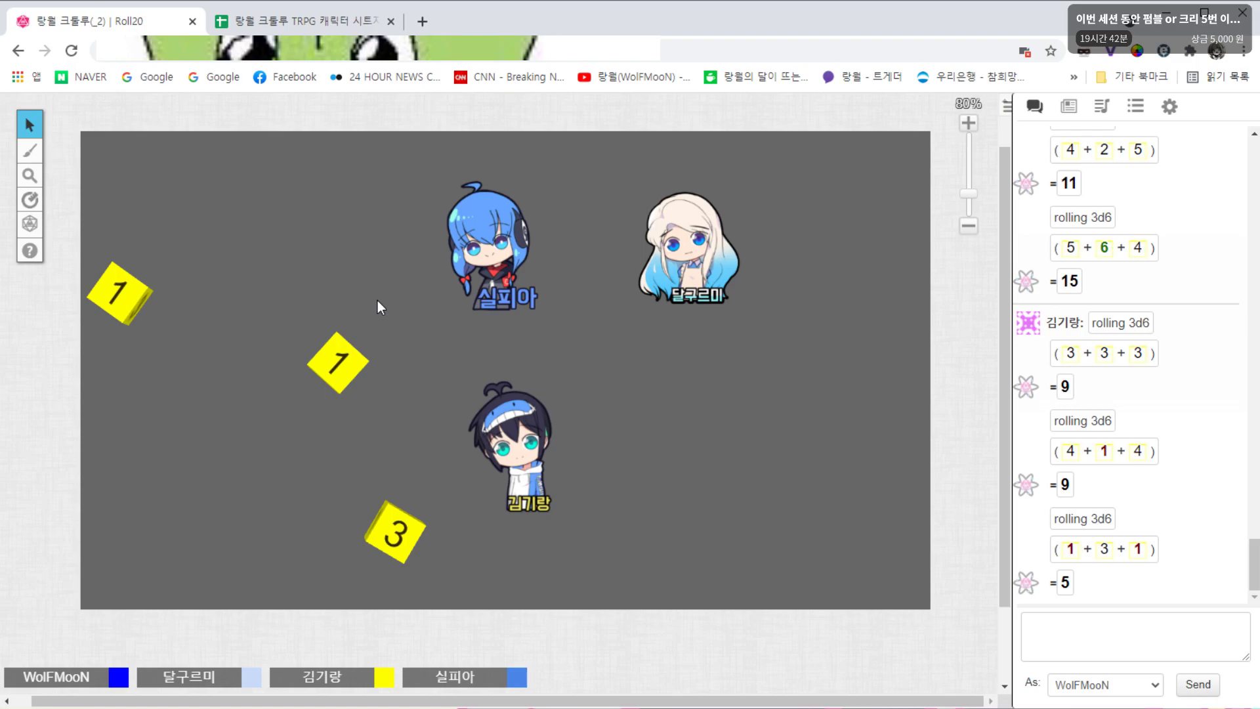
click(319, 22)
text(25)
click(494, 475)
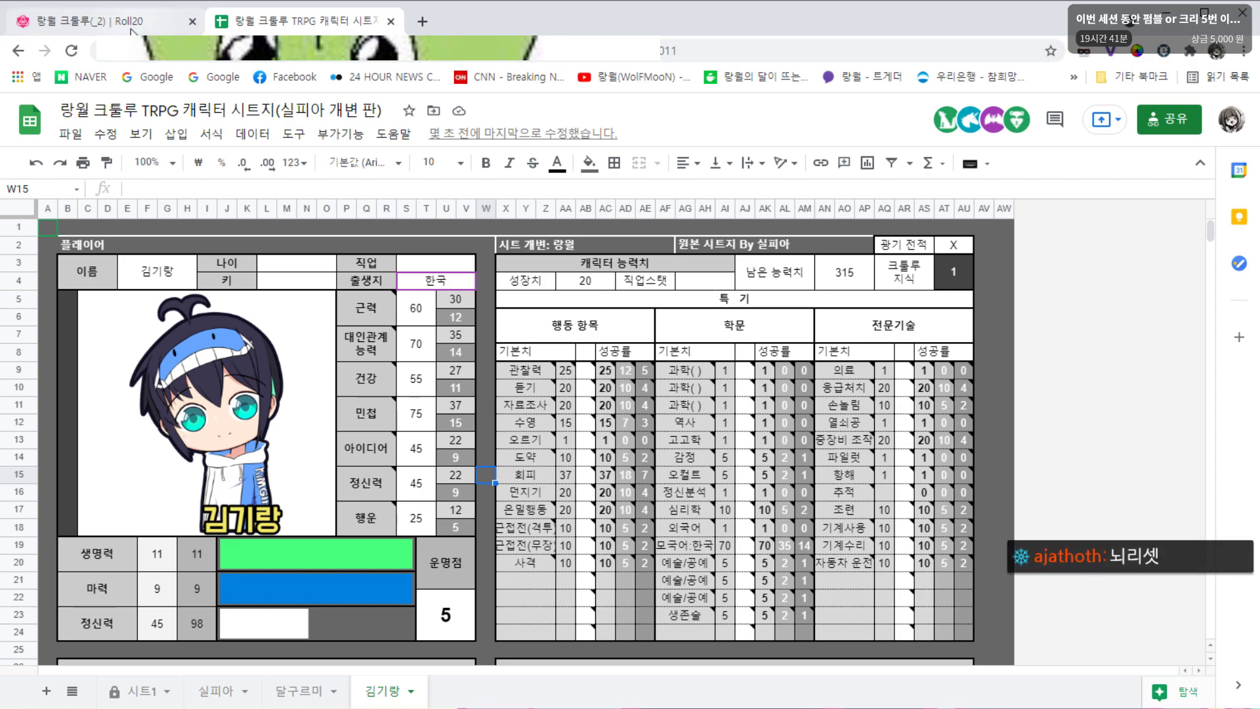
click(140, 29)
click(286, 33)
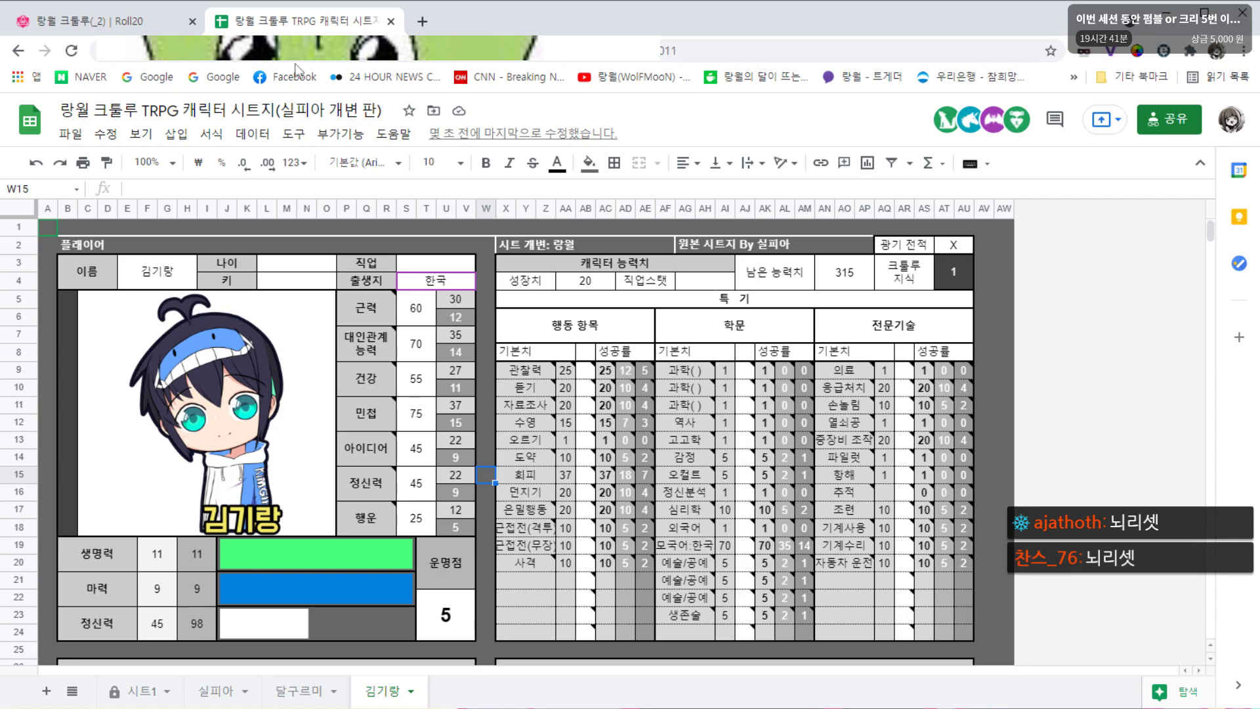
click(294, 690)
click(215, 692)
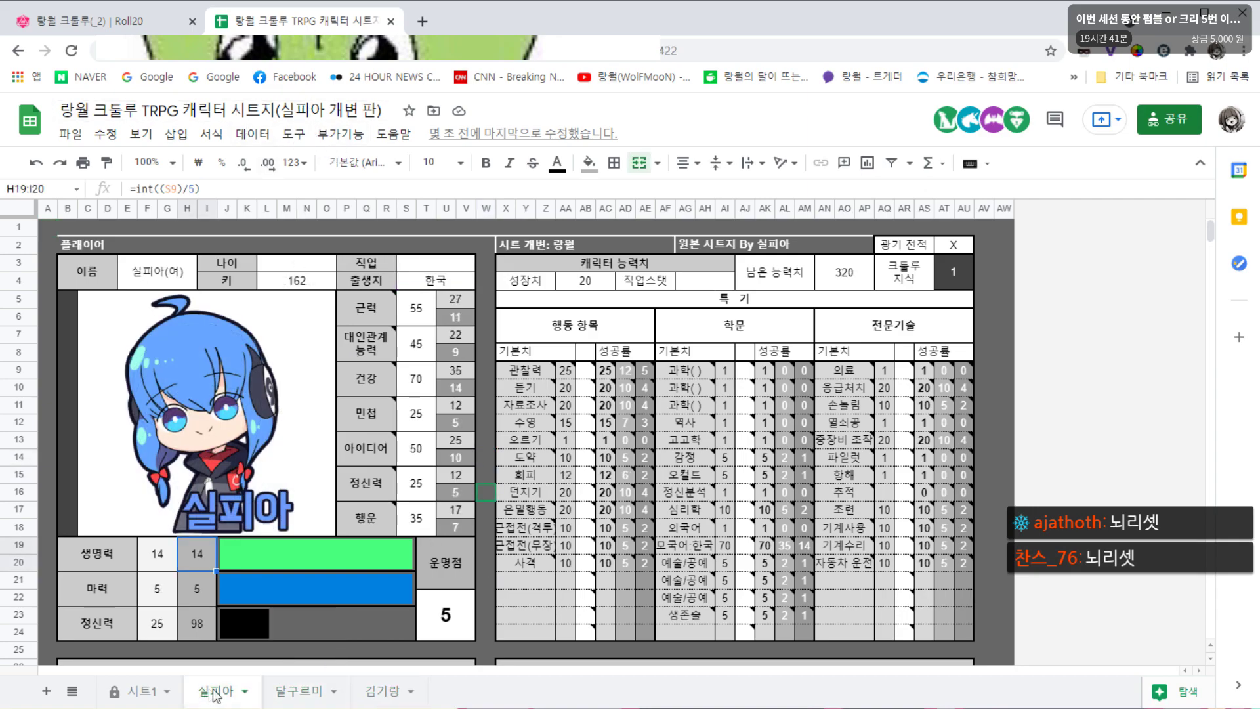
click(388, 691)
click(158, 23)
click(224, 29)
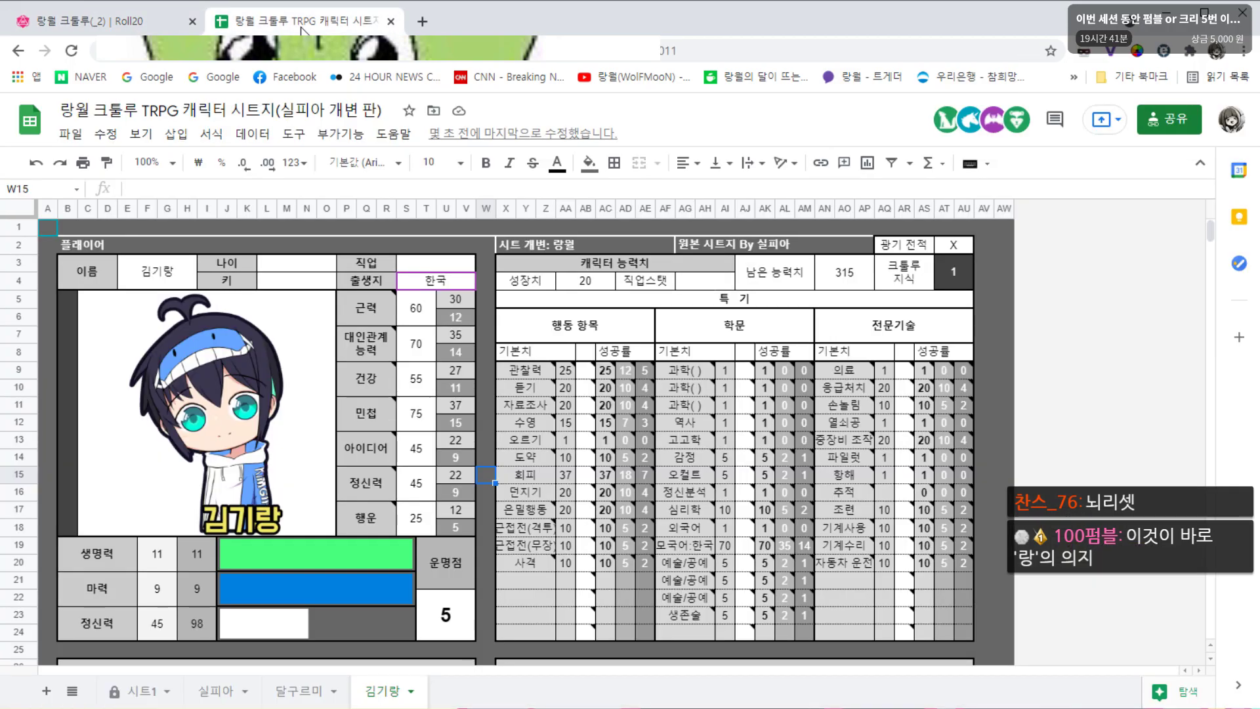
Check the reroll in Roll20 and set both the third character's 정신력 stat and current 정신력 to 30
click(162, 32)
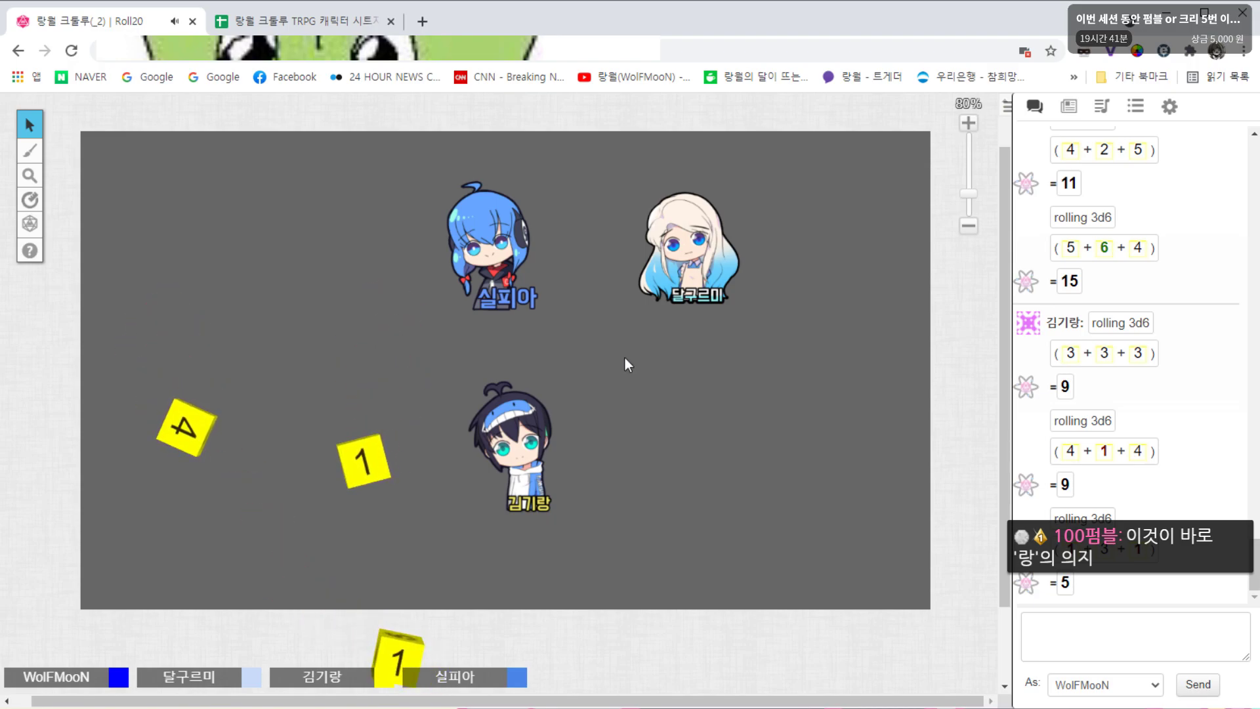
key(ctrl+Tab)
double_click(419, 490)
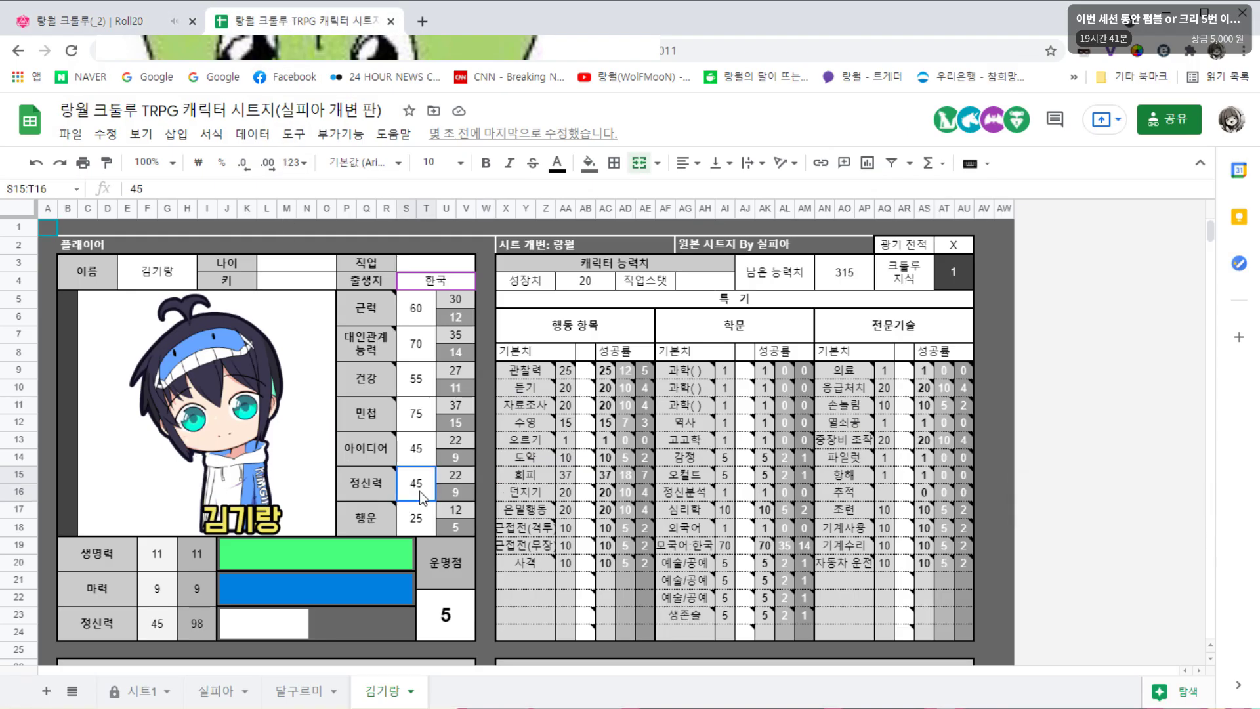
key(Return)
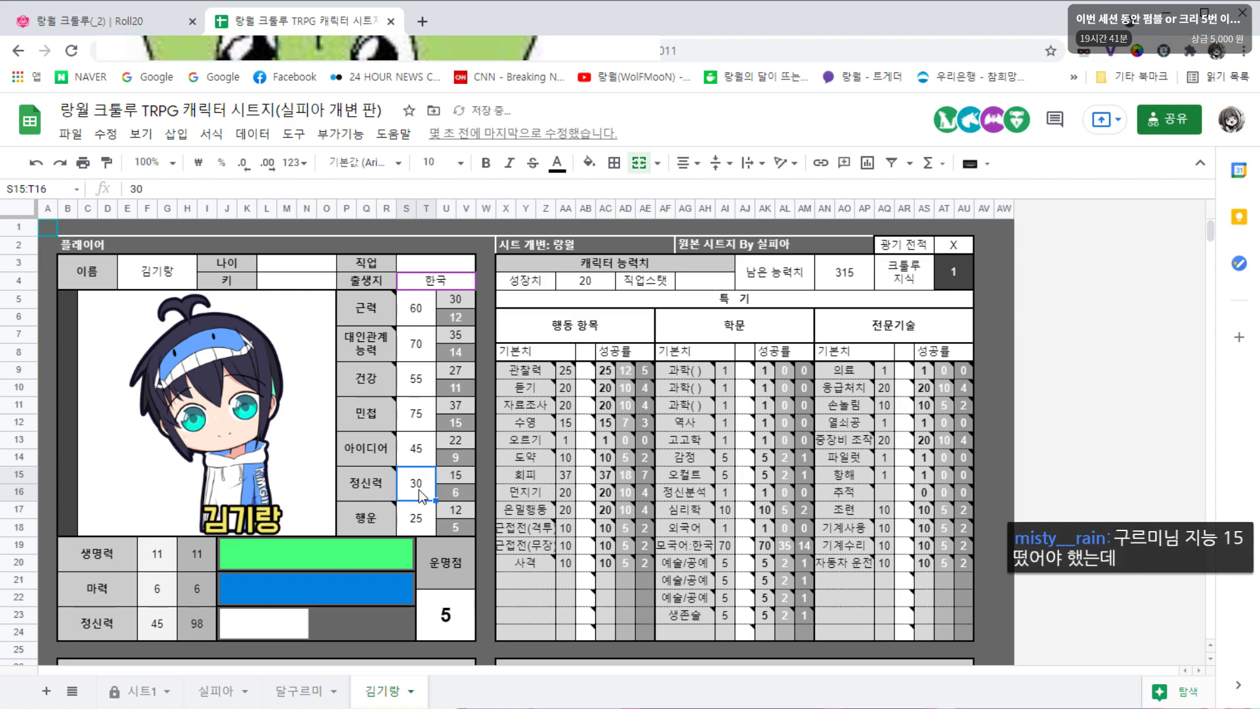
click(153, 613)
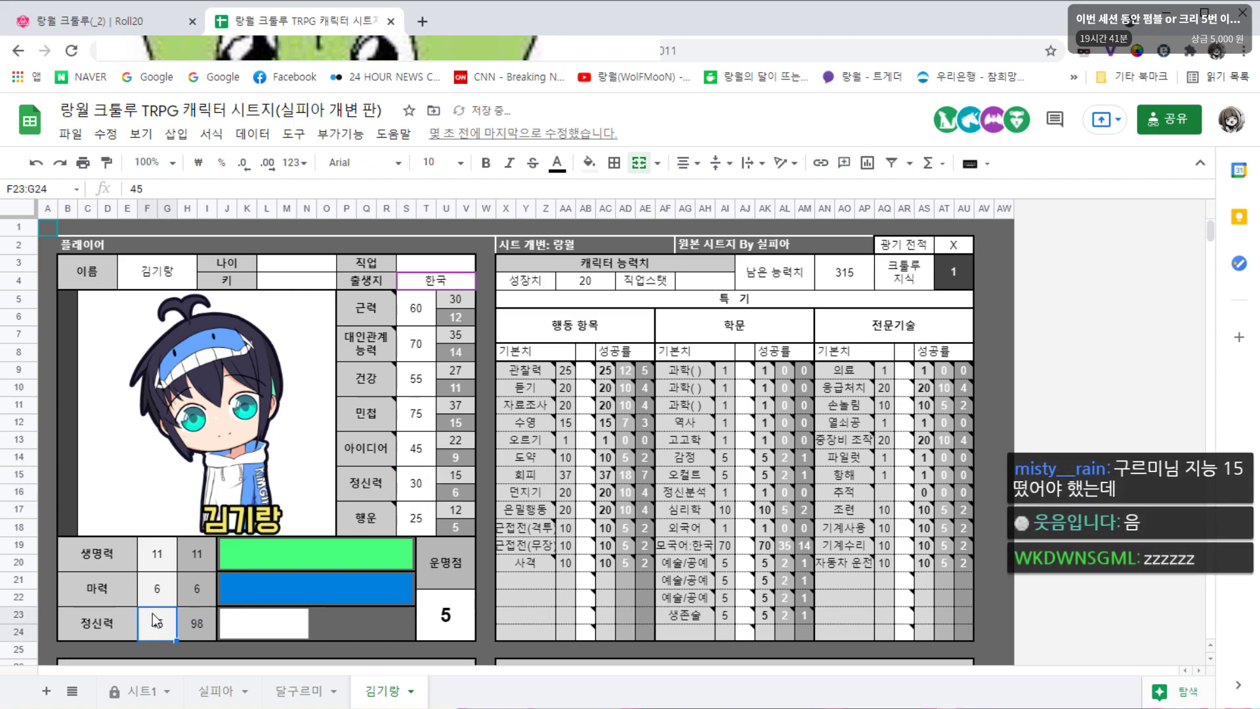
click(484, 477)
click(223, 691)
click(299, 690)
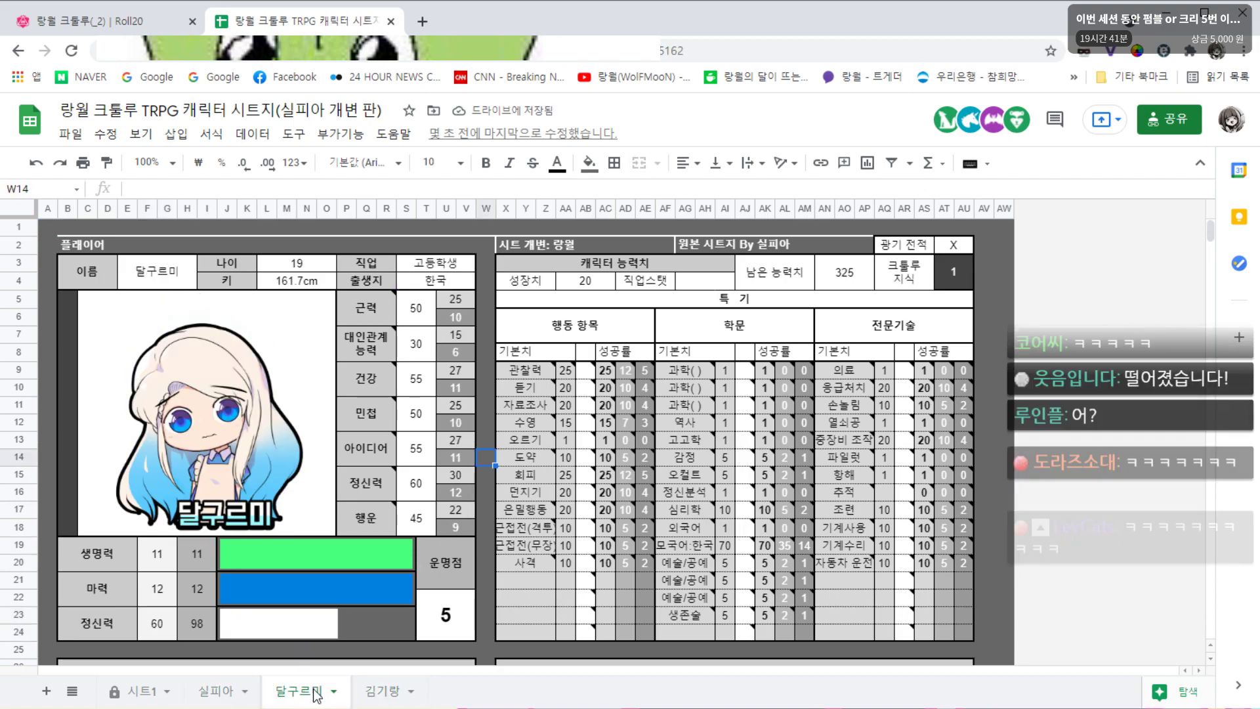
click(382, 690)
click(100, 21)
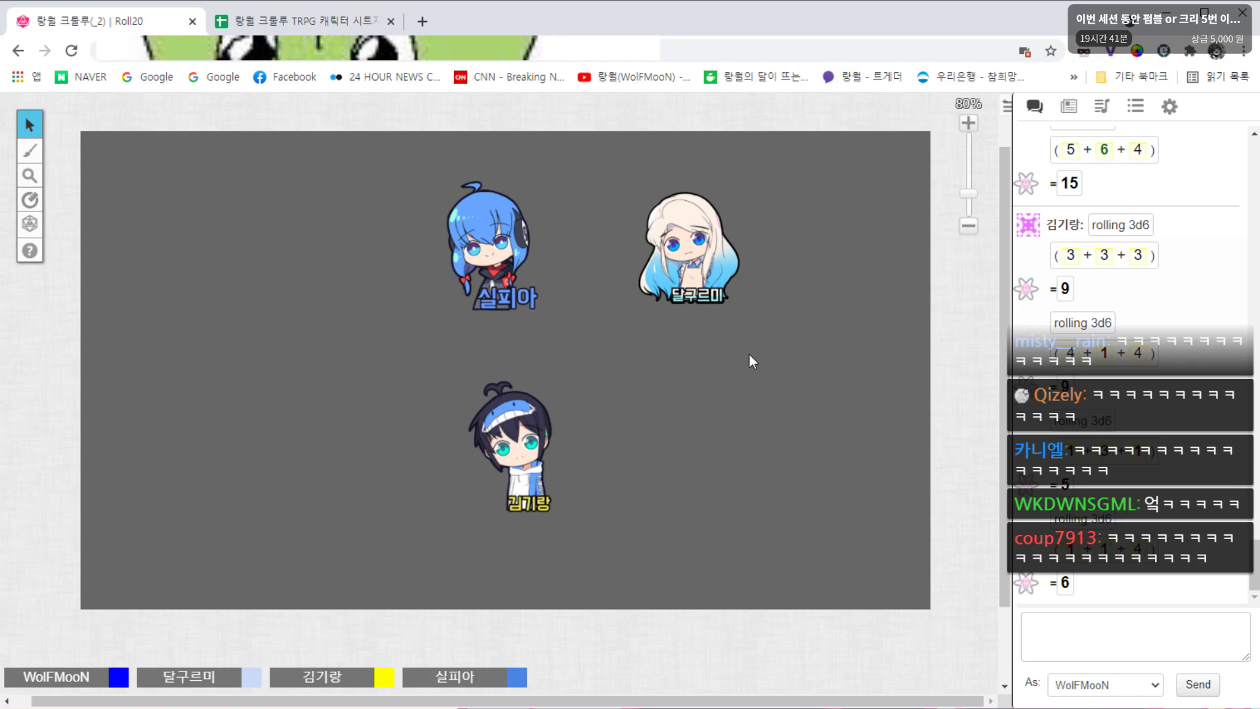
click(321, 26)
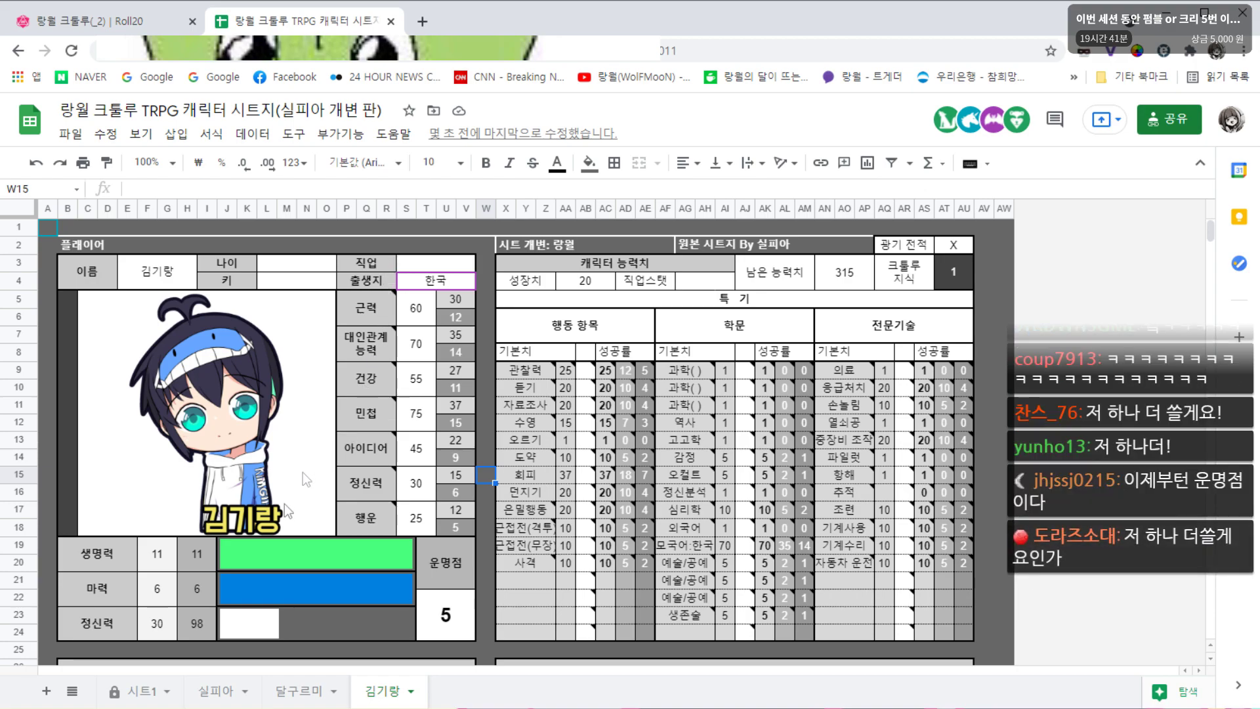
On the first character's sheet, swap two stats by setting 아이디어 to 25 and 정신력 to 50
click(217, 690)
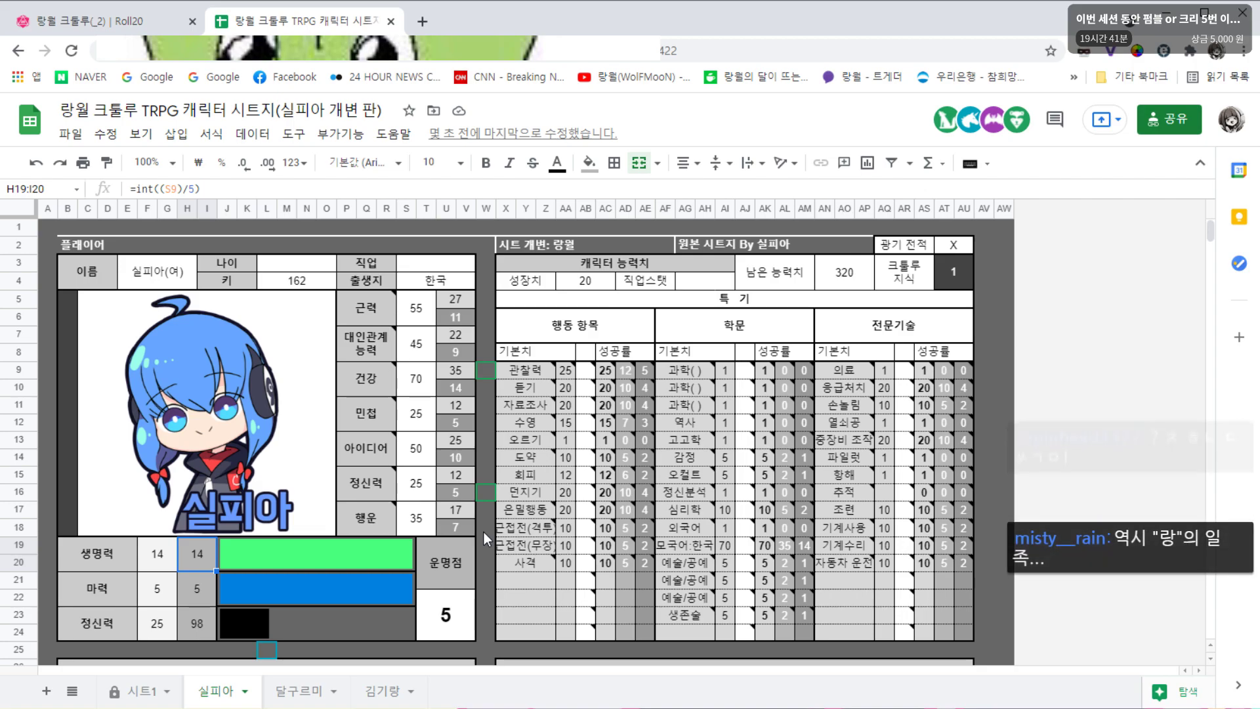
click(423, 456)
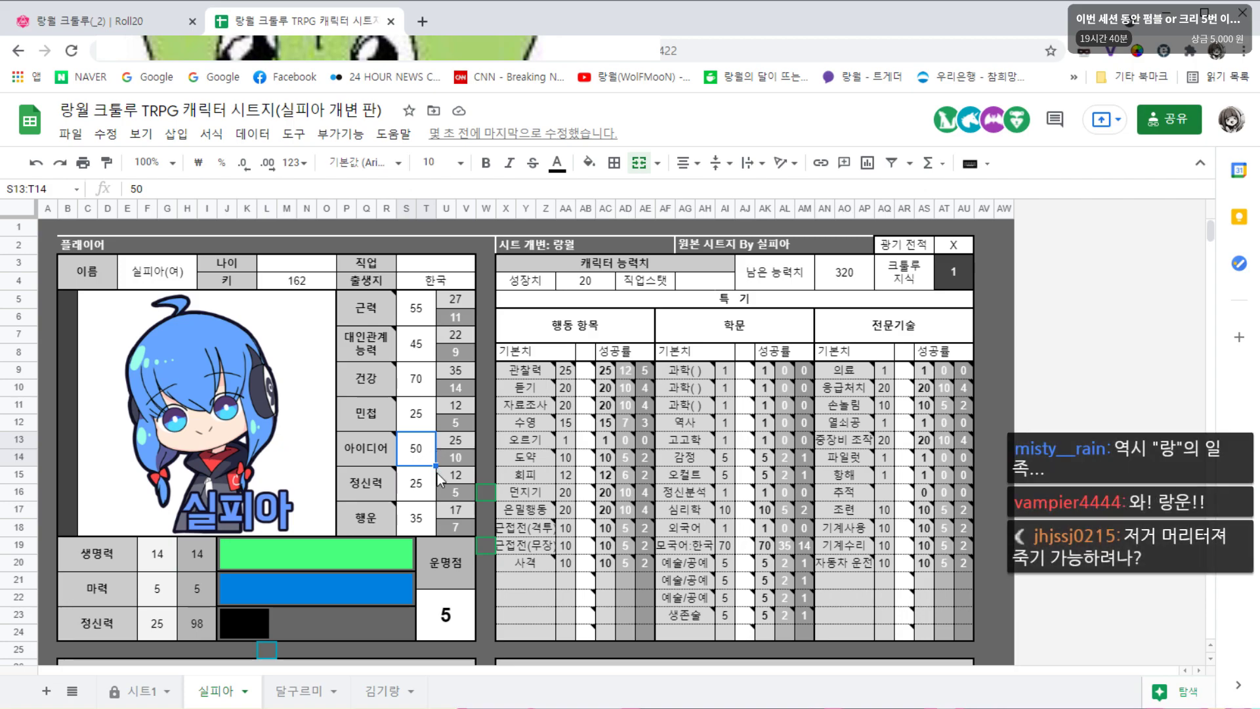
text(25)
key(Return)
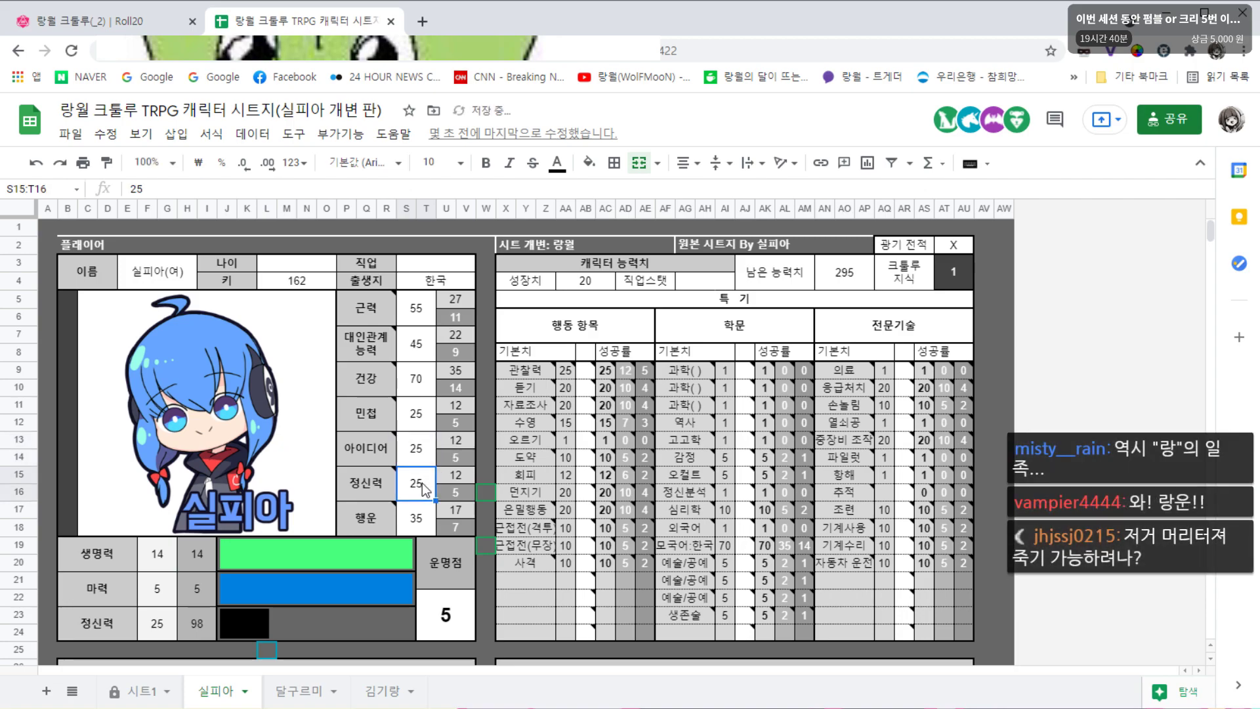
click(490, 458)
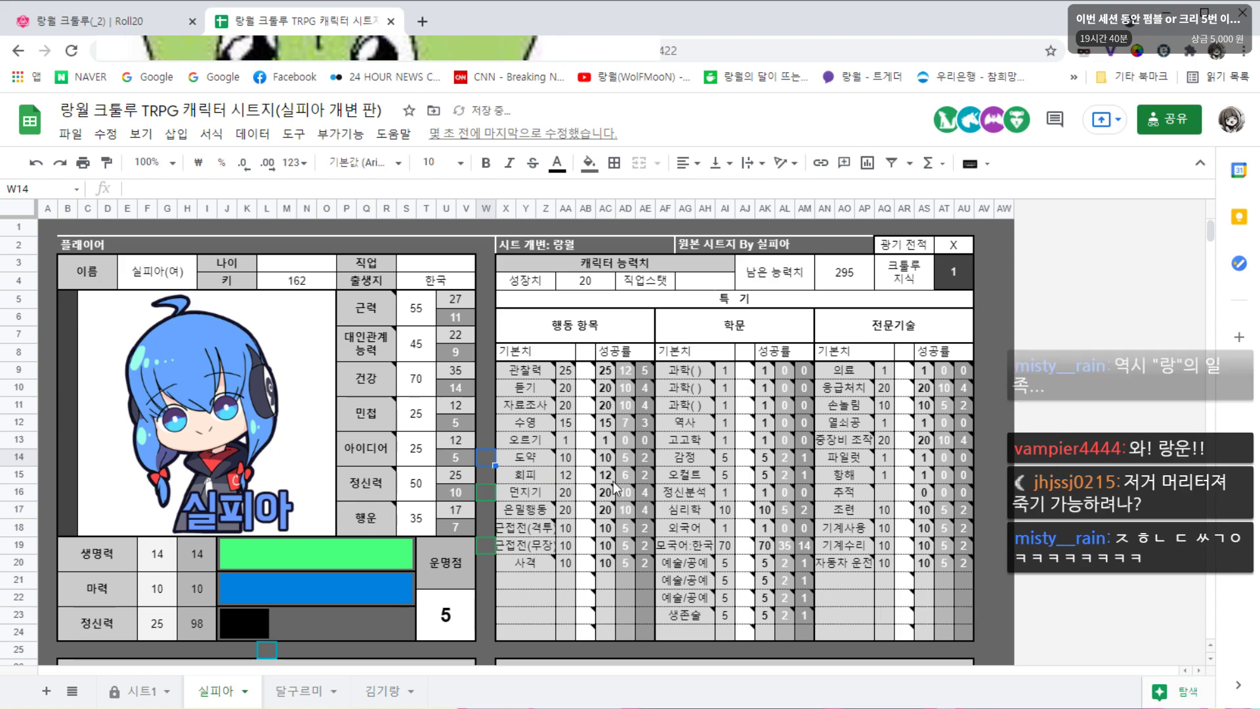
Set the first character's current 정신력, beside the black-and-white bar, to 50
mouse_move(527, 453)
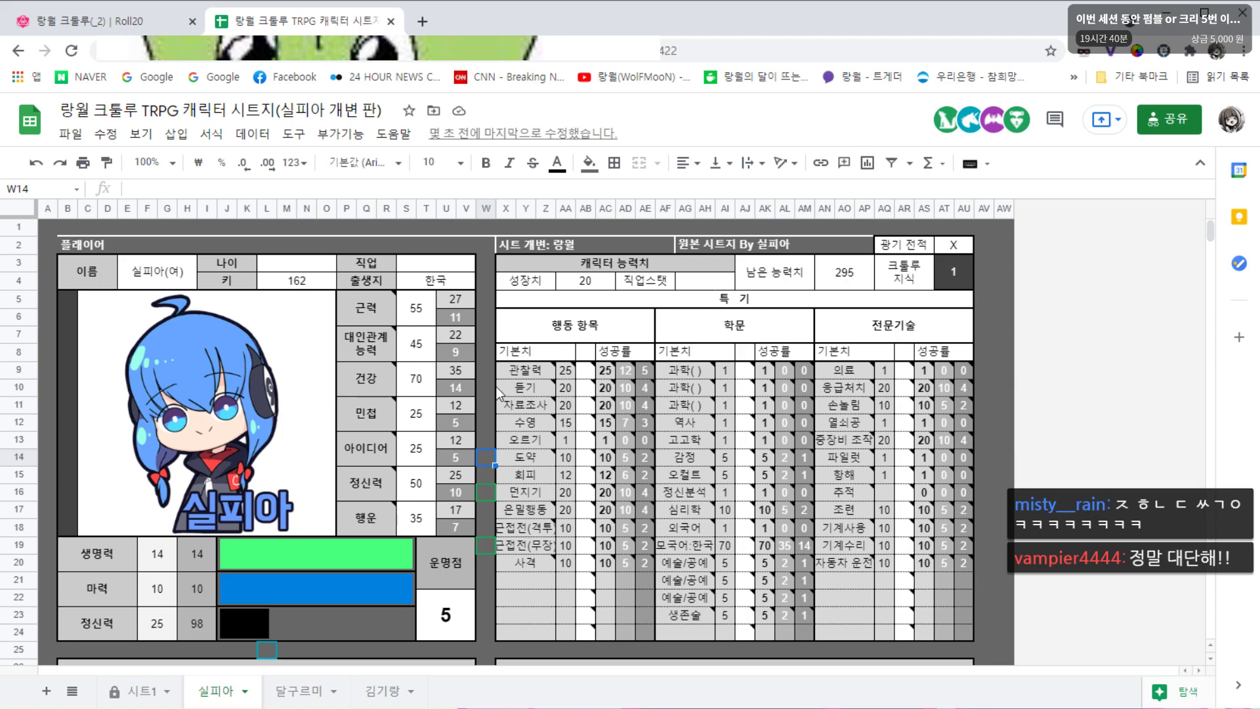
click(157, 623)
text(냉이)
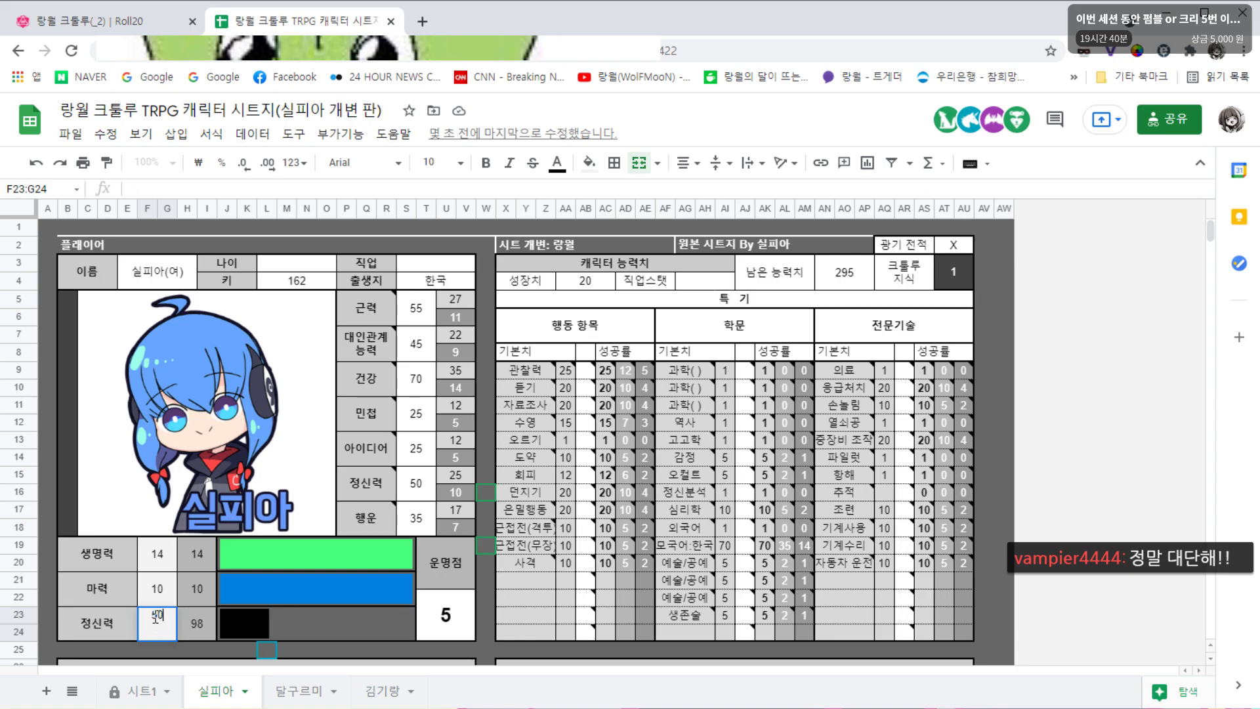
key(Escape)
click(486, 458)
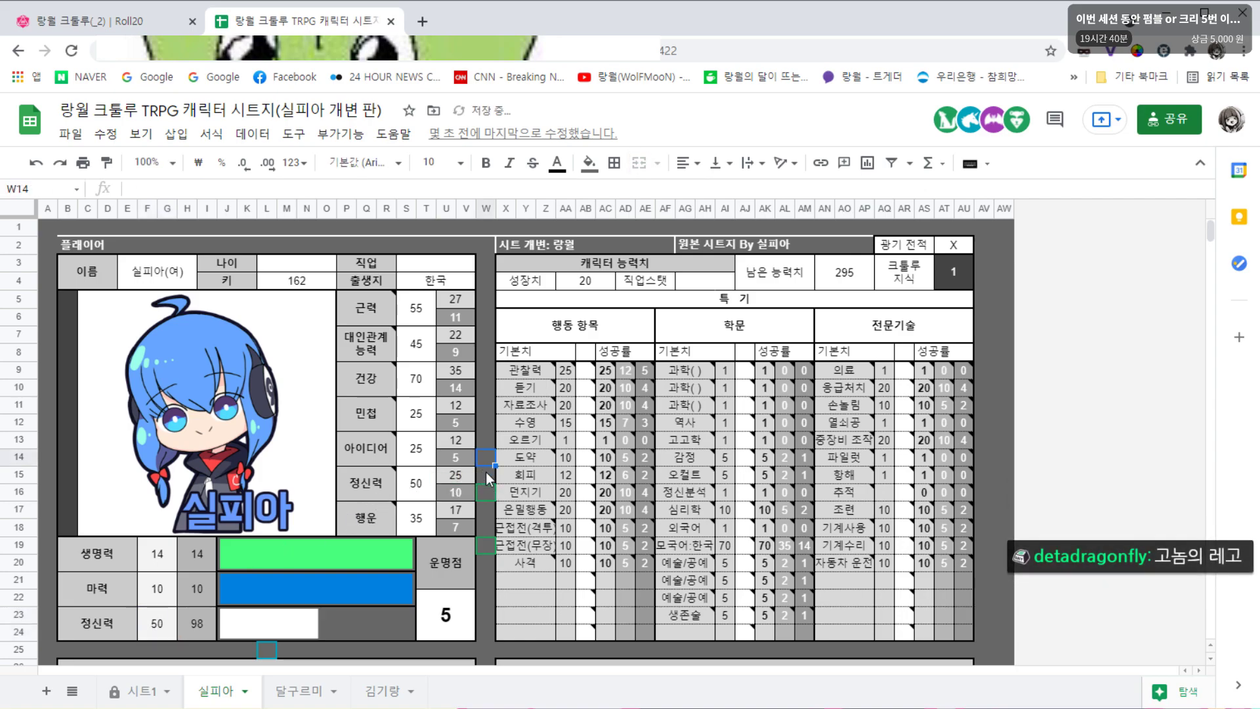
click(486, 427)
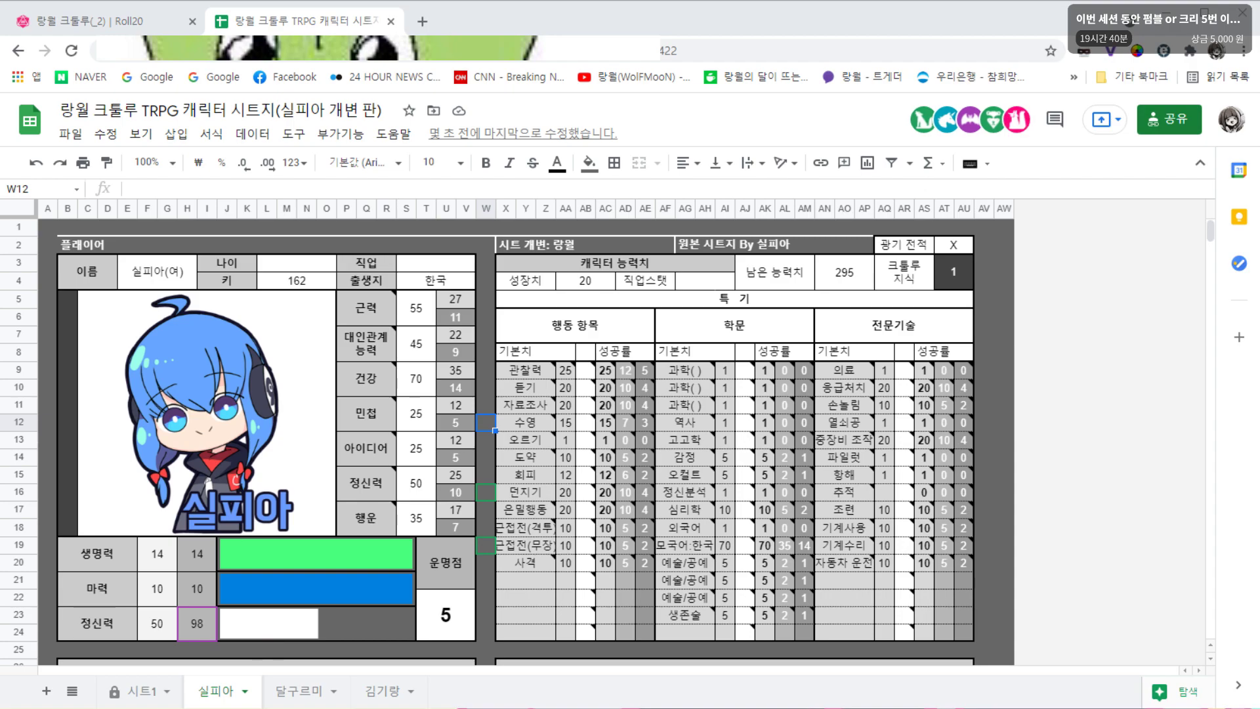
click(480, 566)
key(Up)
key(Up)
key(Up)
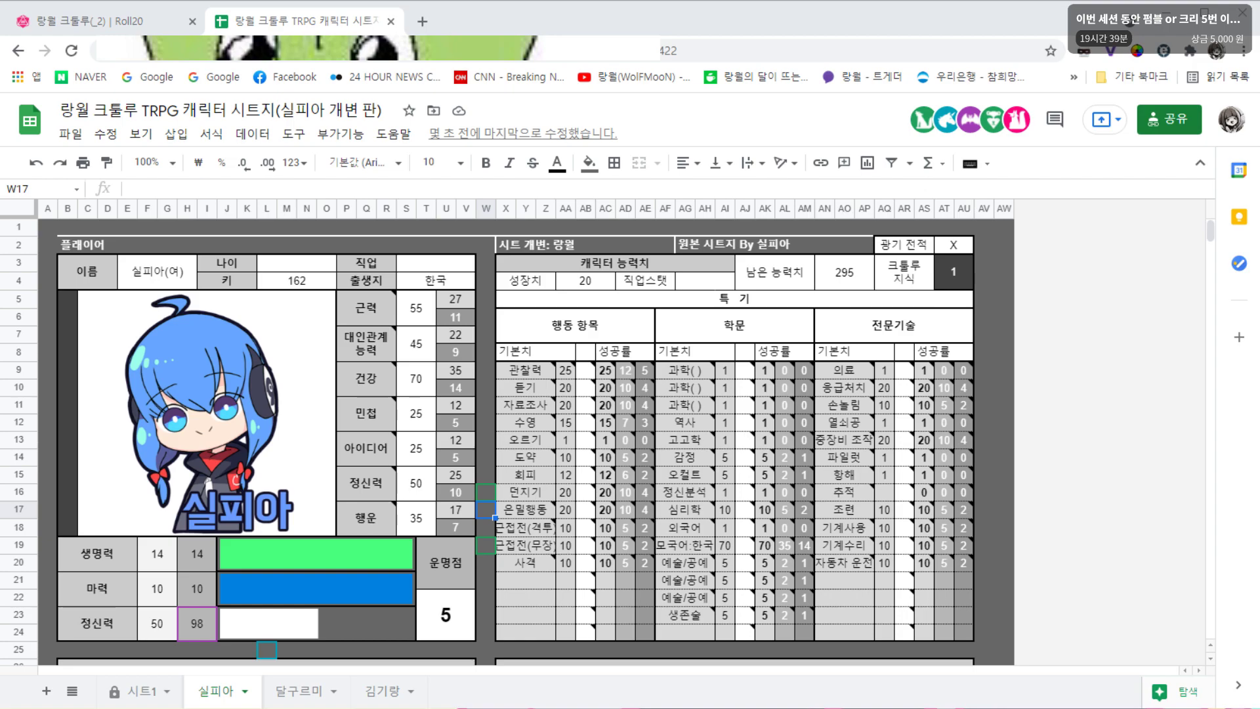
click(1003, 369)
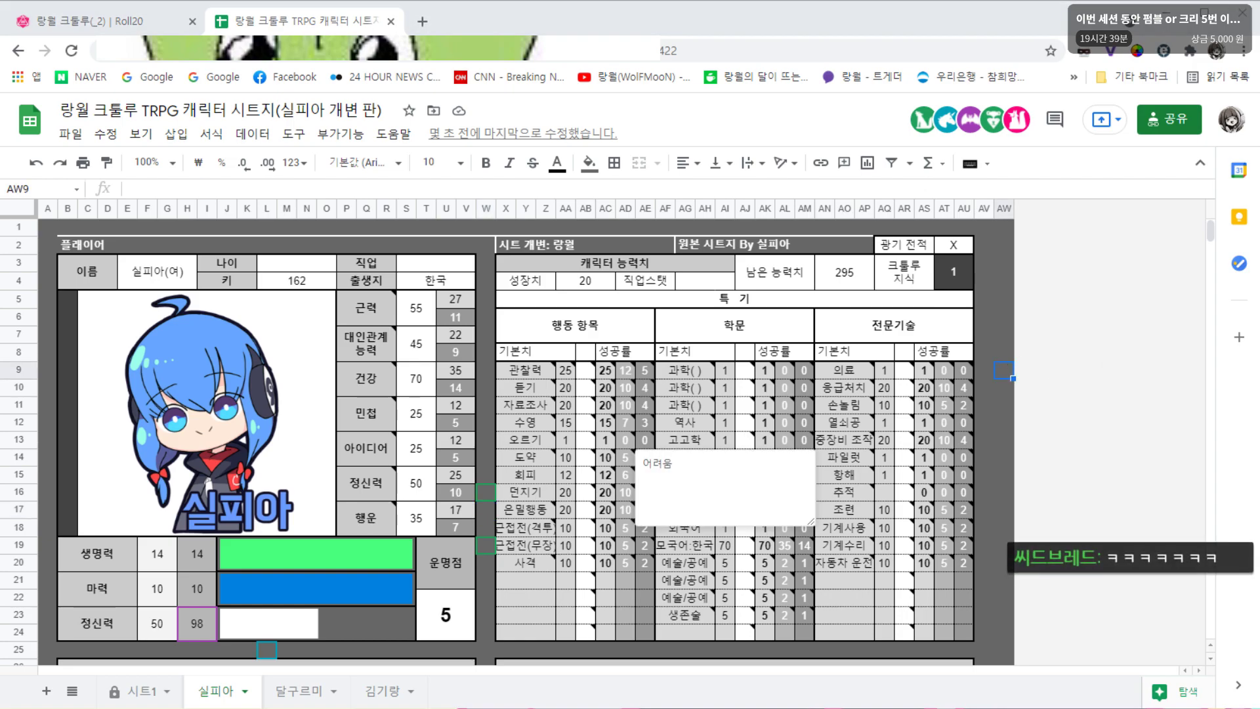
click(485, 509)
click(486, 462)
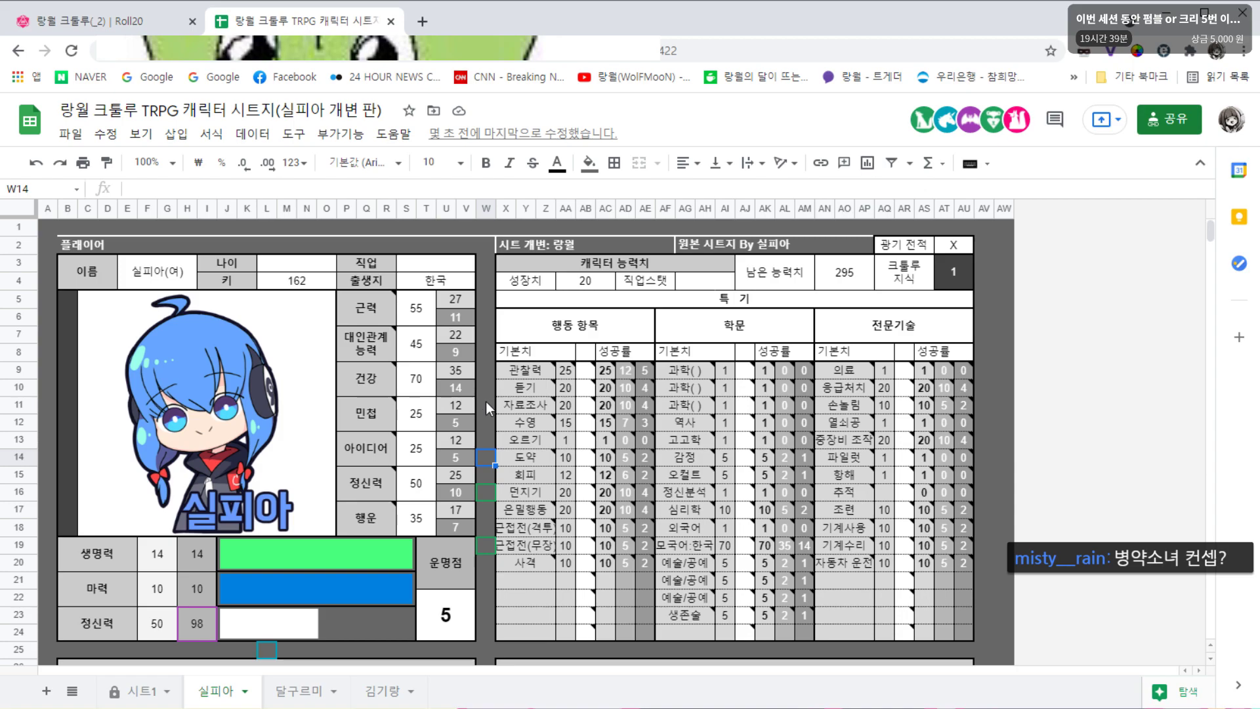
Swap two of the first character's stats by setting 대인관계능력 to 70 and 건강 to 45
click(427, 350)
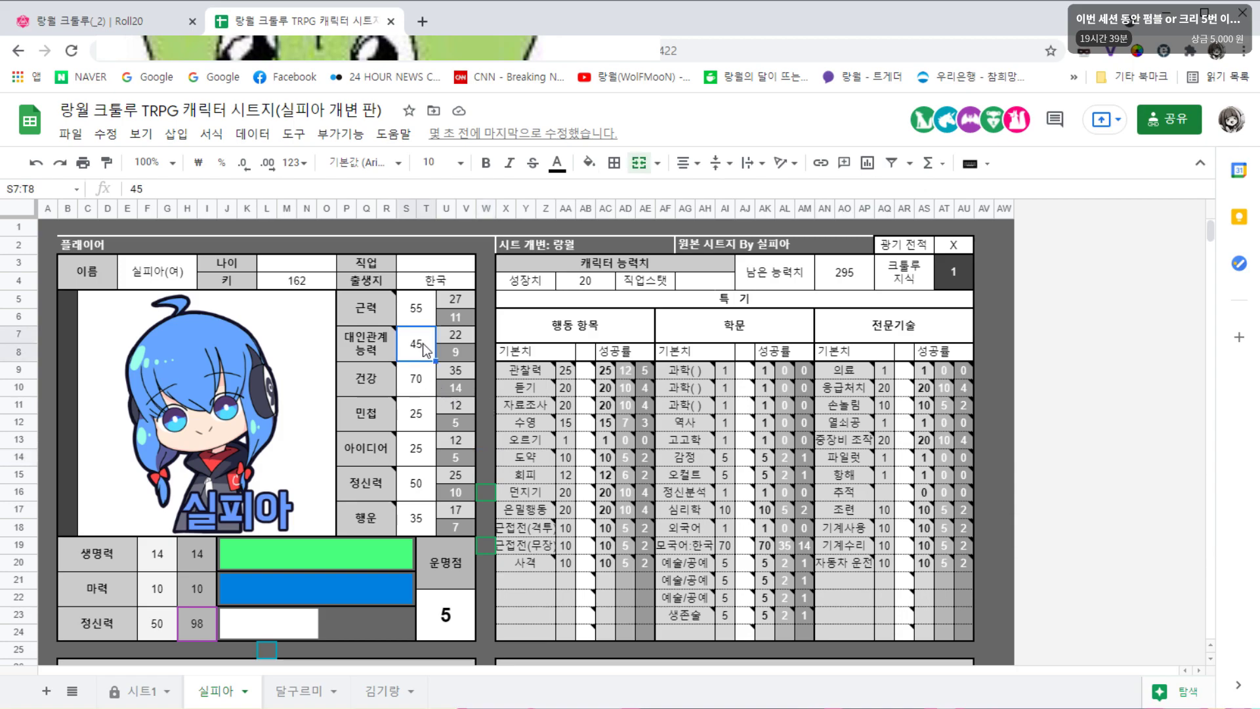
text(70)
key(Return)
text(45)
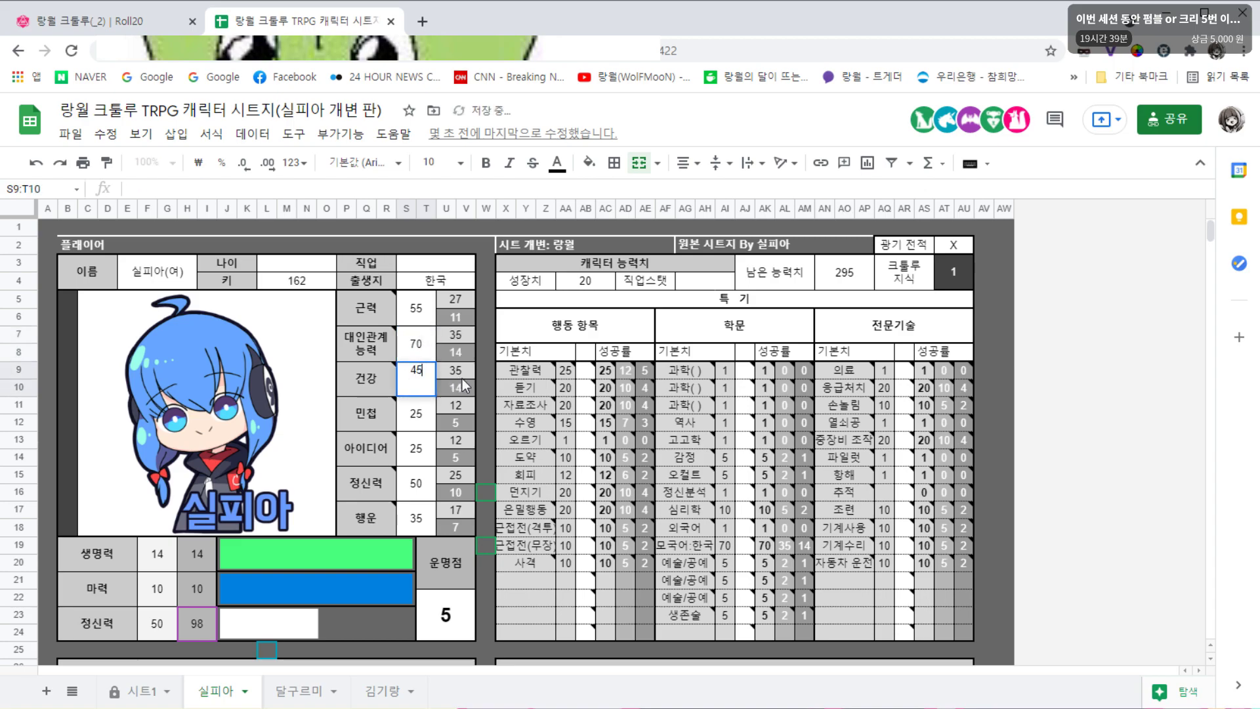
click(486, 375)
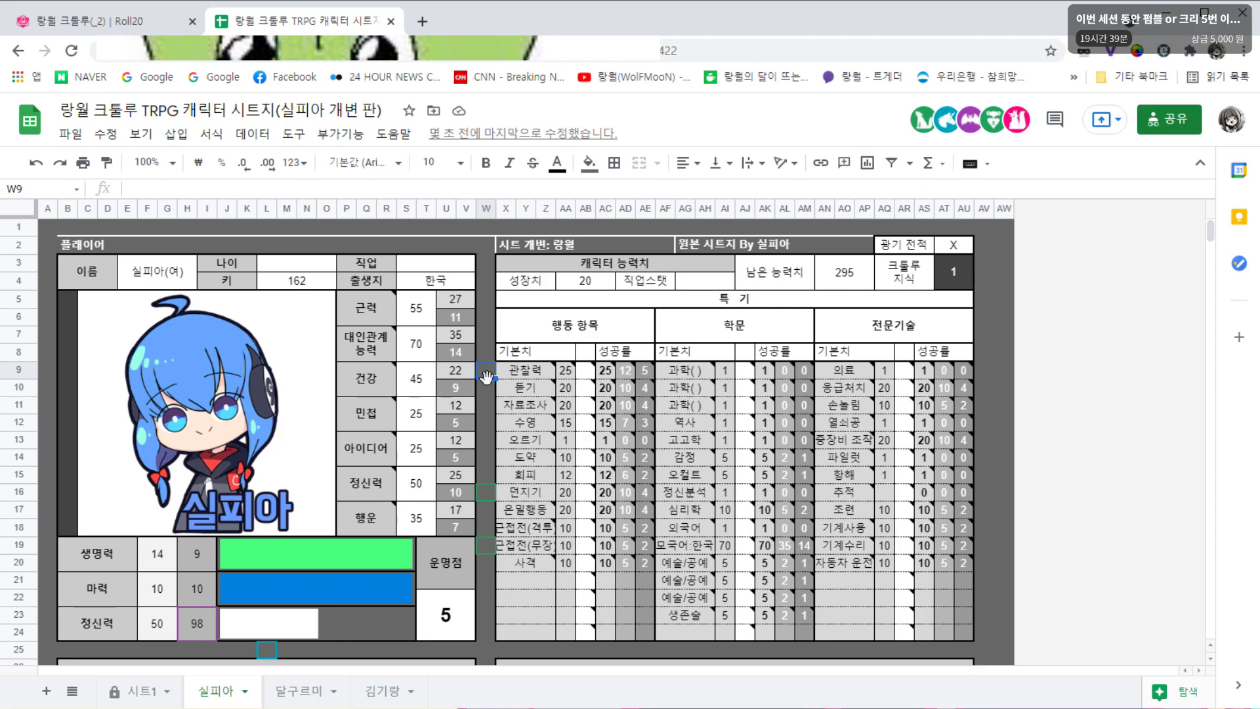
Set the first character's 운명점 to 4
click(438, 615)
text(4)
click(419, 451)
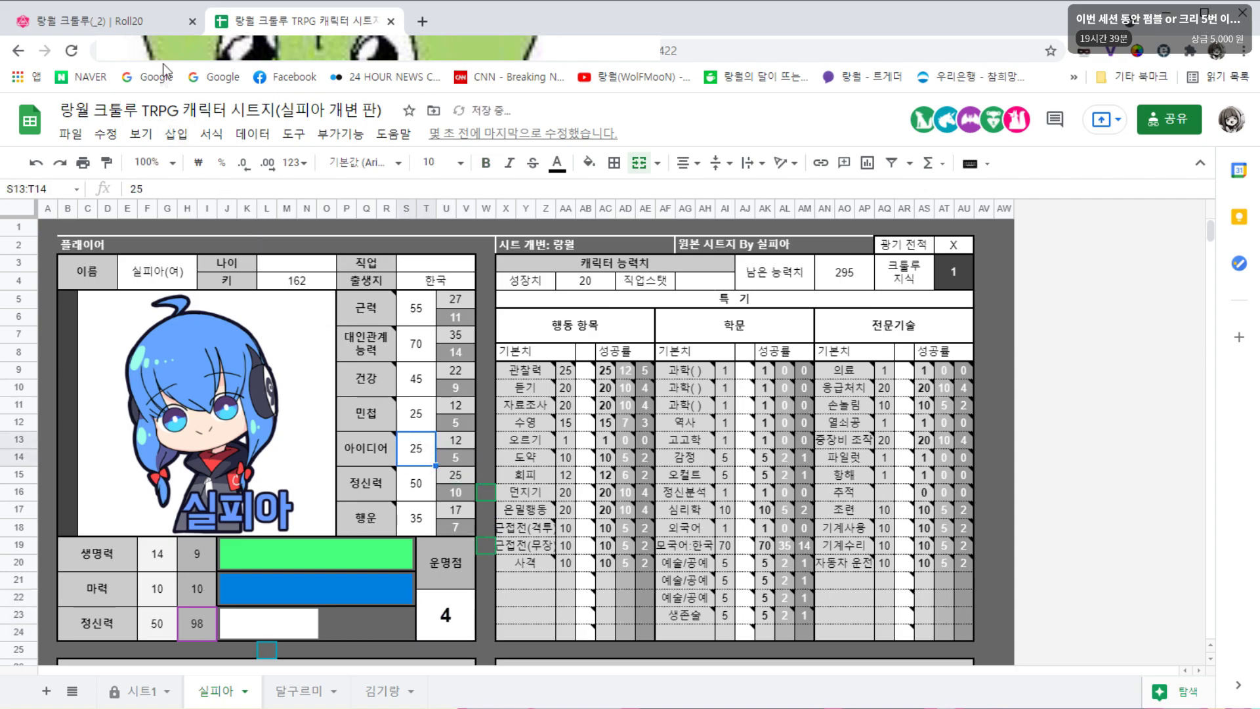
In Roll20, move the third character's token up beside the first character's token and check the new dice roll
click(92, 21)
drag(524, 439, 338, 268)
click(672, 383)
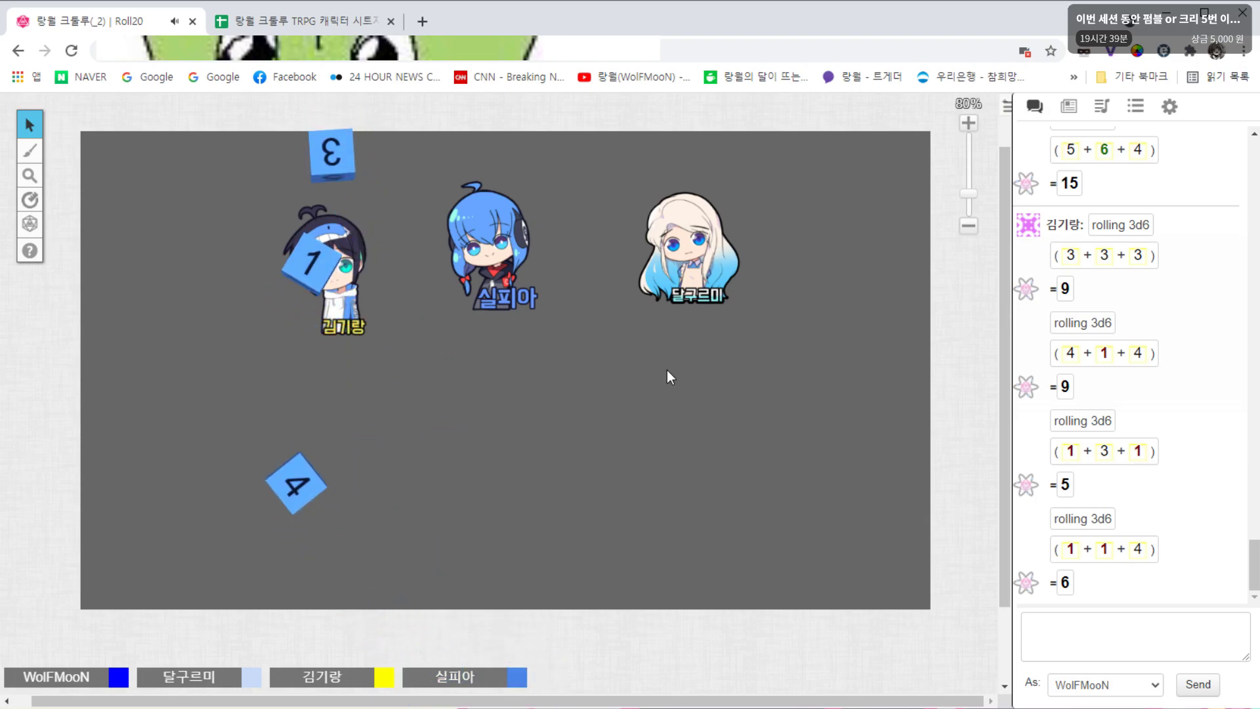
Set the first character's 아이디어 to the rerolled value of 40 on the character sheet
click(302, 21)
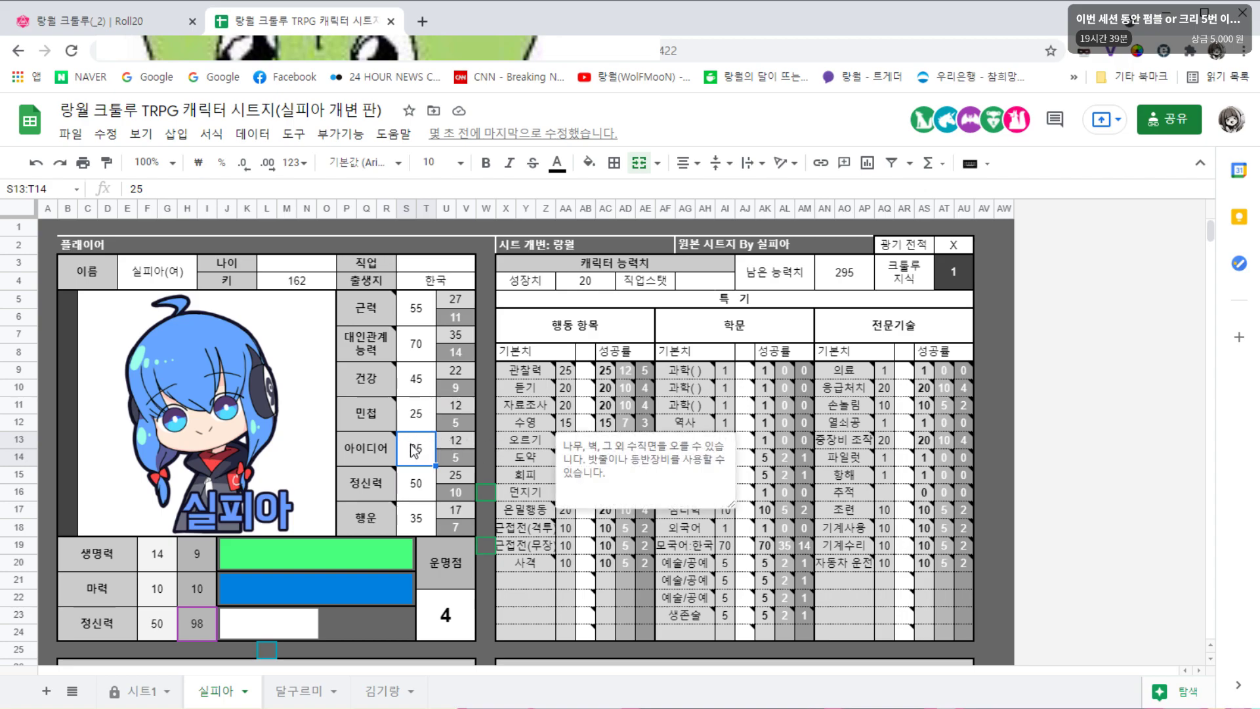
text(40)
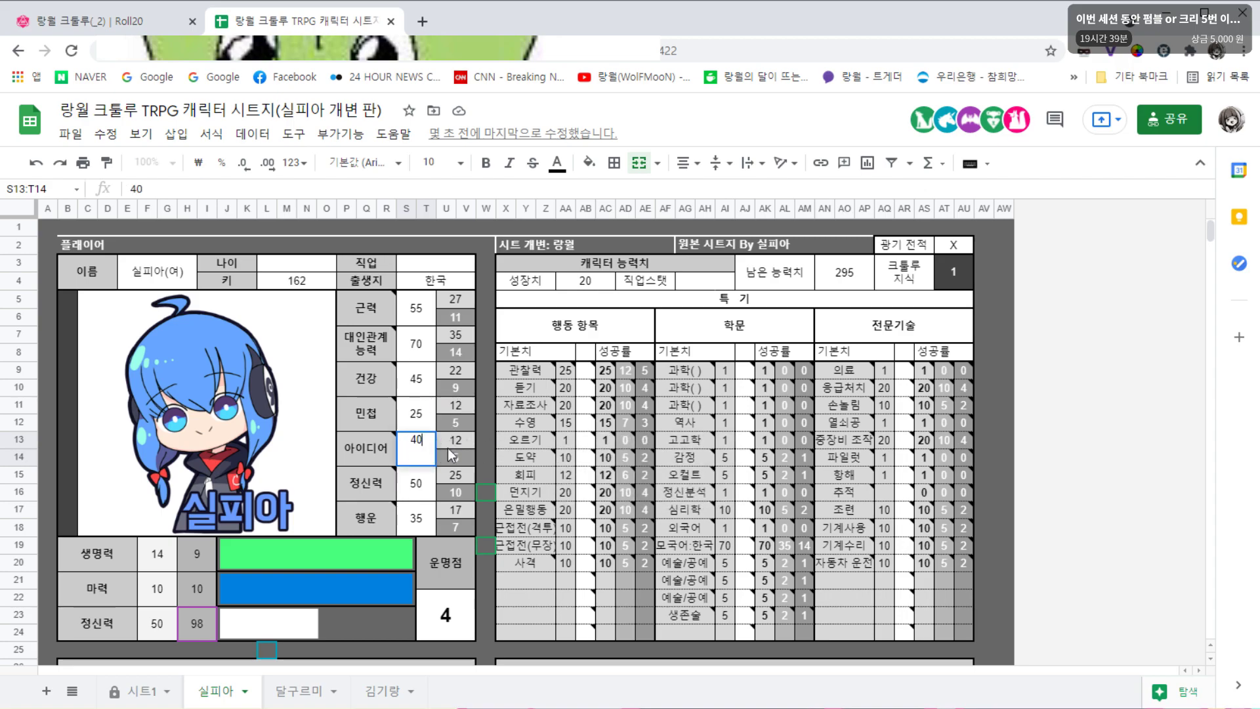
click(489, 445)
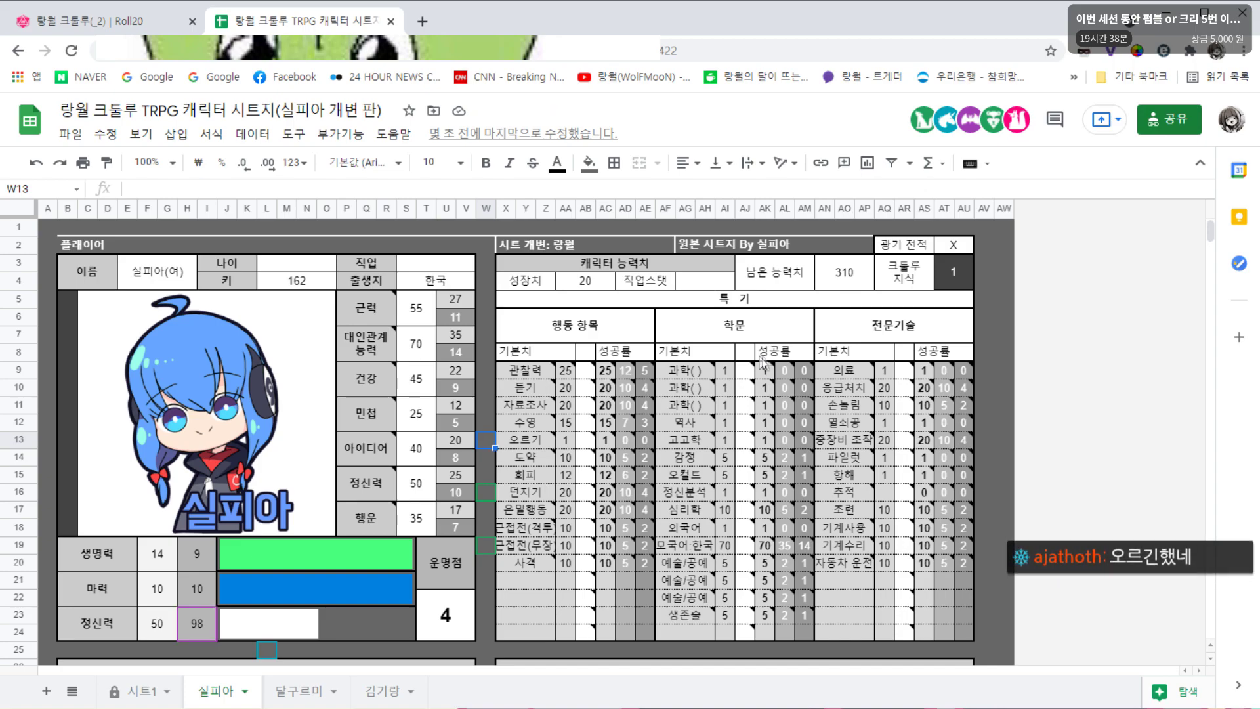
click(491, 424)
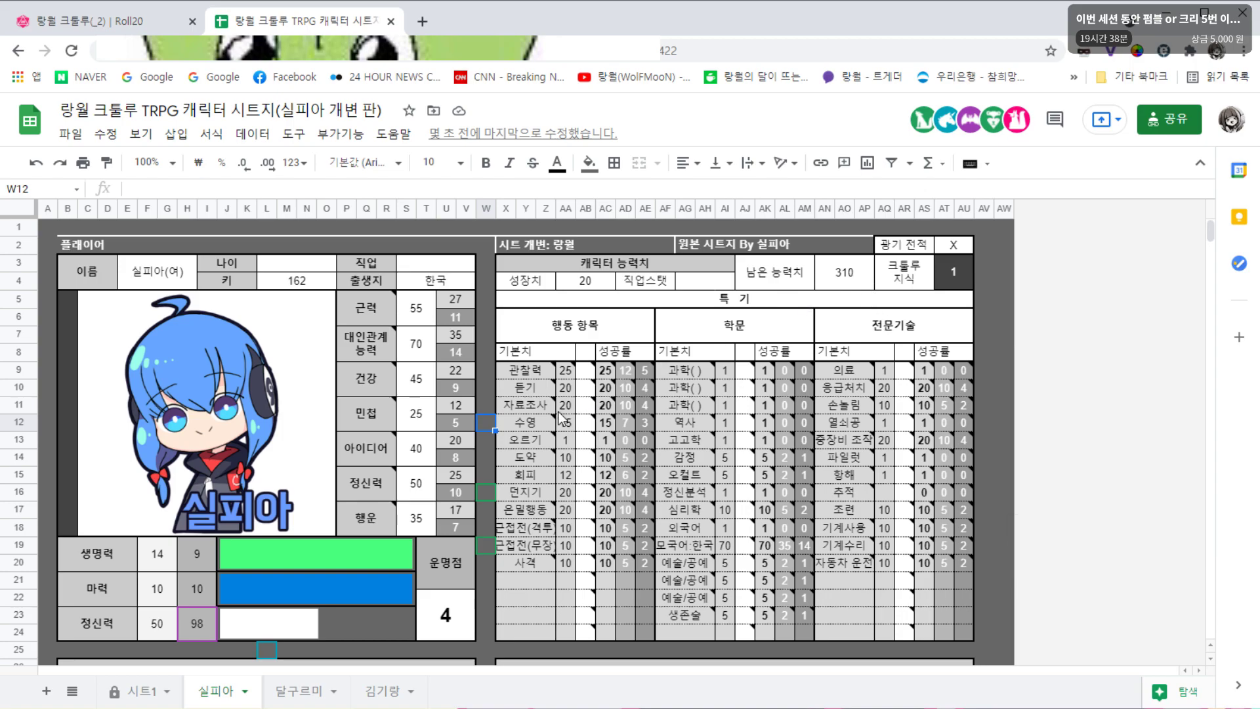
Set the first character's 운명점 to 3 and return to Roll20 to check the next roll
click(459, 617)
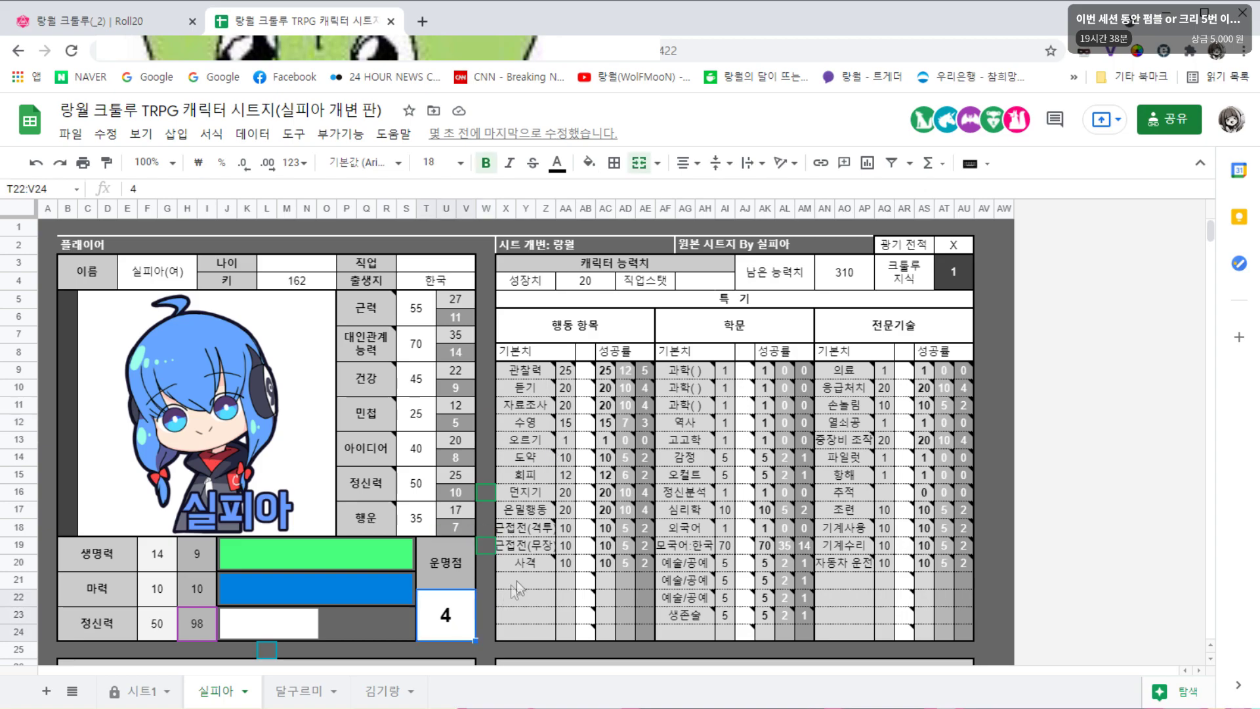
text(3)
click(481, 417)
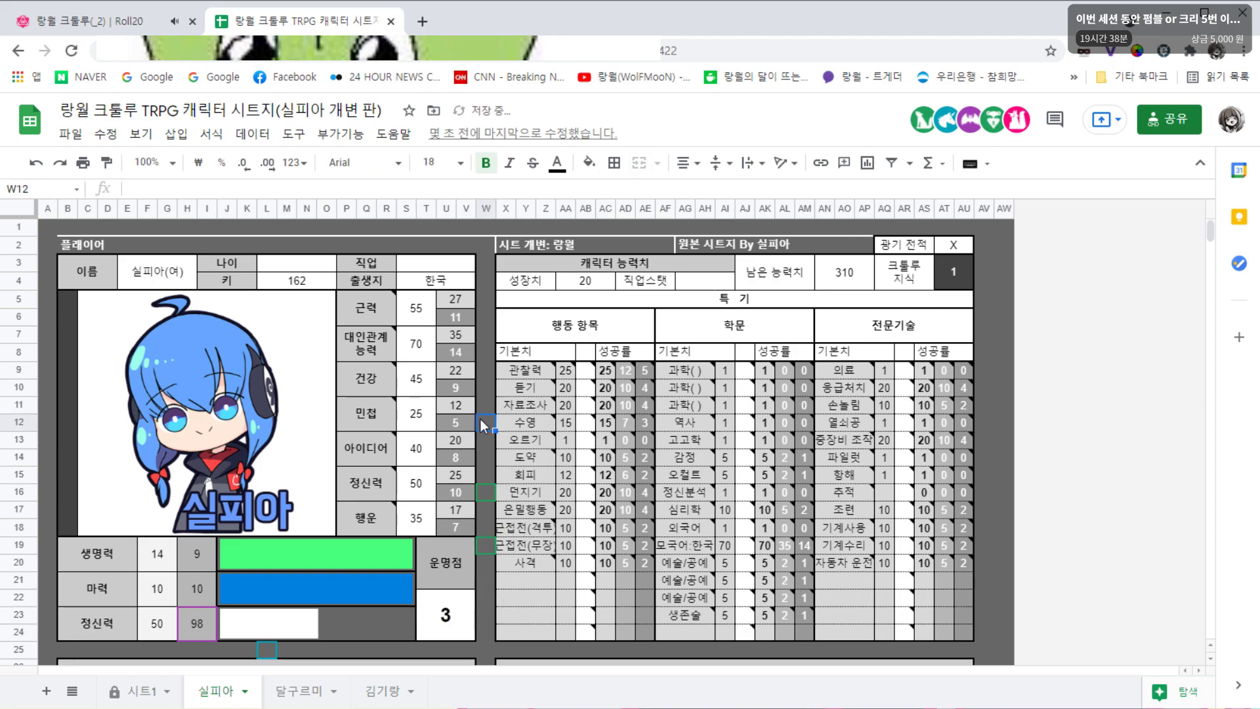
click(99, 21)
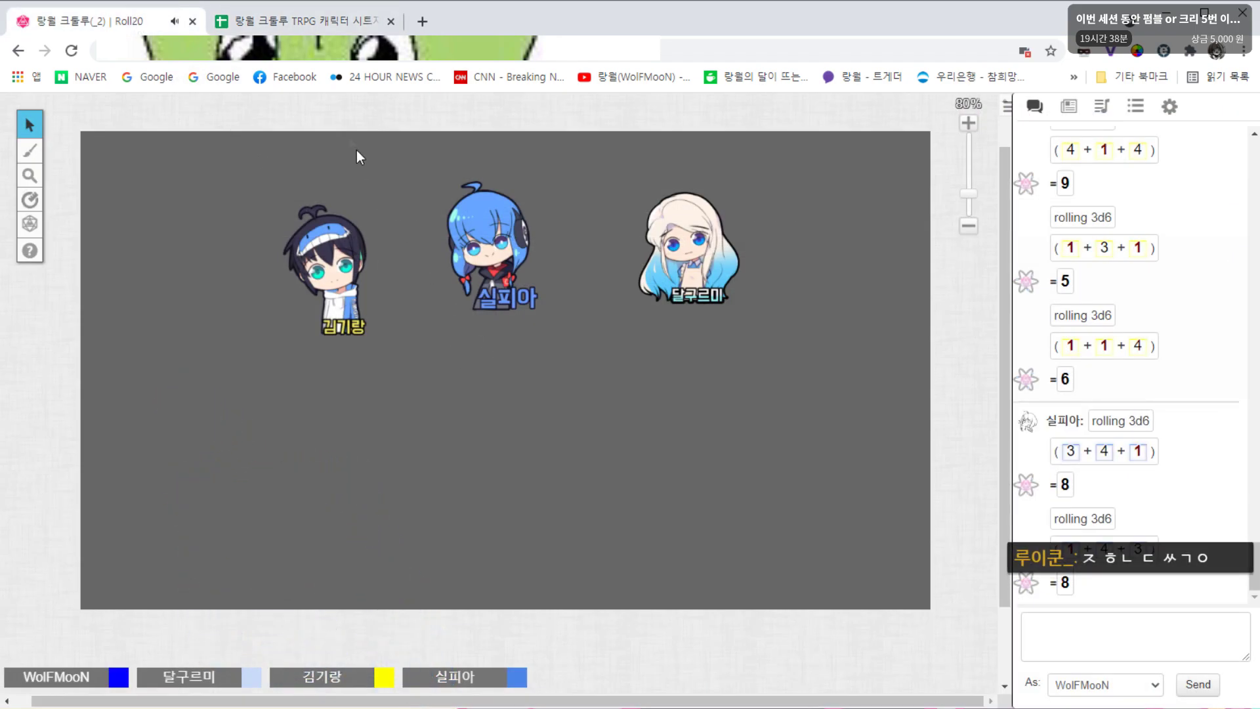
Return to the character sheet and review the first character's stats and 남은 능력치
click(302, 23)
click(486, 444)
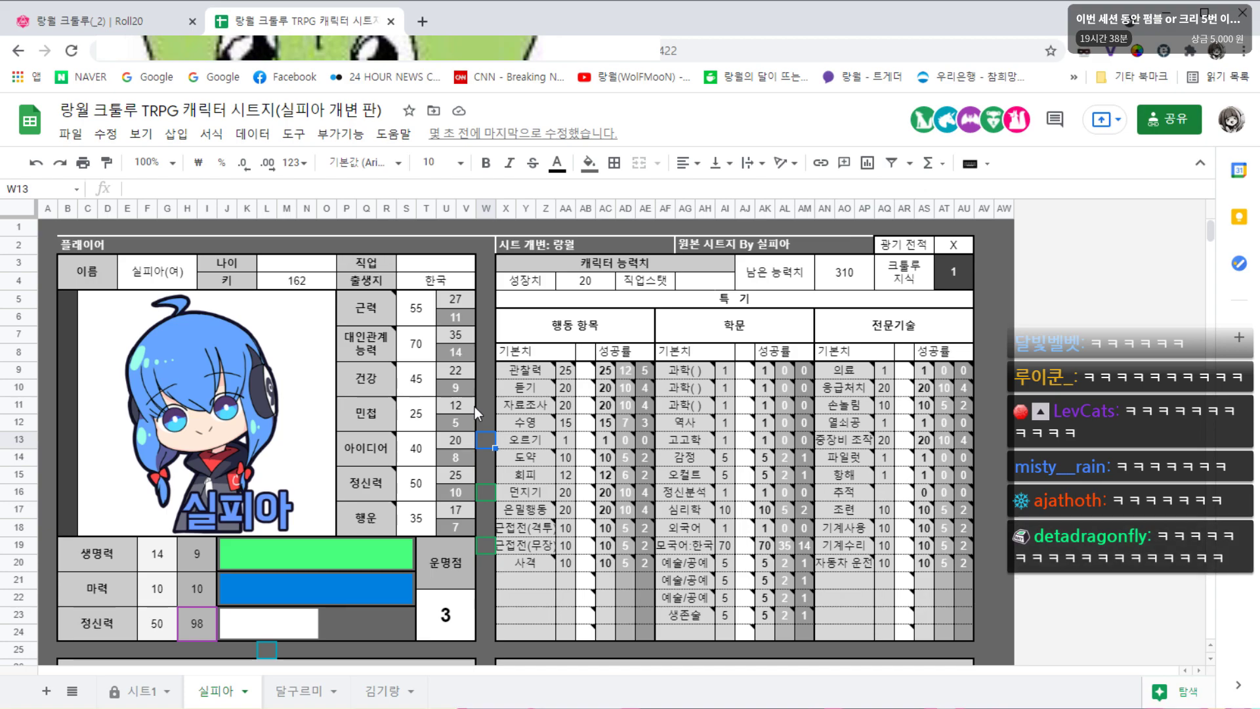
click(822, 284)
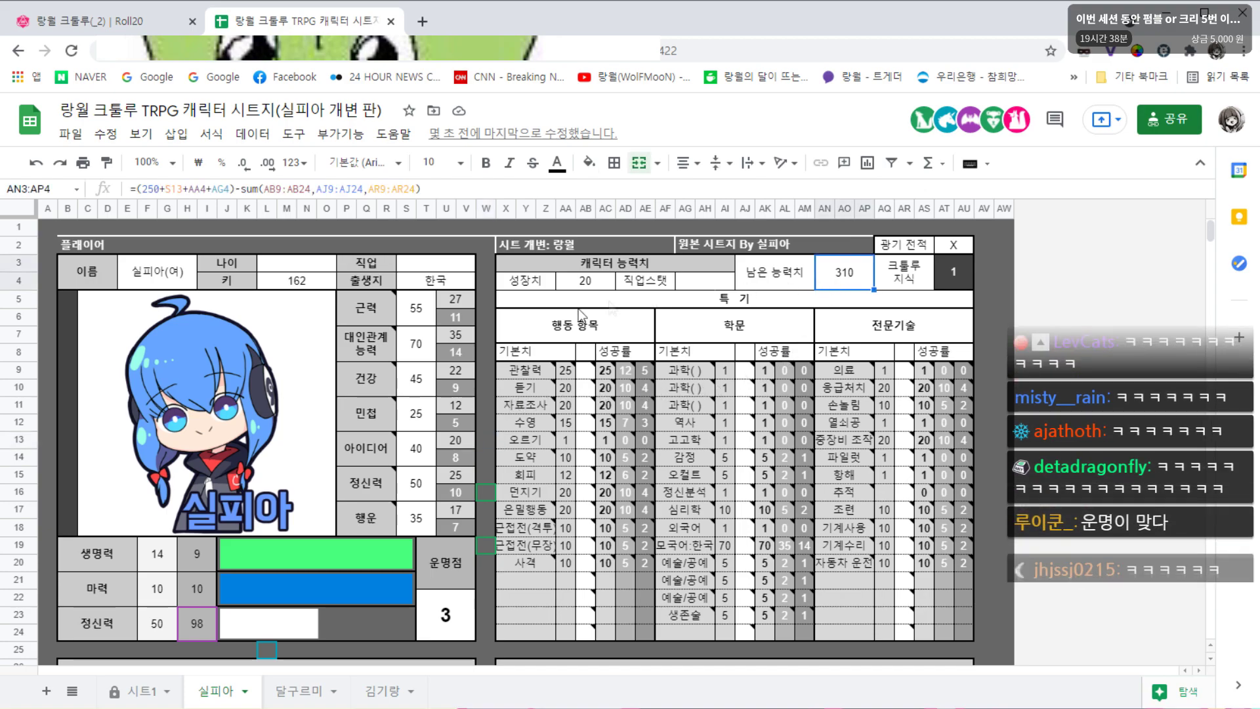
click(485, 387)
click(486, 421)
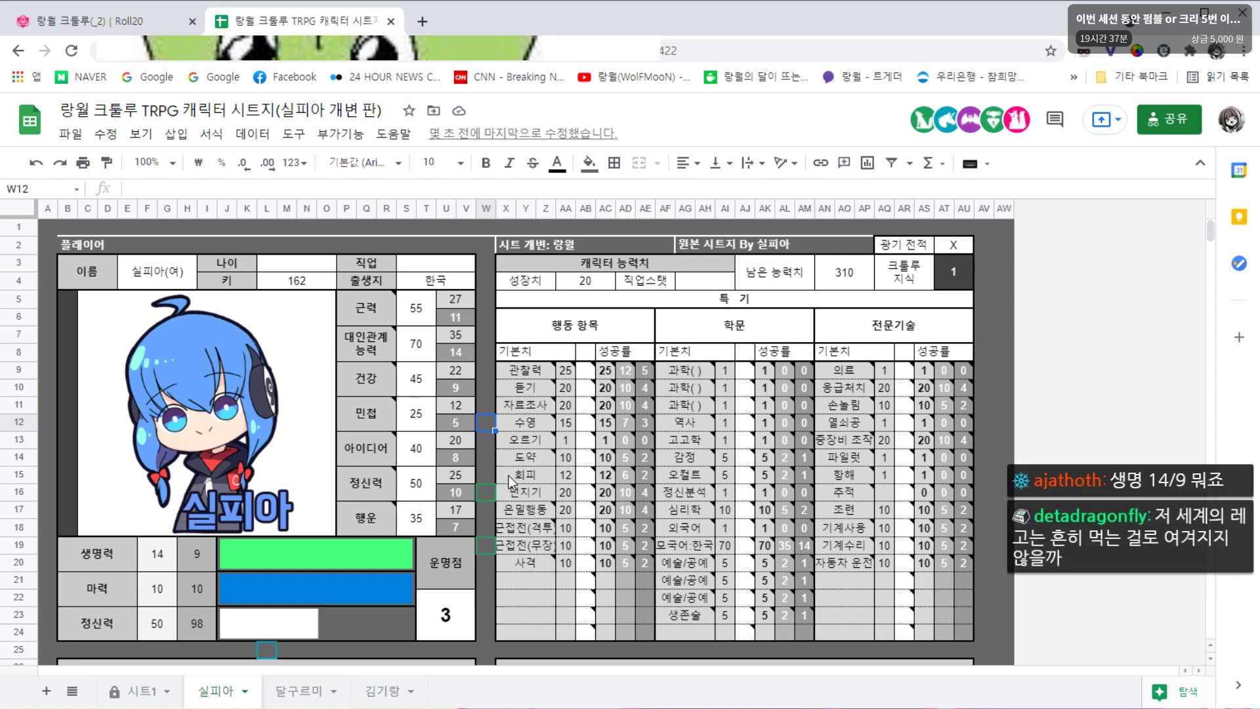
scroll(511, 482, down, 3)
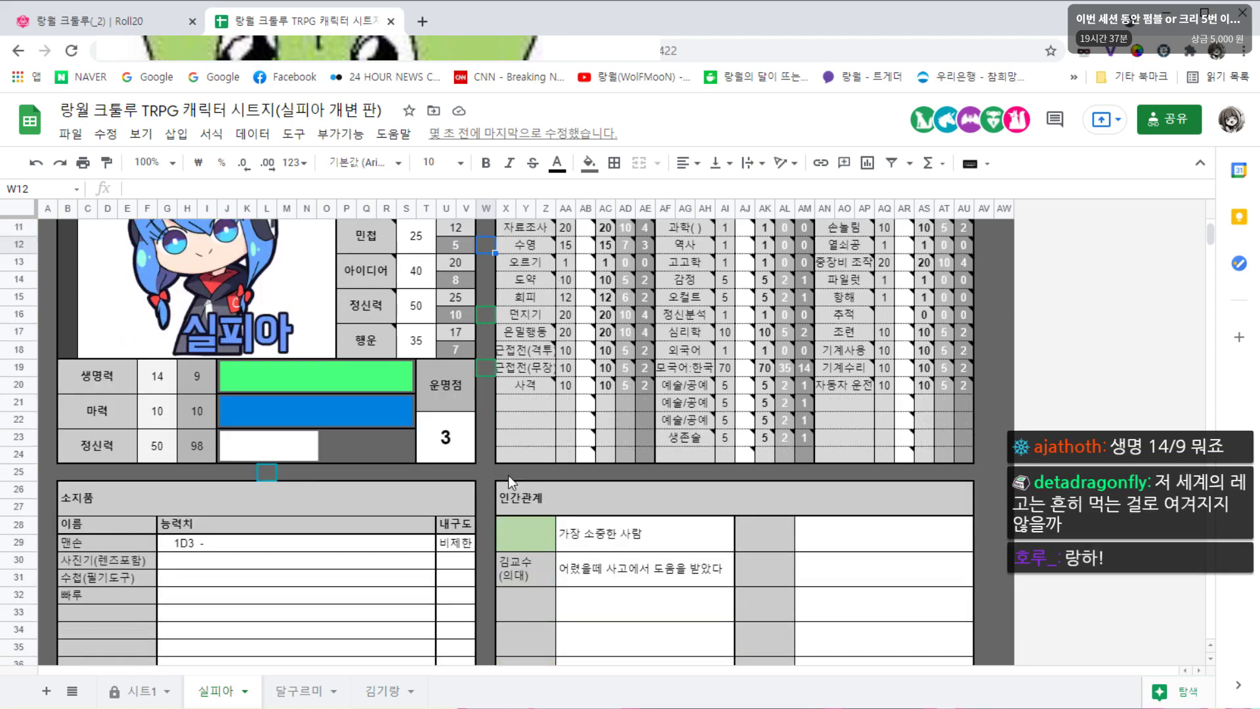
scroll(511, 482, up, 3)
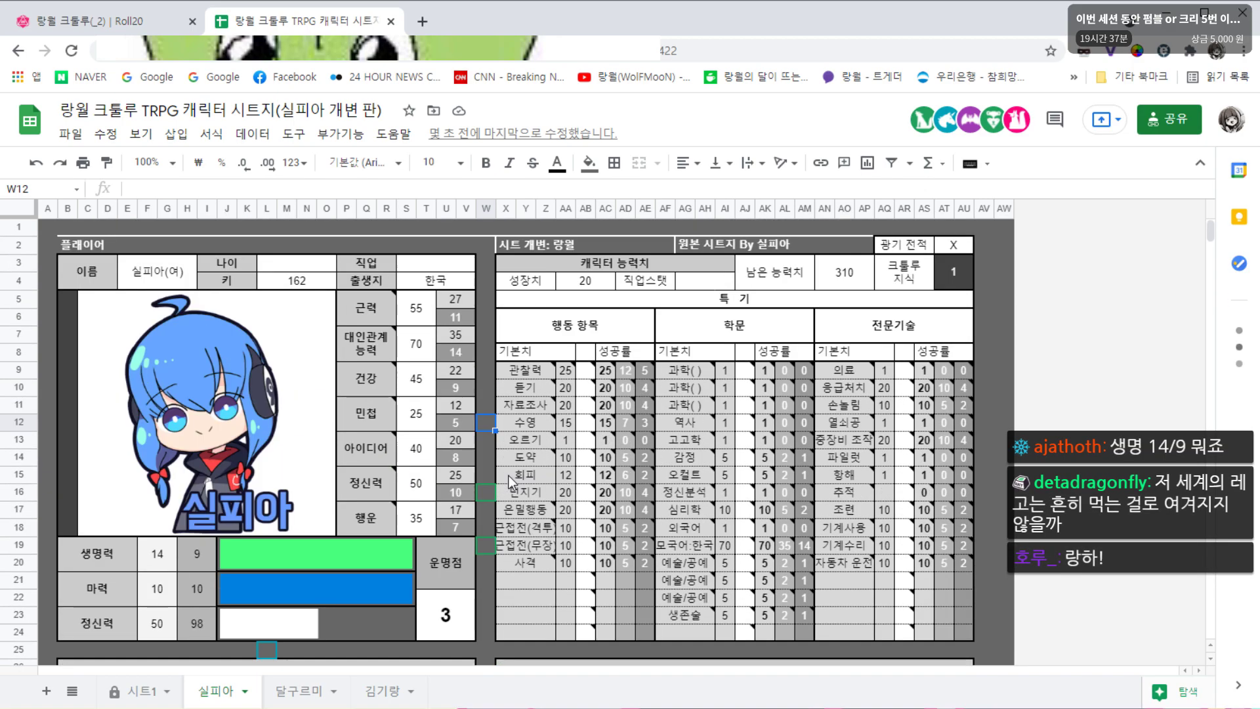
Open the second character's sheet and go through the stats from 근력 to 정신력
click(289, 692)
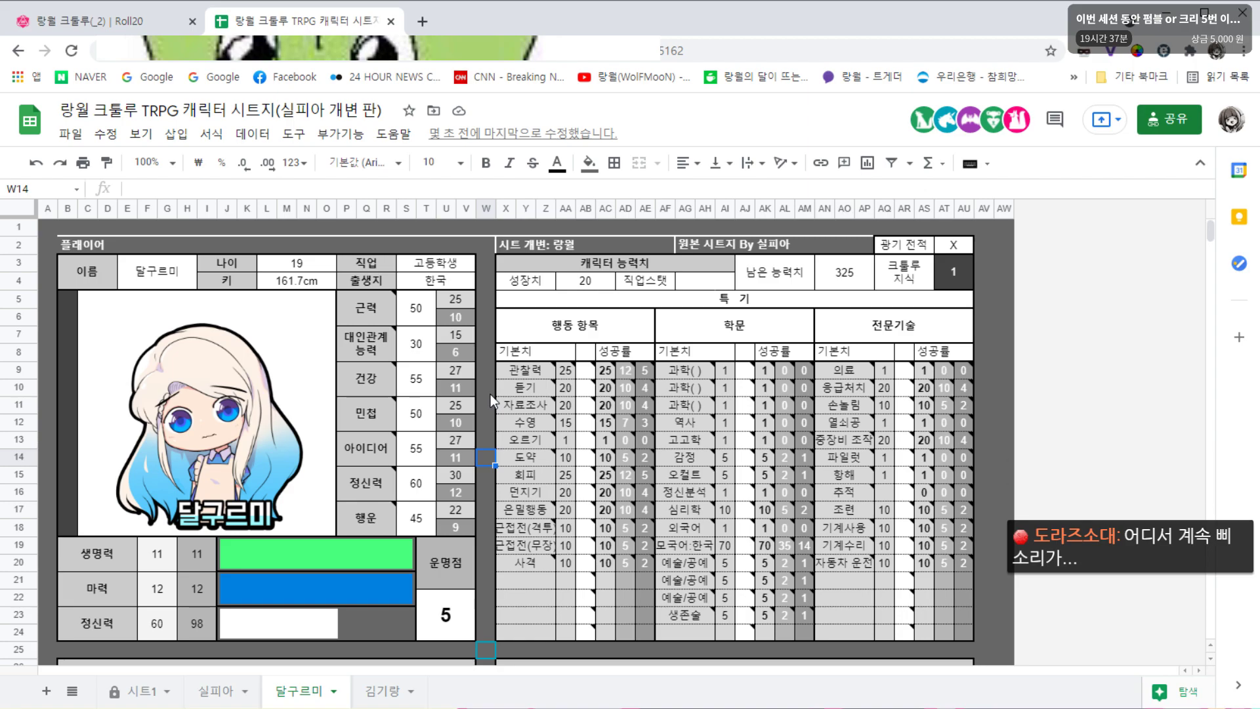
click(490, 394)
click(487, 443)
click(487, 481)
click(488, 442)
click(484, 405)
click(489, 295)
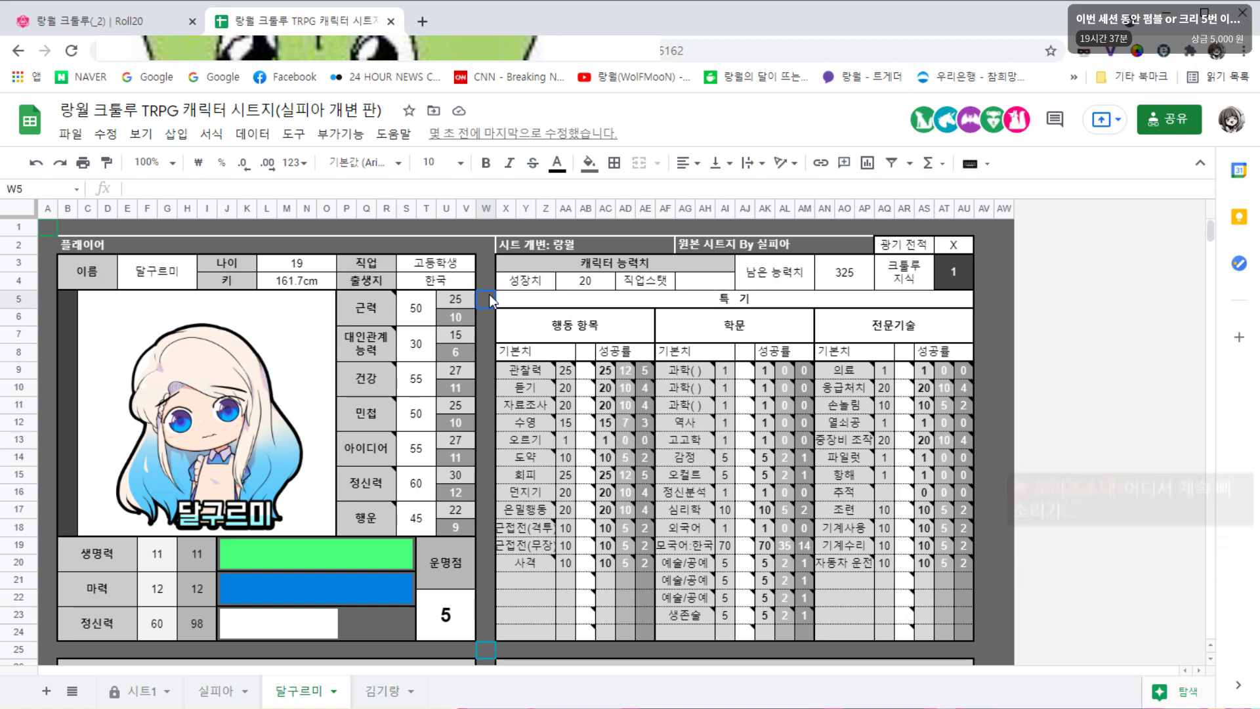
click(486, 331)
click(483, 371)
click(486, 403)
click(485, 439)
click(484, 478)
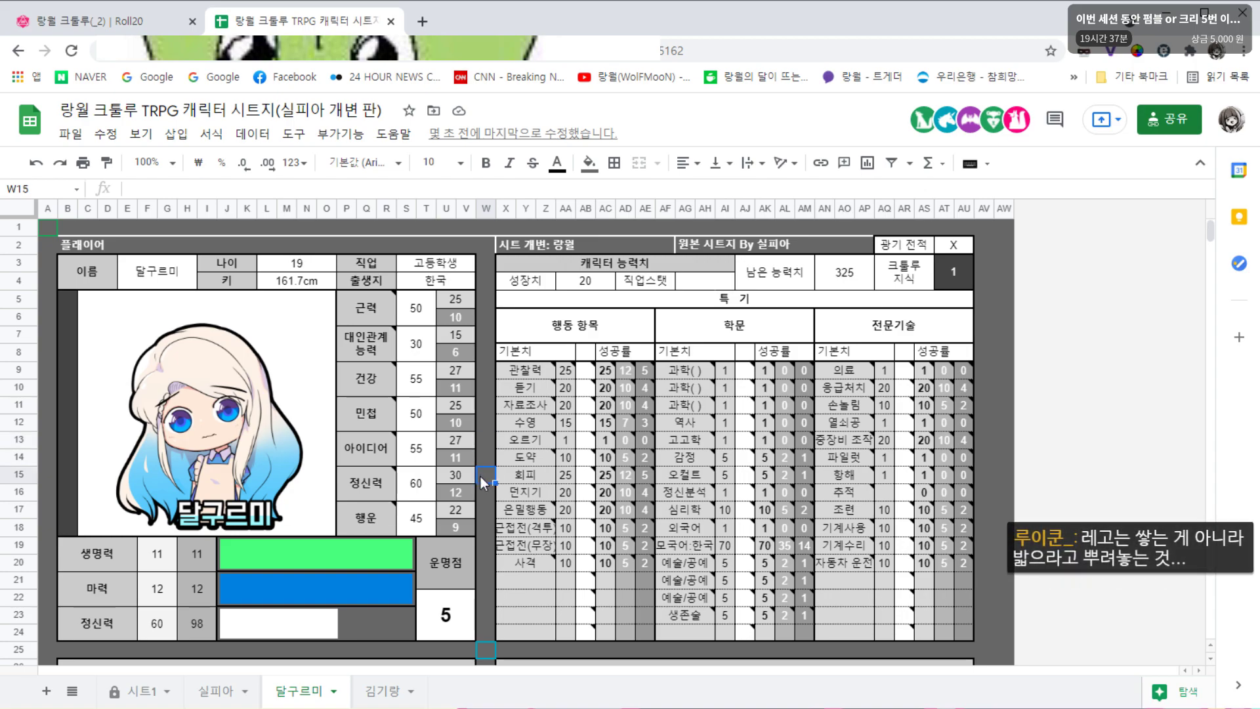
Examine the 남은 능력치 formula on the second character's sheet and the 아이디어 stat it depends on
click(835, 275)
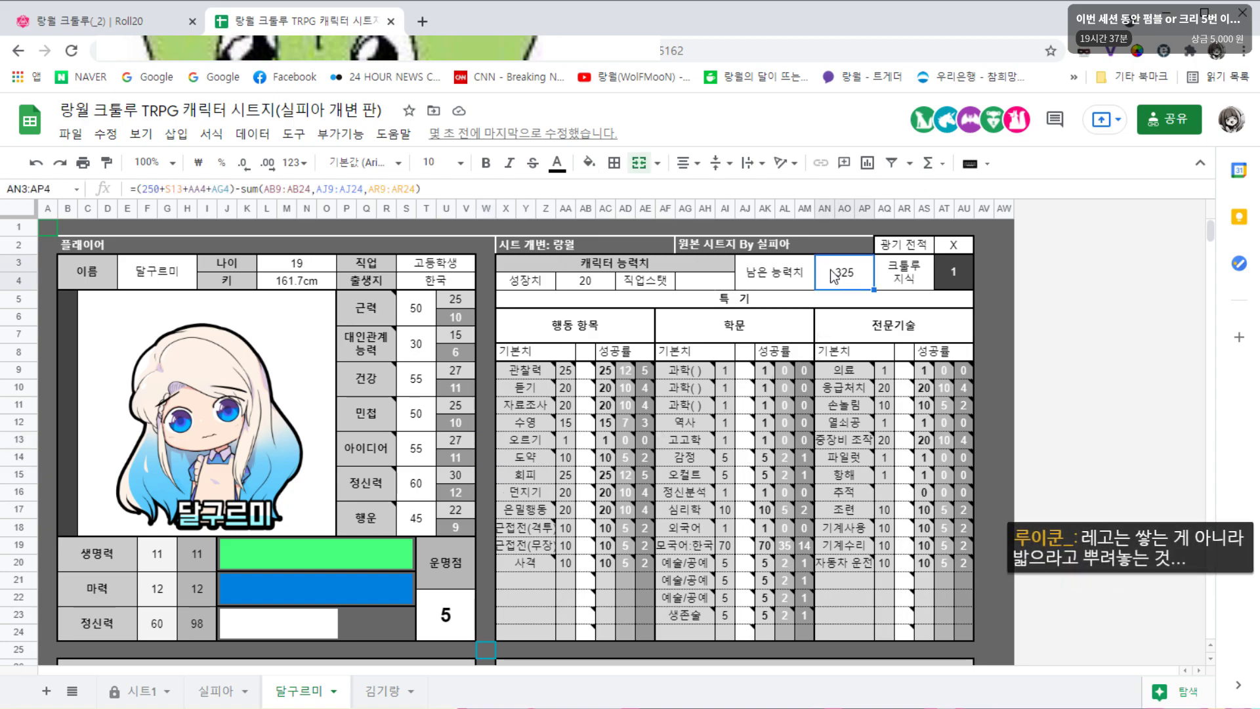
click(486, 301)
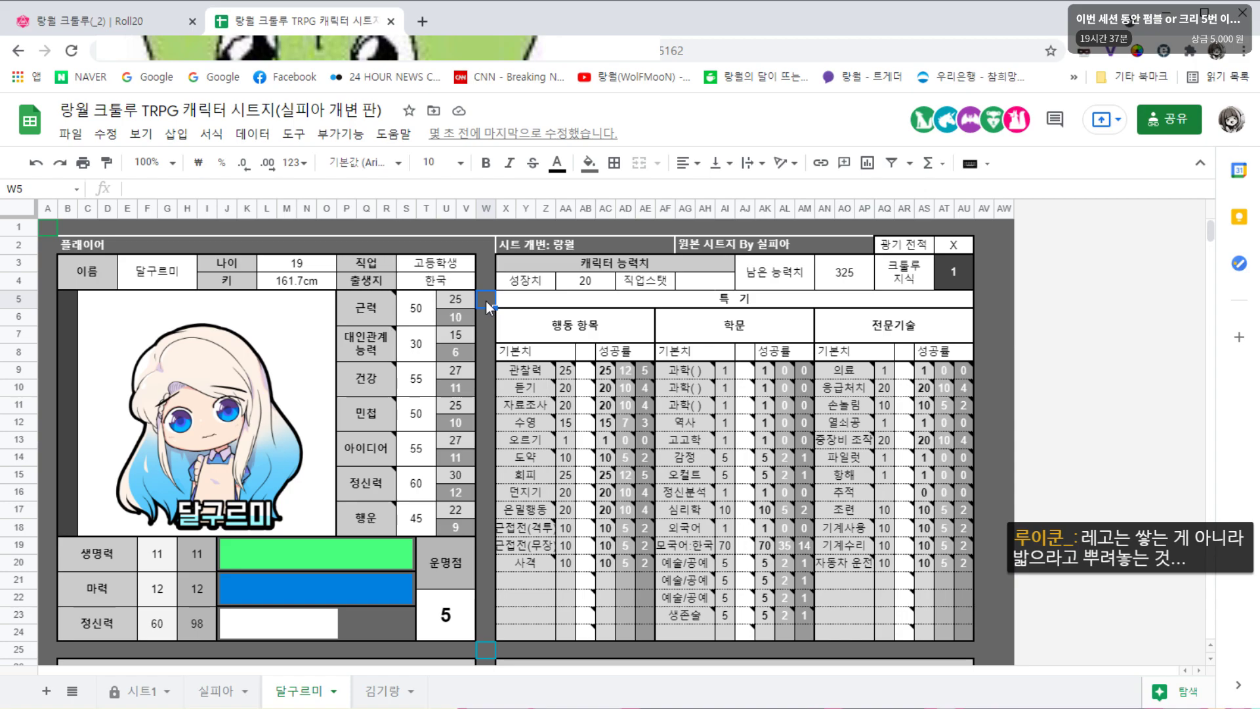
click(869, 282)
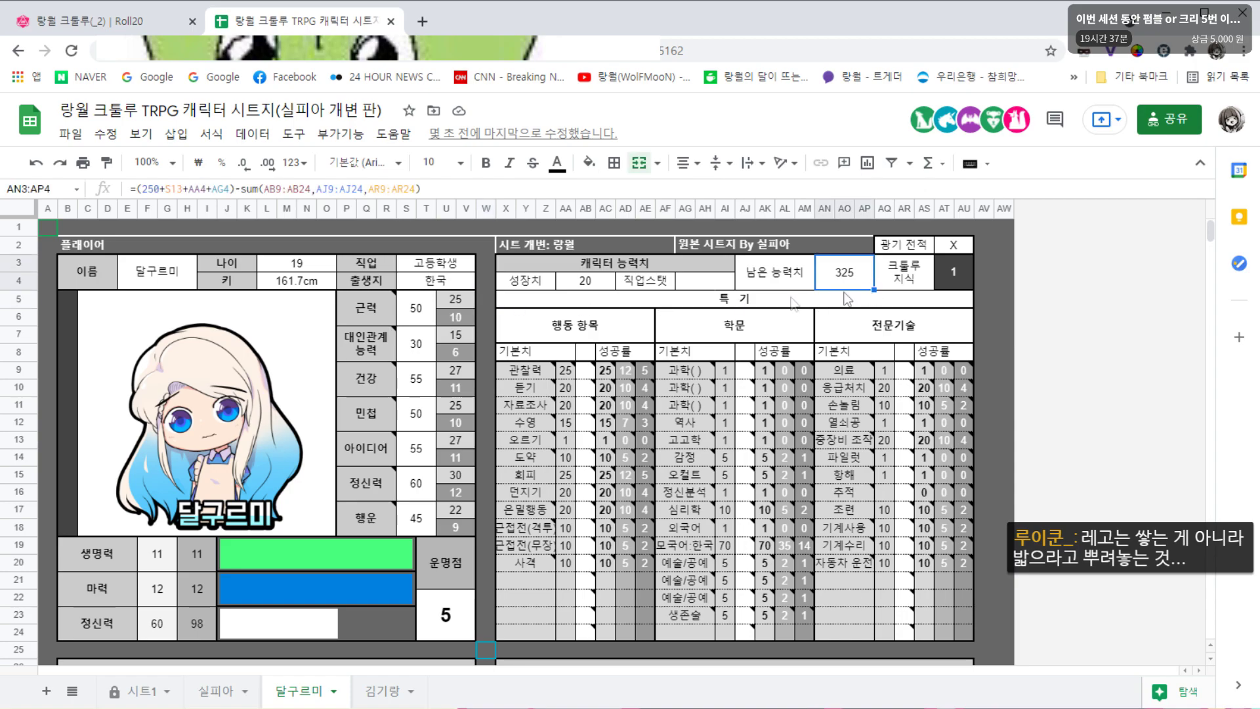
click(489, 303)
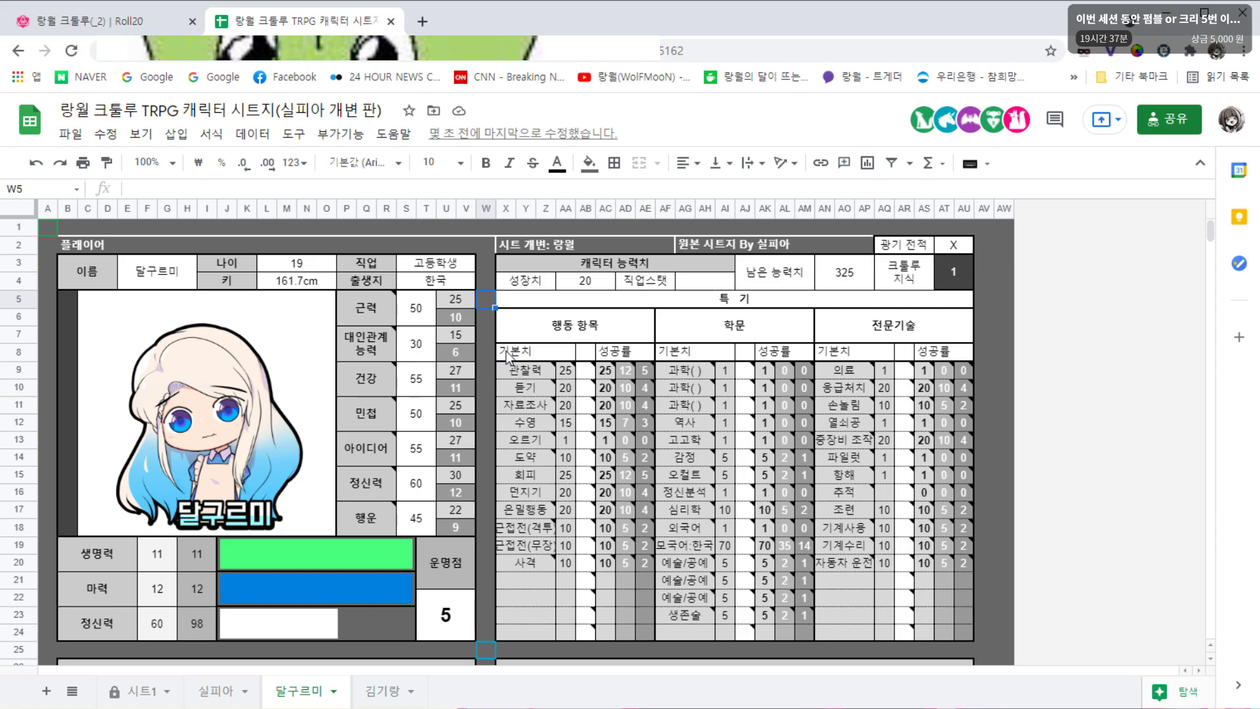
click(846, 286)
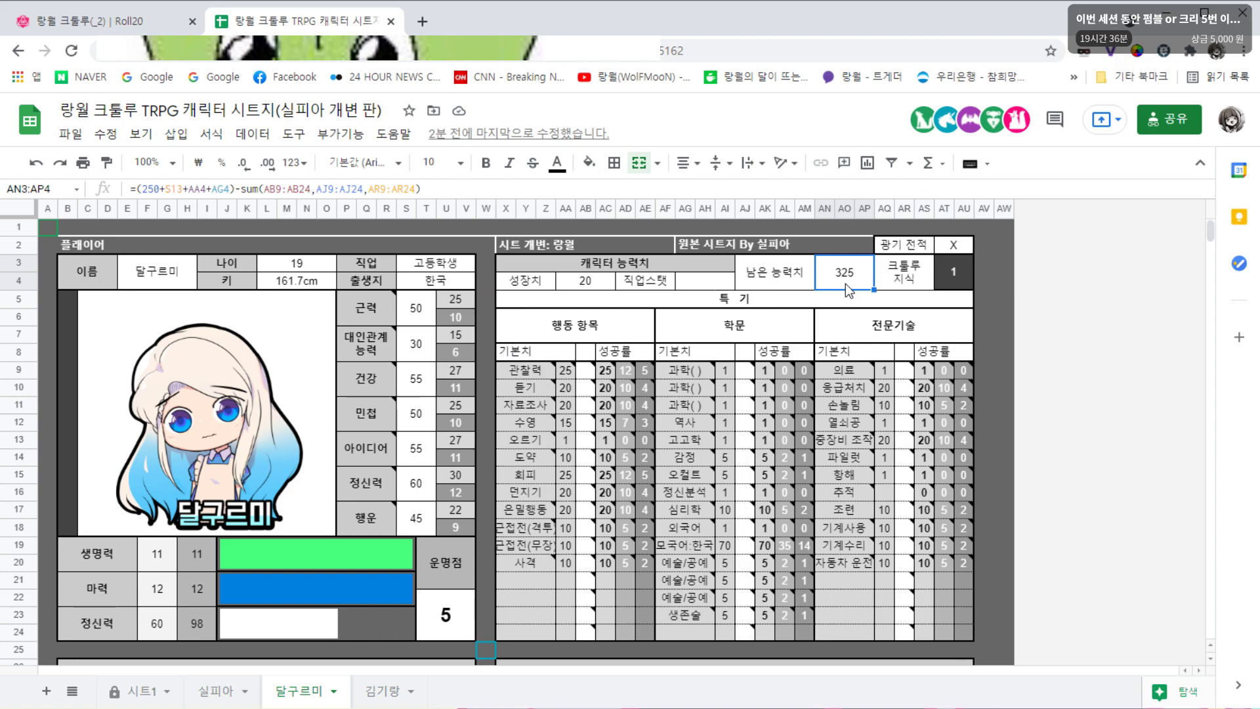
click(416, 453)
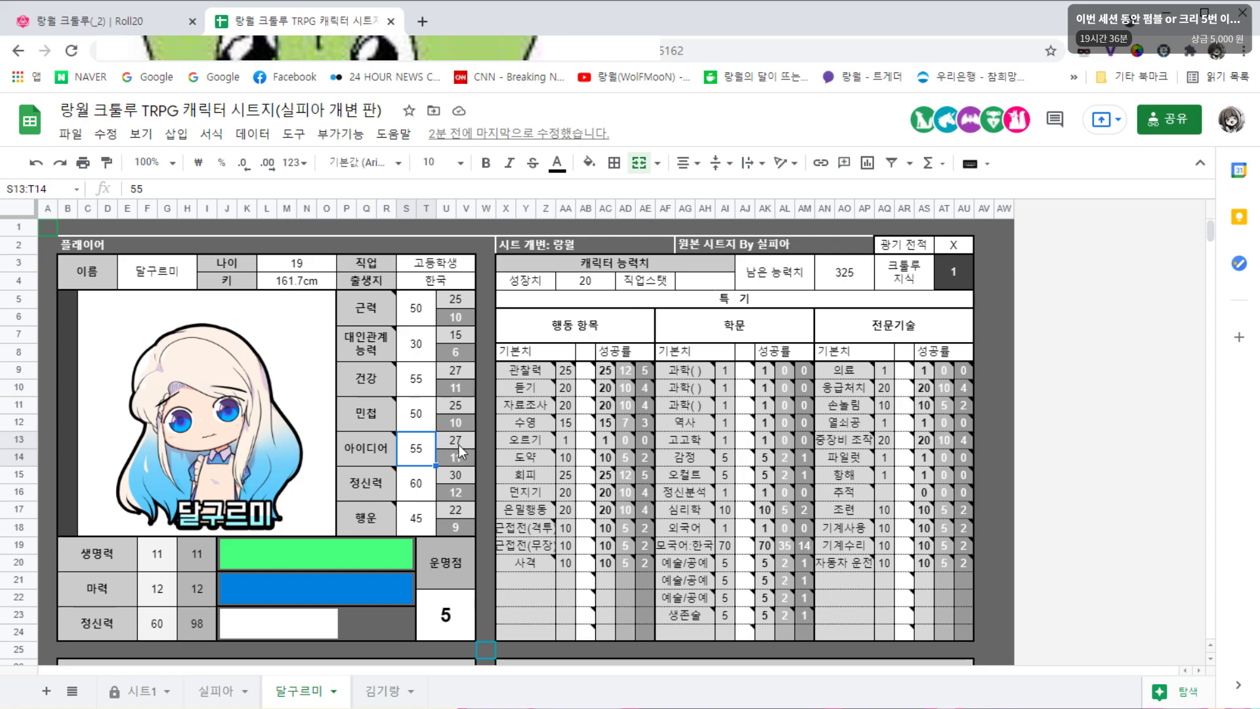
click(487, 337)
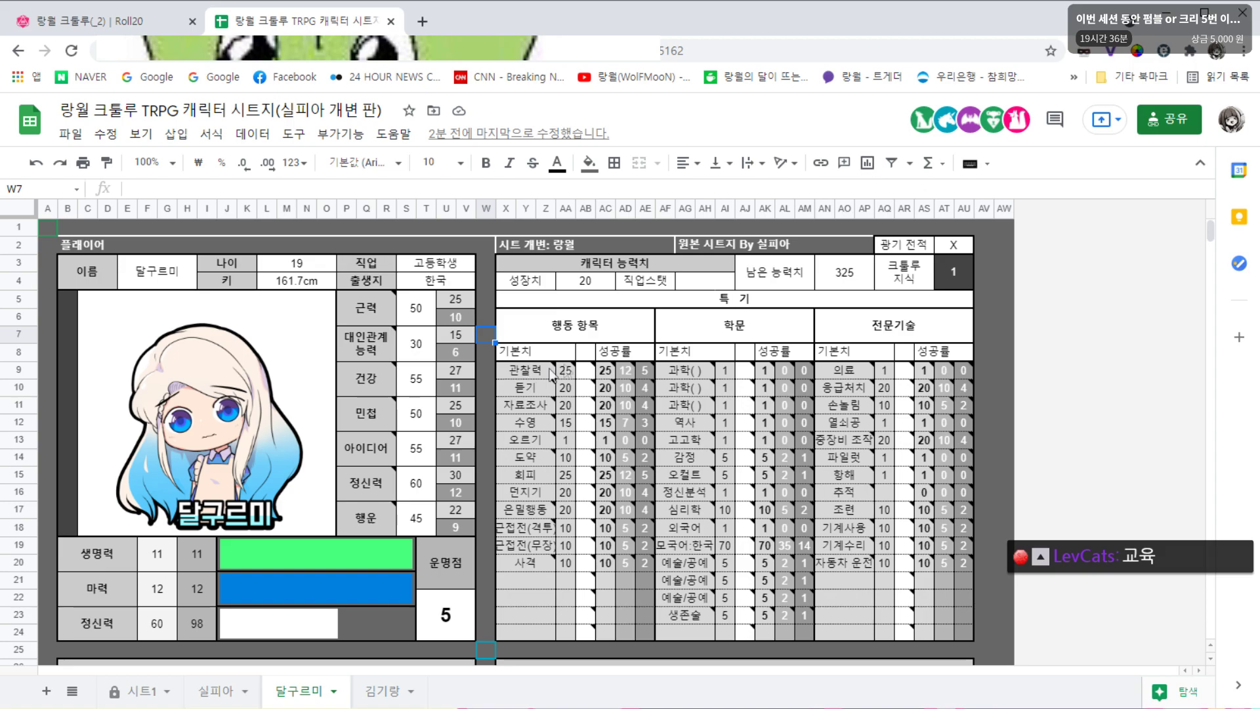
Examine the second character's 직업스탯 field and the stat values from 근력 down to 행운
click(701, 282)
key(Left)
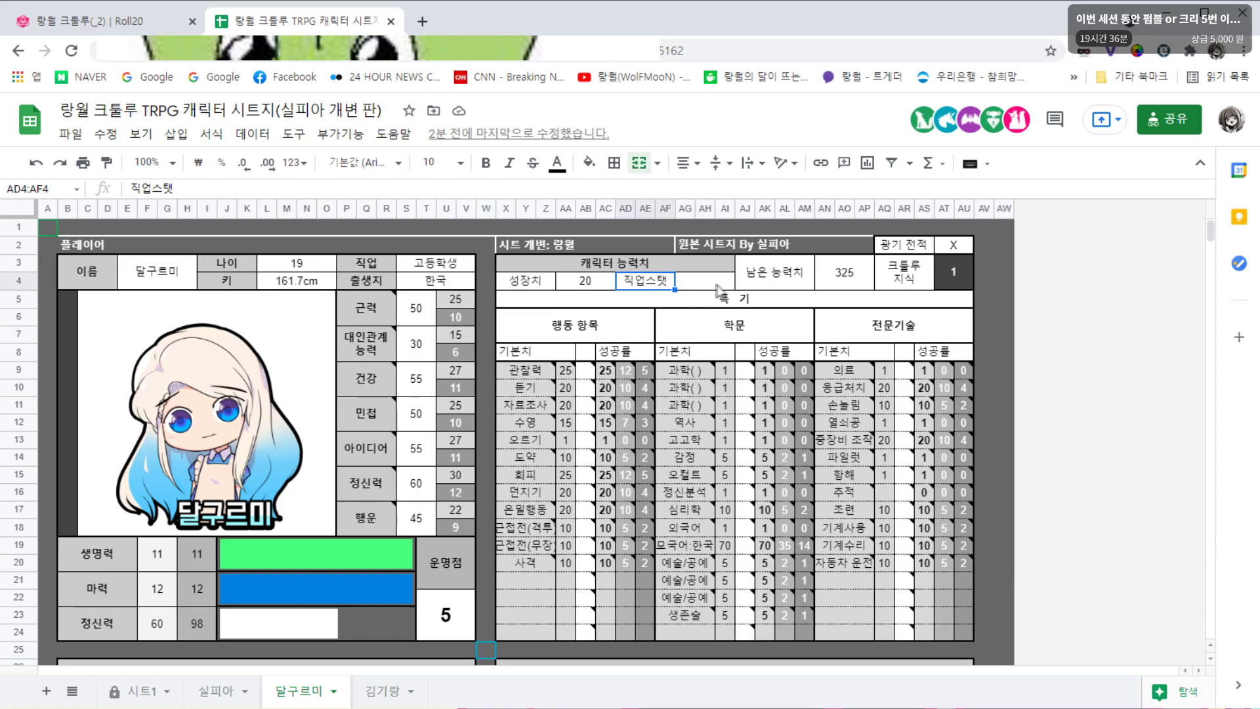
key(Right)
click(415, 308)
key(Down)
key(Down)
key(Down)
key(Down)
key(Down)
key(Down)
click(485, 457)
key(Up)
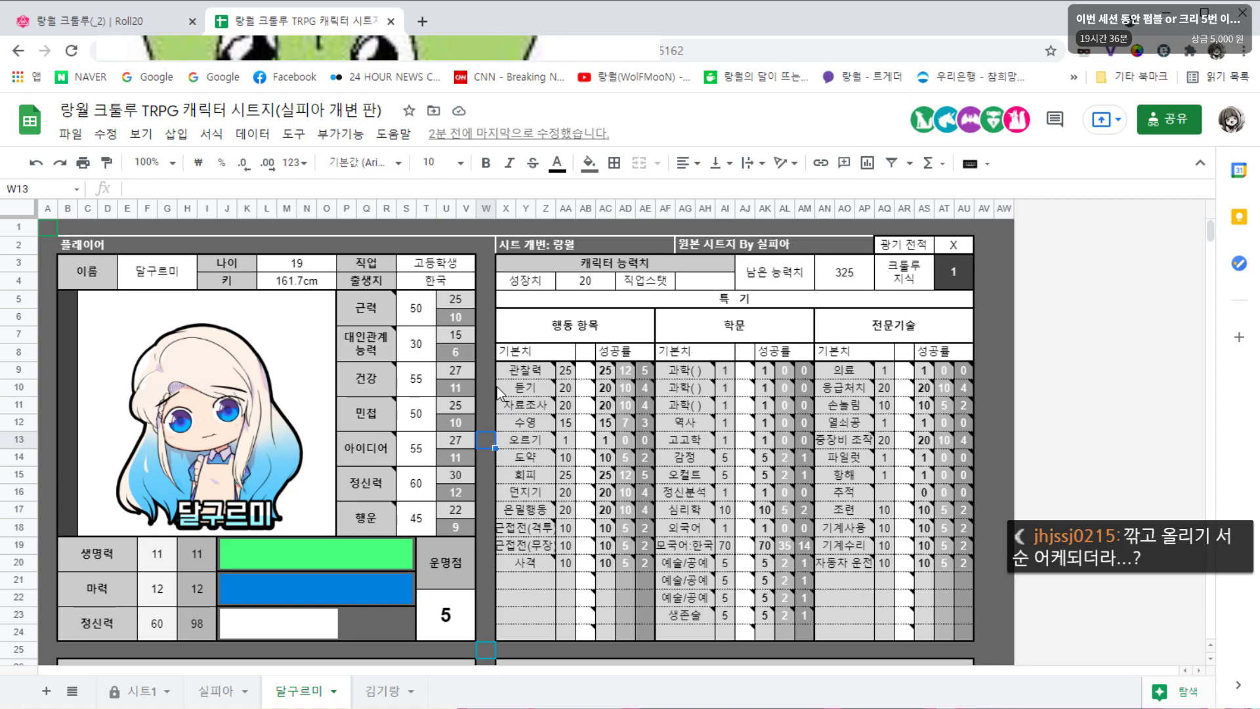
click(490, 352)
key(Down)
key(Down)
key(Down)
key(Down)
key(Down)
key(Down)
key(Down)
key(Down)
key(Down)
key(Up)
key(Up)
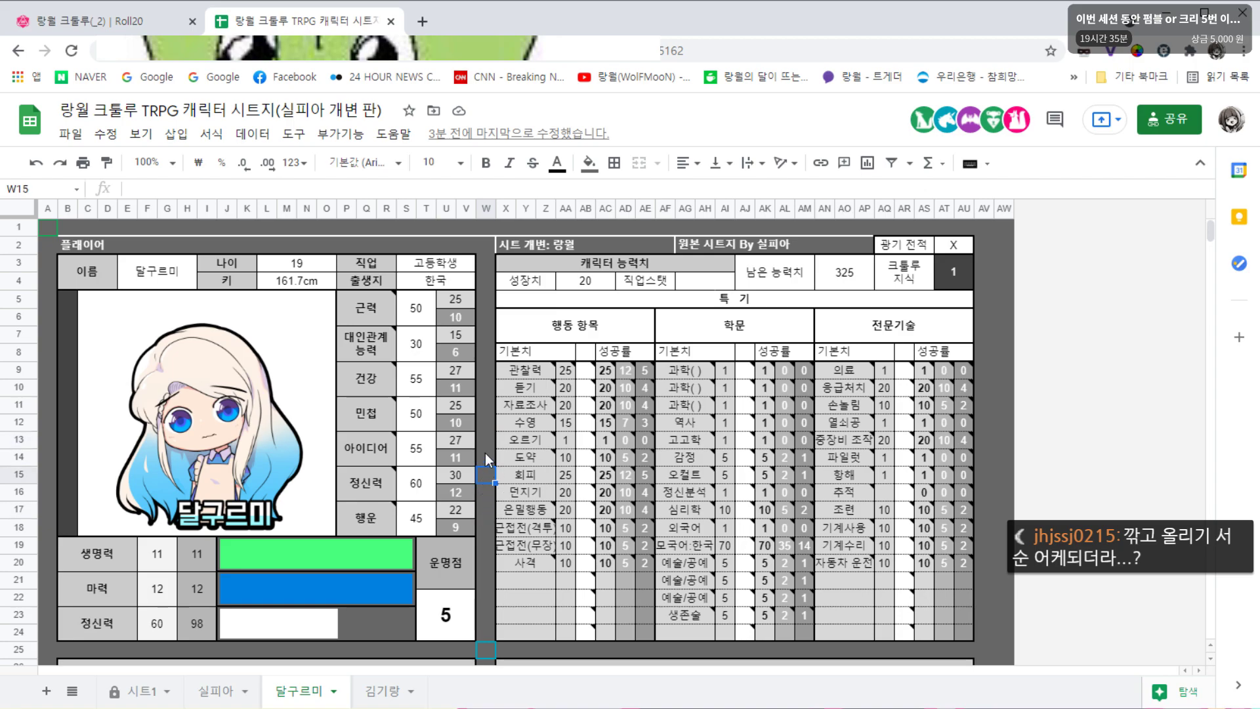
key(Up)
key(Up)
key(Up)
key(Up)
key(Up)
key(Up)
click(482, 335)
click(481, 301)
click(478, 334)
click(487, 363)
click(489, 402)
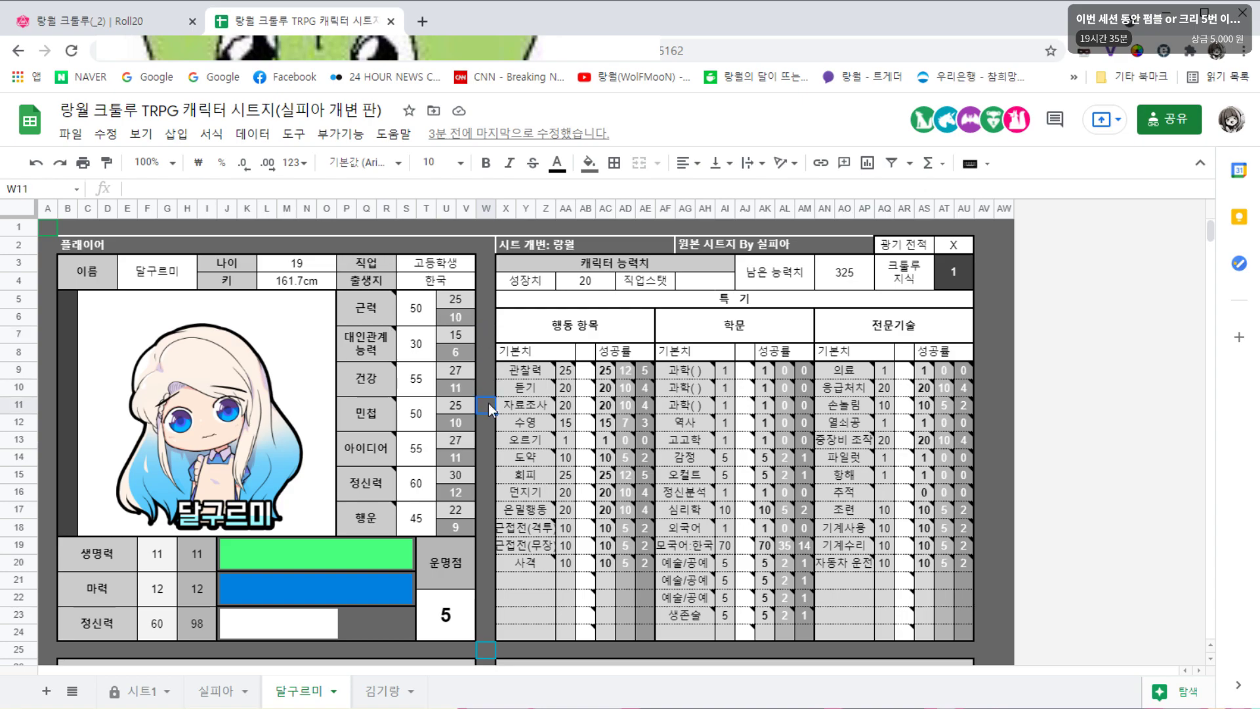
click(491, 443)
click(490, 477)
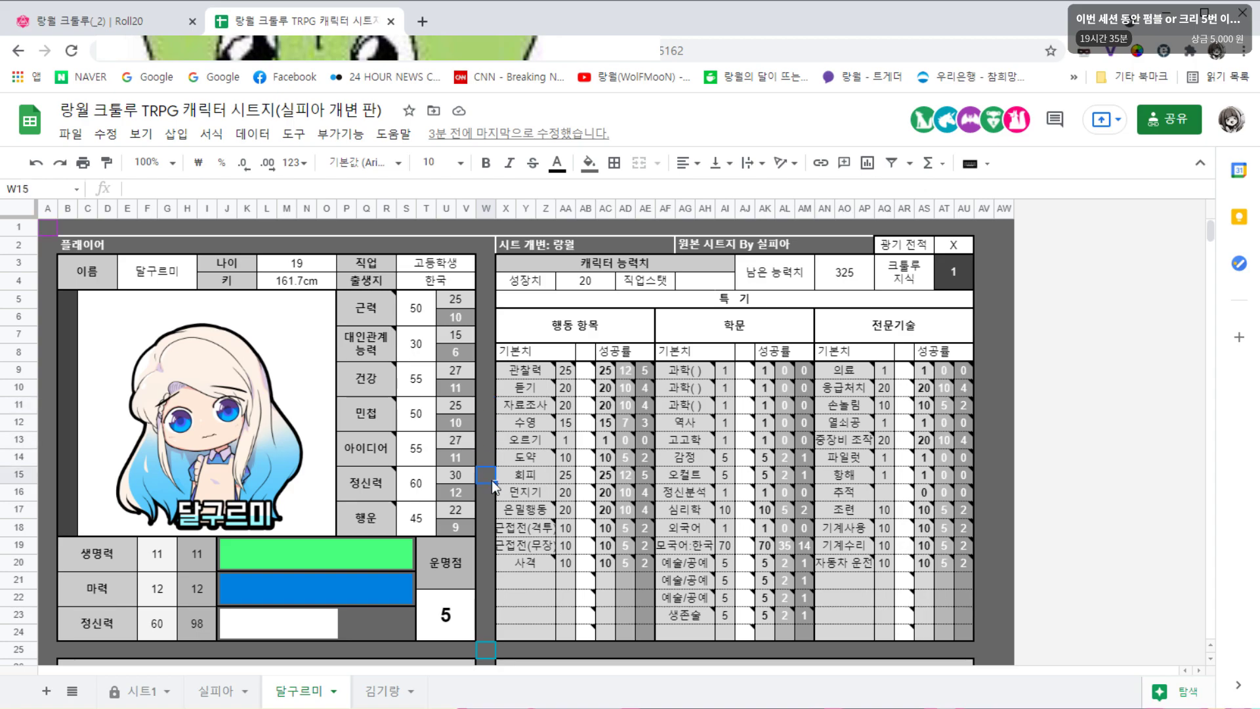
Set the second character's 운명점 to 4
click(218, 691)
click(284, 695)
click(439, 622)
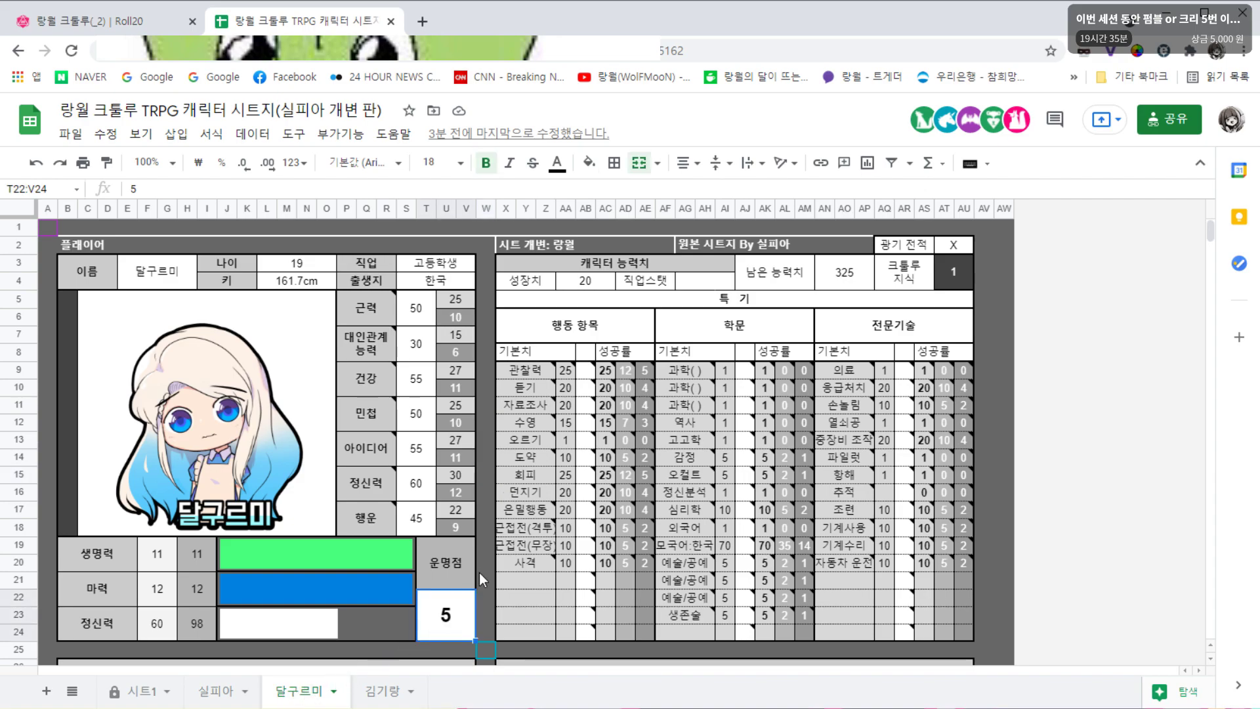
text(4)
click(481, 522)
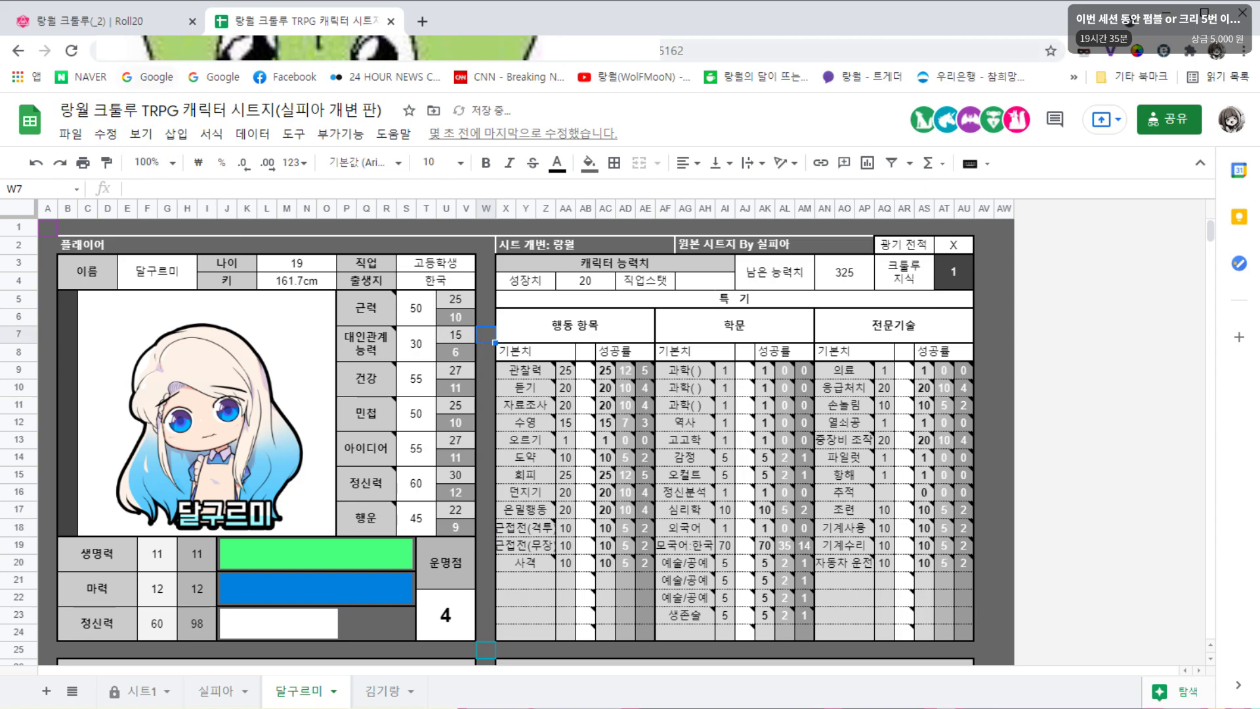
Check the new dice roll in Roll20 and set the second character's 대인관계 능력 to 20 on the sheet
key(ctrl+shift+Tab)
key(ctrl+Tab)
key(ctrl+shift+Tab)
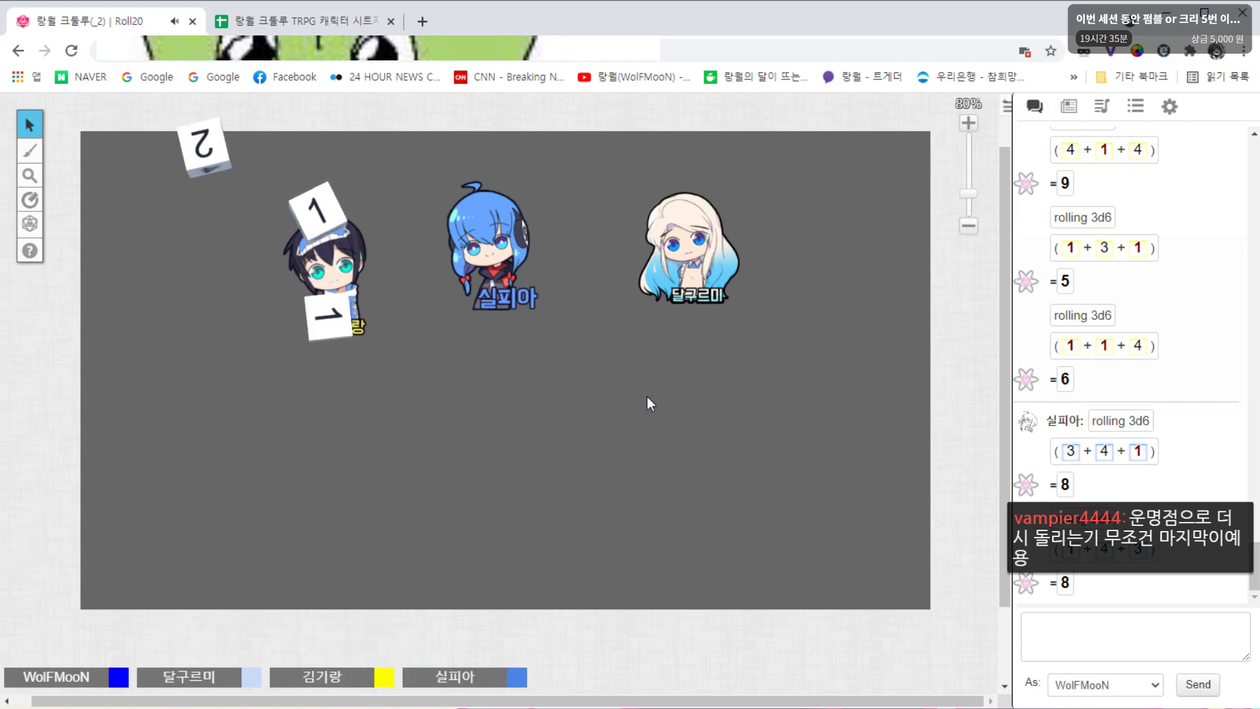
click(286, 22)
key(ctrl+shift+Tab)
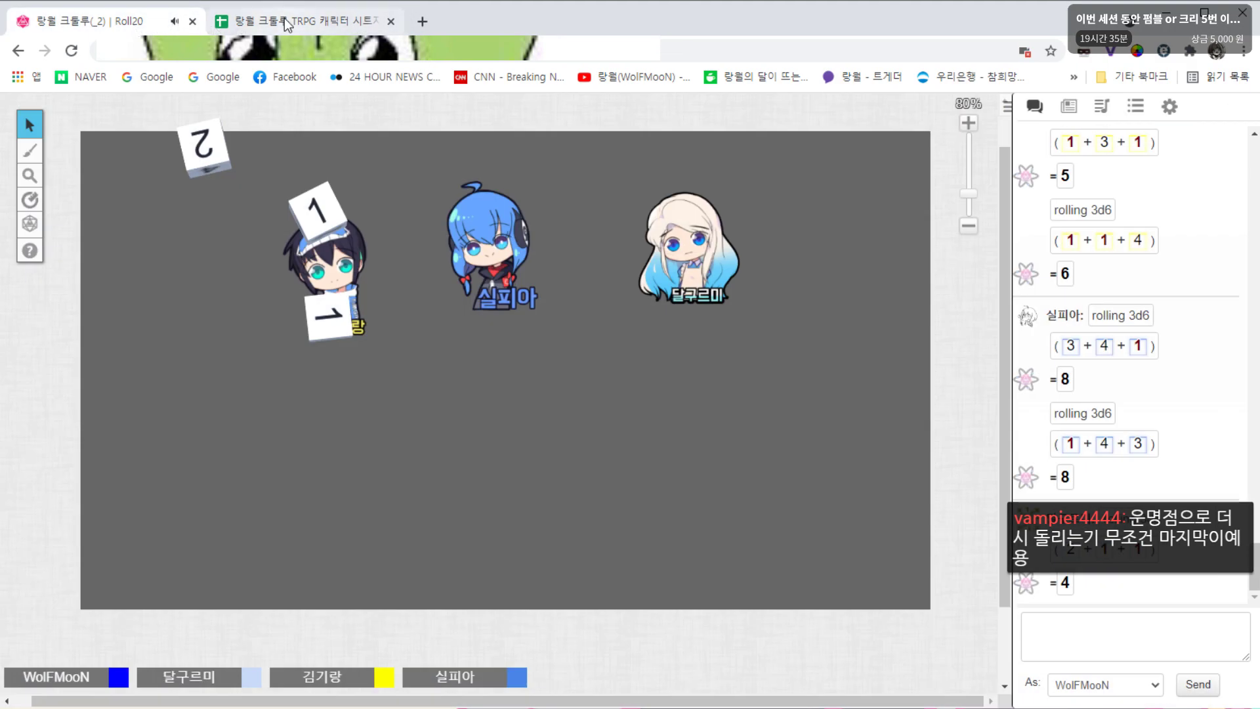
click(287, 23)
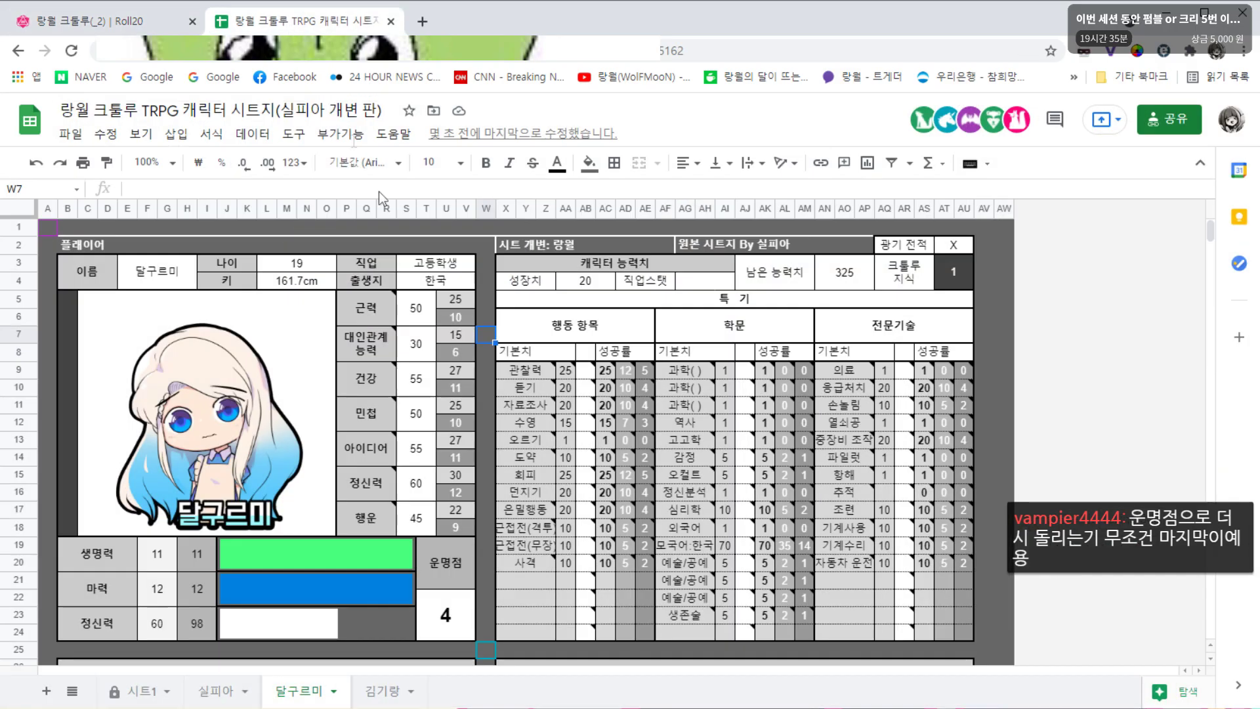
click(426, 348)
text(20)
key(Return)
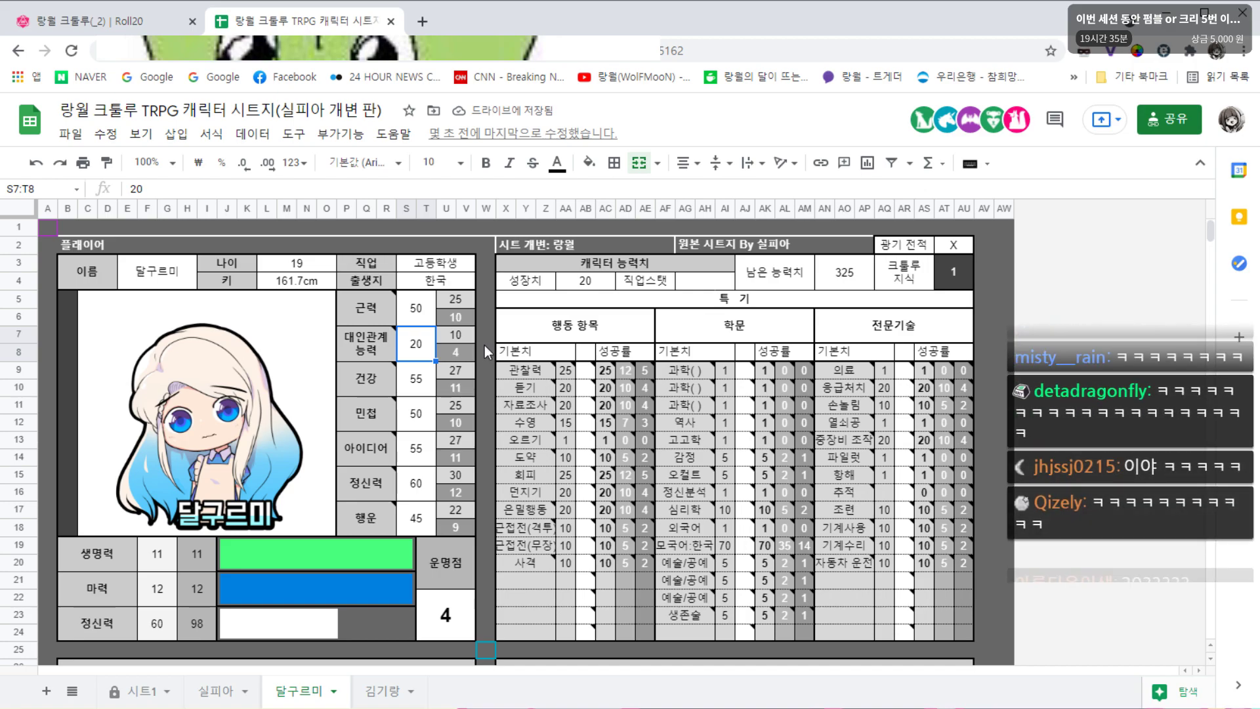
Set the second character's 운명점 to 3 and switch to Roll20 to check the next roll
click(432, 604)
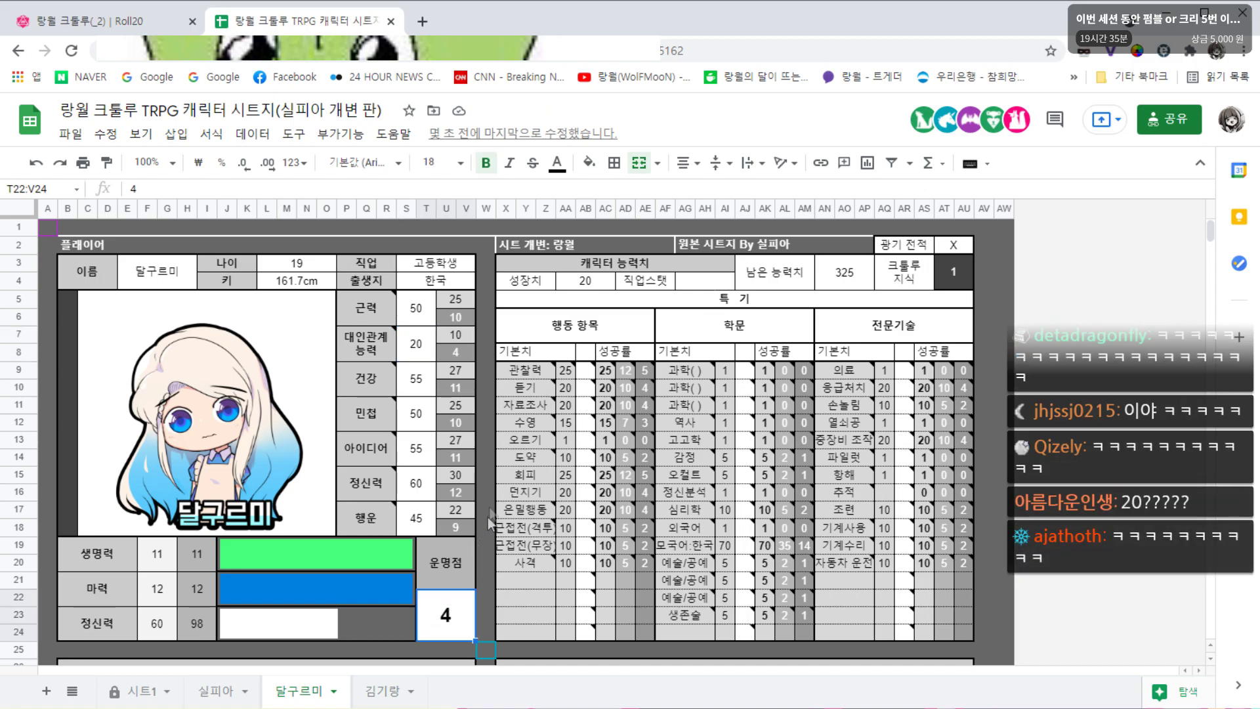
text(3)
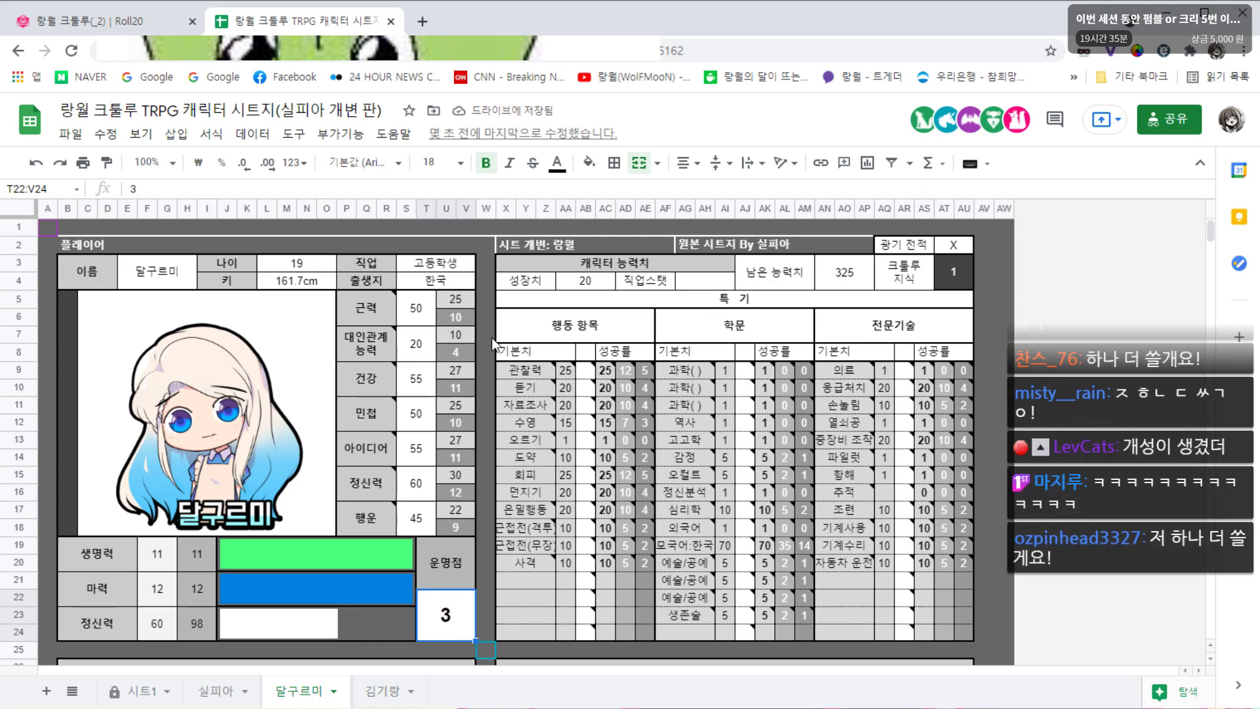
click(85, 21)
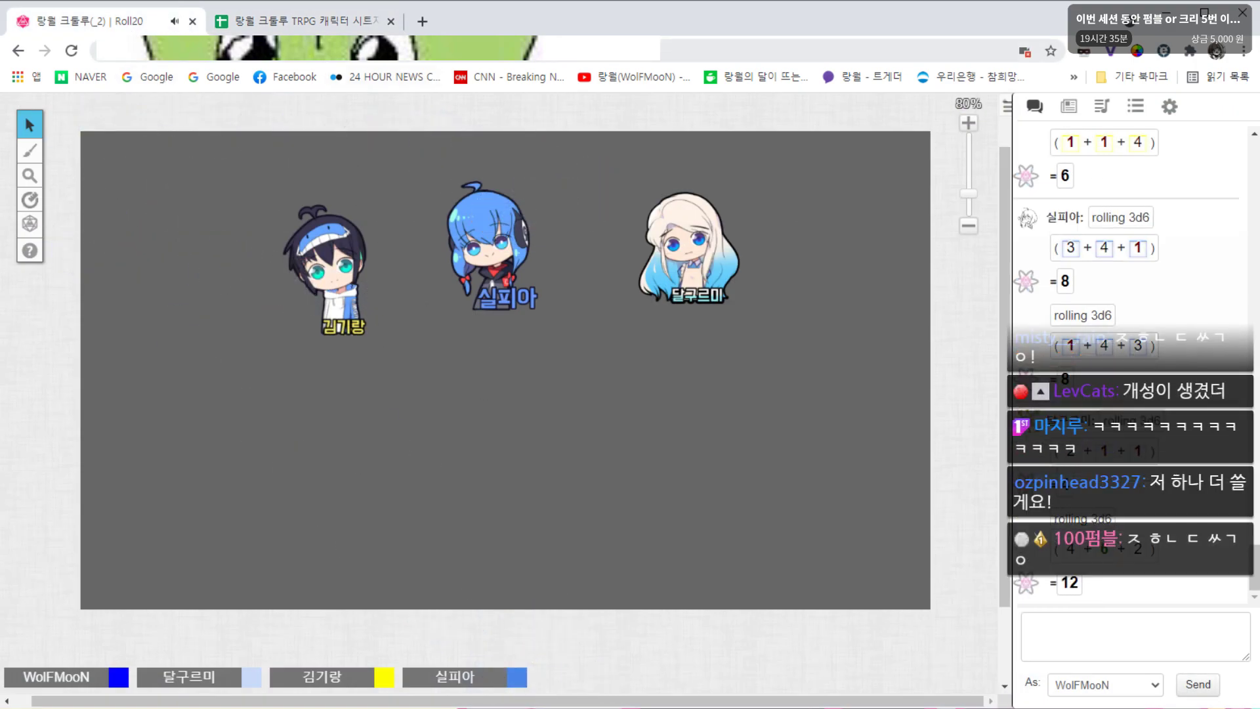
Set the second character's 대인관계 능력 to the rerolled value of 60 on the sheet and recheck the roll in Roll20
key(ctrl+Tab)
double_click(423, 349)
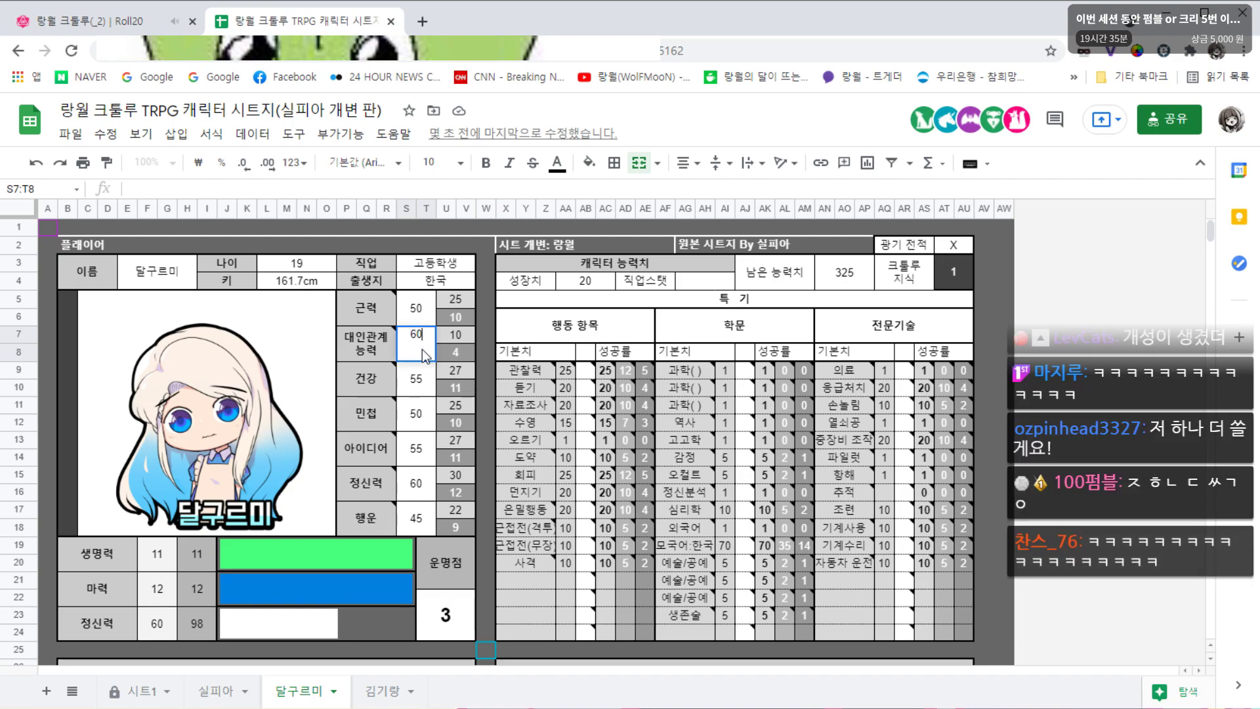
key(ctrl+Tab)
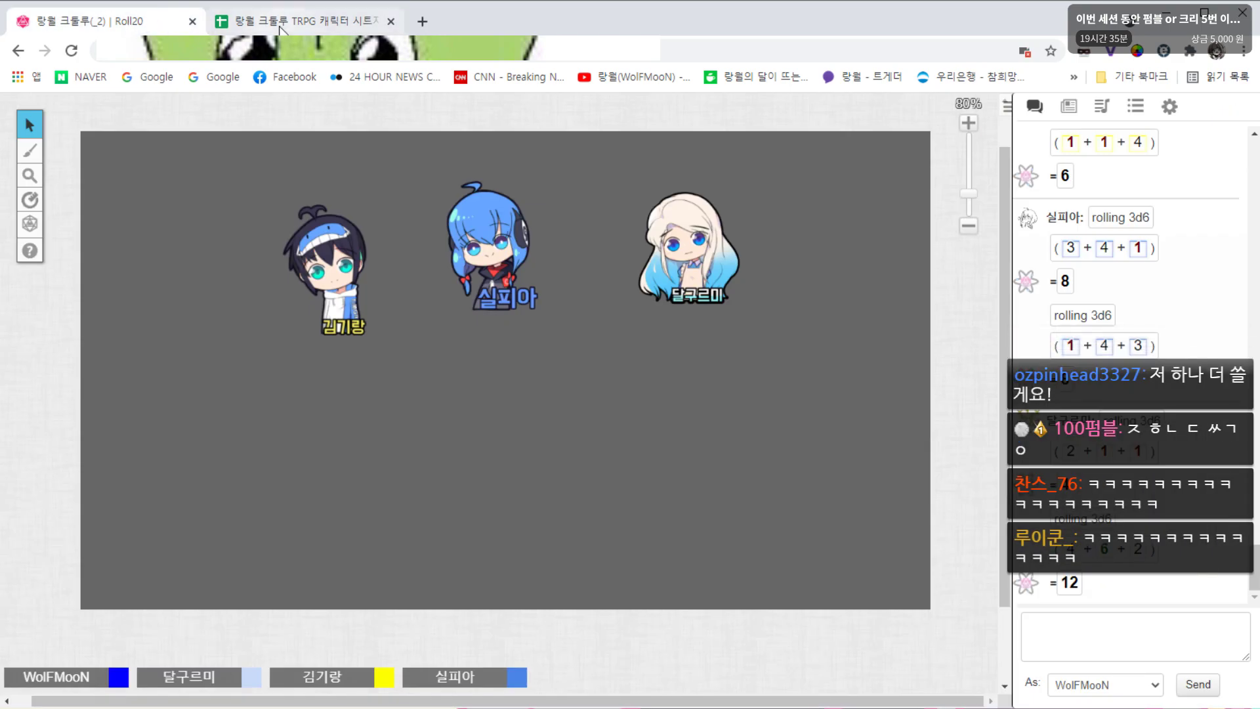
click(280, 28)
click(483, 335)
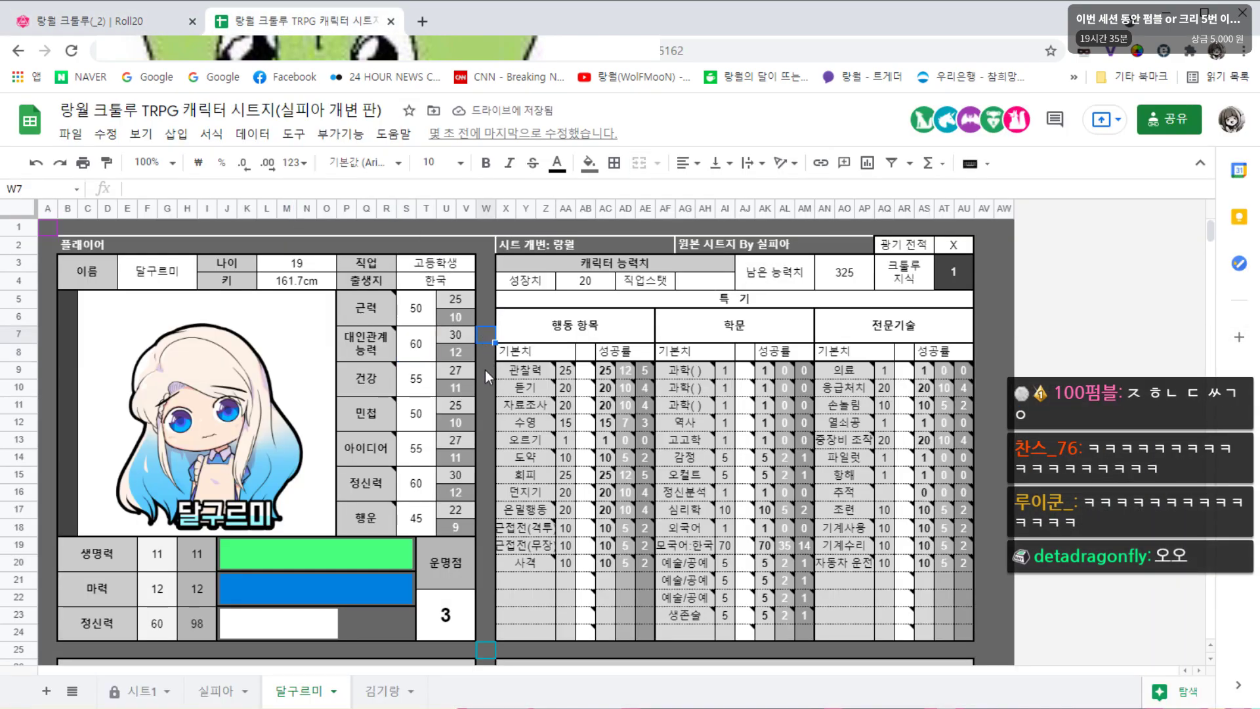
click(486, 370)
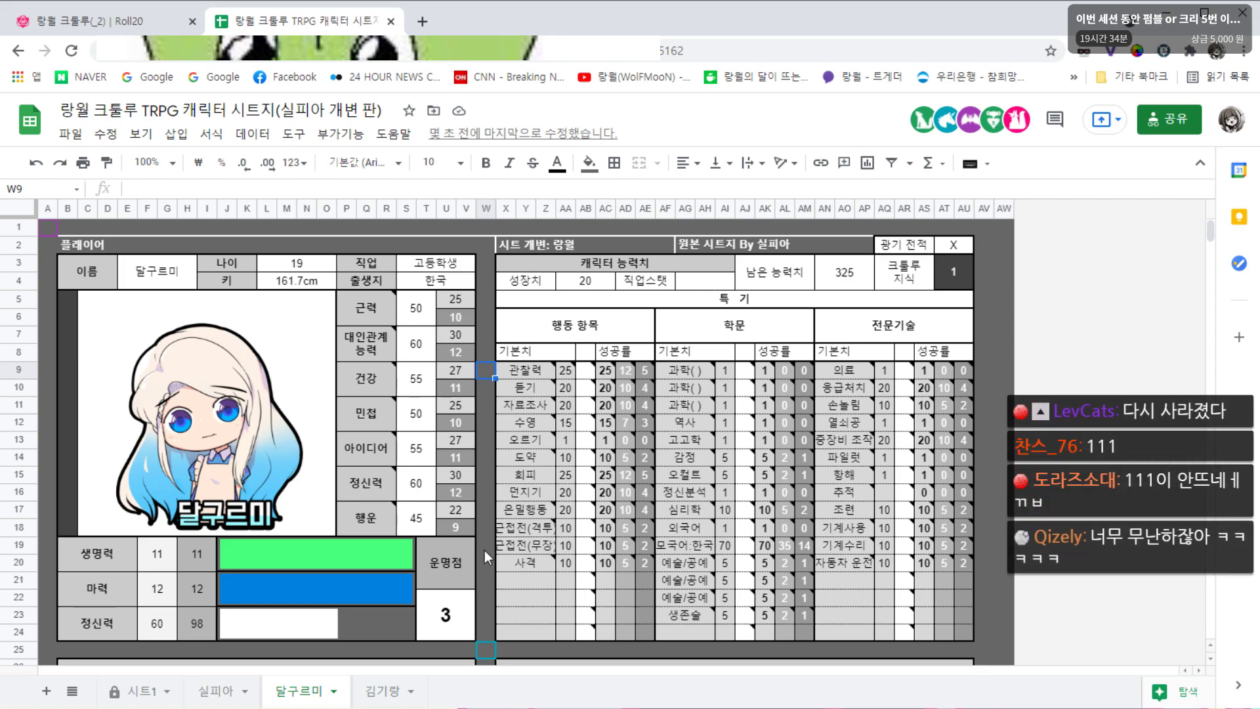
Open the third character's sheet and compare its ability scores with the second character's sheet
click(385, 689)
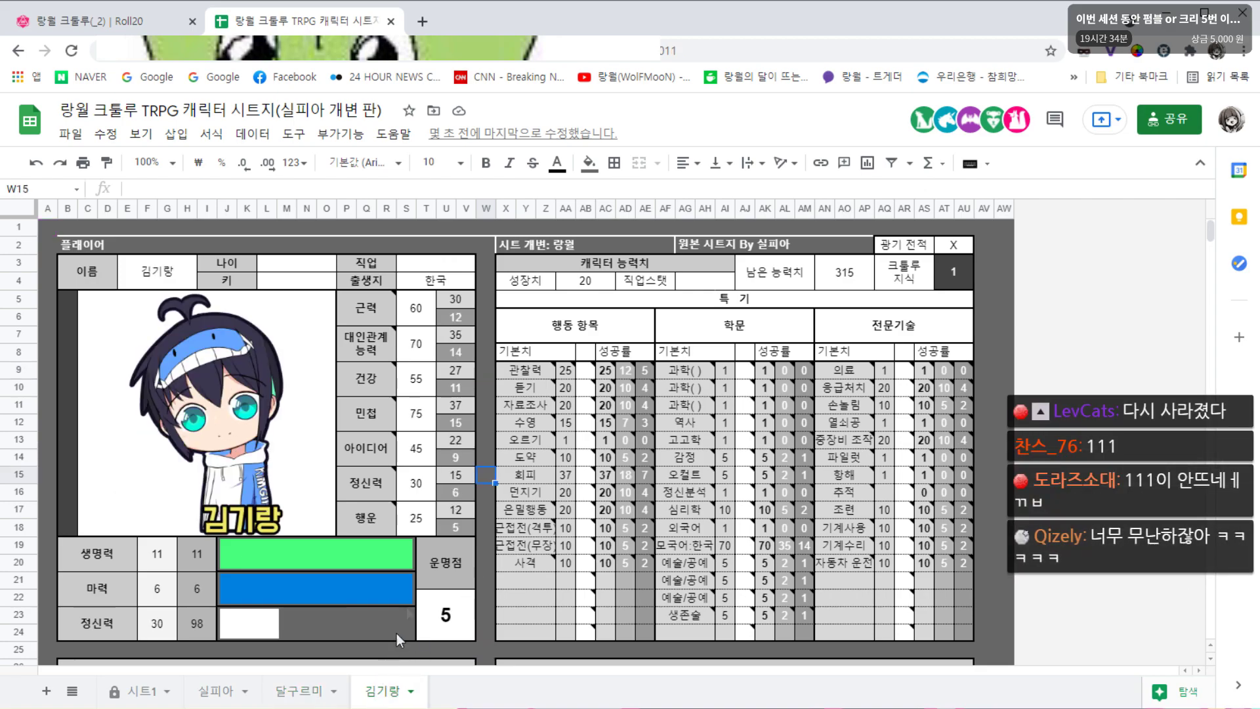
click(464, 355)
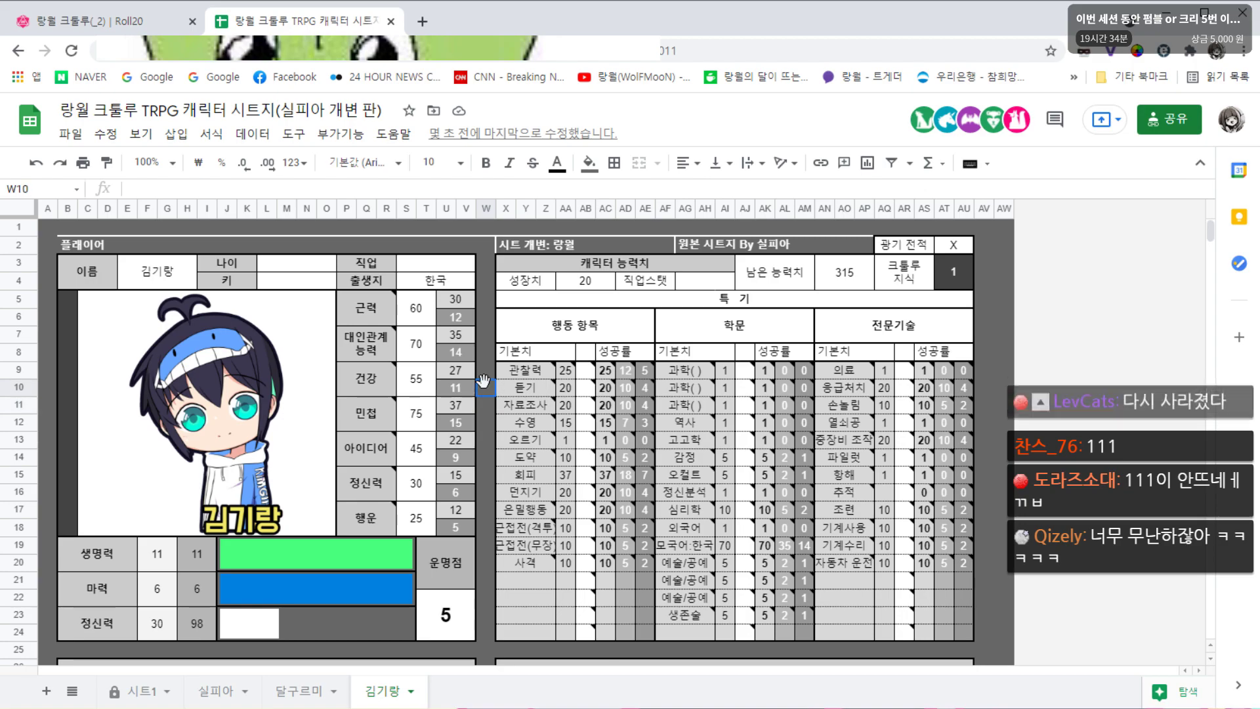
click(487, 408)
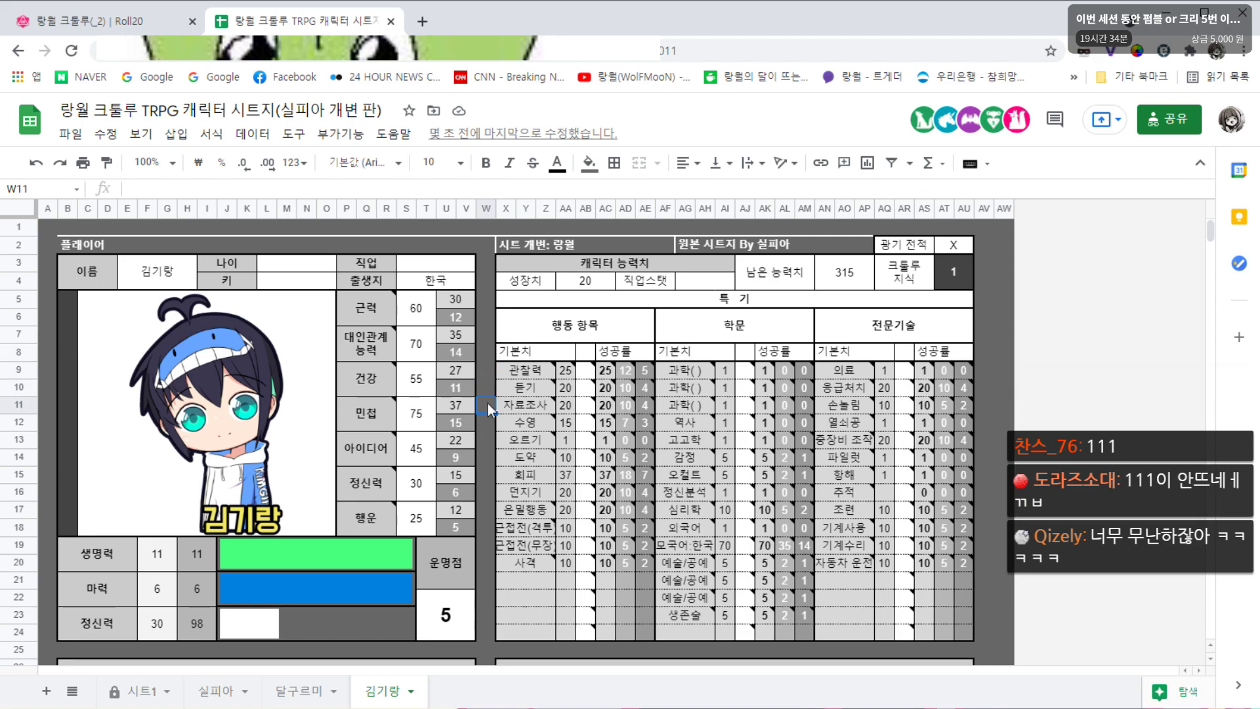
click(318, 693)
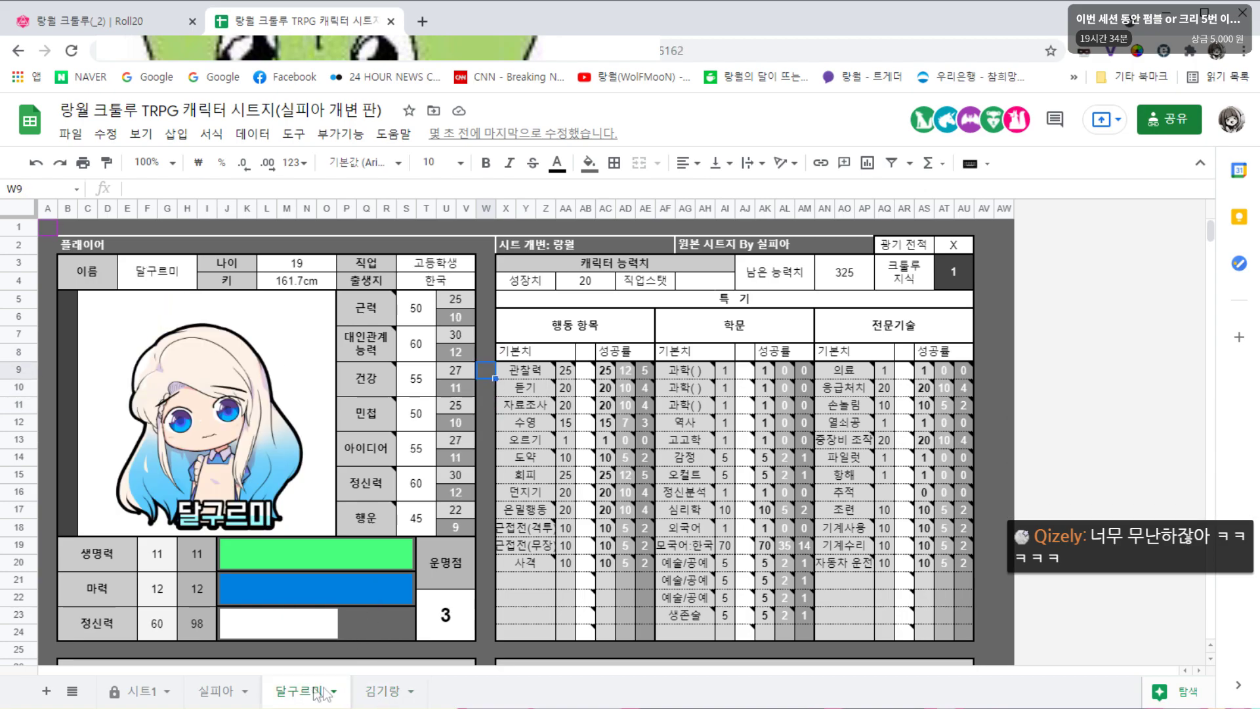
click(386, 691)
mouse_move(500, 455)
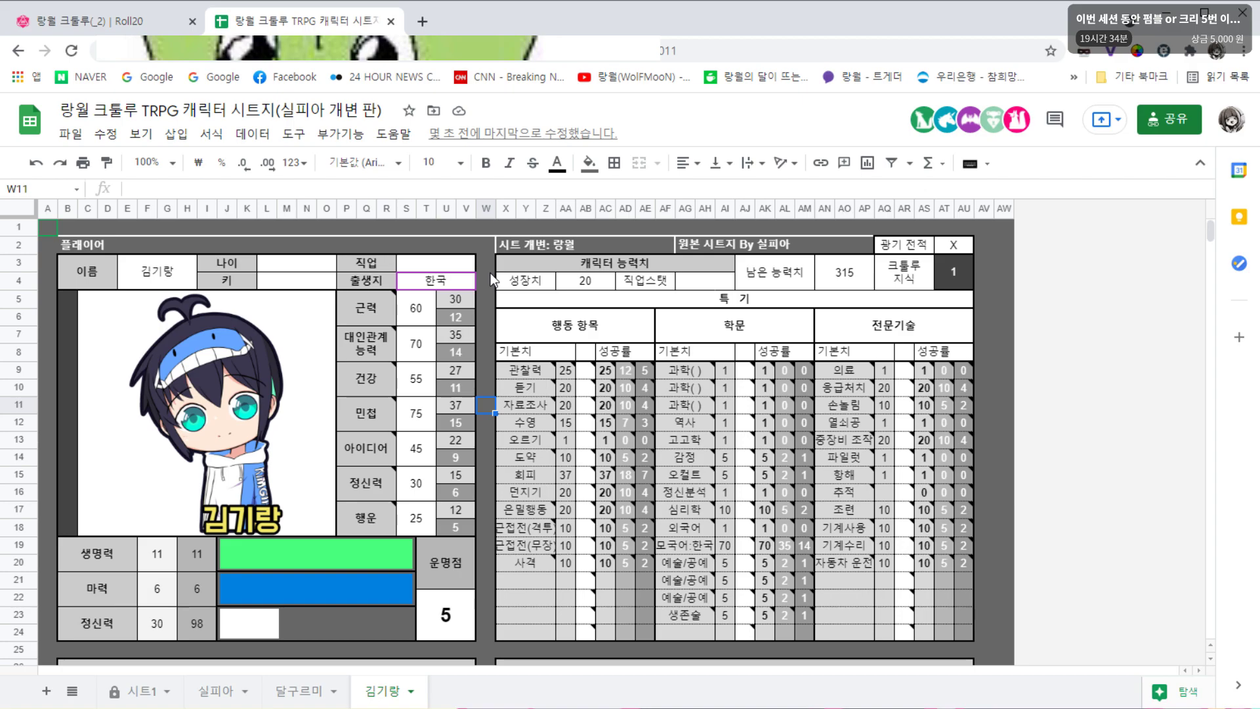
Set the third character's 근력 to 70 and 대인관계 능력 to 60
click(421, 309)
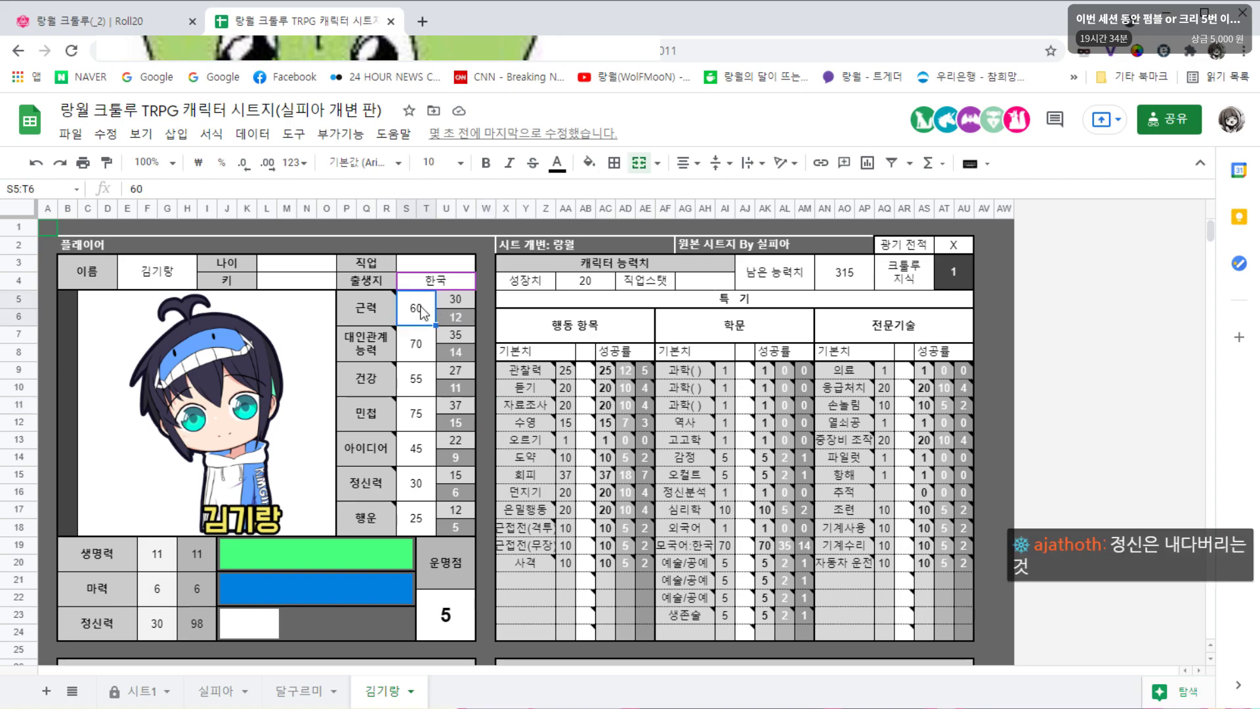
text(70)
key(Return)
text(60)
click(483, 359)
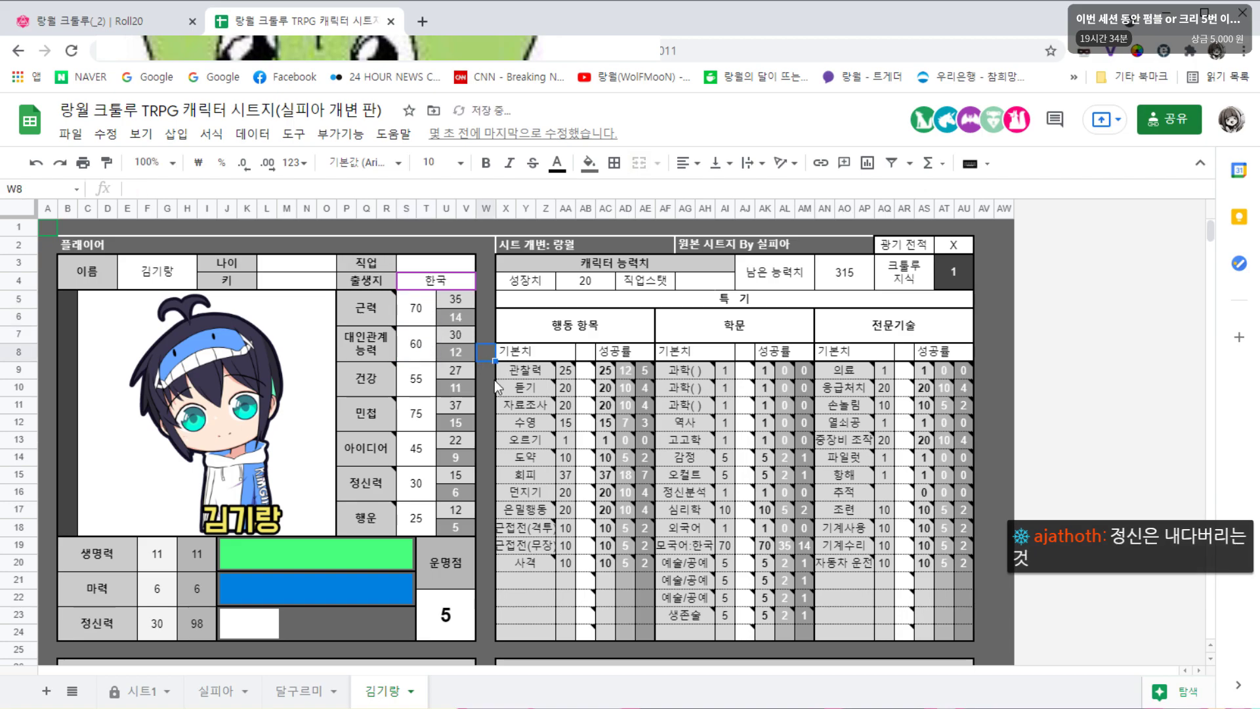
click(489, 407)
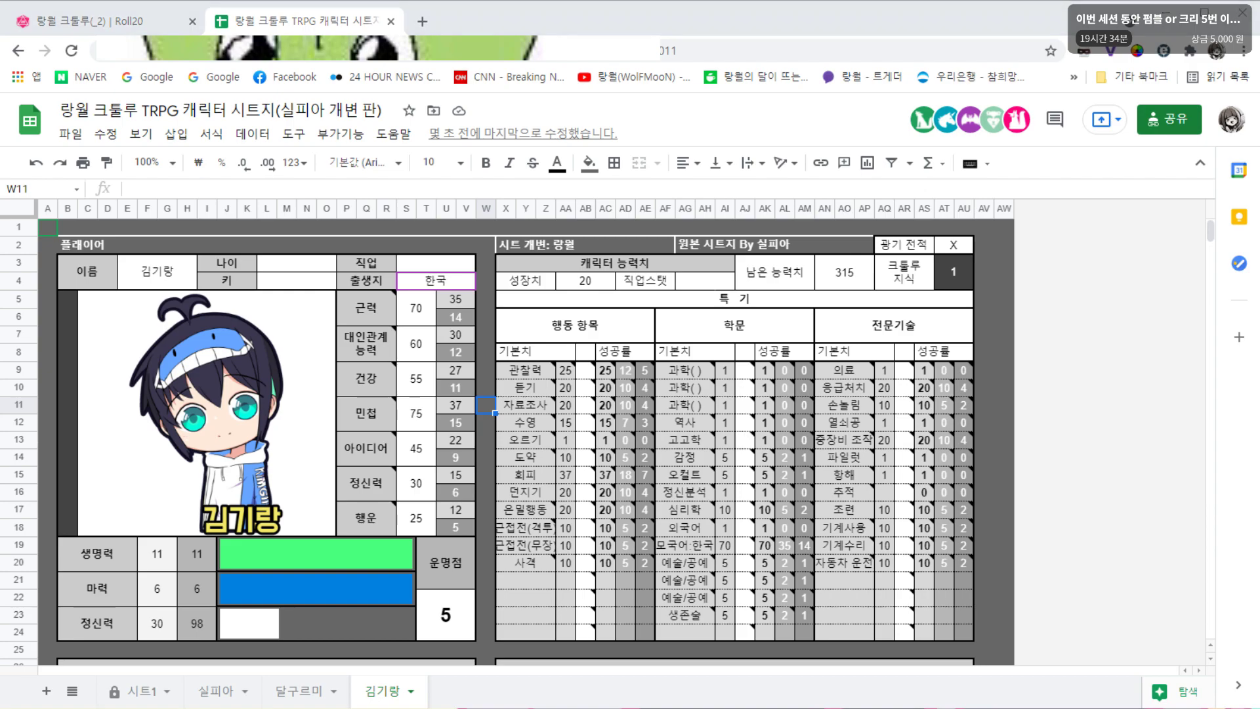
Set the third character's 대인관계 능력 to 30 and the 정신력 ability to 60
click(420, 347)
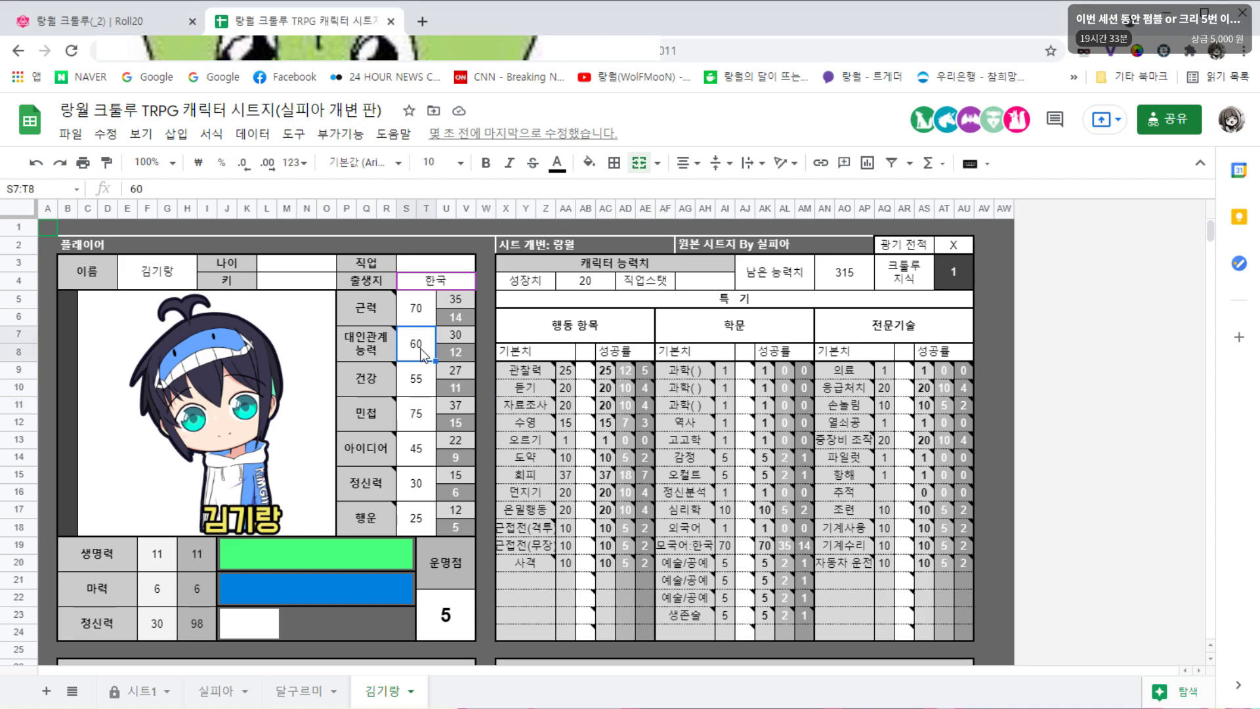
text(30)
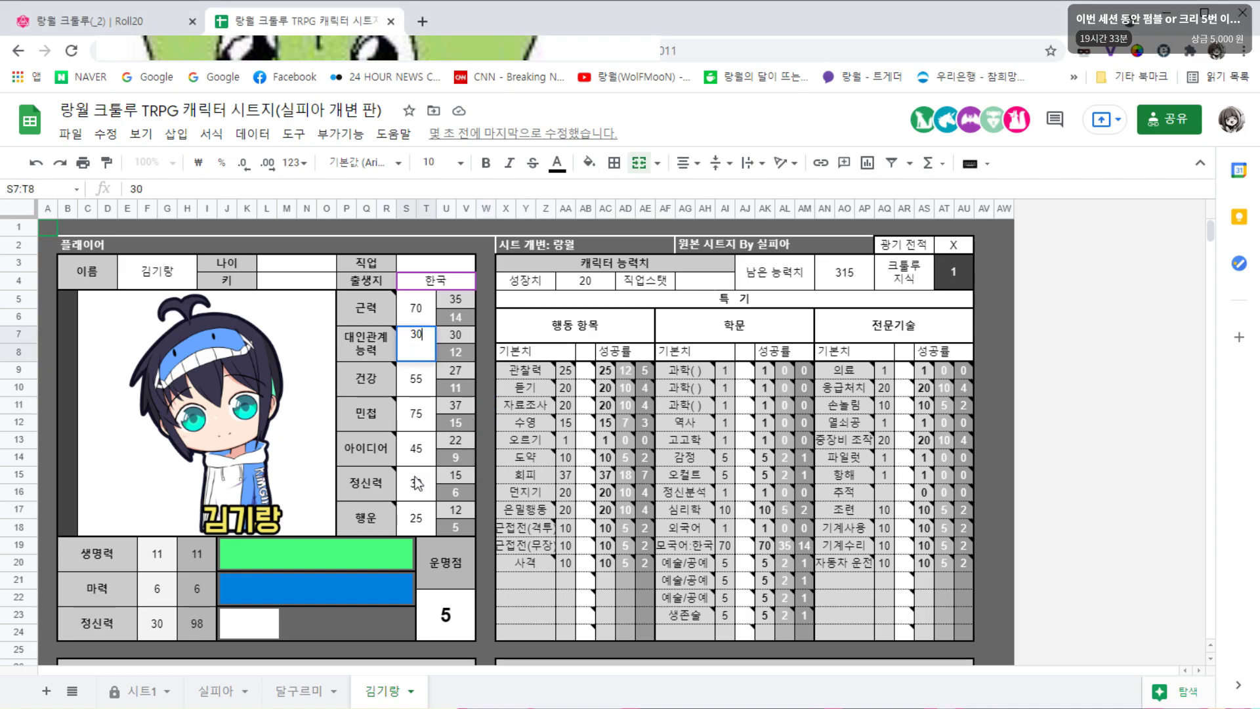
click(425, 482)
text(60)
key(Return)
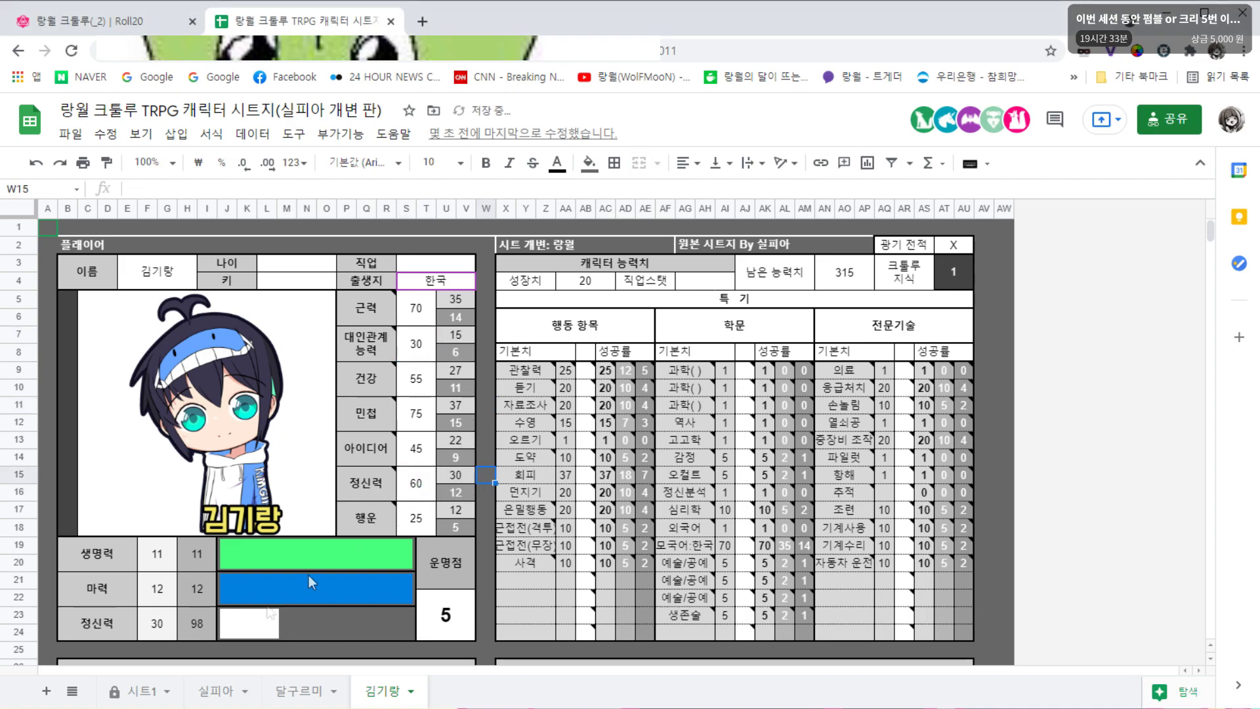
Set the third character's current 정신력 points beside the gauge to 60
click(151, 622)
text(60)
key(Return)
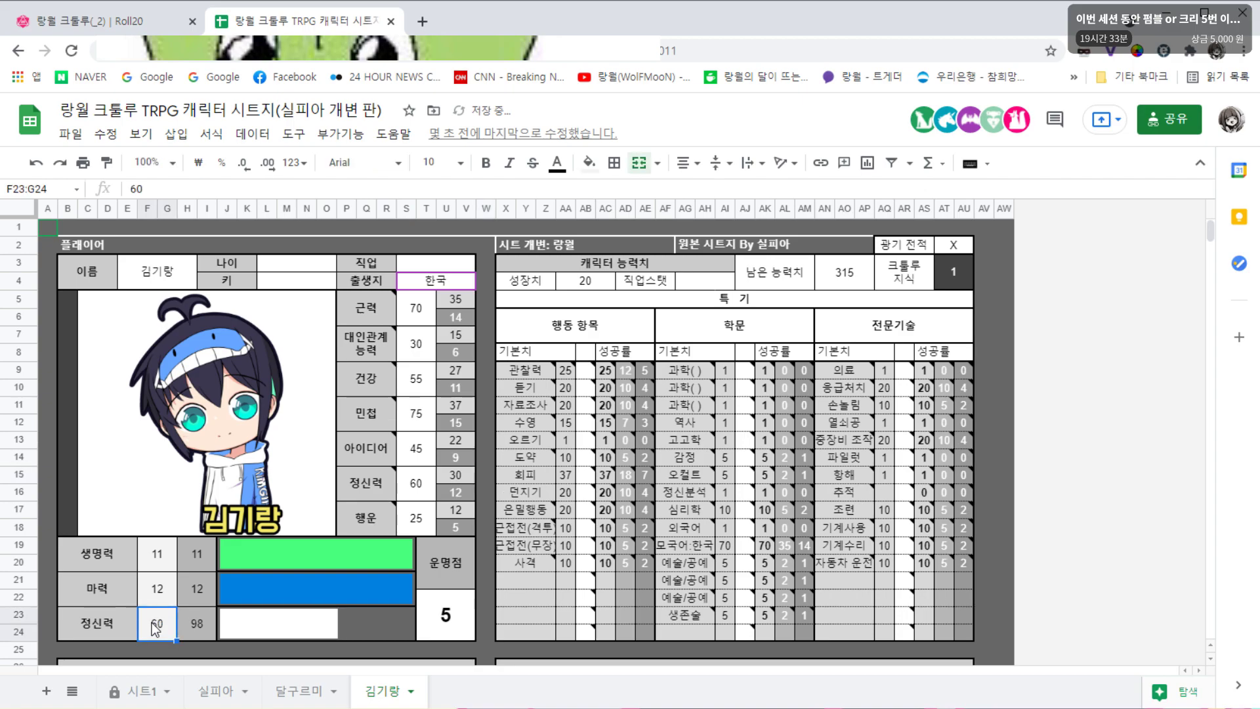
click(483, 423)
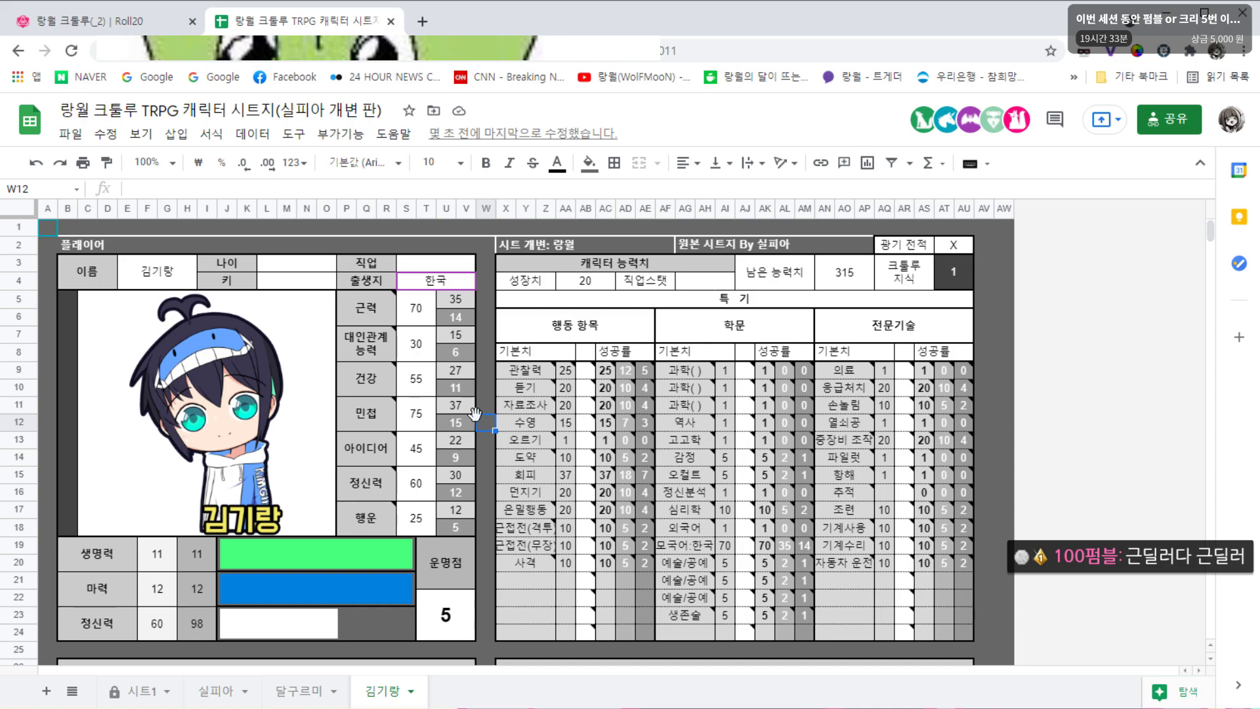
Set the third character's 운명점 to 4 and switch to Roll20 to check the reroll
click(454, 604)
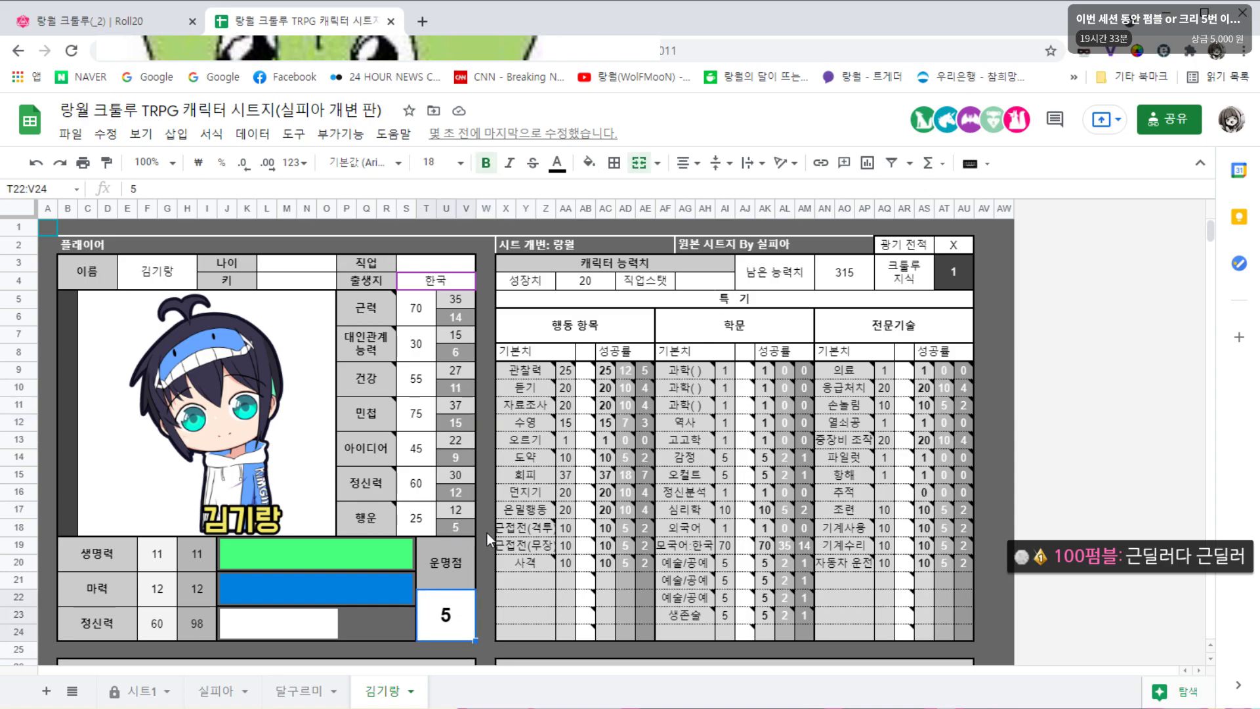
text(4)
click(143, 23)
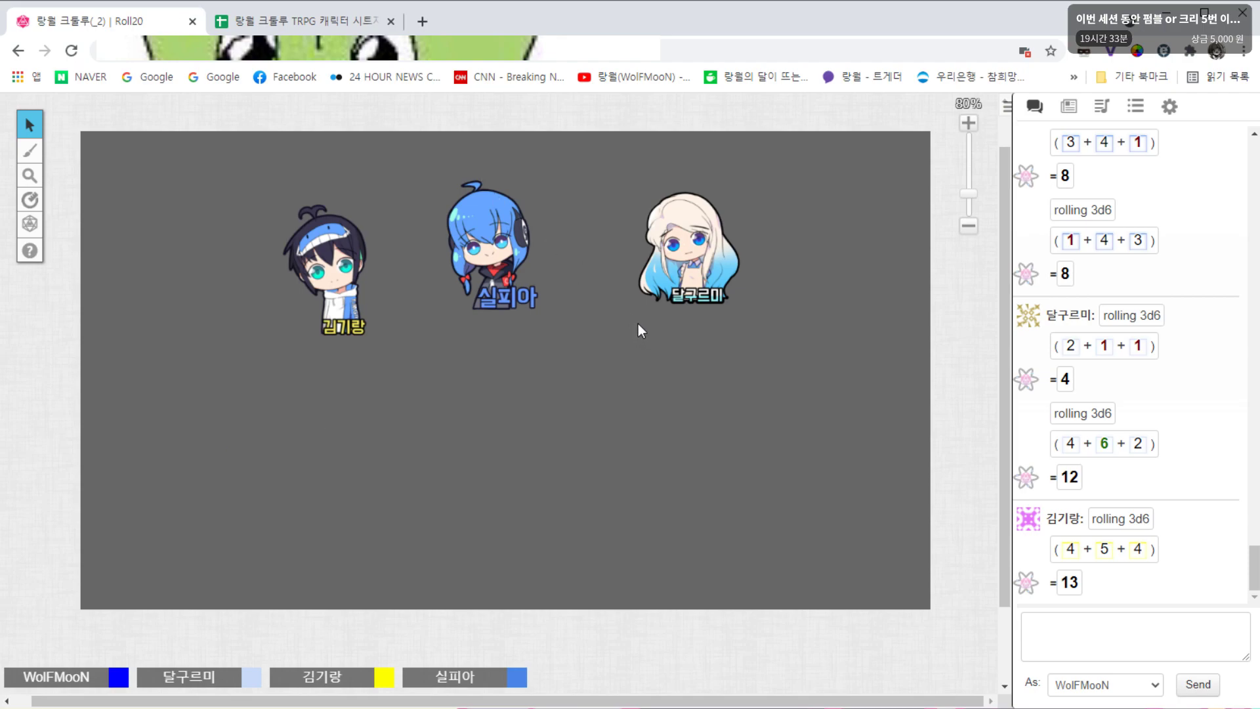
Return to the character sheet and set the third character's 대인관계 능력 to the rerolled value of 65
click(324, 23)
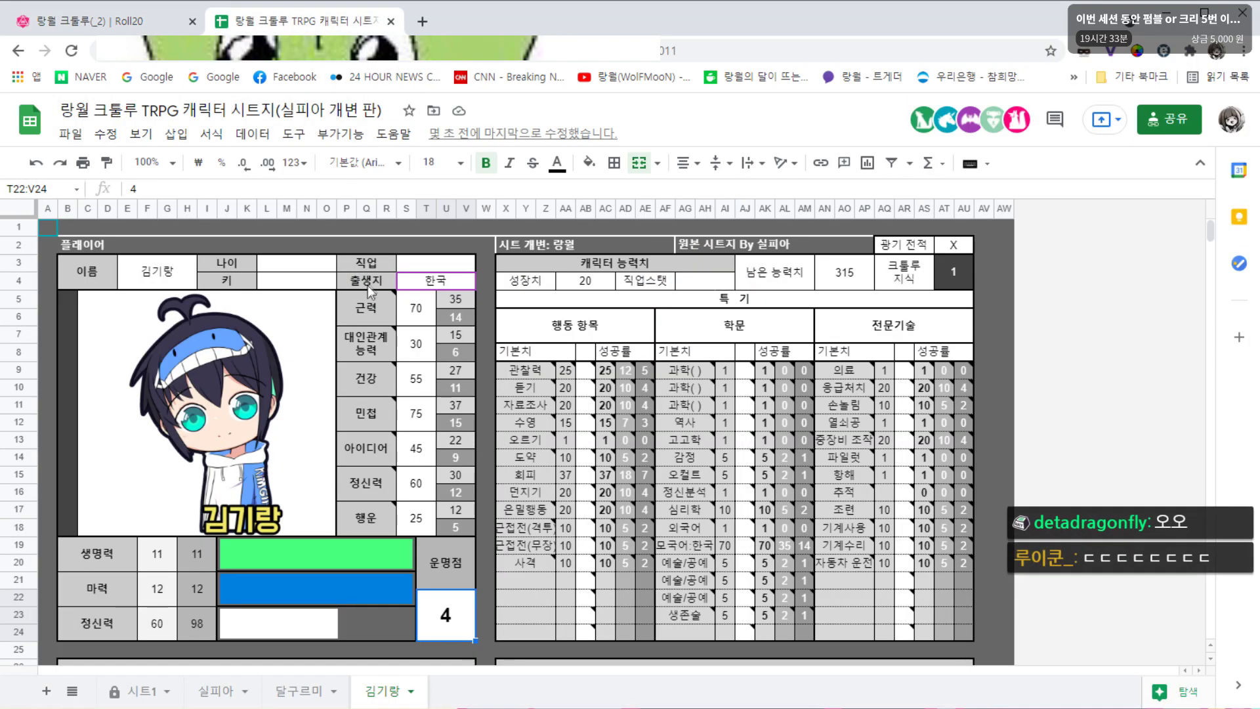
click(416, 344)
text(65)
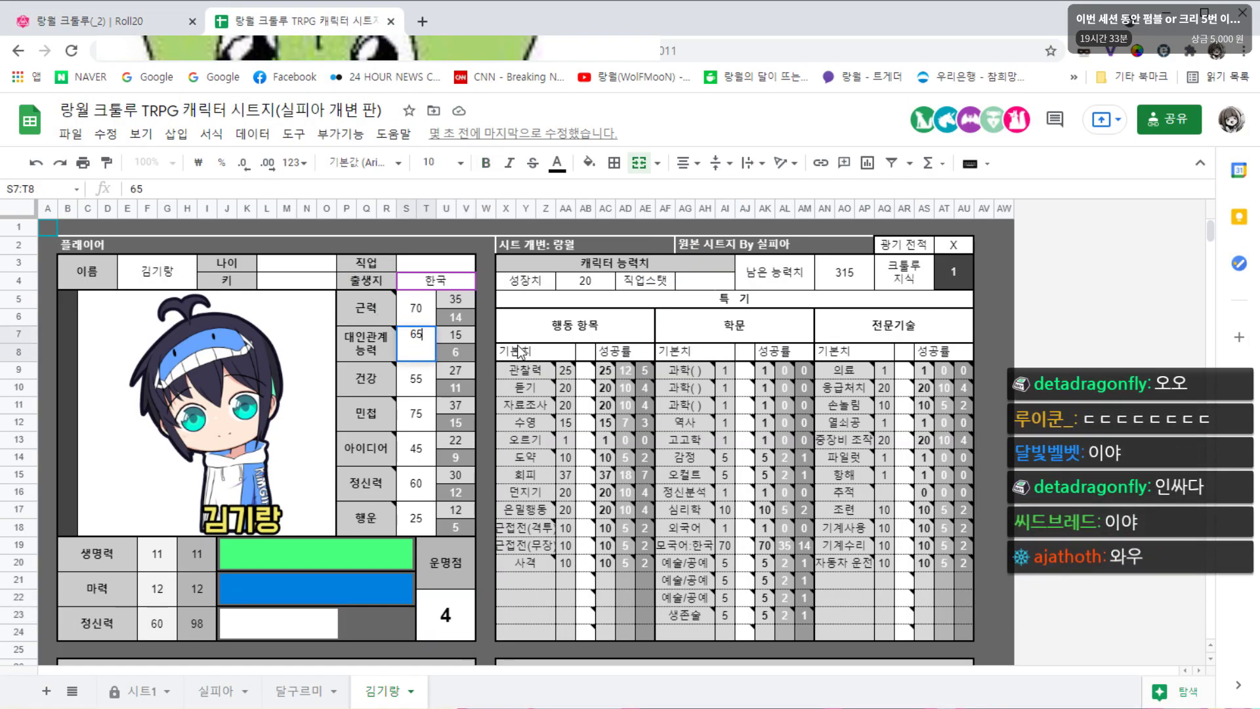
click(487, 354)
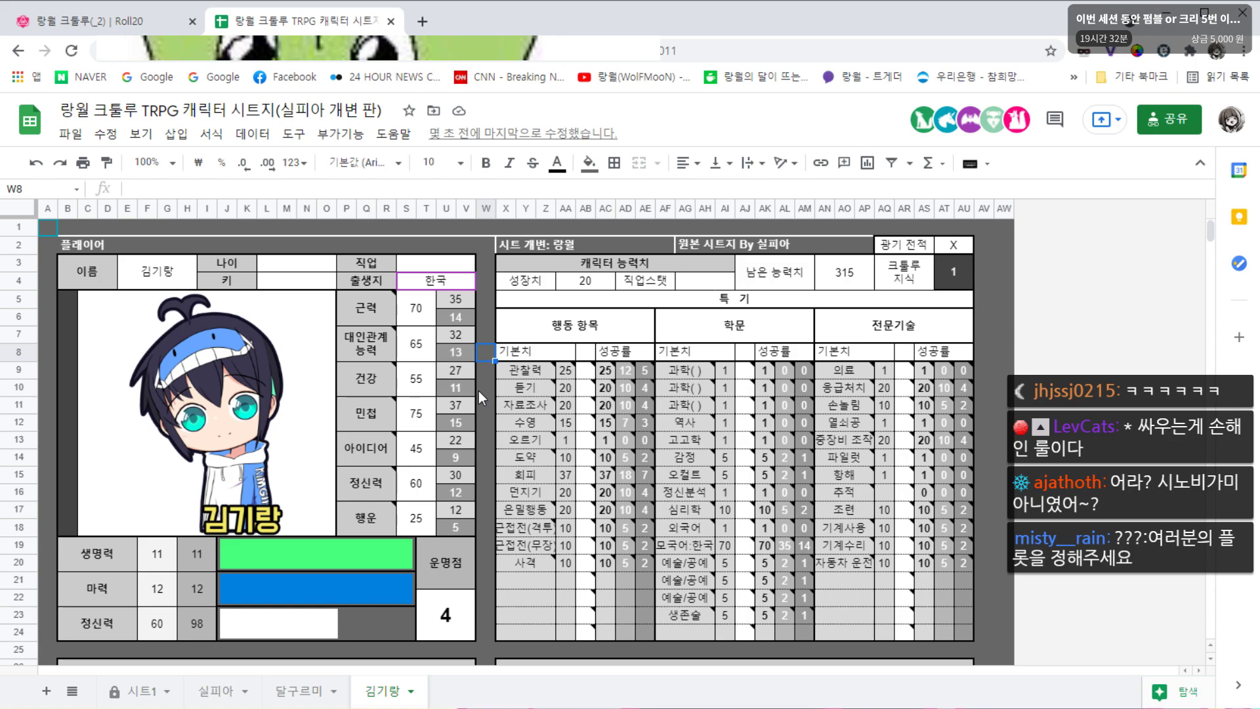
Set the third character's 운명점 to 3 and switch to Roll20 to check the next reroll
click(440, 633)
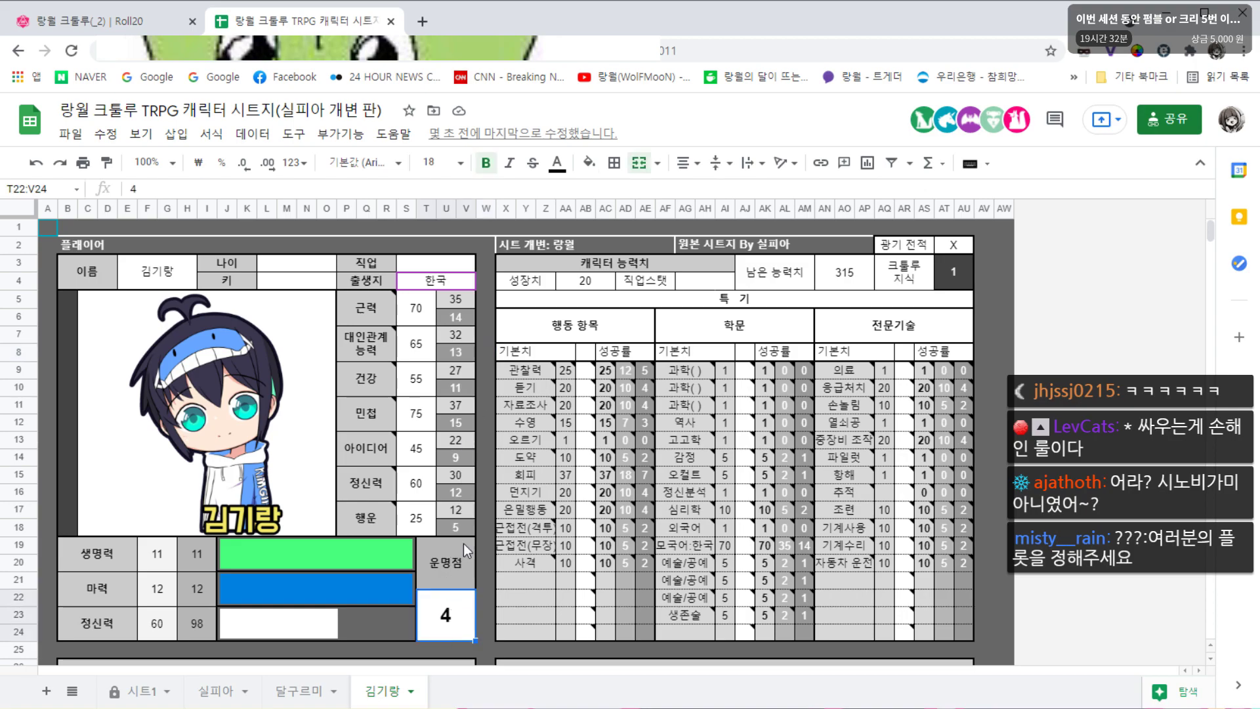
text(3)
click(486, 492)
click(118, 21)
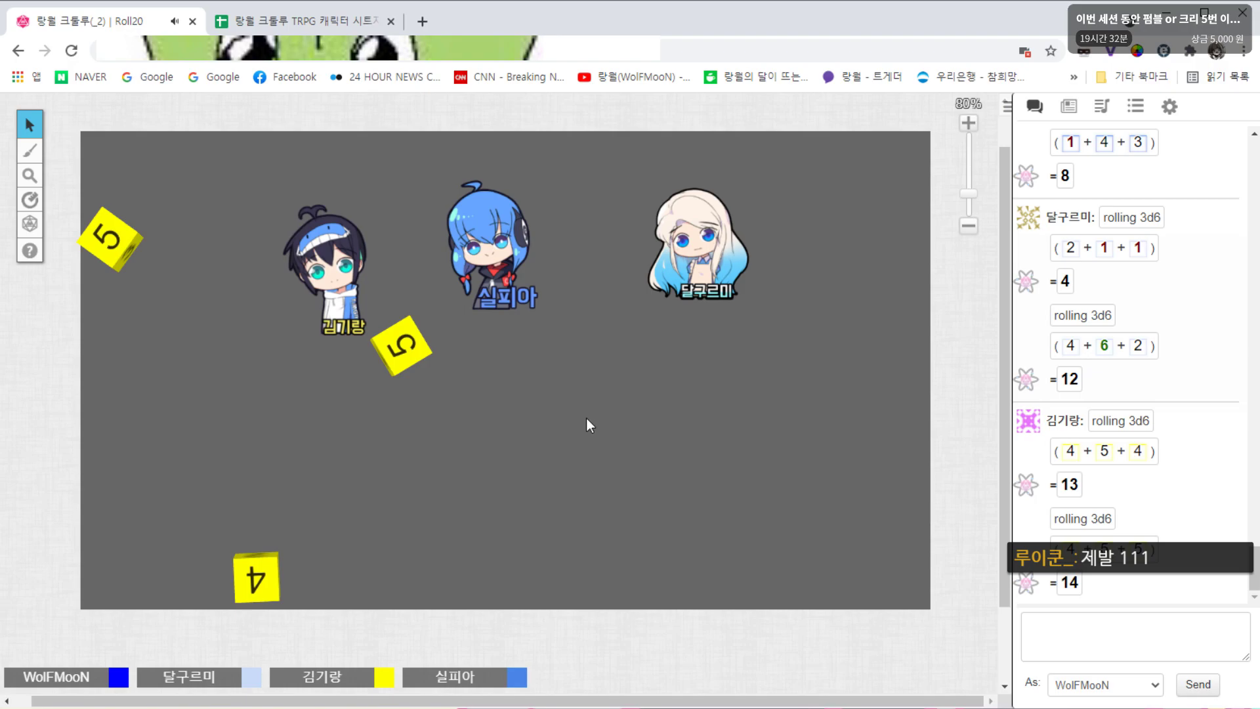
Return to the character sheet and set the third character's 아이디어 to the rerolled value of 70
click(301, 25)
click(416, 448)
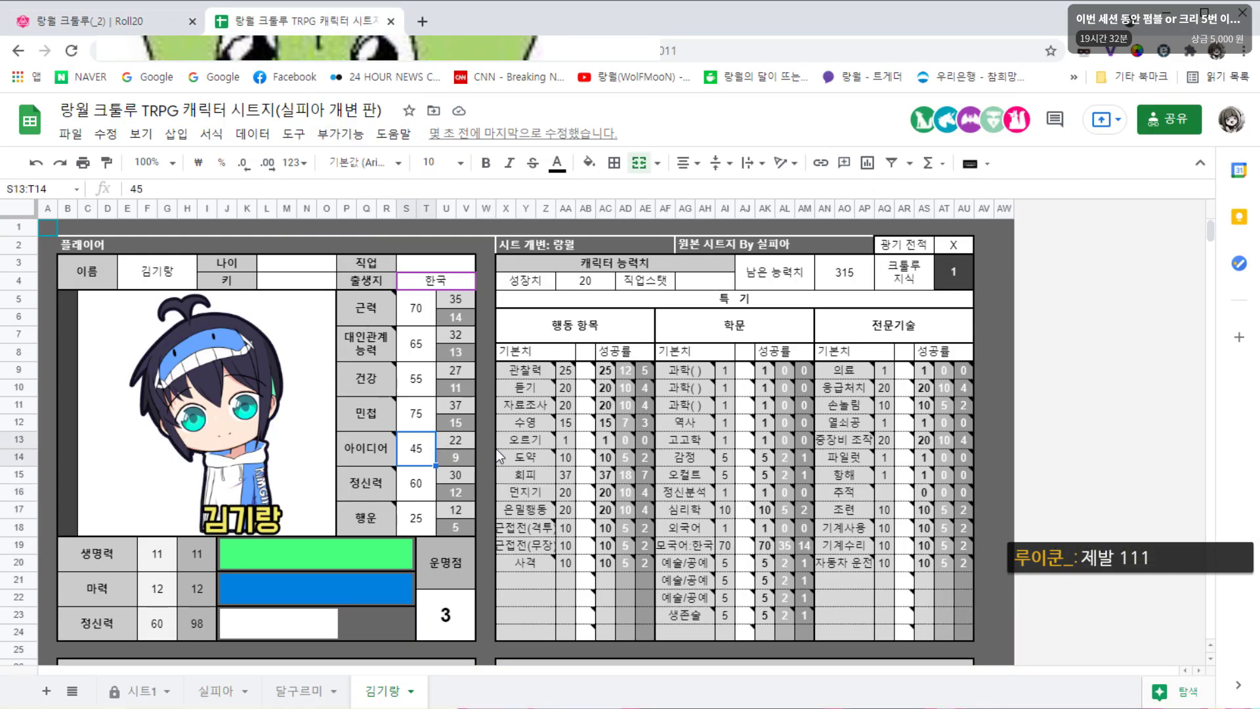
text(70)
key(ctrl+Return)
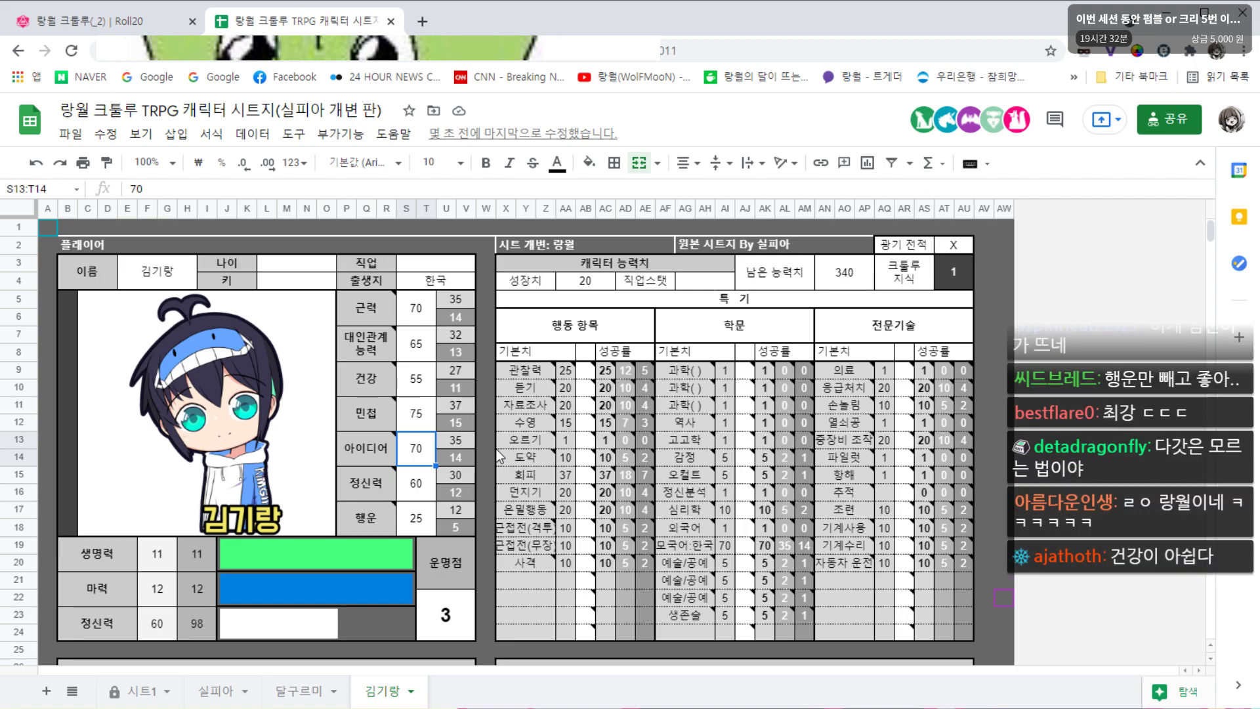
click(495, 390)
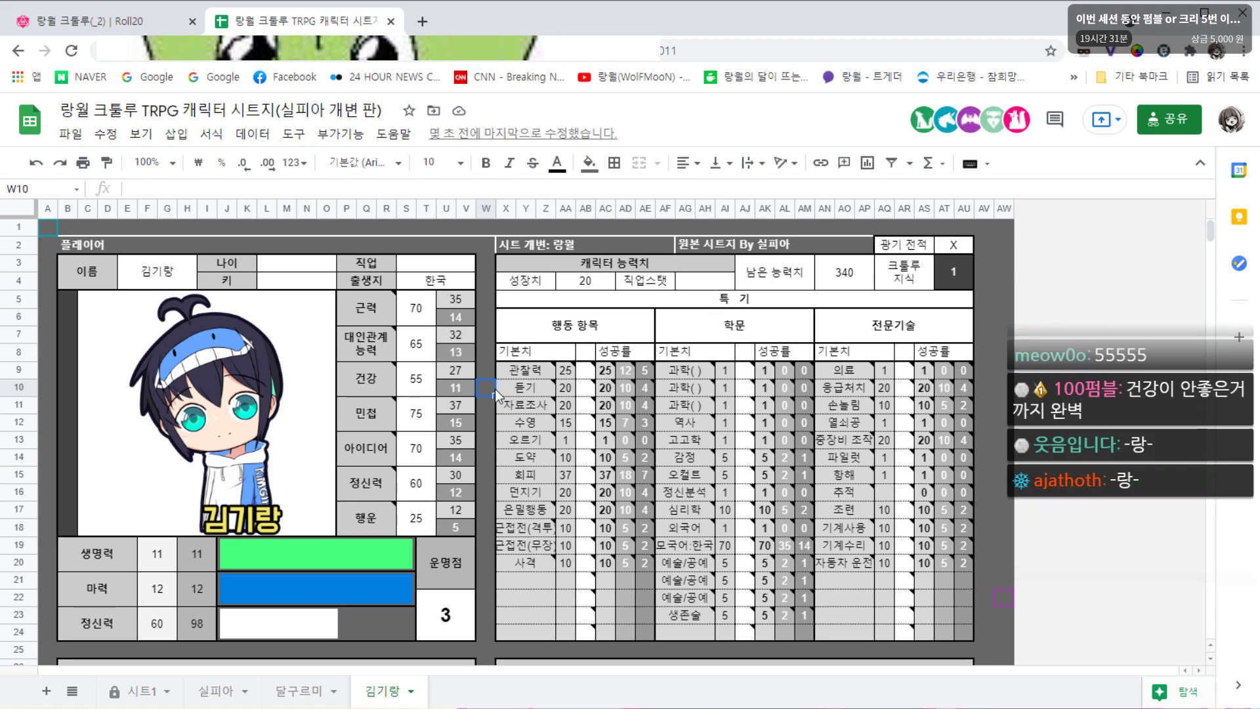
Review the first and second characters' sheets
click(210, 692)
click(296, 692)
click(215, 691)
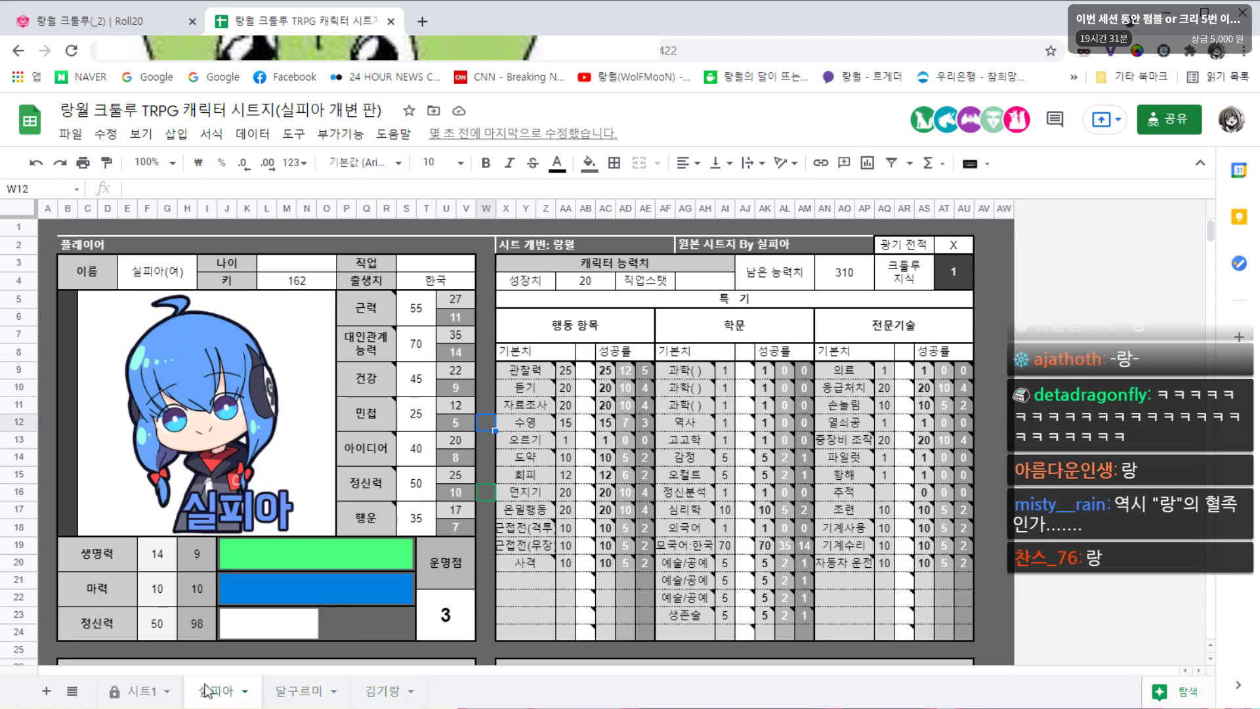
click(491, 262)
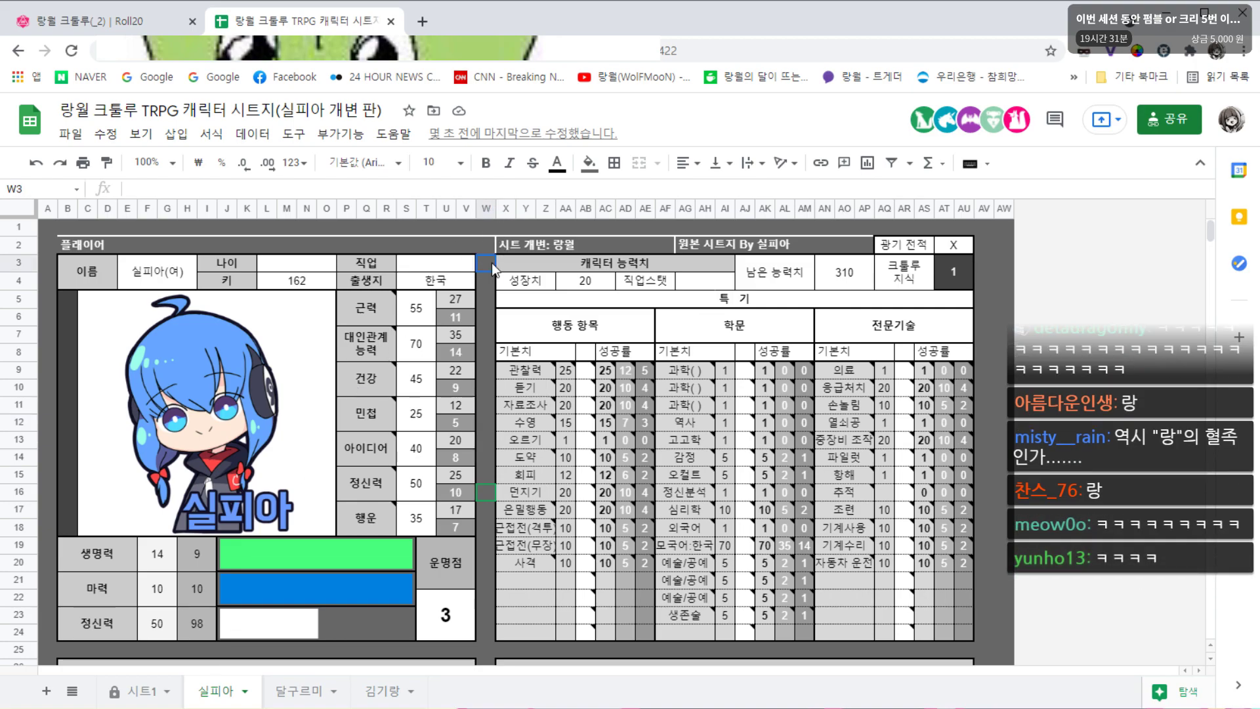
click(1001, 245)
click(998, 259)
click(987, 279)
click(988, 303)
click(989, 318)
click(988, 342)
click(997, 354)
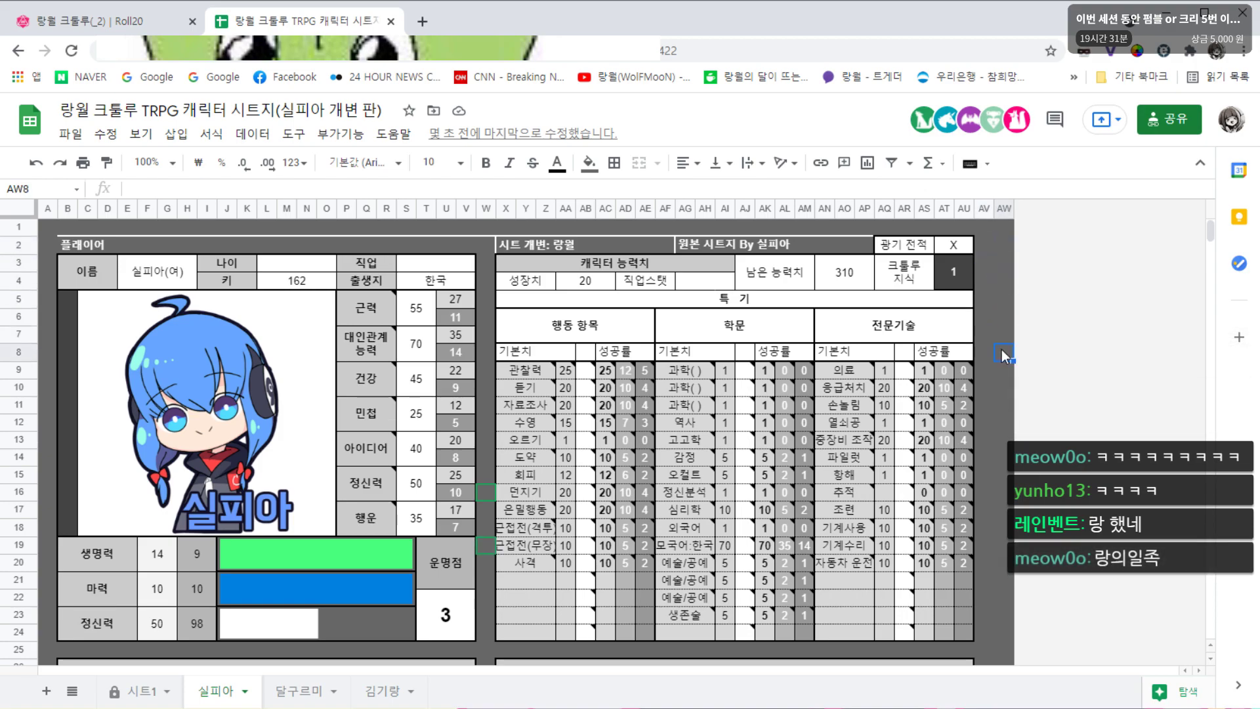
click(1000, 371)
click(1004, 389)
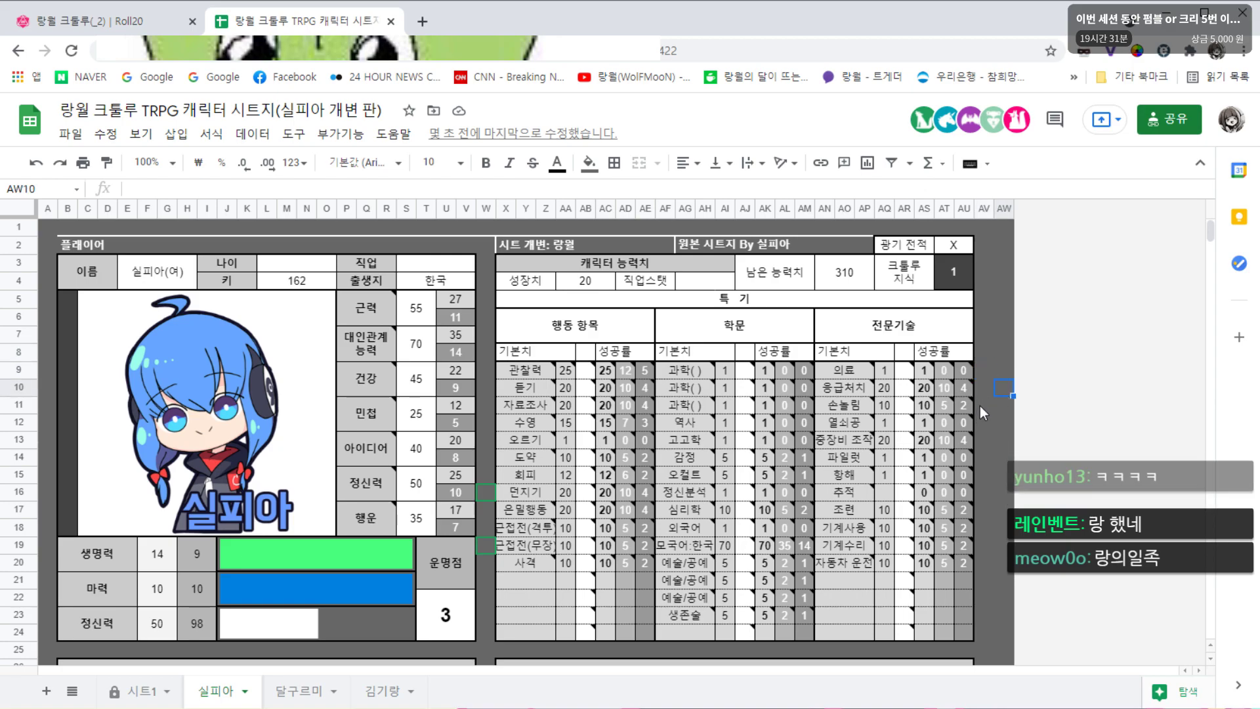
click(989, 424)
click(986, 441)
click(986, 457)
click(985, 475)
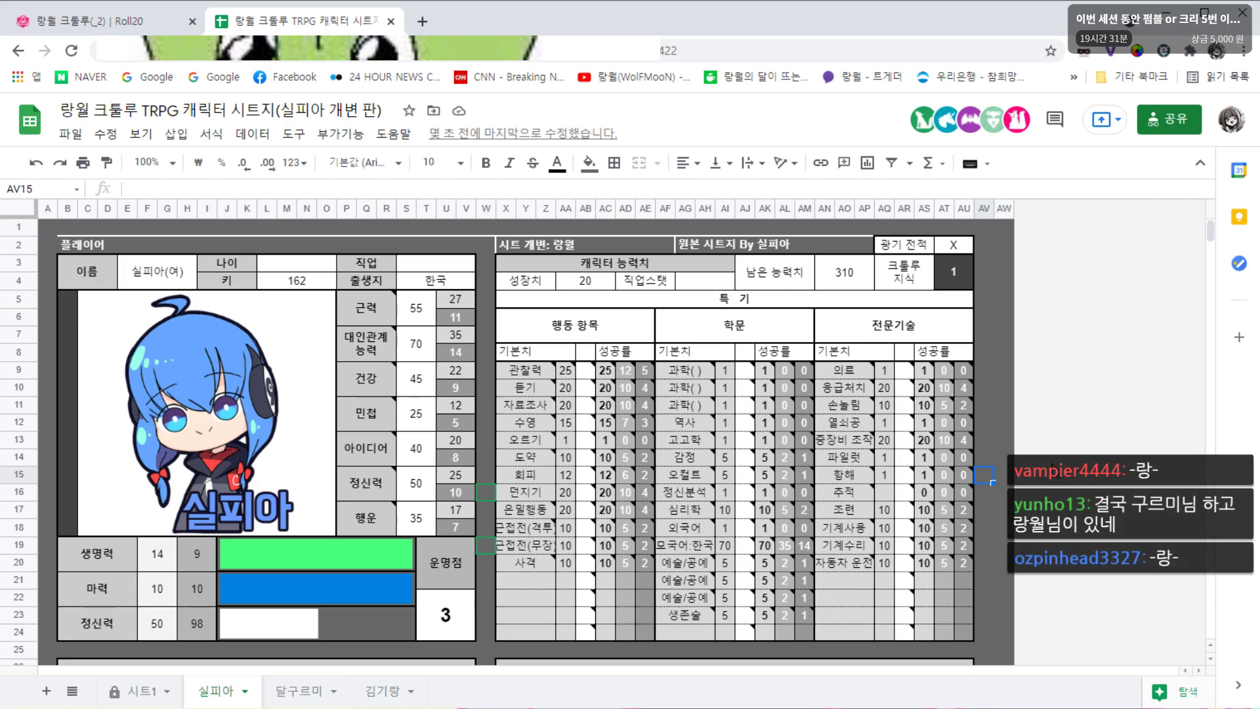
click(1003, 458)
click(981, 441)
click(984, 475)
click(984, 458)
click(982, 443)
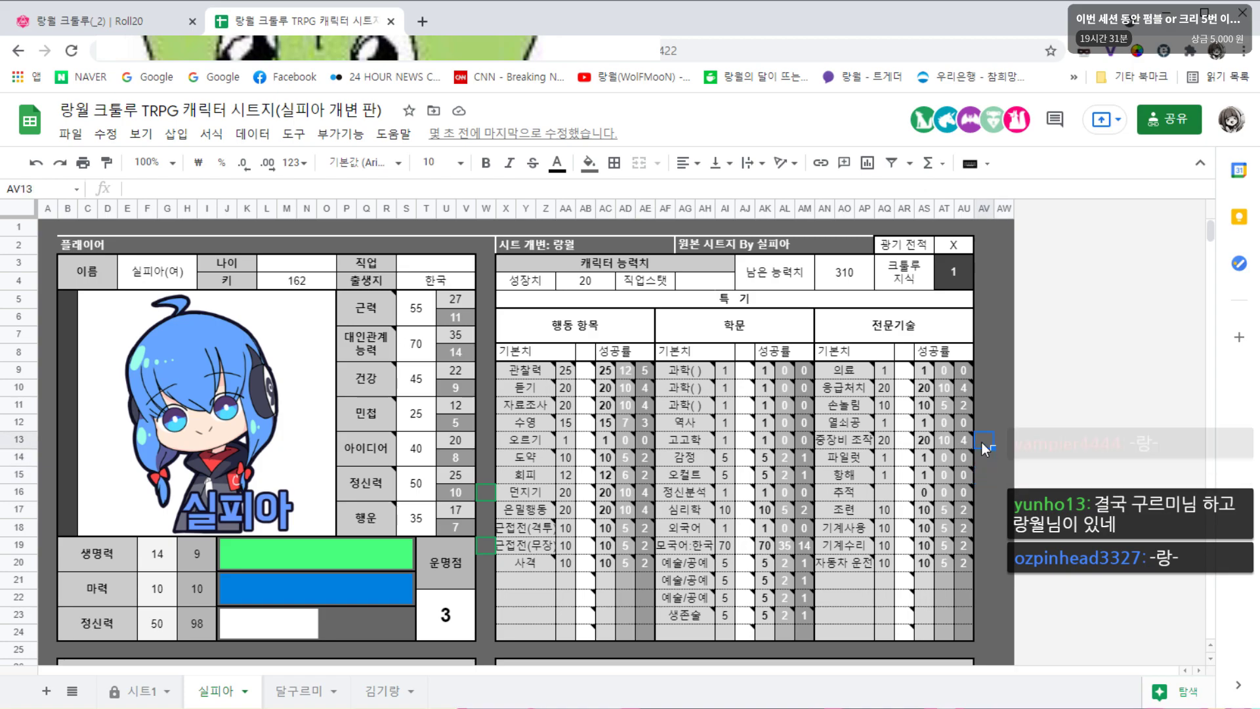
click(984, 424)
click(1000, 418)
click(1000, 405)
click(984, 387)
click(1001, 369)
click(984, 353)
click(1005, 334)
click(978, 316)
click(1001, 298)
click(988, 280)
click(1002, 262)
click(987, 246)
click(1003, 227)
click(988, 241)
click(1003, 265)
click(987, 277)
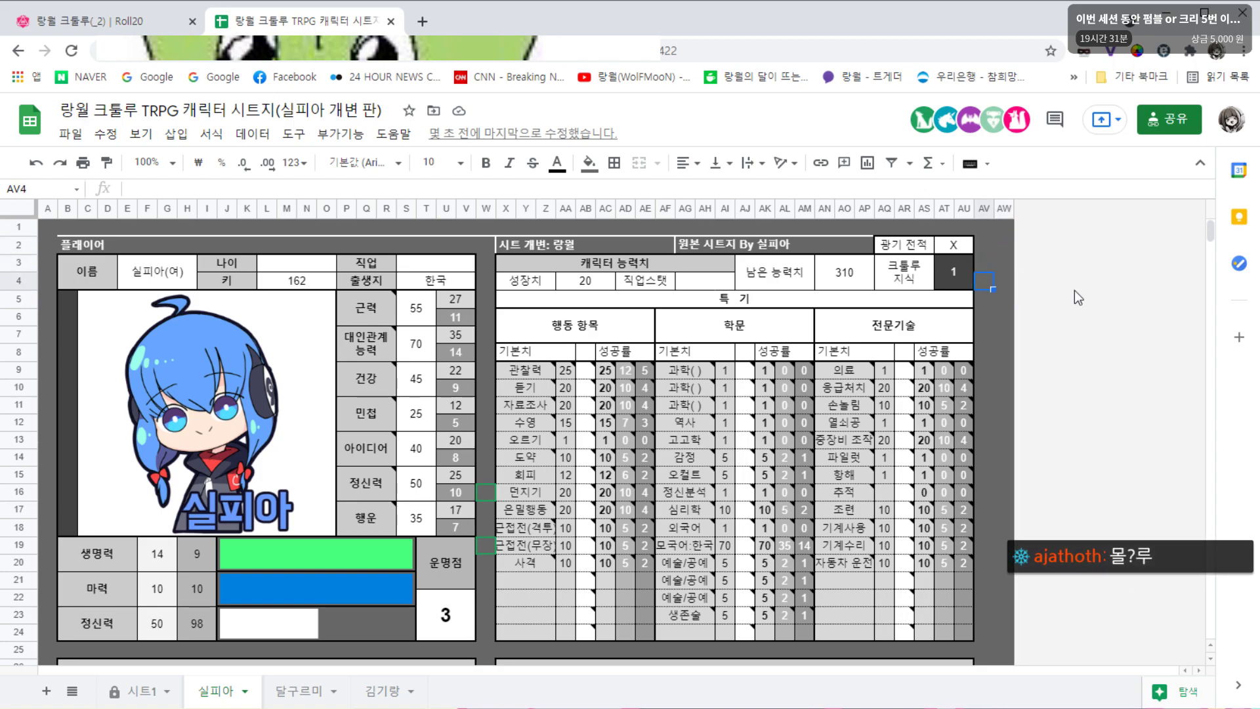
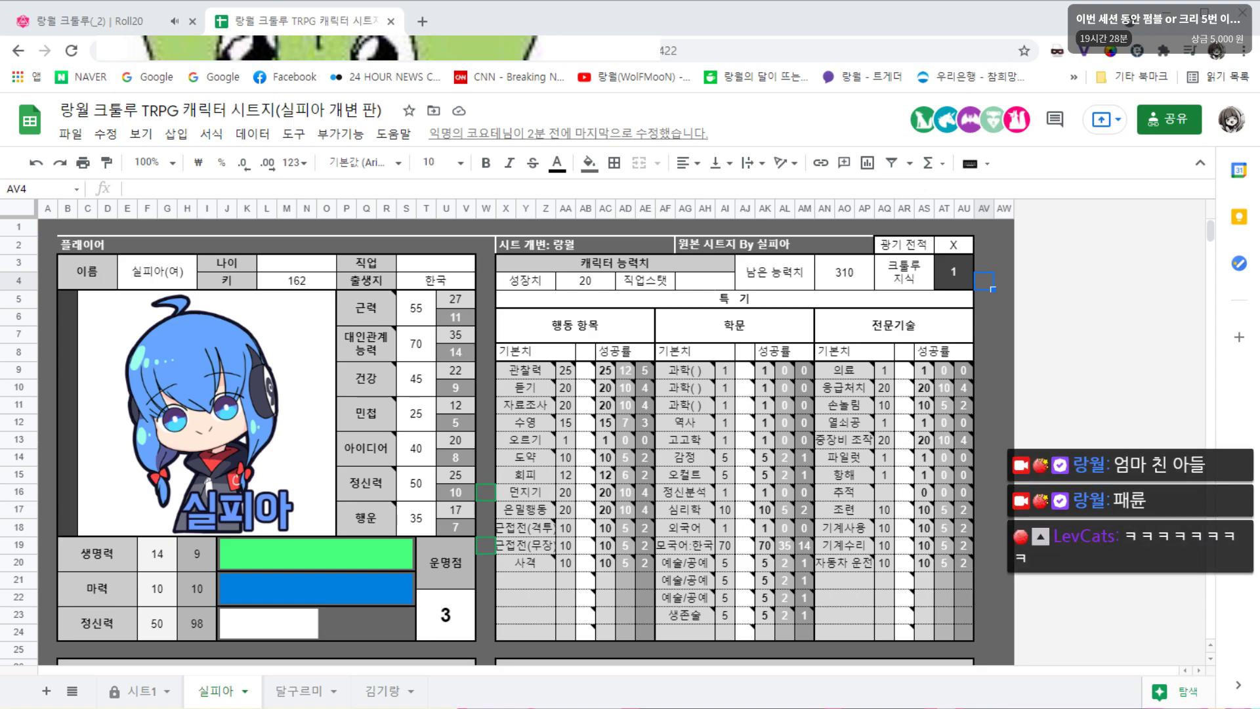
click(1003, 632)
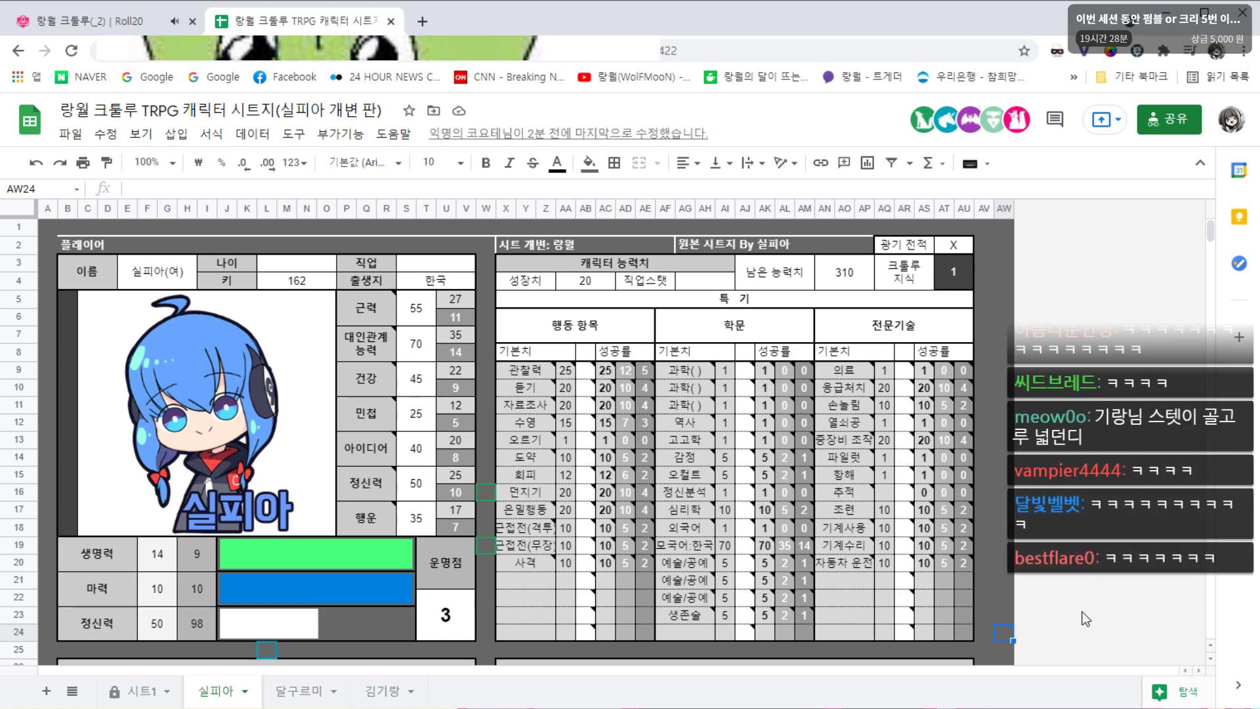
Compare the ability scores and remaining skill points on the three characters' sheets
click(369, 694)
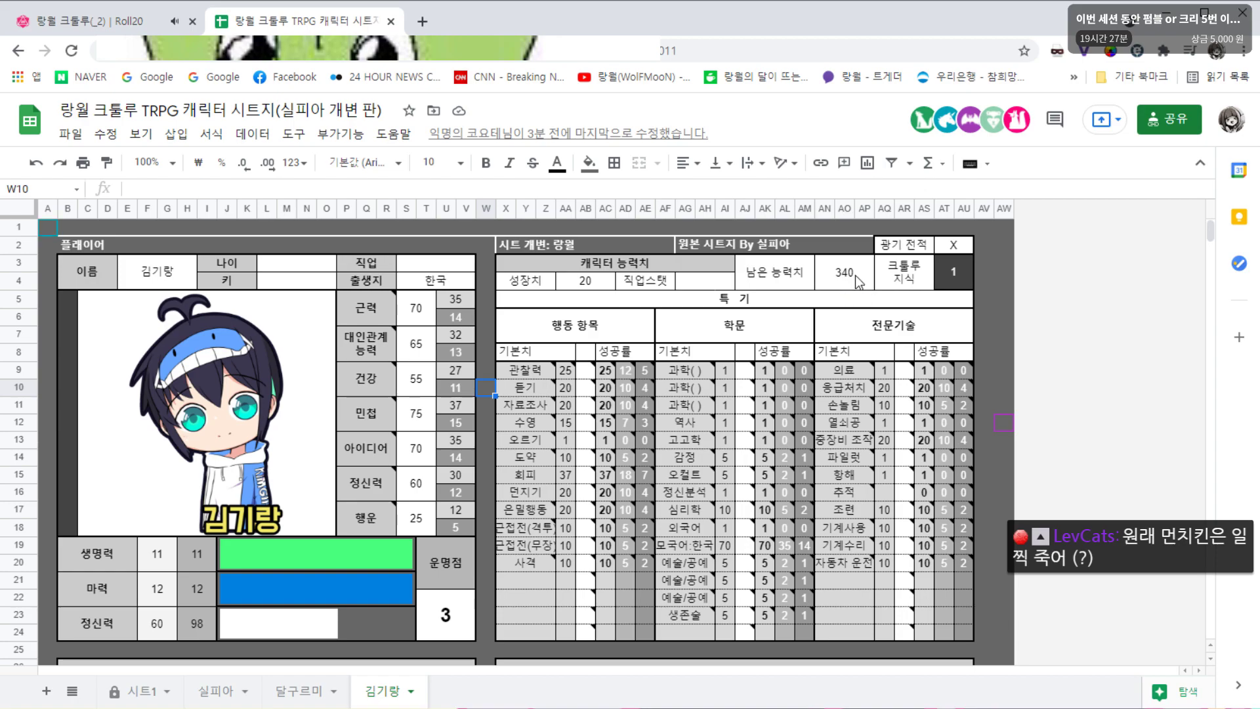
click(208, 689)
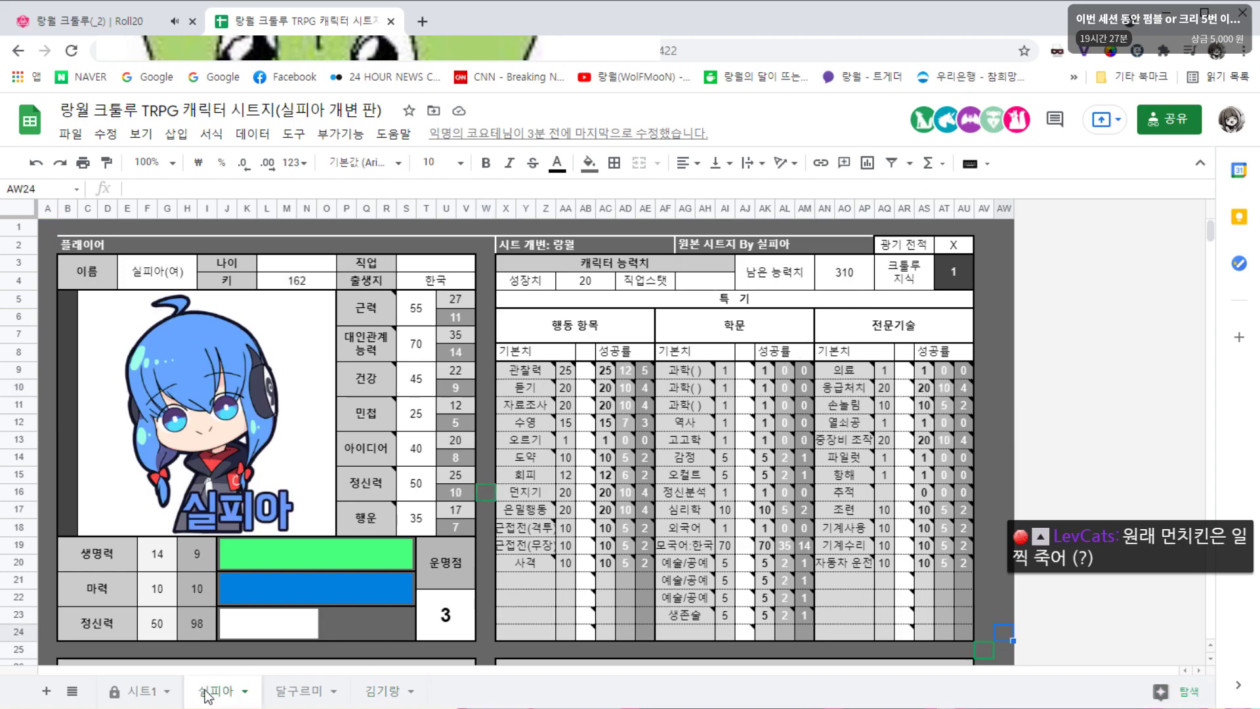
click(296, 693)
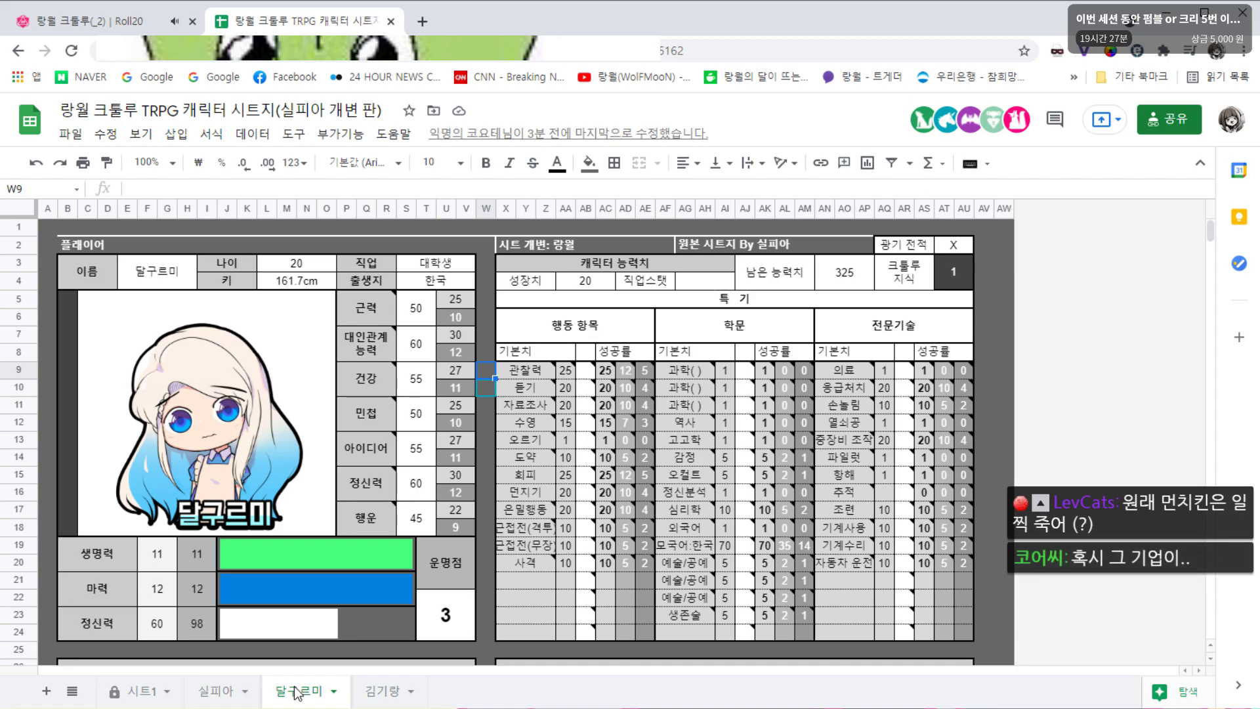
Set the first character's 생명력 to 9 on the character sheet
click(218, 691)
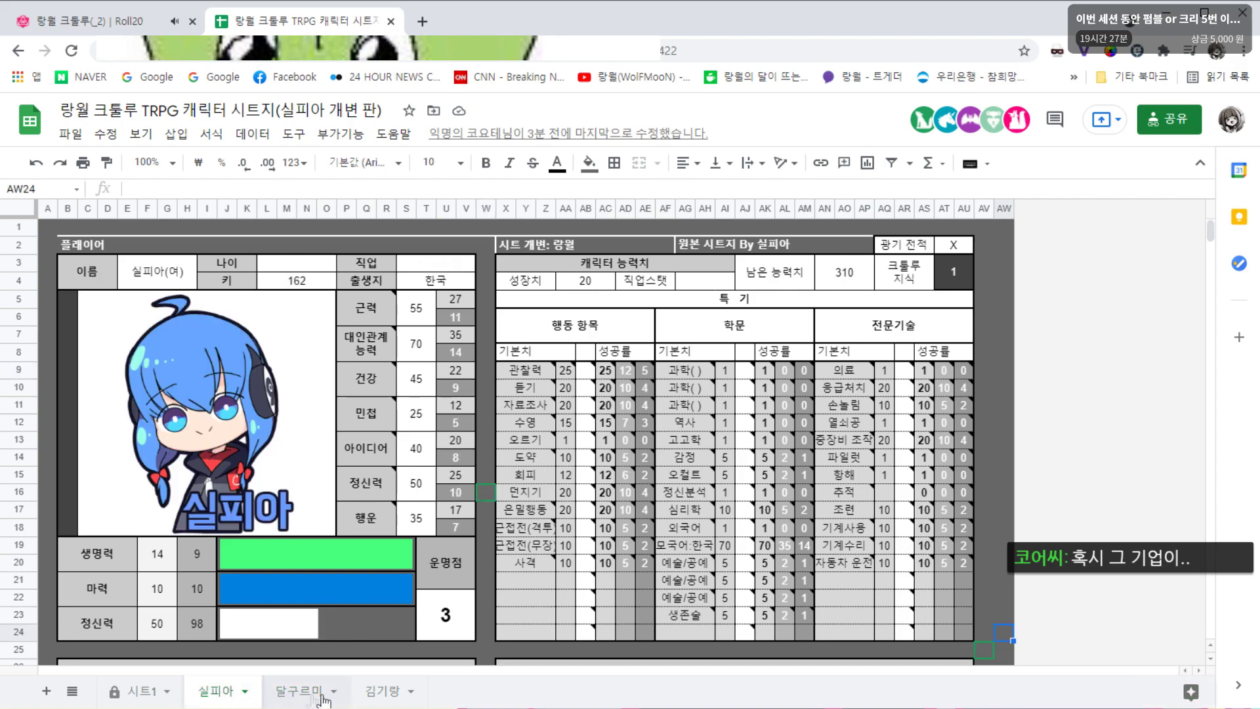
click(381, 691)
click(212, 695)
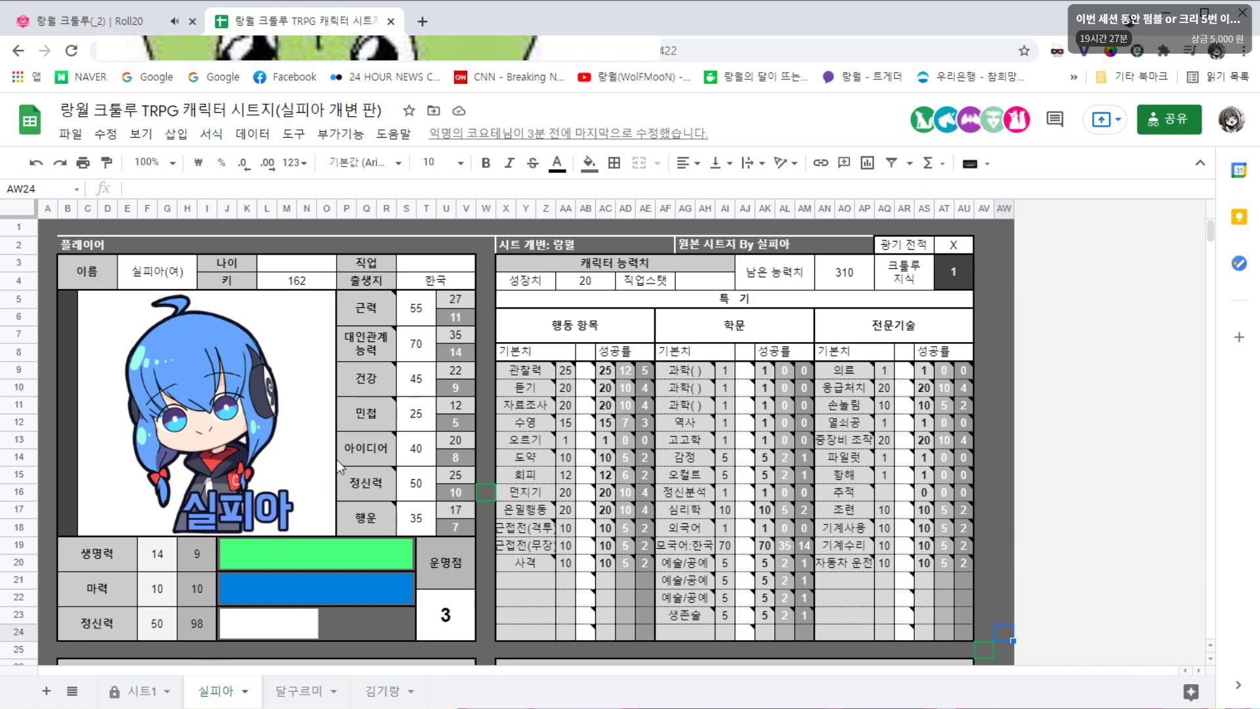
click(152, 558)
text(9)
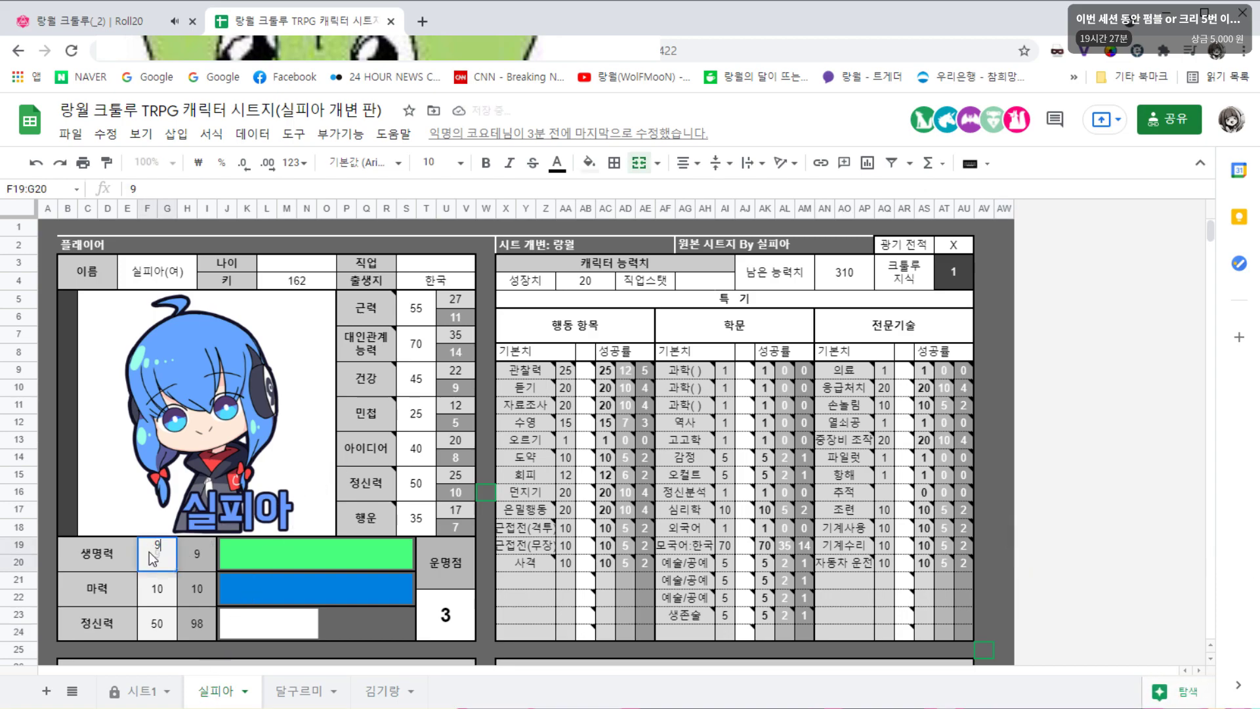
key(Return)
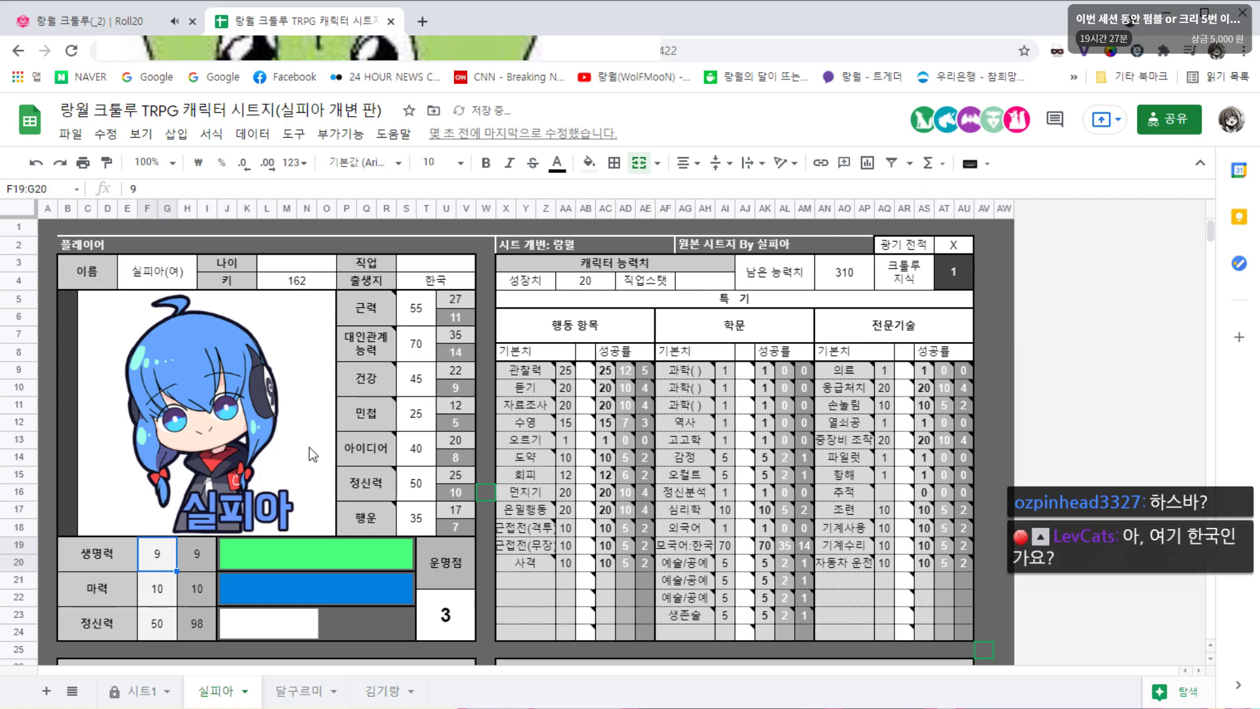
Check Roll20 briefly and examine the first character's profile, occupation and skill allocations on the character sheet
click(119, 26)
click(295, 21)
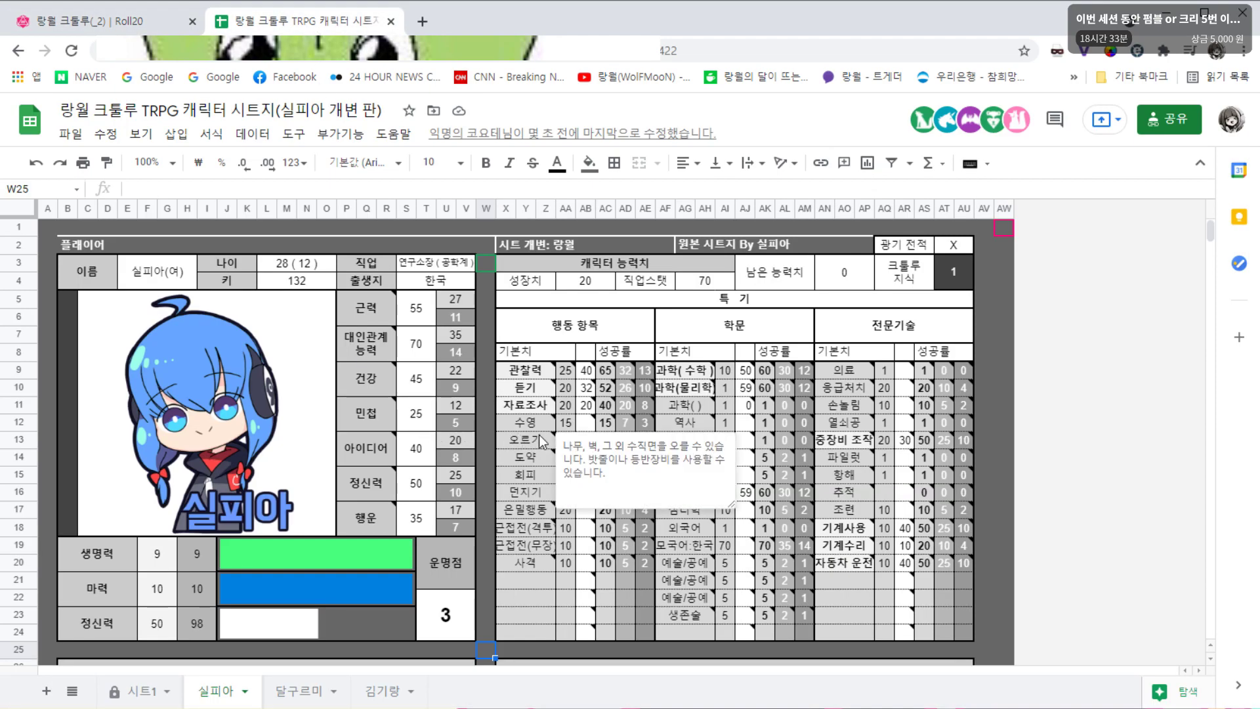
click(999, 375)
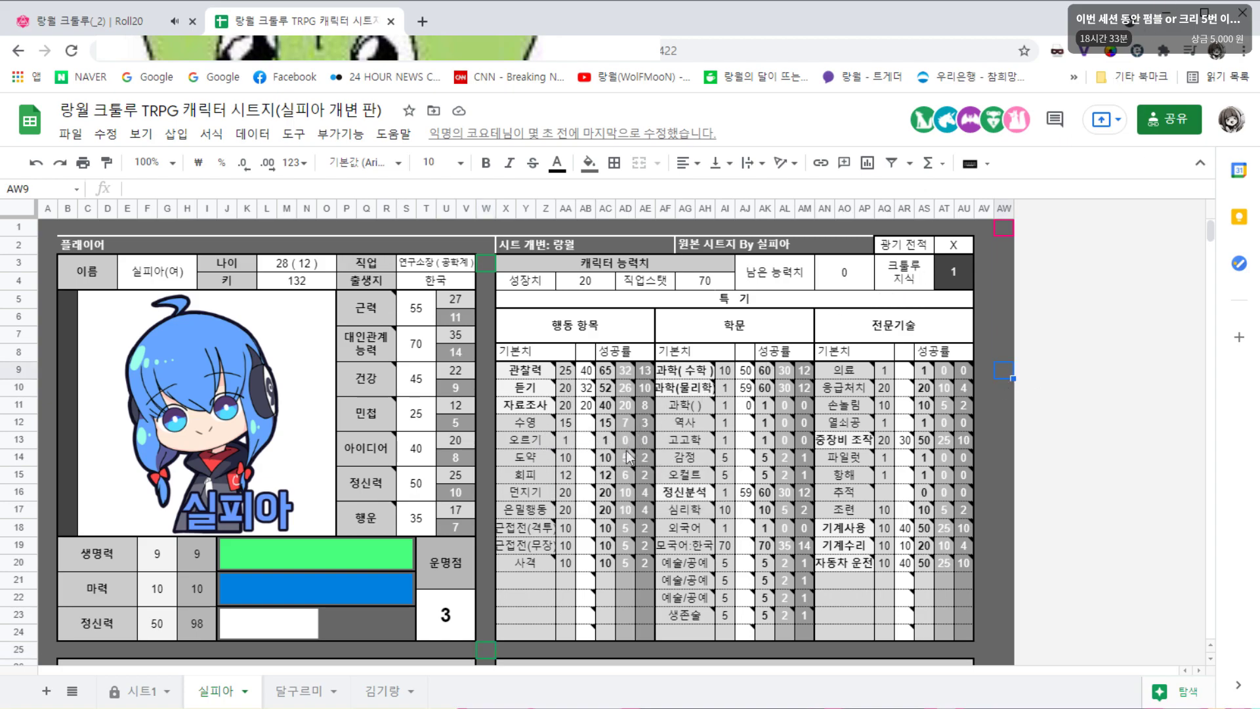
scroll(626, 442, down, 5)
click(487, 383)
scroll(525, 434, up, 5)
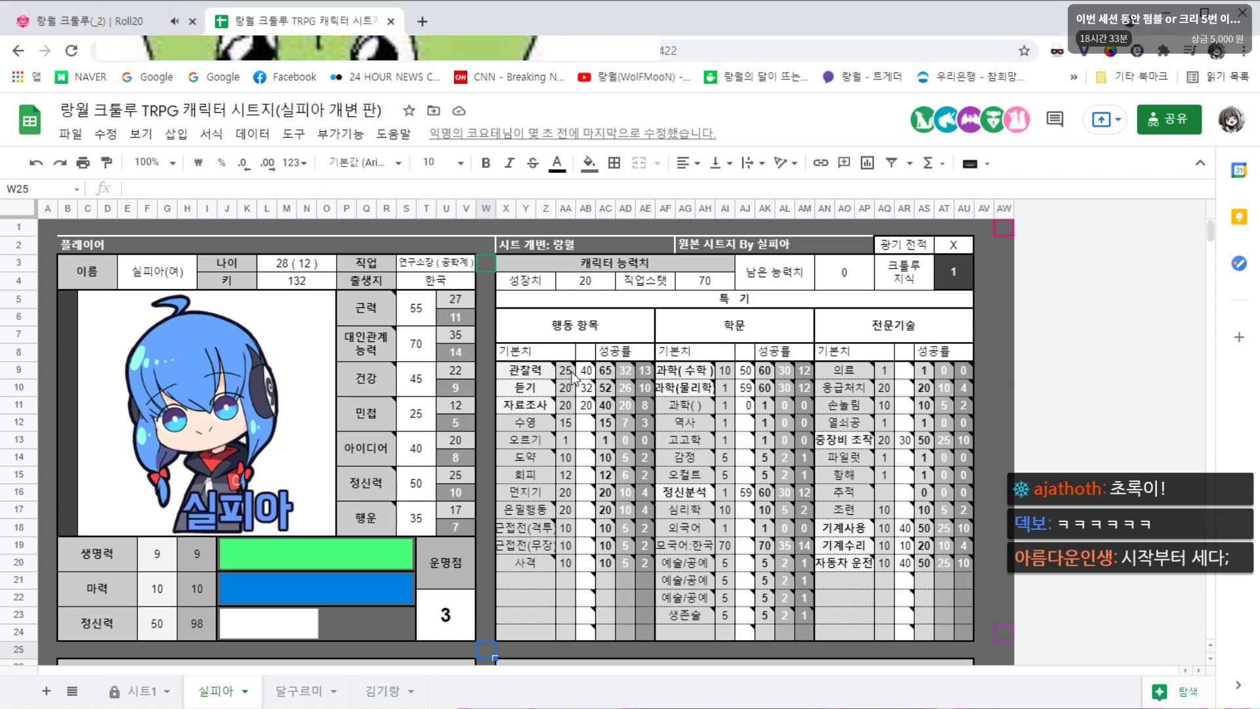
click(1003, 406)
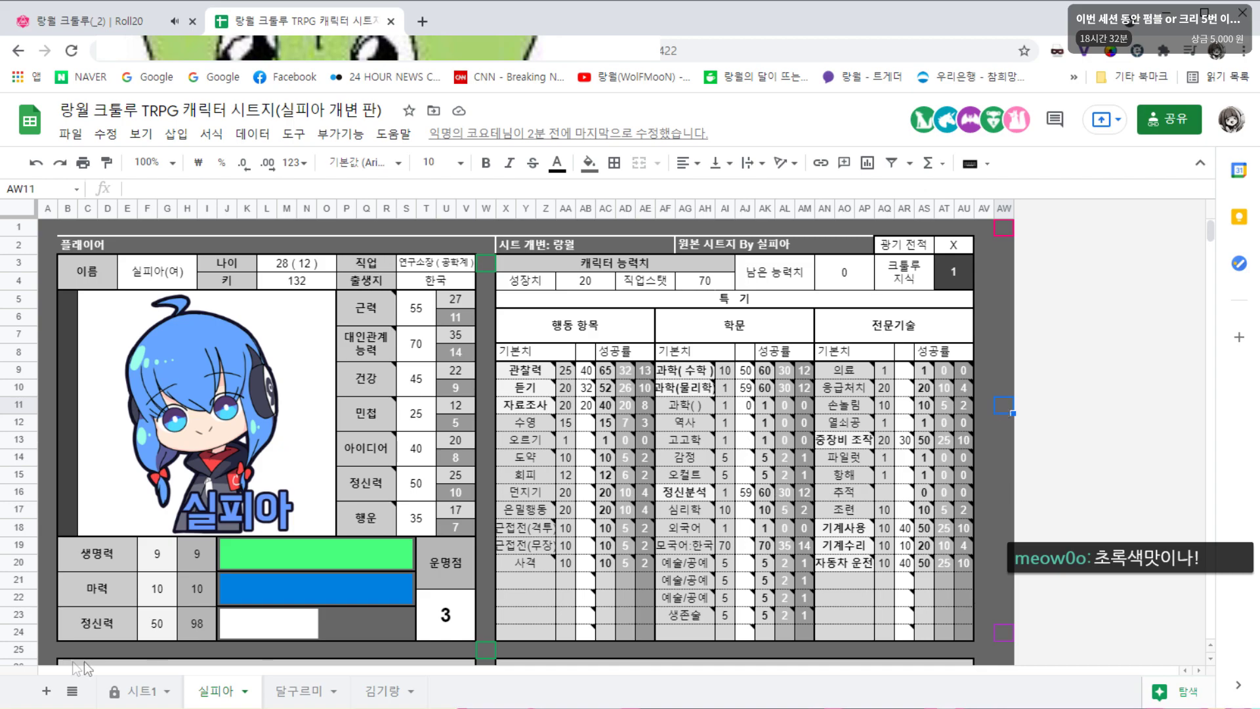
Compare the filled-in profiles and skill points across the three characters' sheets, ending on the first character's sheet
click(298, 691)
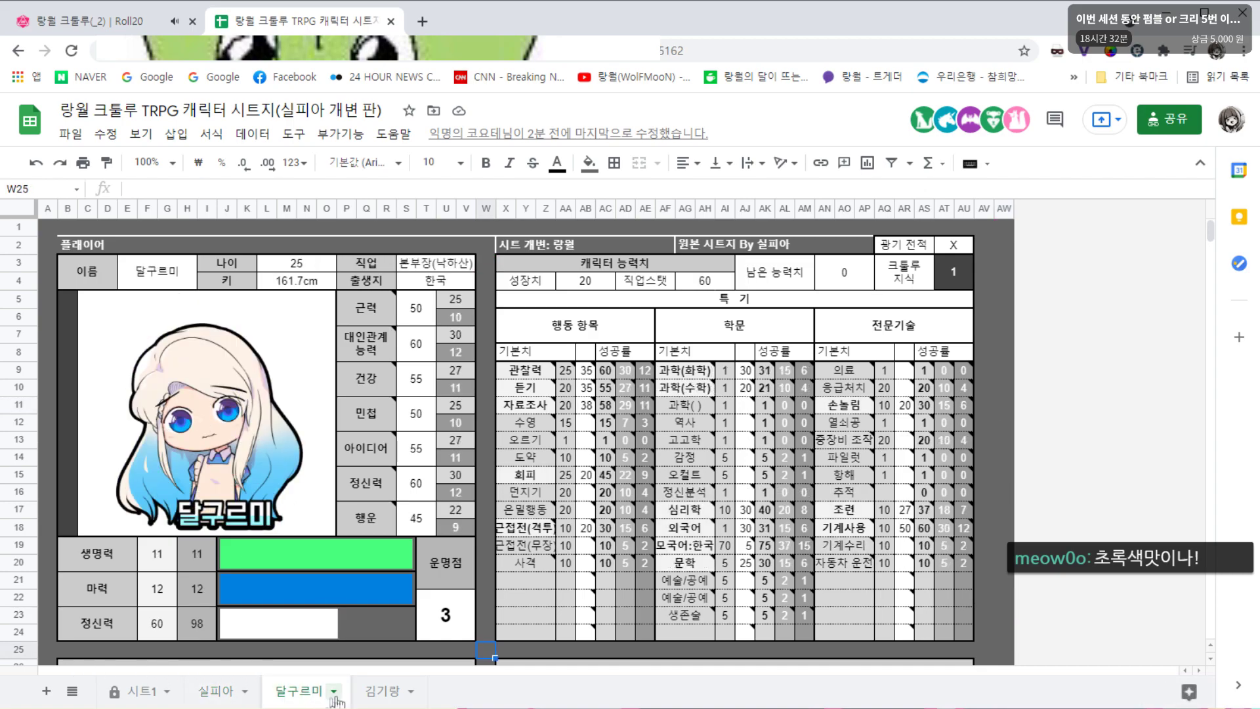
click(387, 694)
click(299, 692)
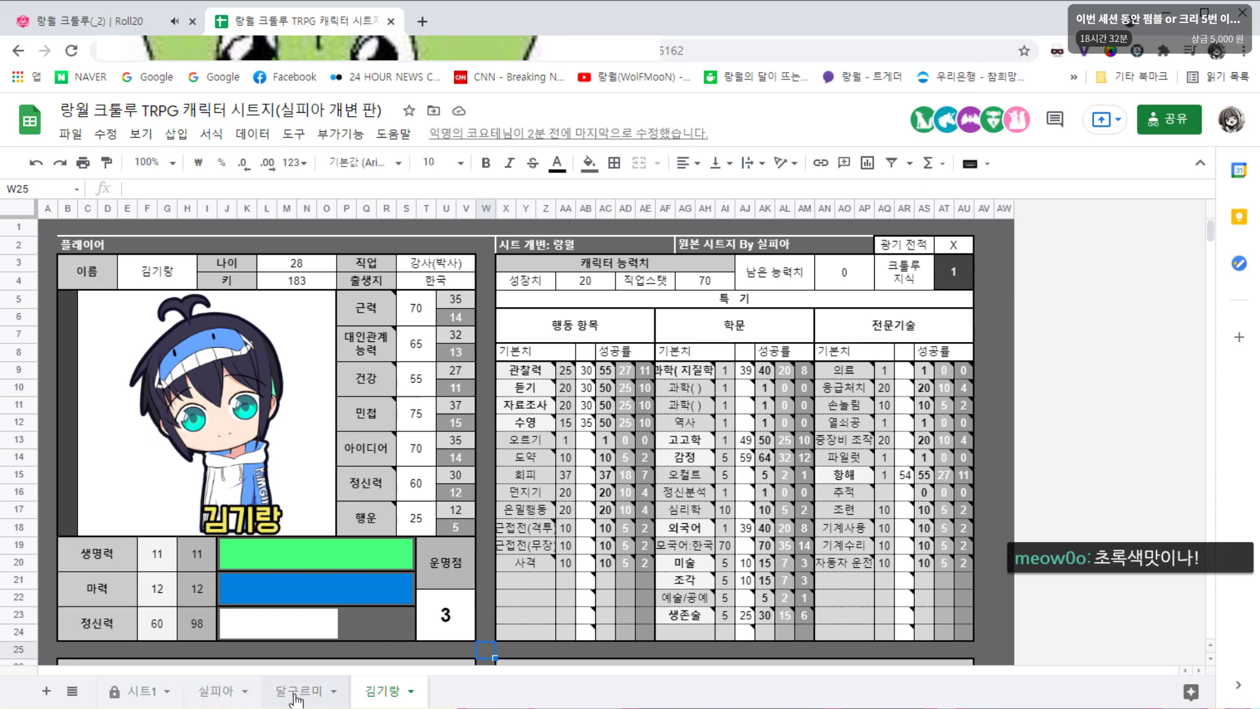
click(217, 694)
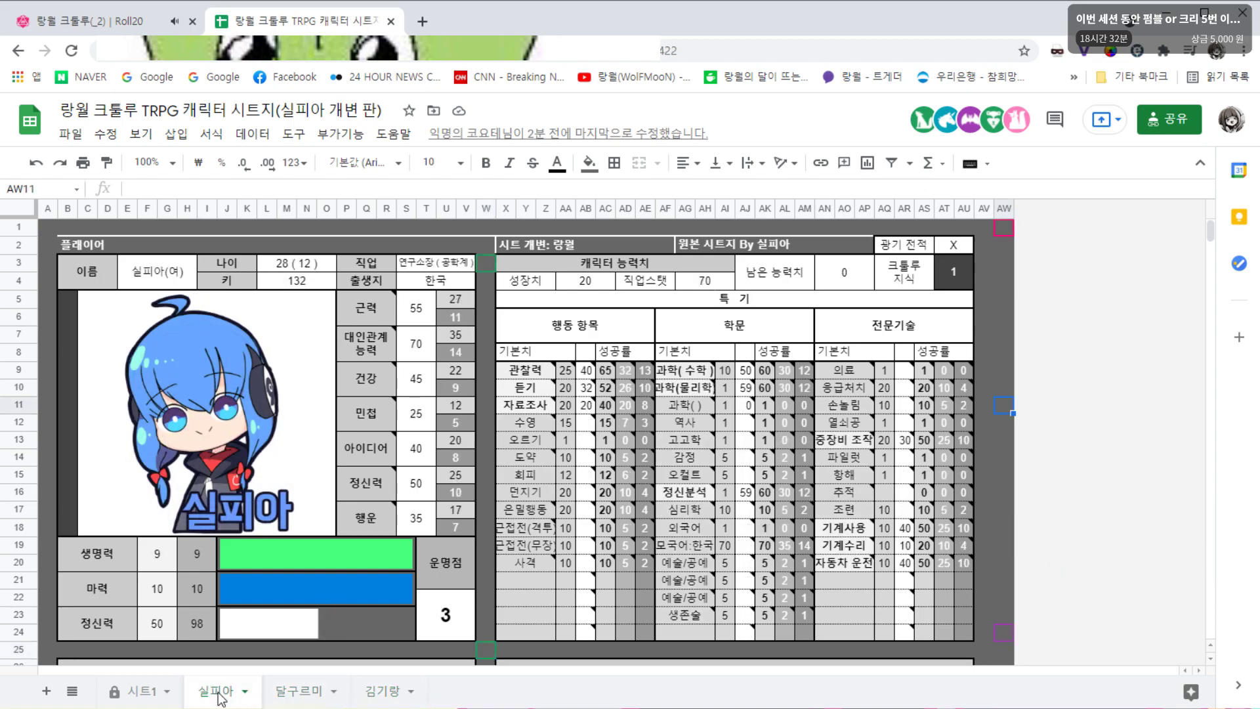
click(274, 697)
click(387, 692)
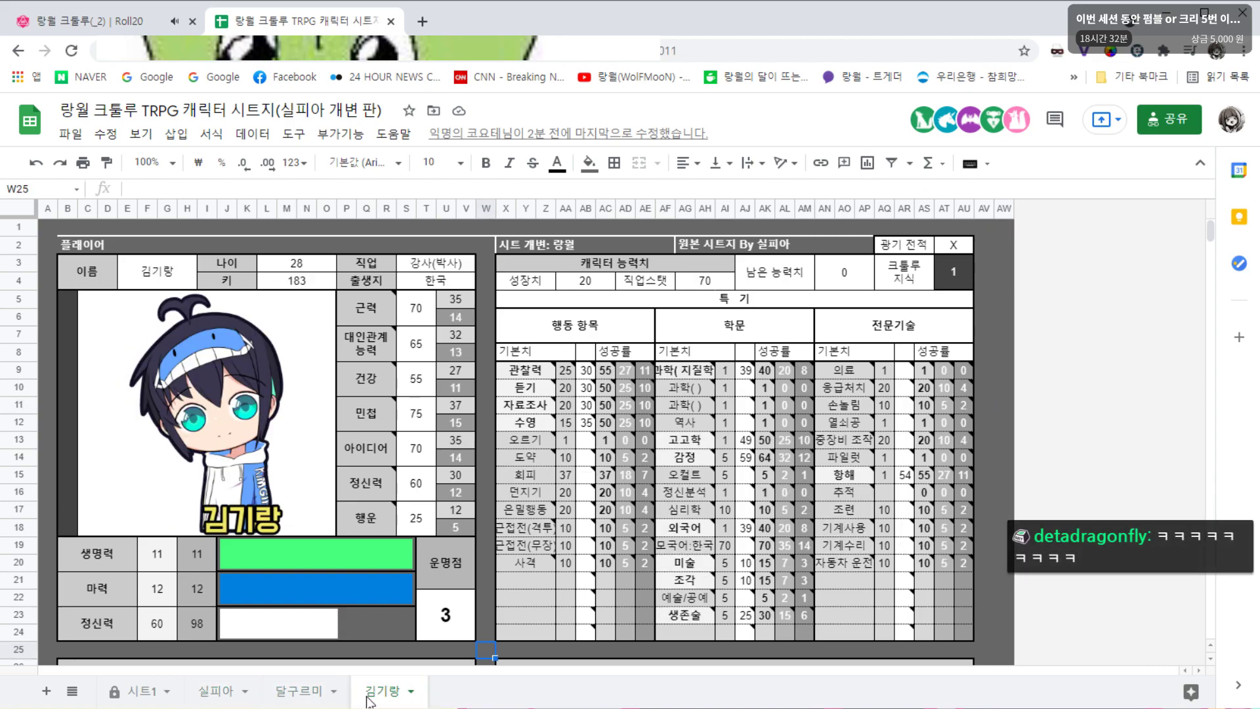
click(223, 694)
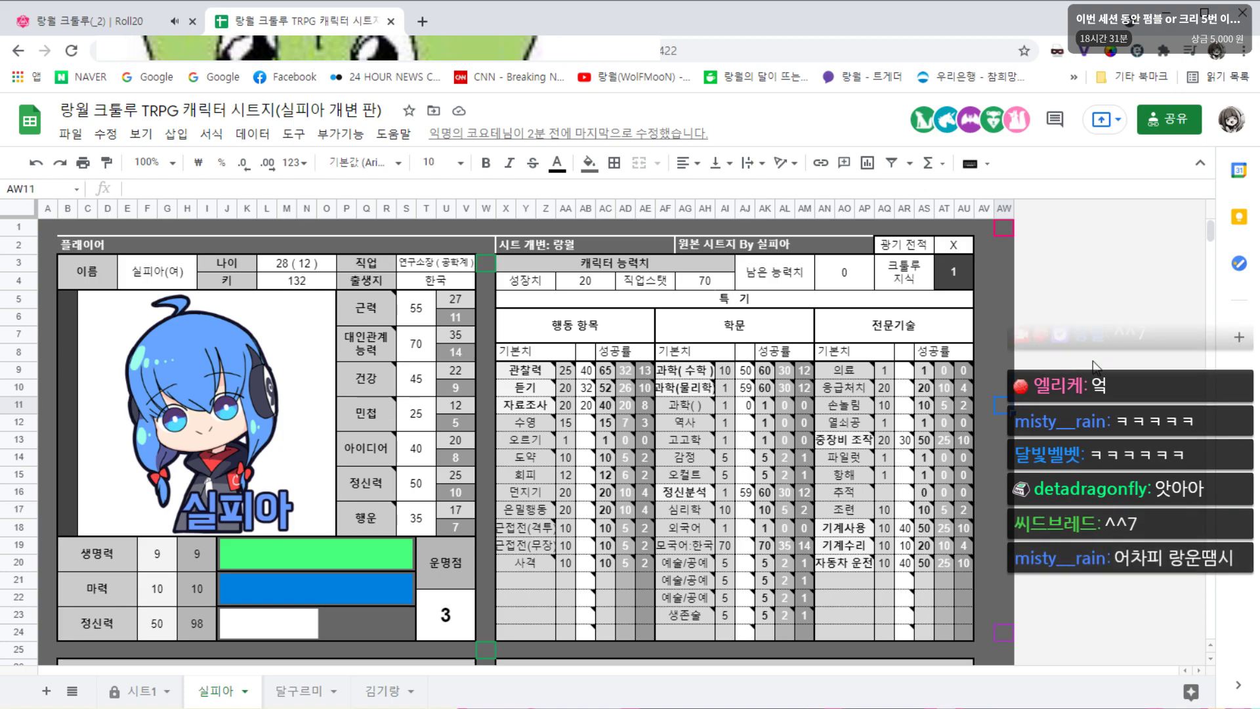
Examine the first character's 소지품 and 인간관계 sections together with the skill table
scroll(973, 392, down, 3)
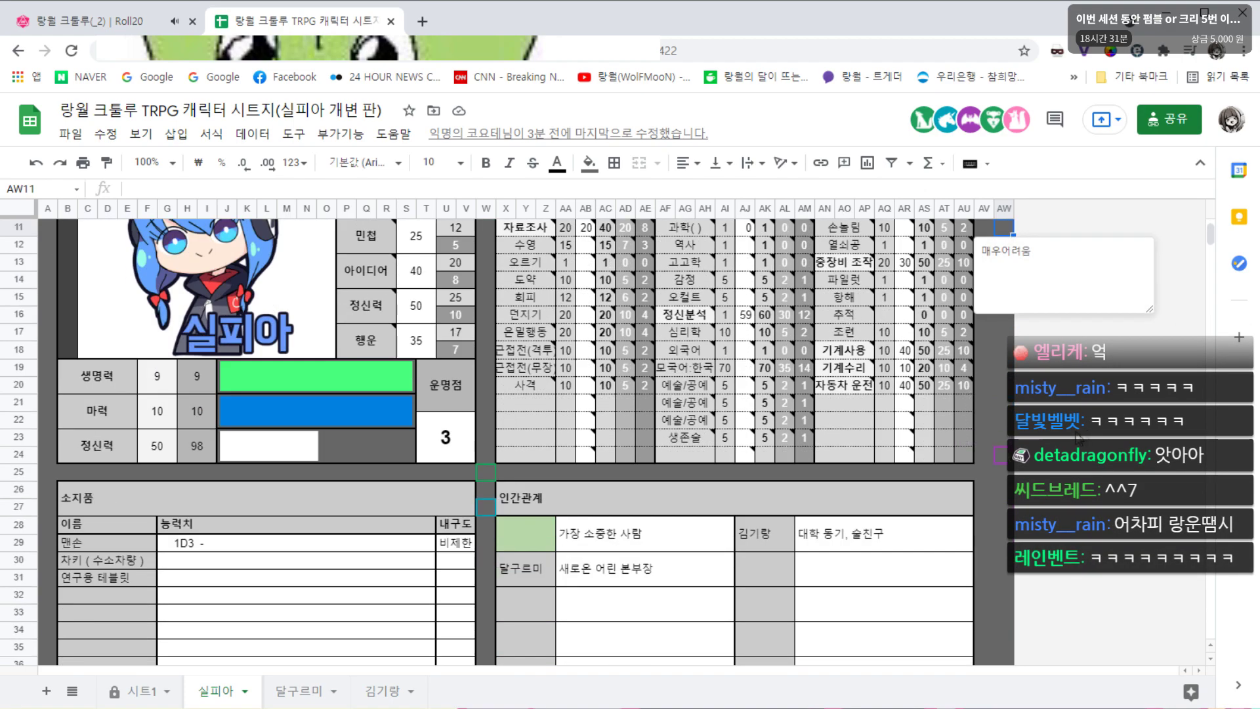
click(988, 472)
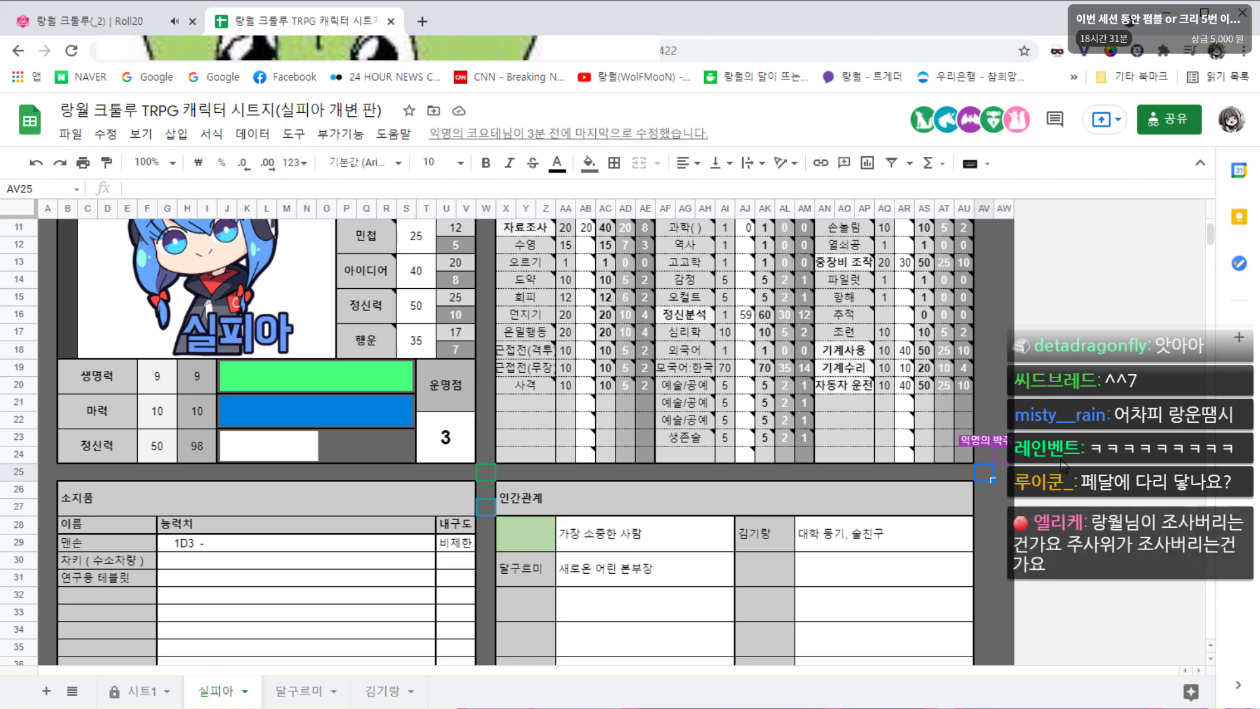
scroll(1063, 466, up, 3)
scroll(1063, 466, down, 2)
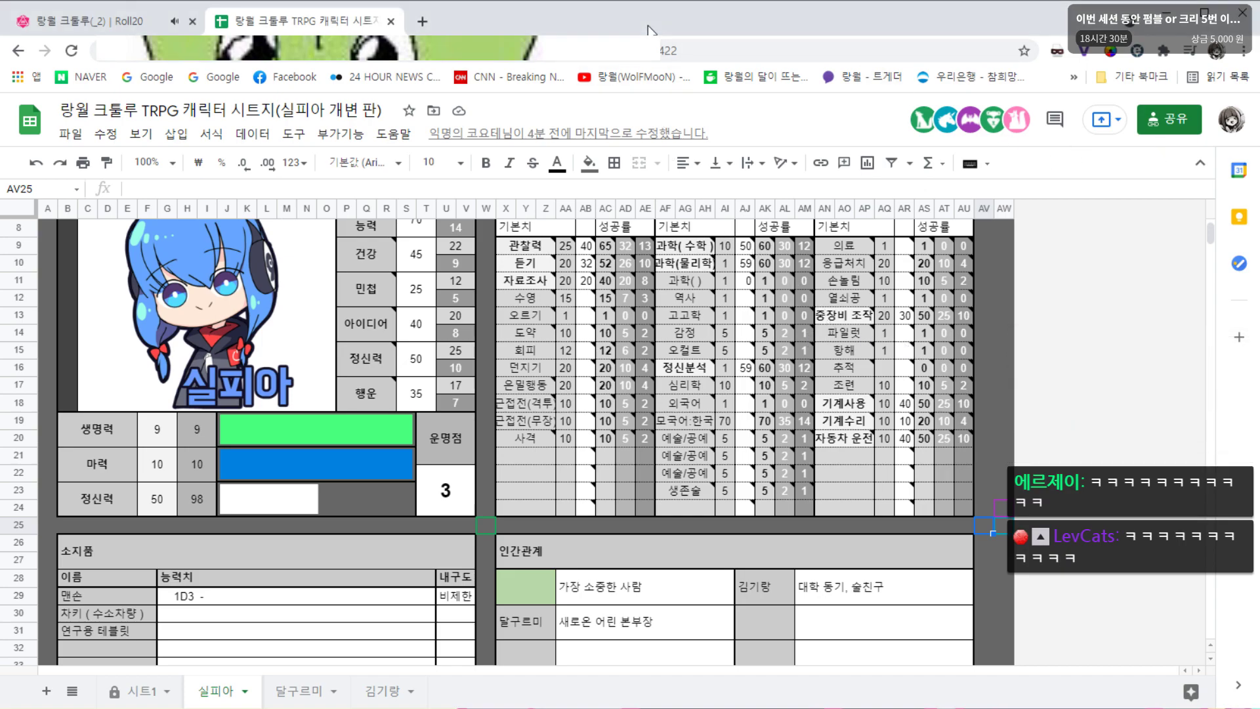
scroll(539, 459, up, 3)
scroll(538, 455, down, 10)
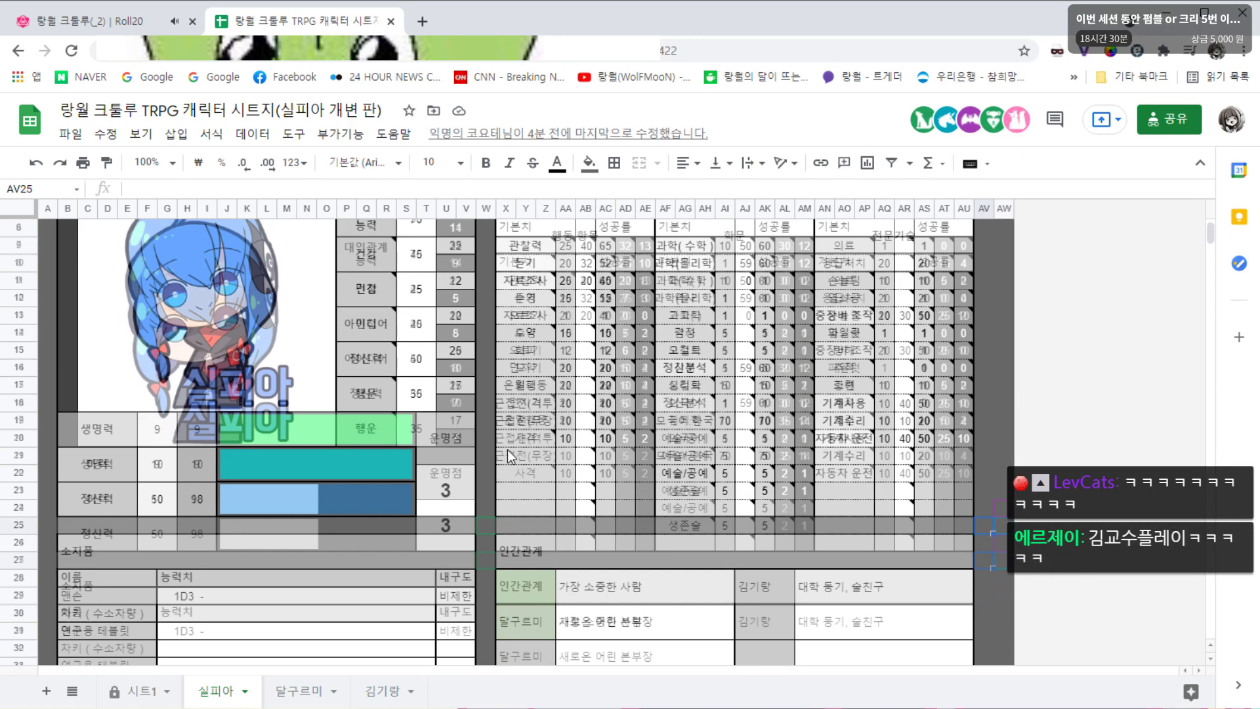
scroll(509, 455, up, 10)
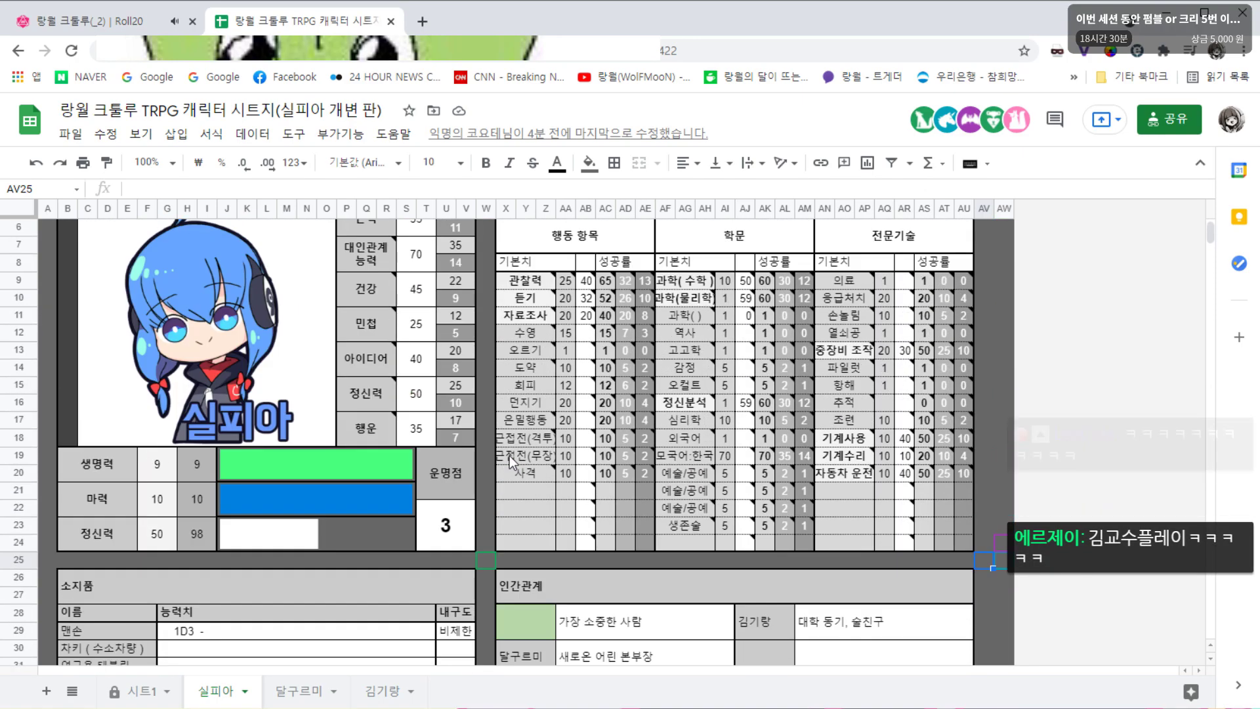
Examine the second character's profile, ability scores and skill allocations
click(297, 697)
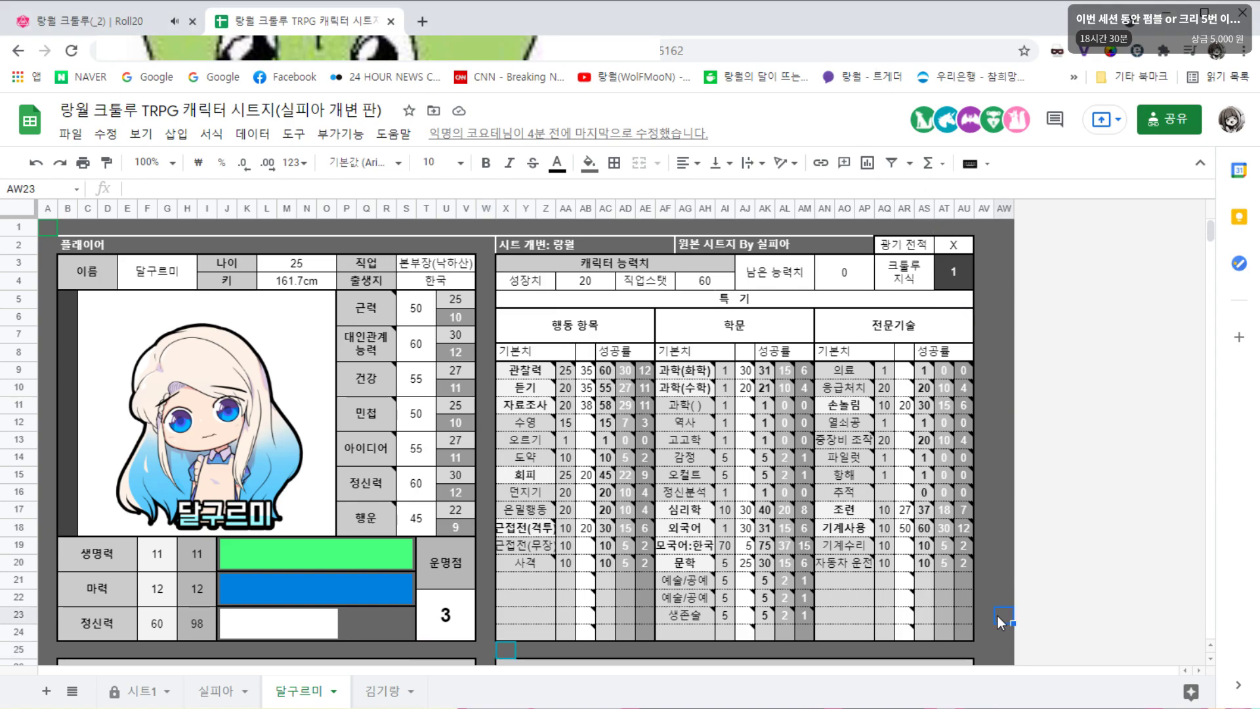
click(999, 526)
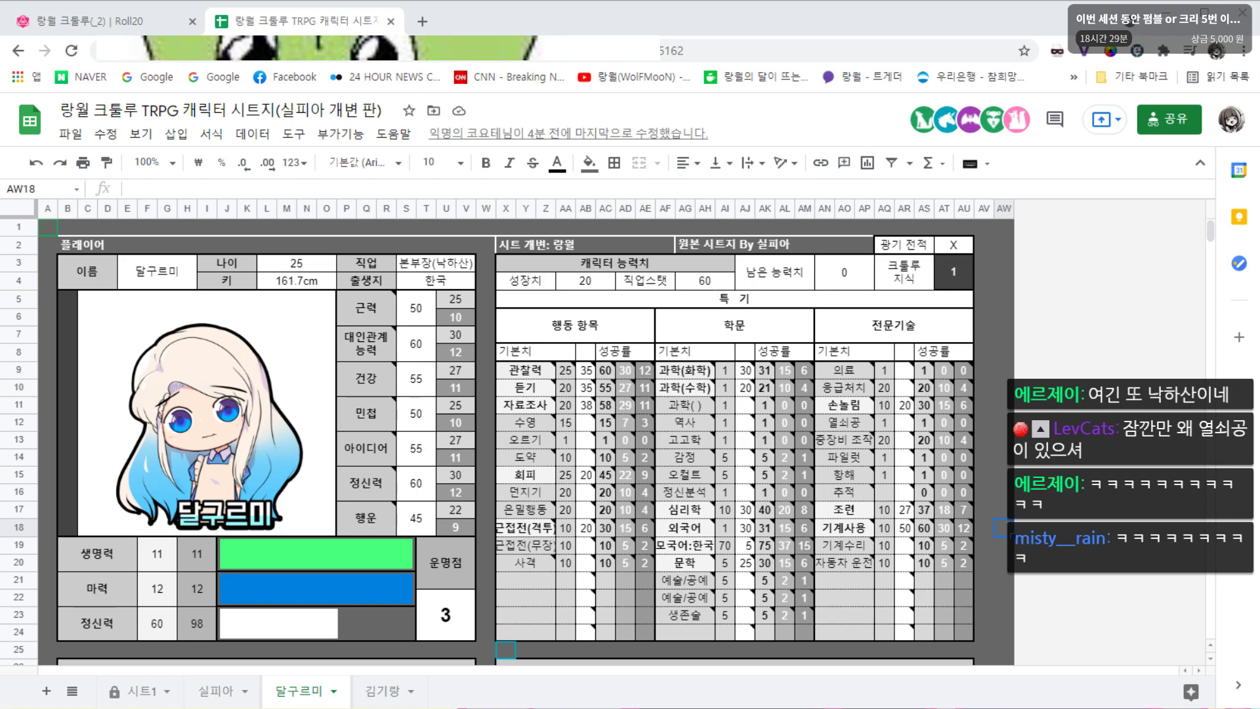
click(986, 596)
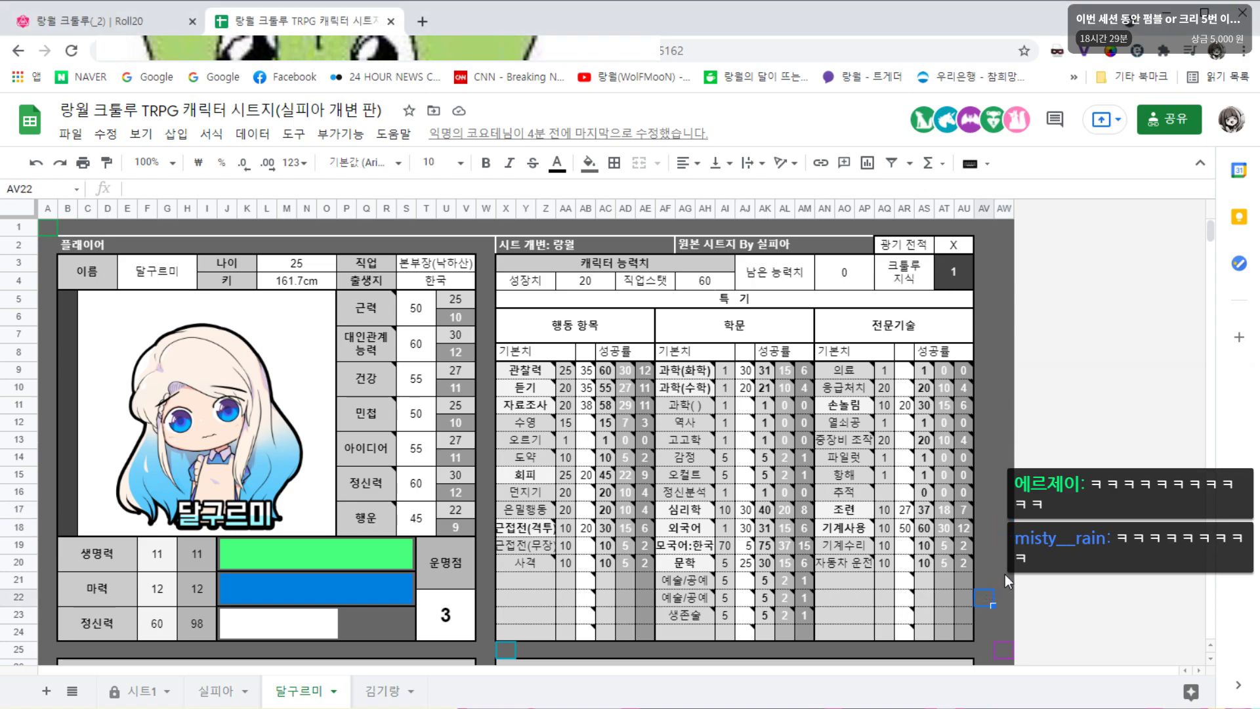
click(1005, 567)
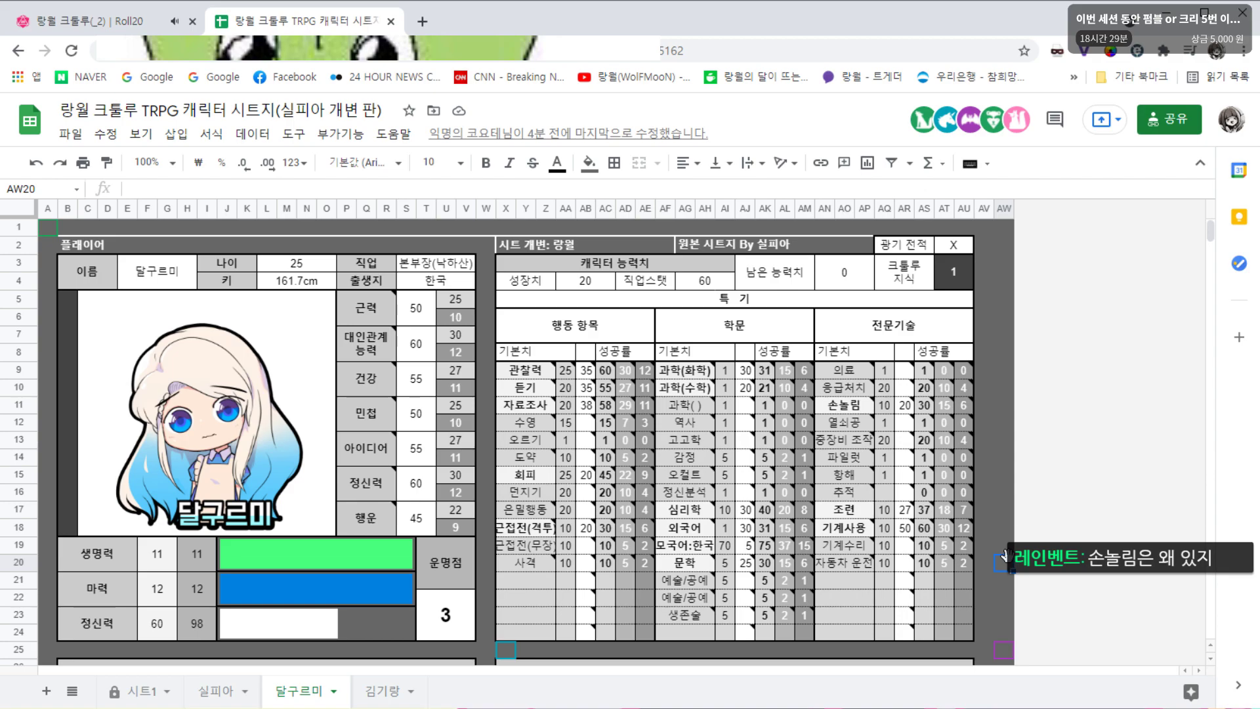
click(1004, 529)
click(986, 490)
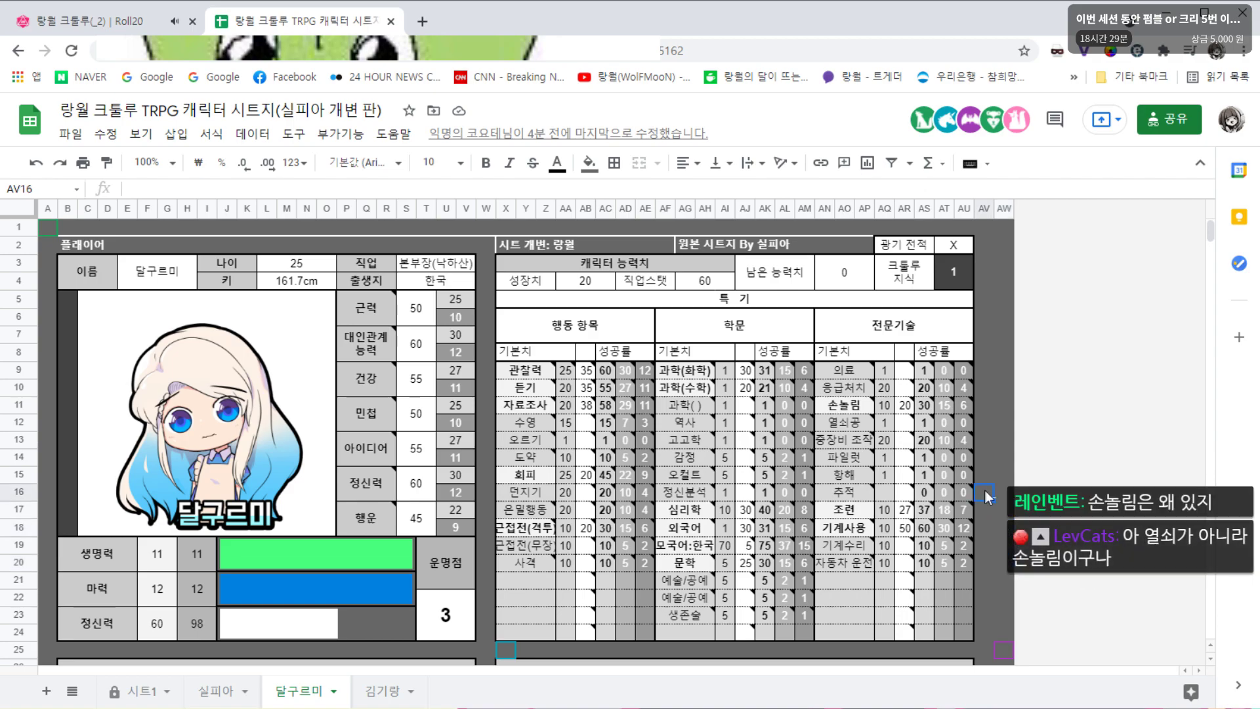
click(985, 444)
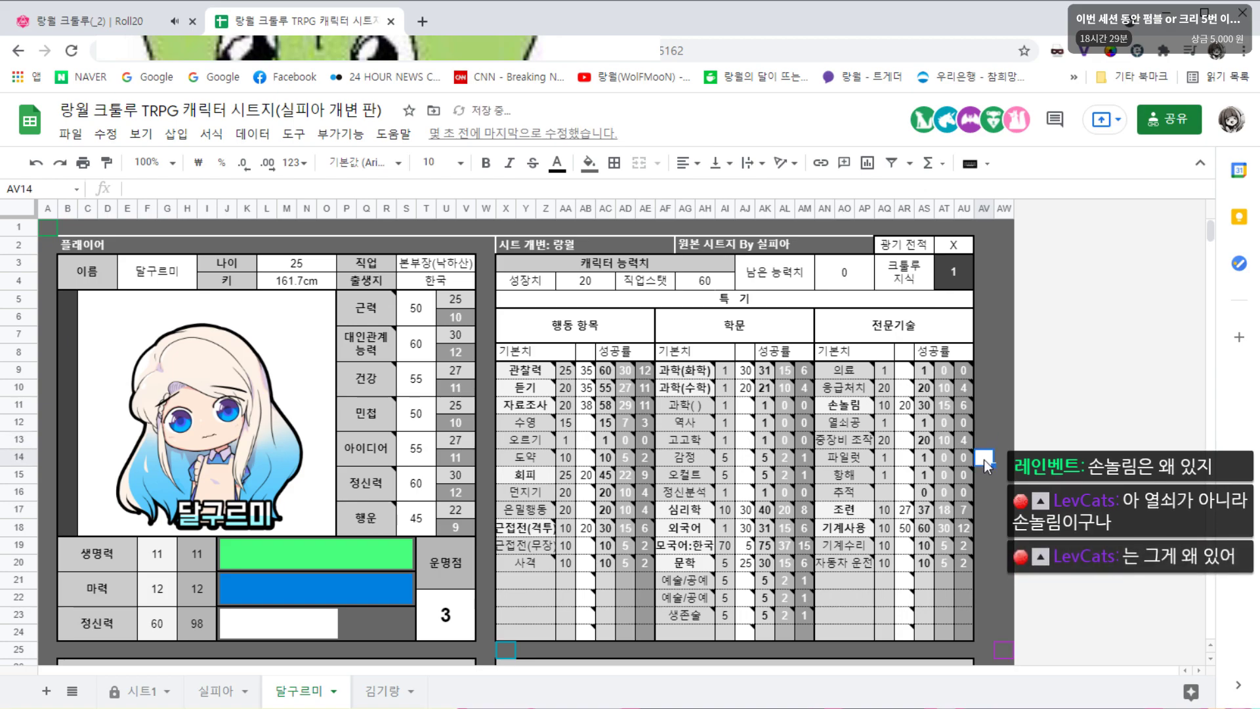
click(997, 461)
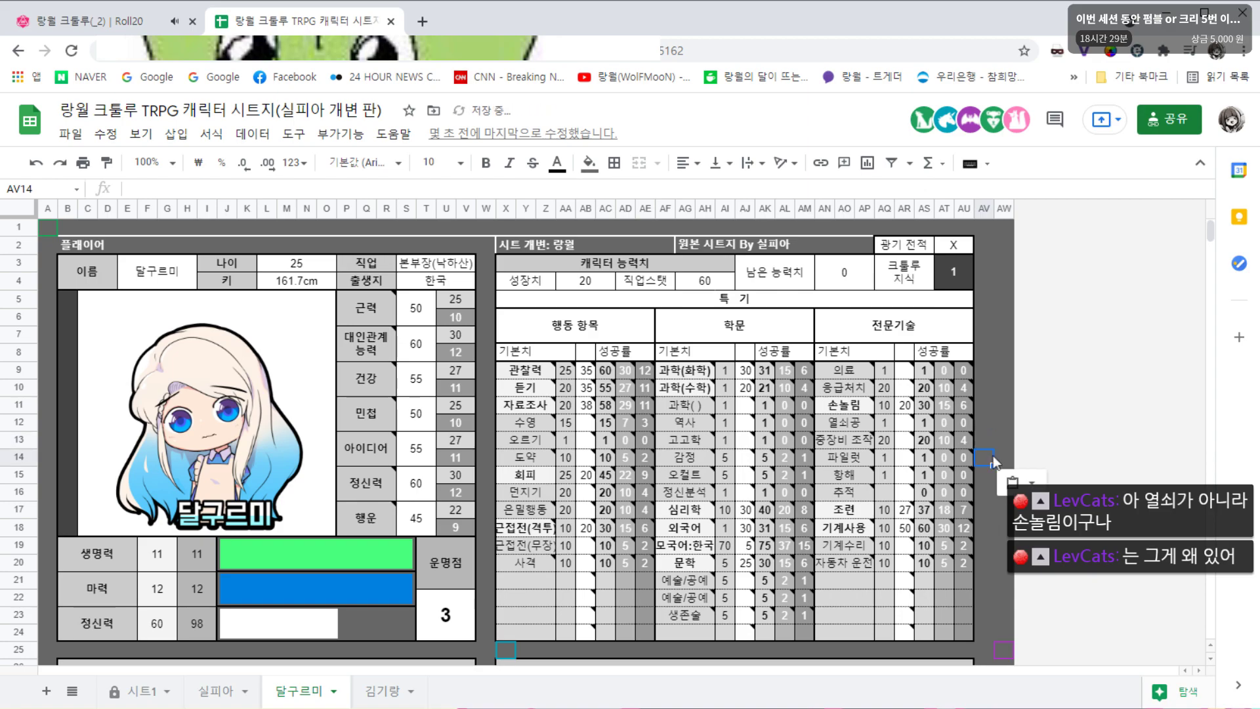
click(992, 430)
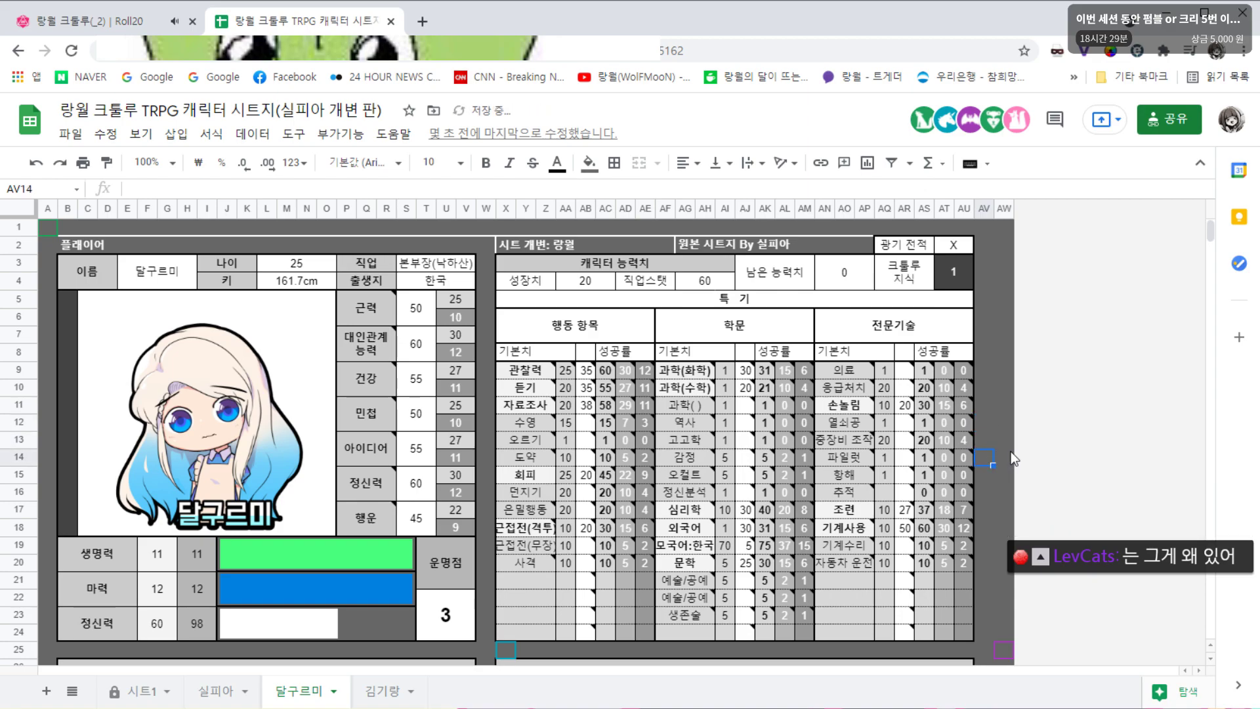
click(1006, 441)
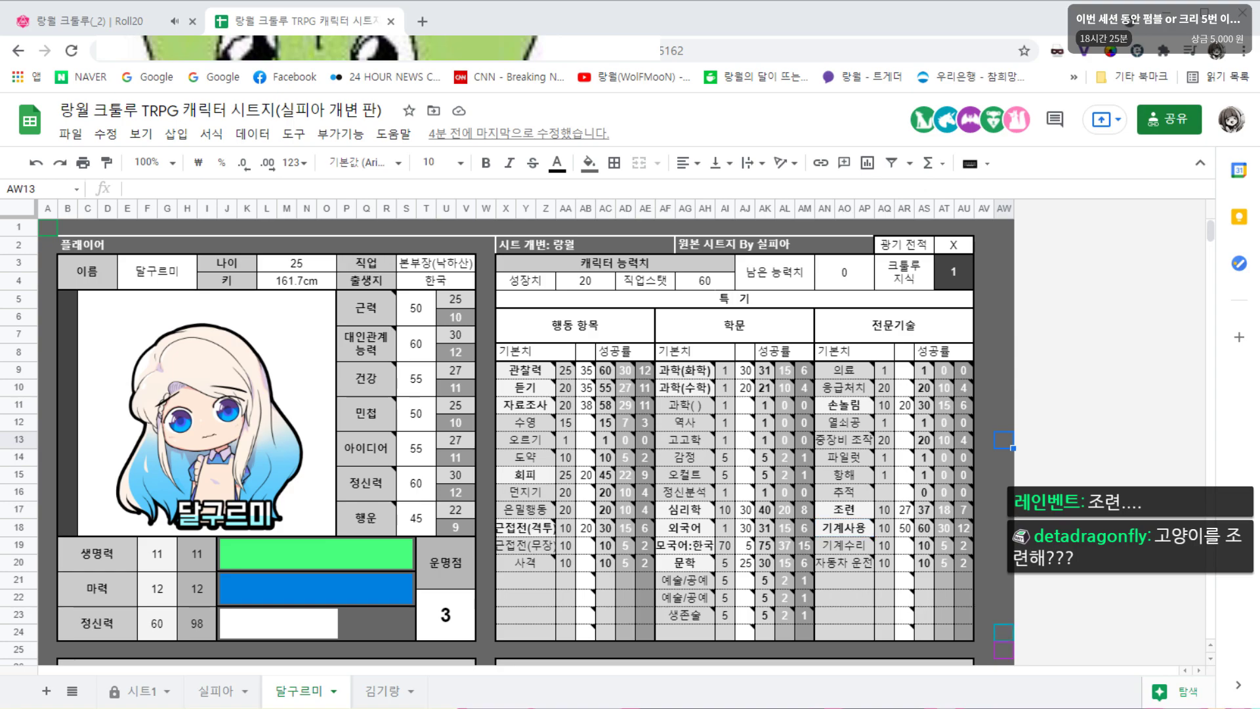
Read through the second character's 소지품 and 인간관계 entries
scroll(1014, 408, down, 3)
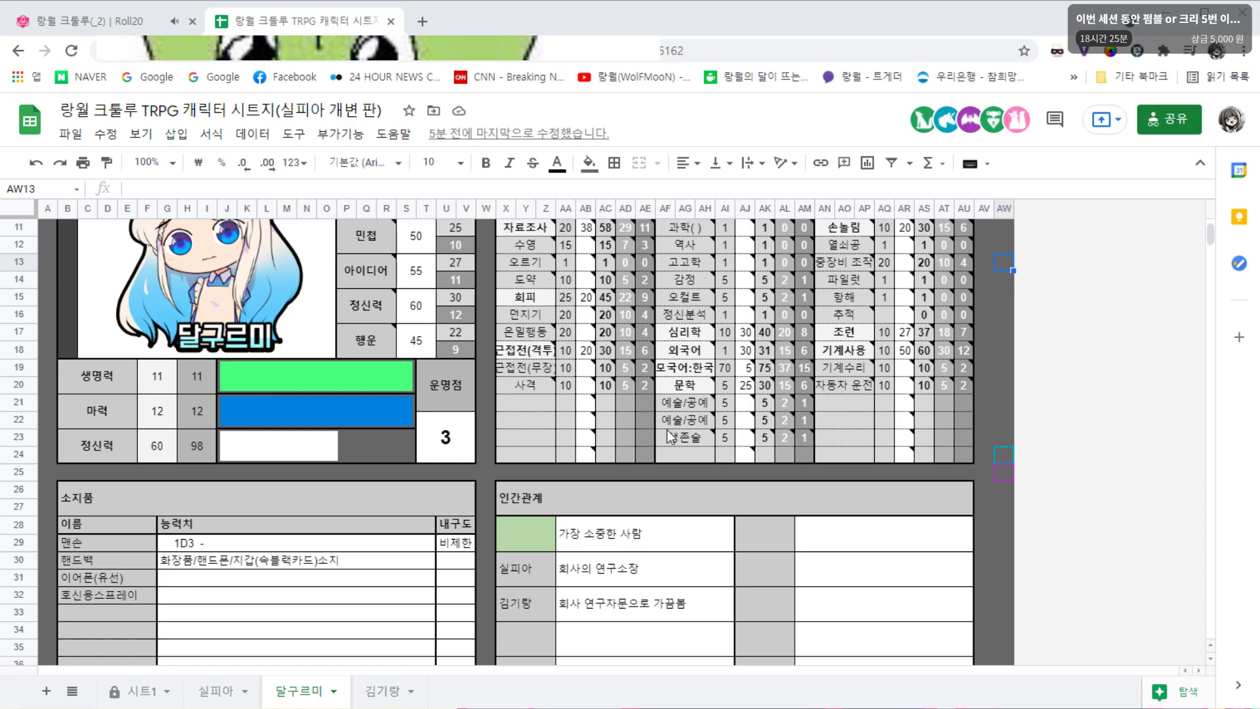
click(491, 471)
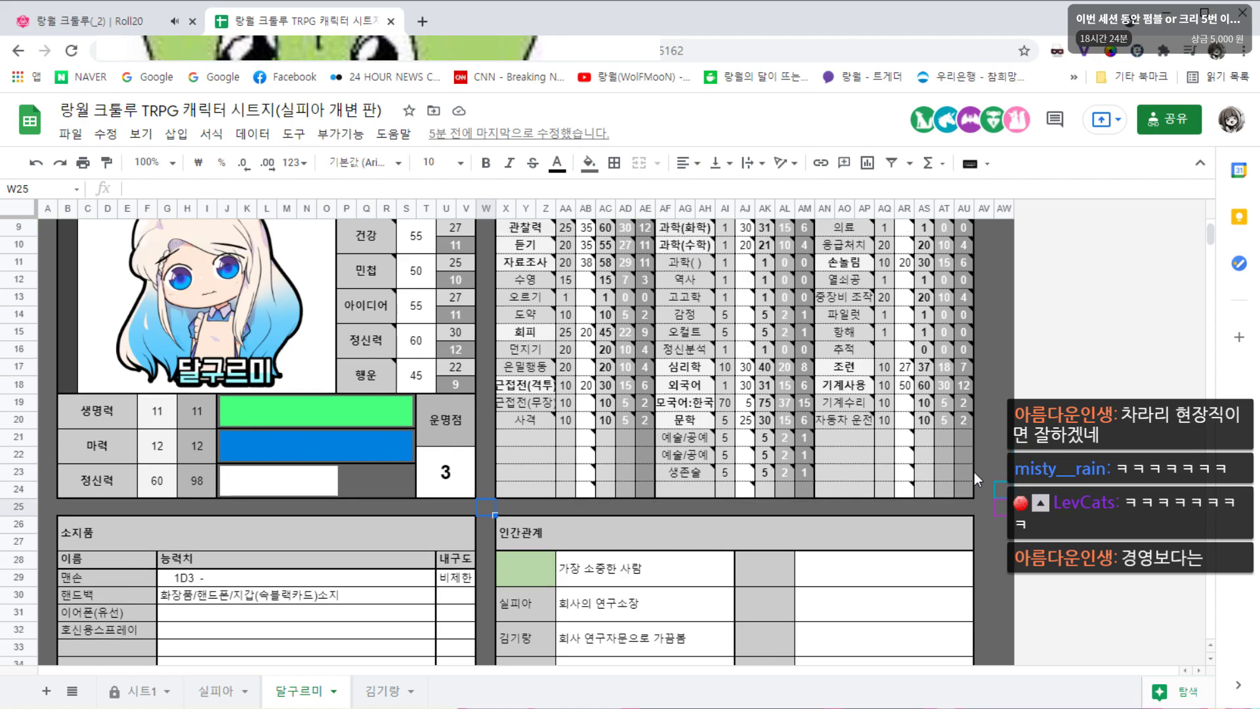
scroll(974, 471, down, 1)
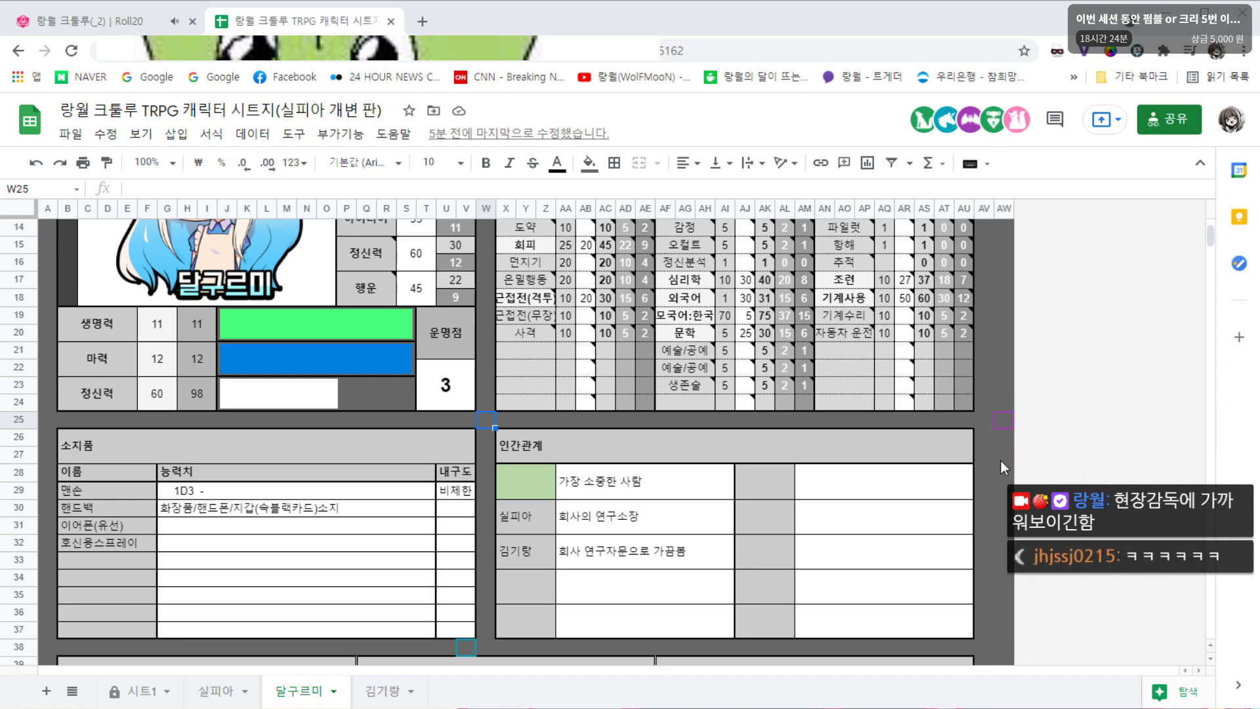
click(997, 435)
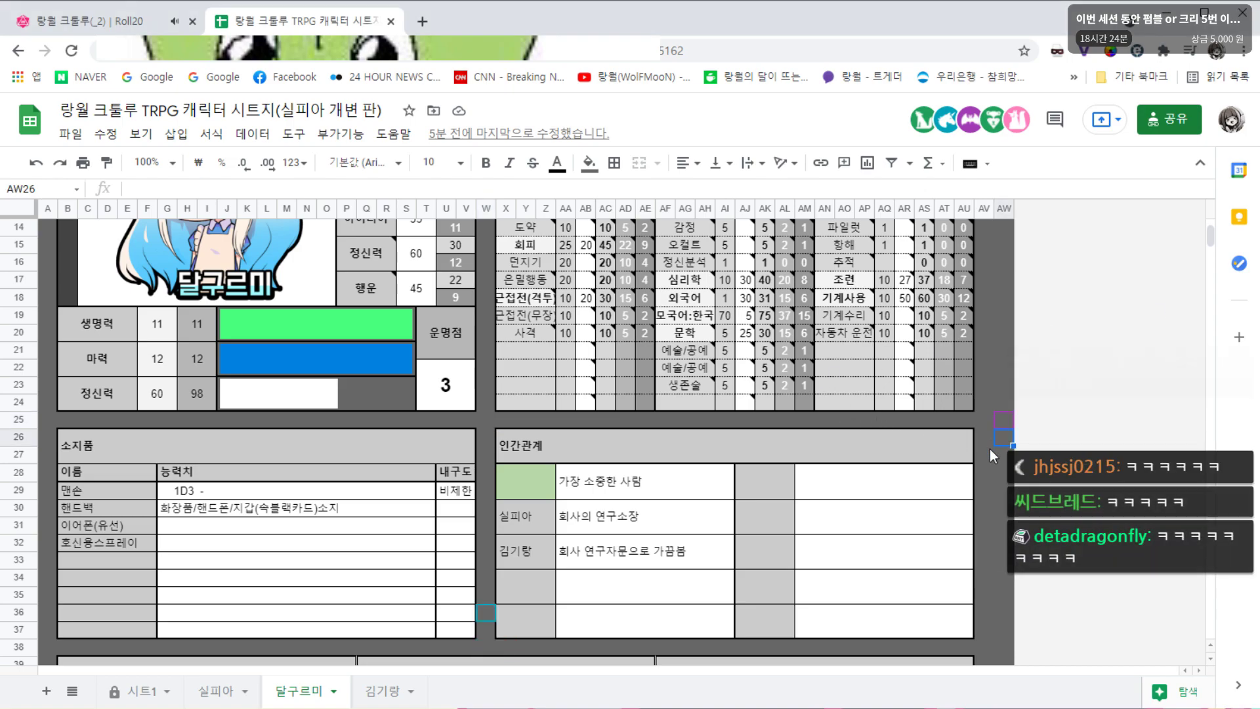
scroll(1004, 452, up, 2)
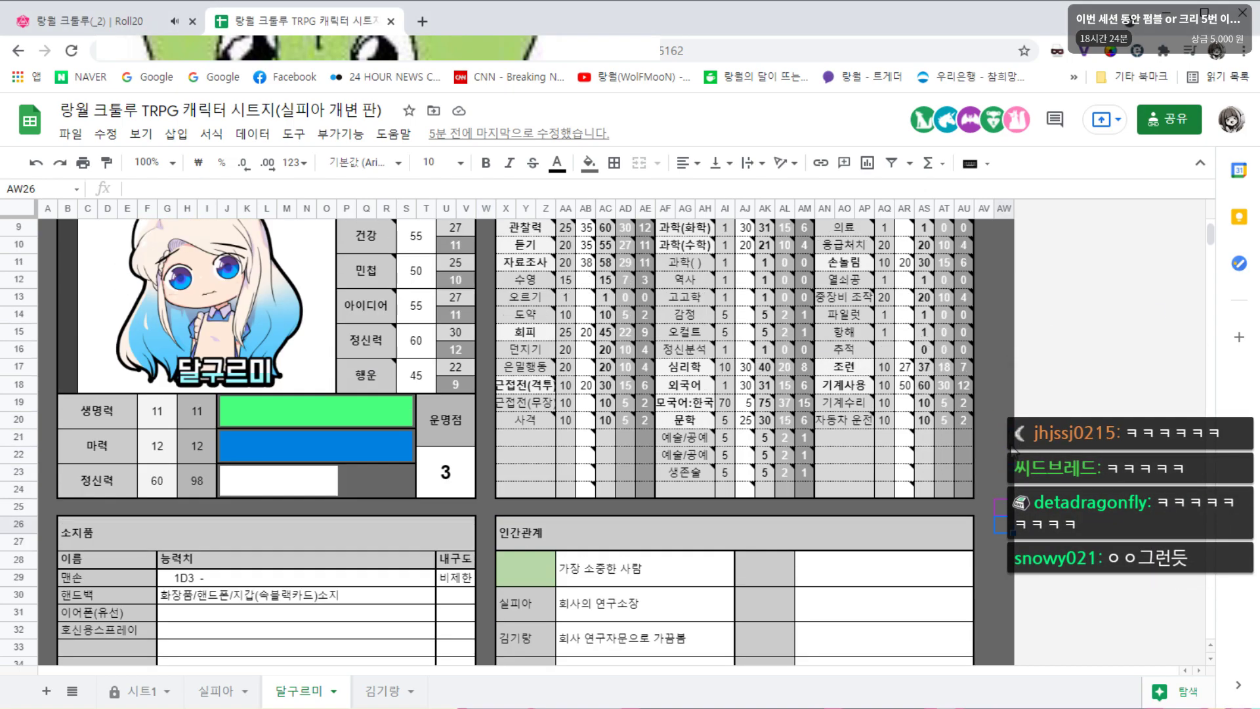
click(1010, 454)
click(1011, 366)
scroll(1012, 366, up, 1)
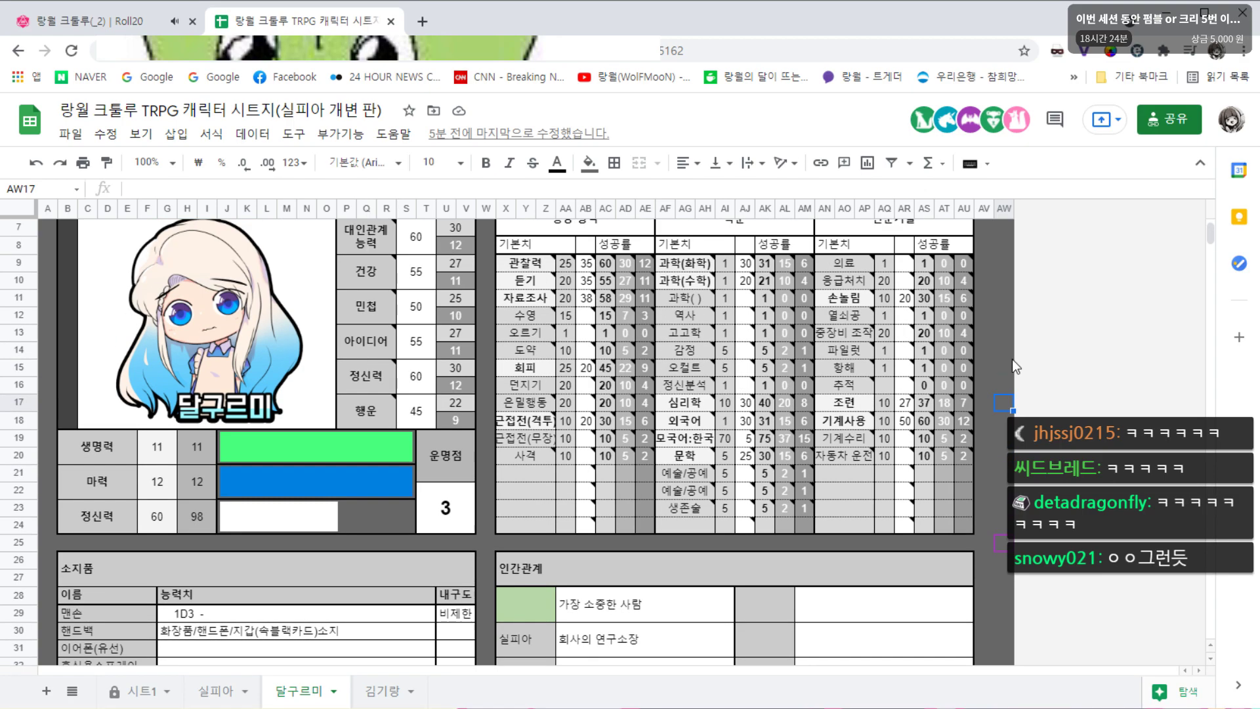
scroll(1004, 328, up, 2)
Examine the third character's profile, ability scores and skill allocations, comparing them with the other two characters' sheets
click(377, 692)
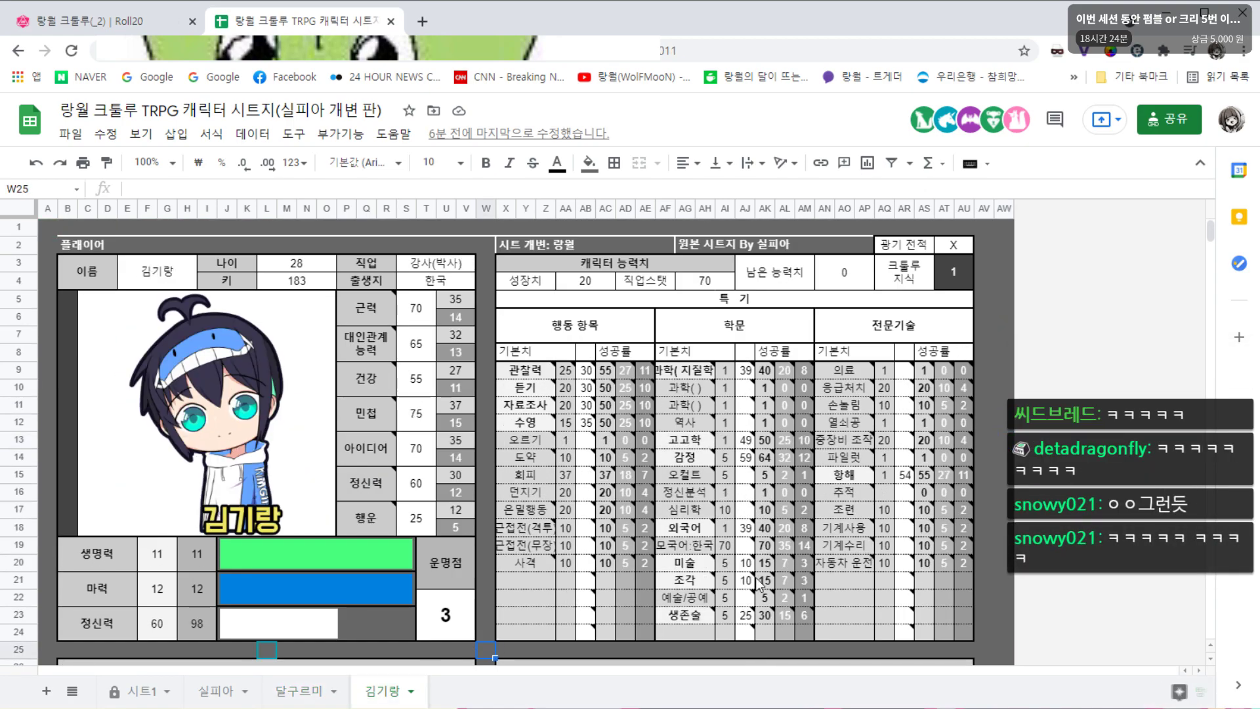
click(992, 295)
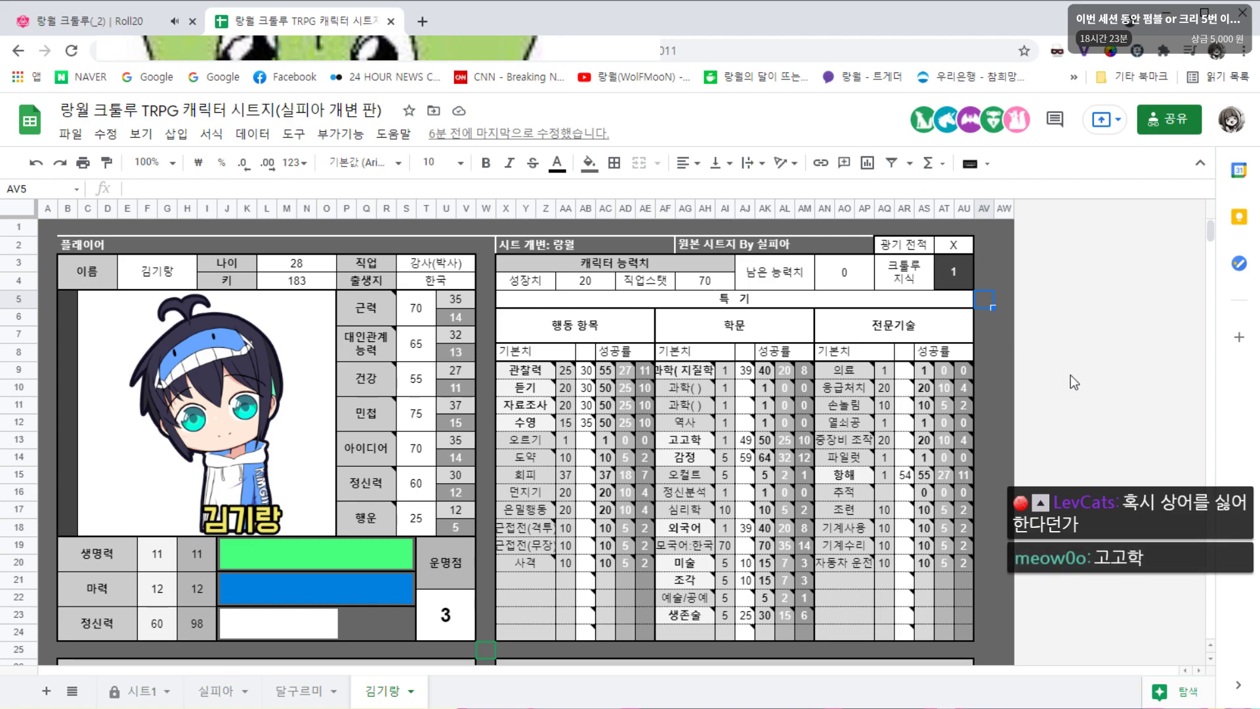
click(215, 692)
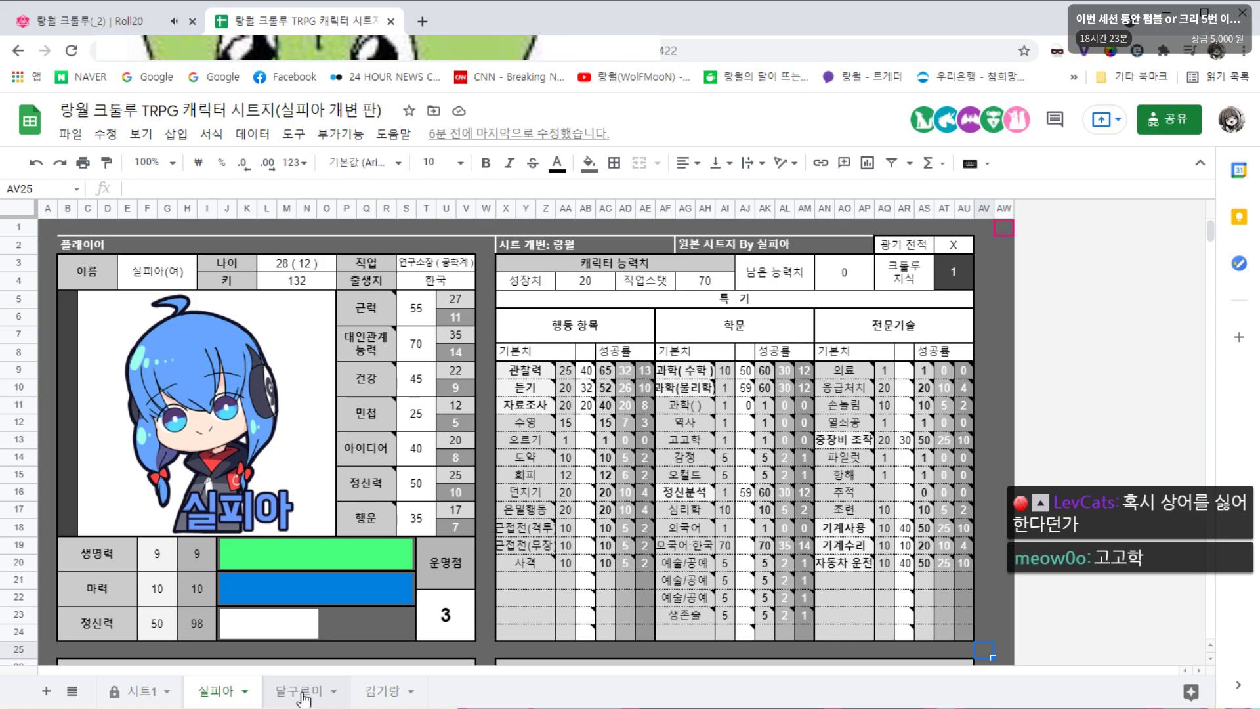
click(304, 697)
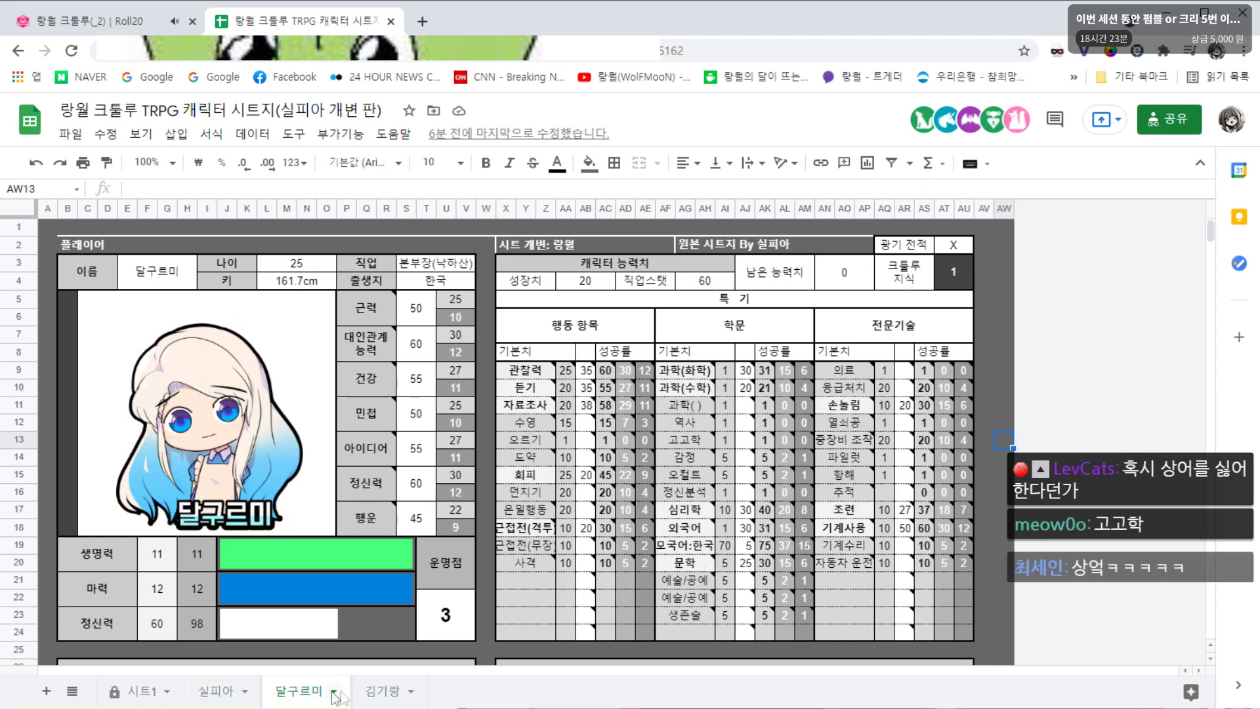
click(376, 696)
click(1004, 388)
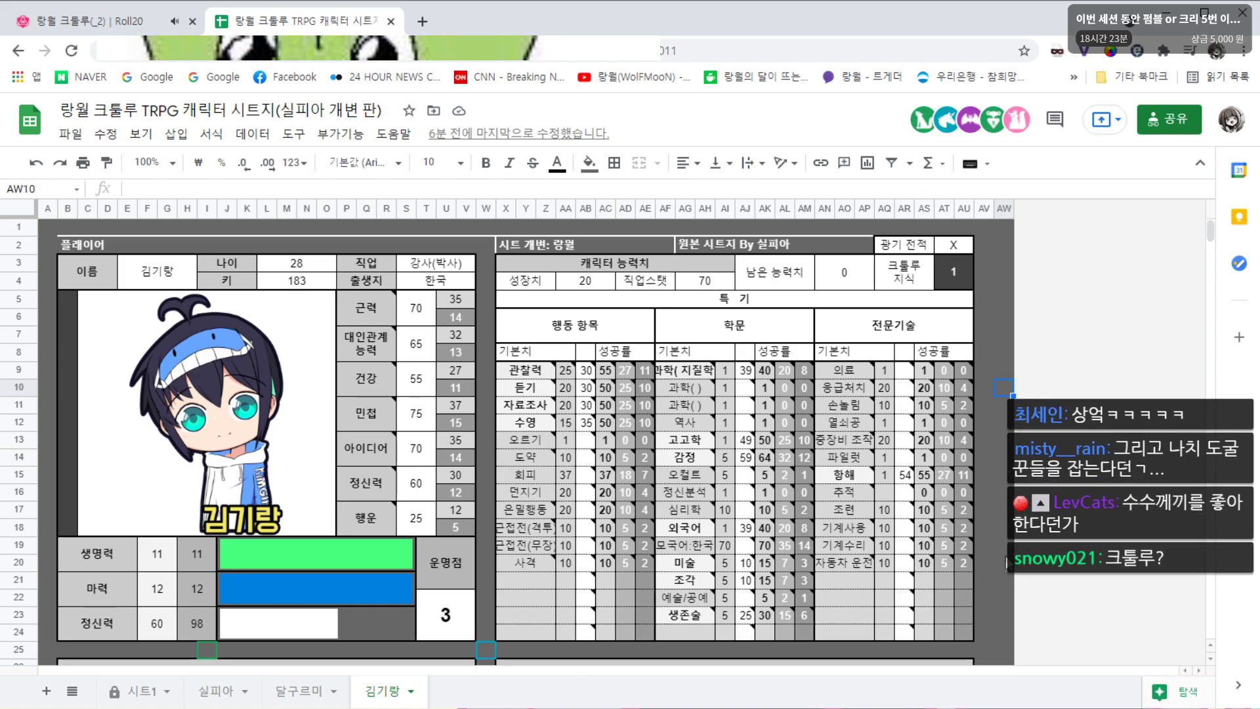
Read through the third character's 소지품 and 인간관계 entries alongside the skill table
scroll(1011, 556, down, 5)
scroll(1006, 557, up, 3)
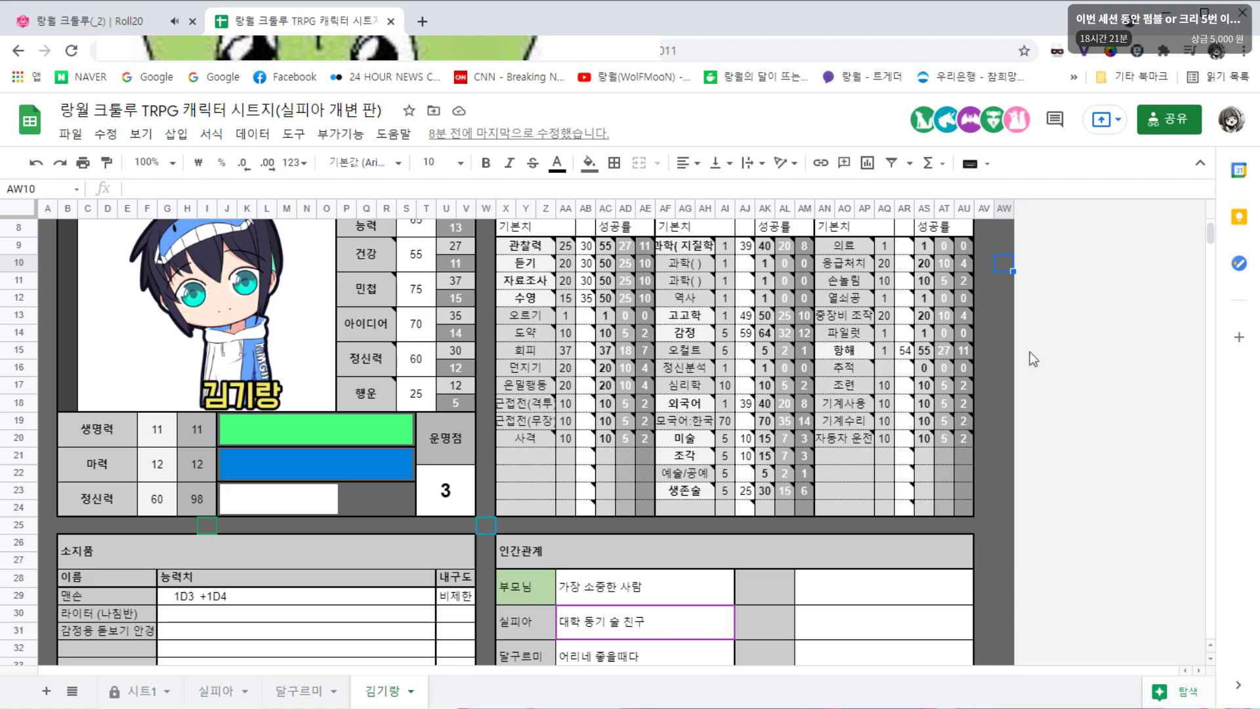
scroll(1038, 372, down, 2)
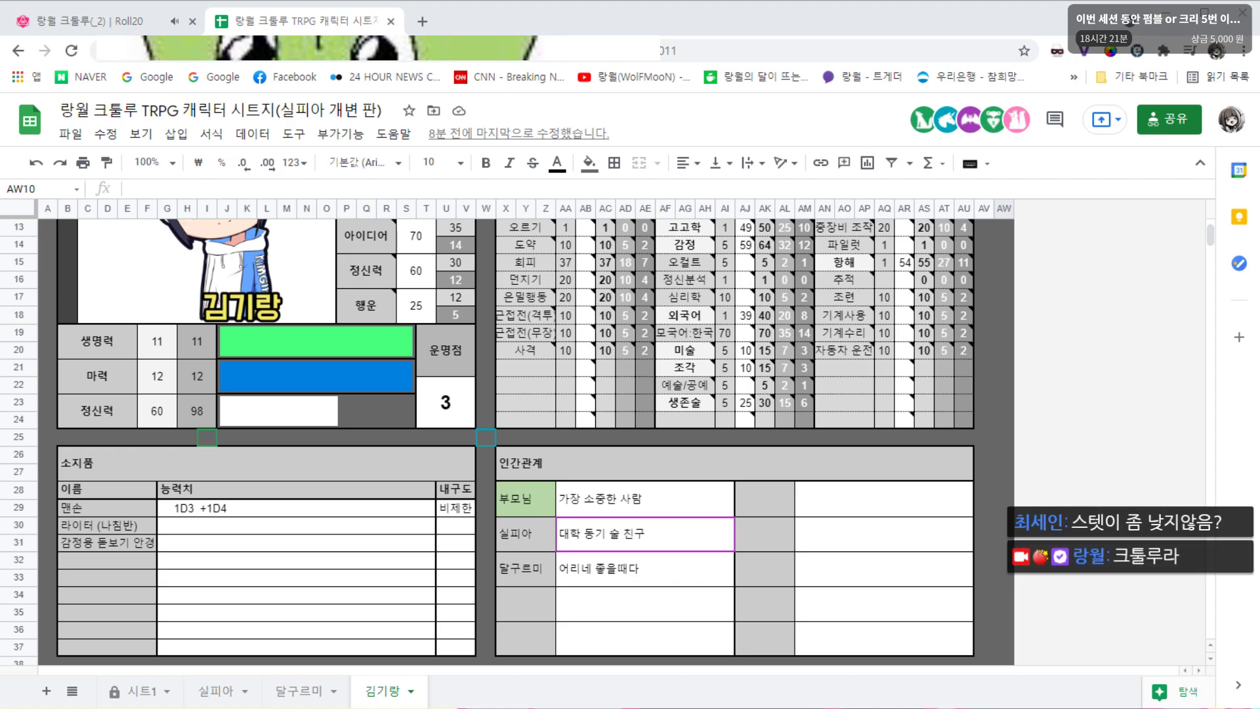
click(991, 454)
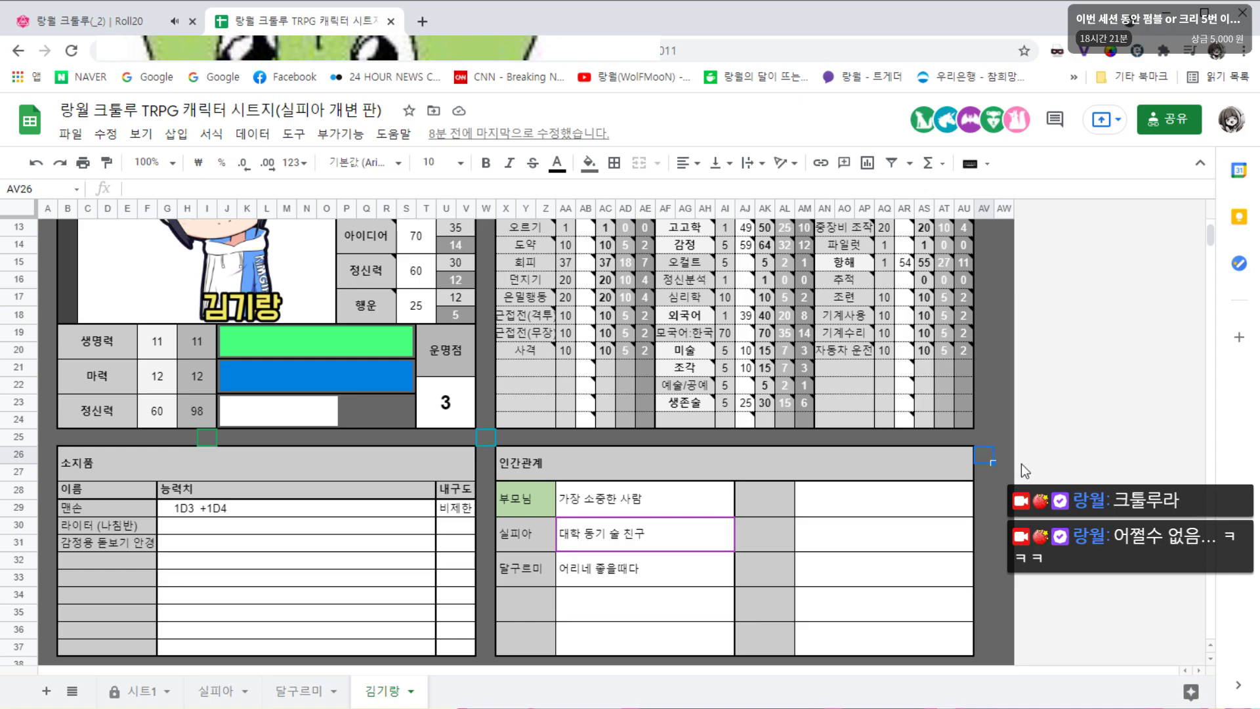
click(1004, 437)
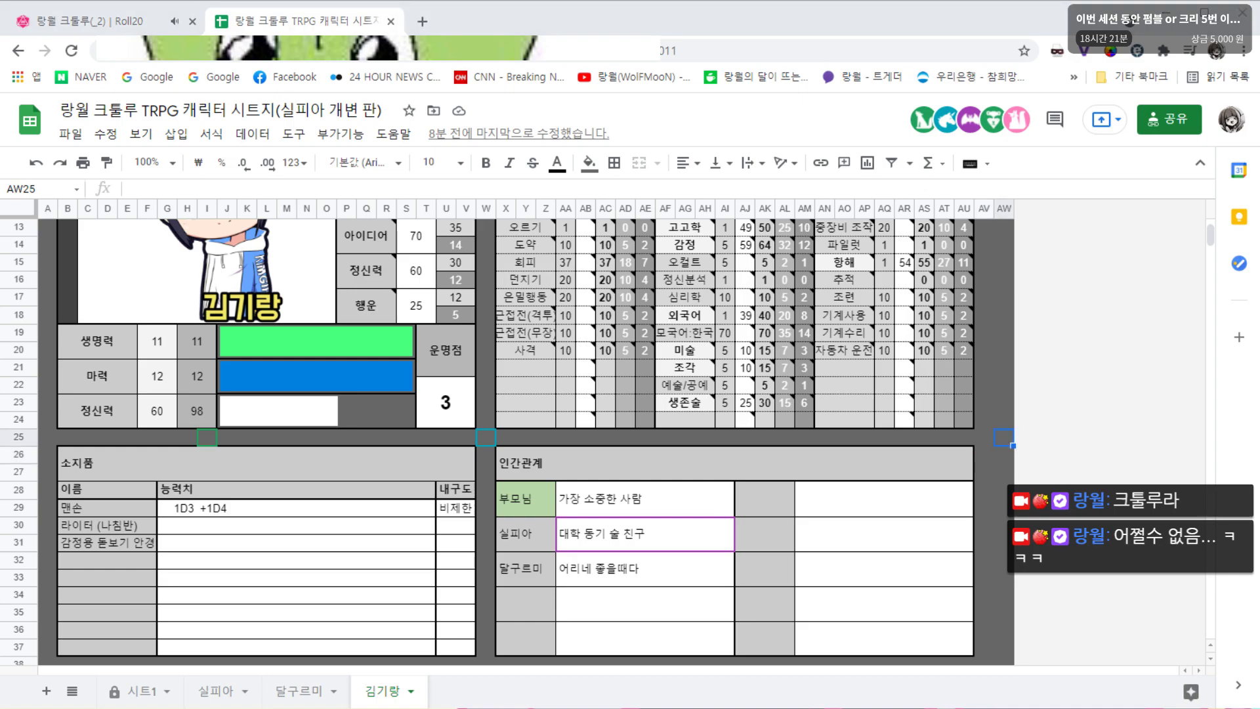
click(1000, 451)
click(1013, 435)
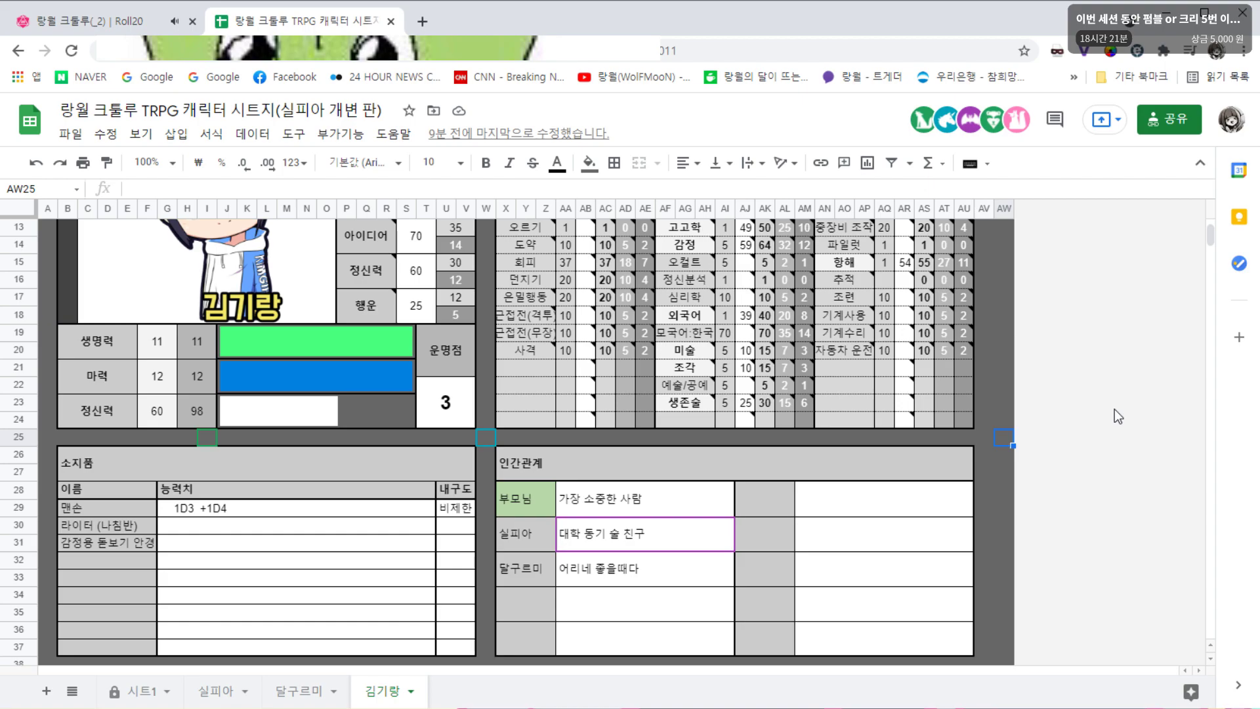
scroll(1108, 323, down, 3)
scroll(1092, 356, up, 5)
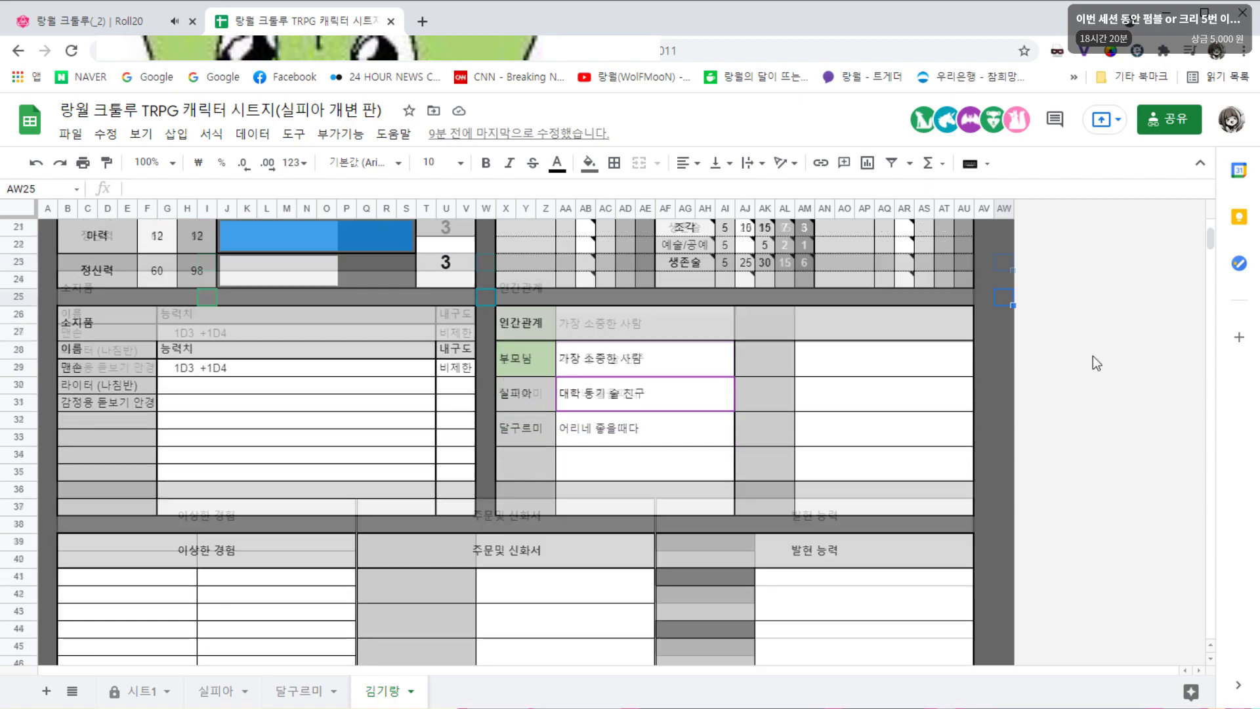
scroll(1092, 356, up, 1)
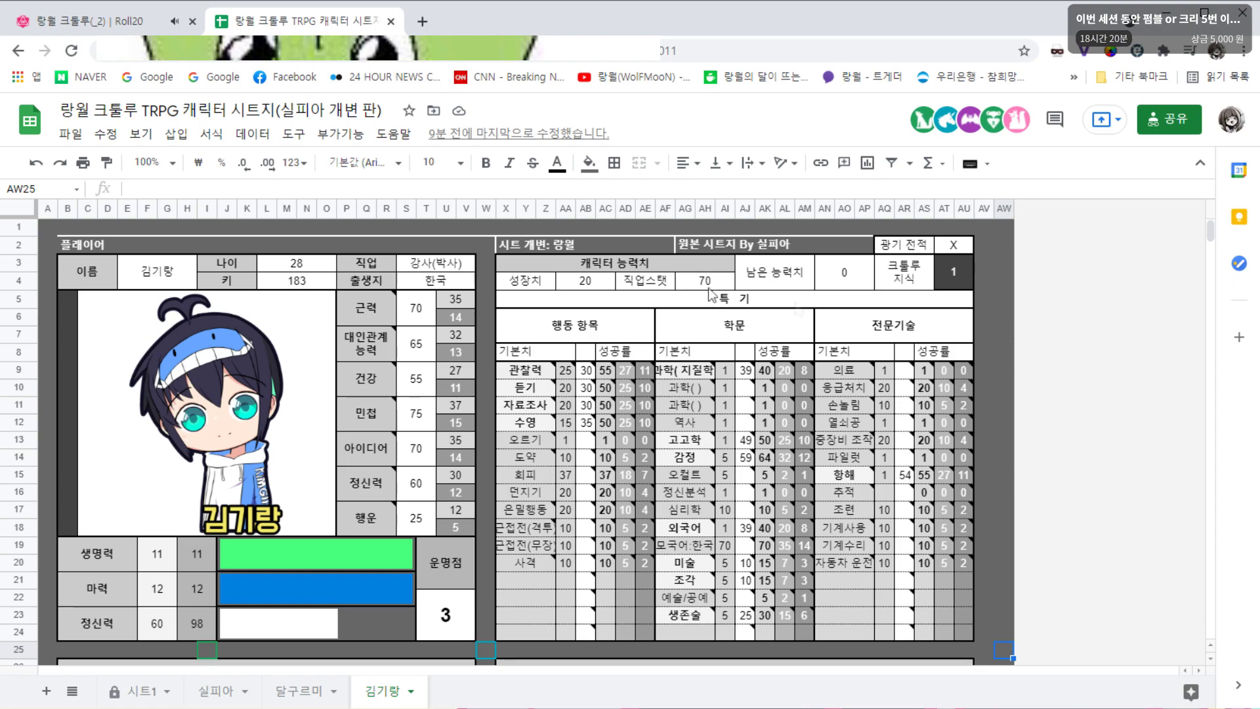
Check the character tokens on the Roll20 board, and return to the spreadsheet to view the first character's 소지품 section
click(89, 21)
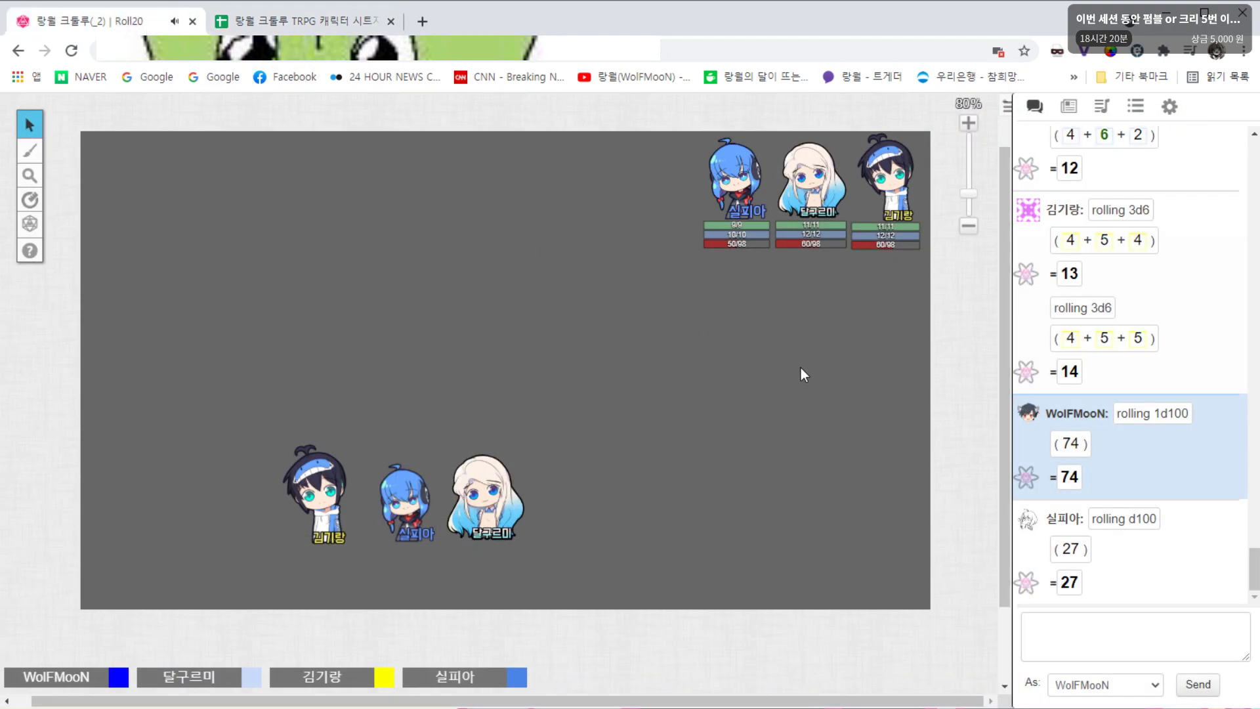
click(364, 25)
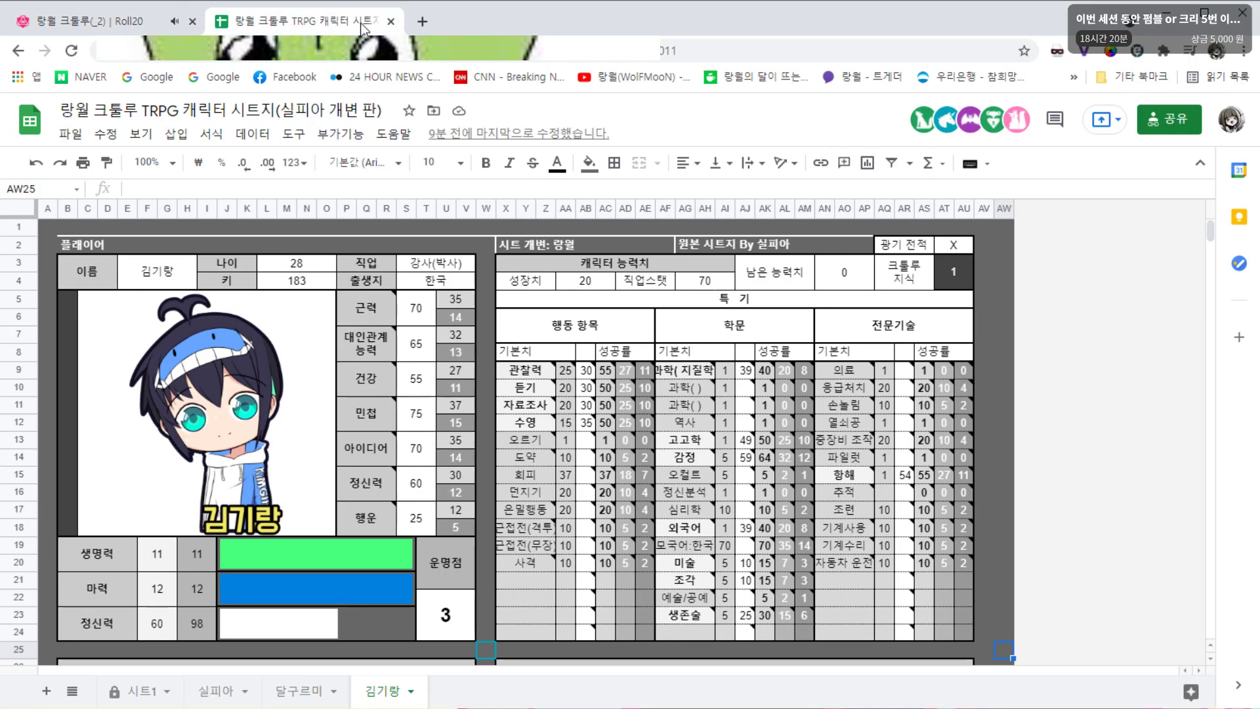
click(218, 691)
scroll(498, 446, down, 2)
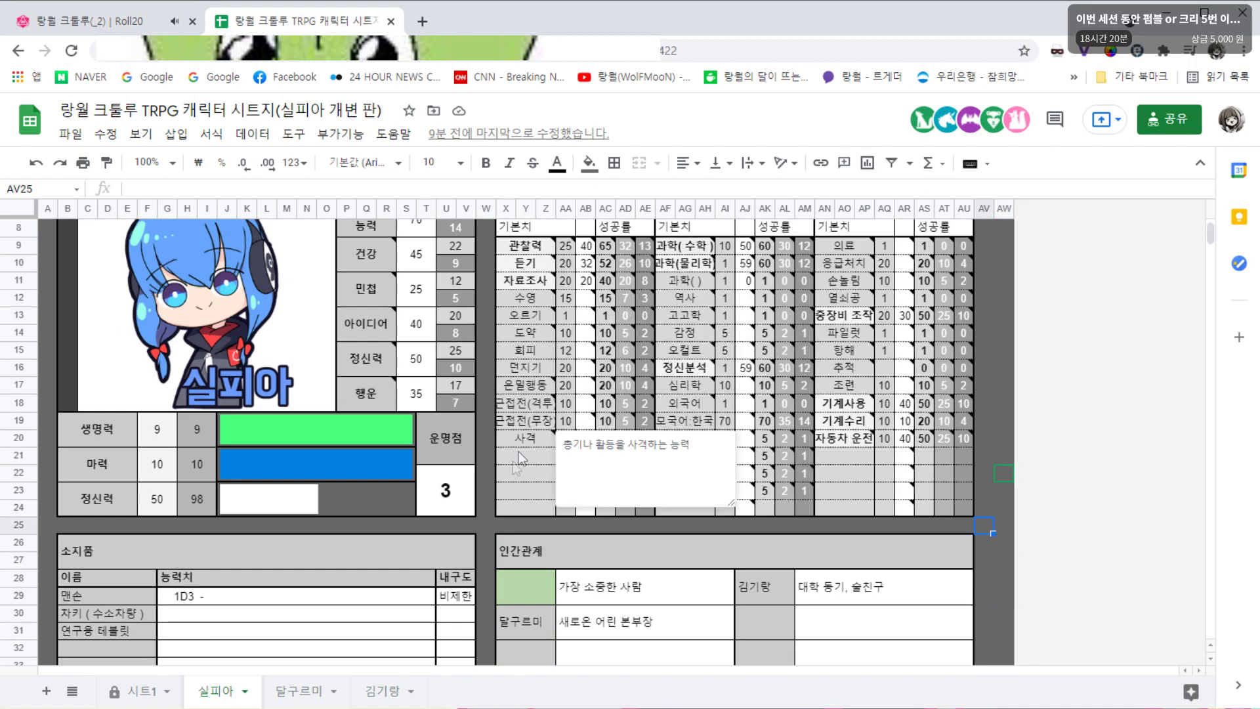
click(487, 525)
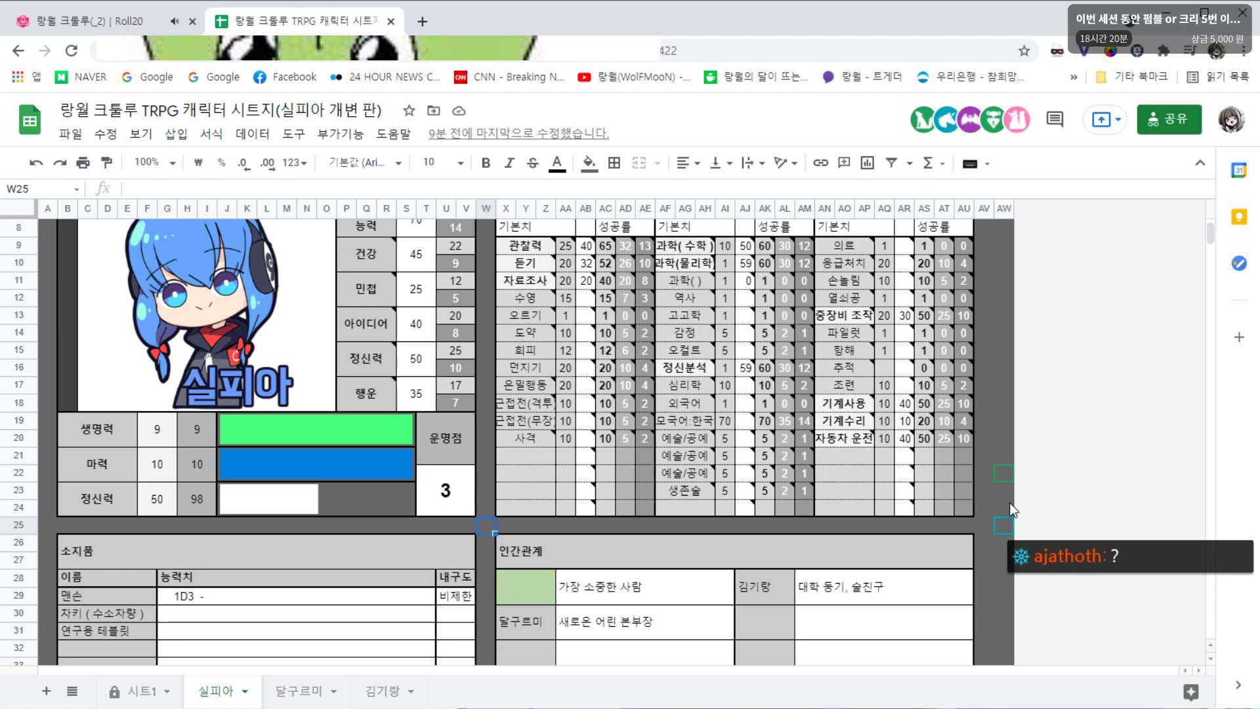
Search Google Images for 핸드드릴 in a new browser tab, browse the pictures, and return to the first character's sheet
middle_click(215, 77)
click(493, 23)
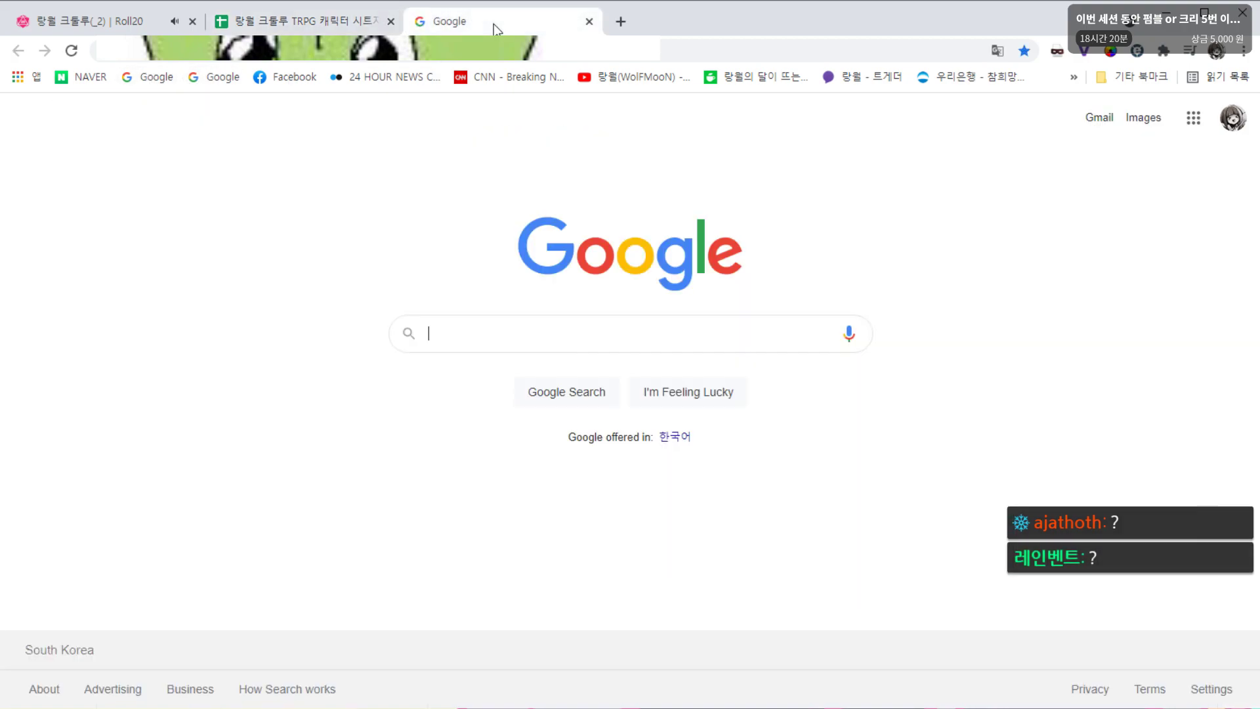
text(핸드드릴)
key(Return)
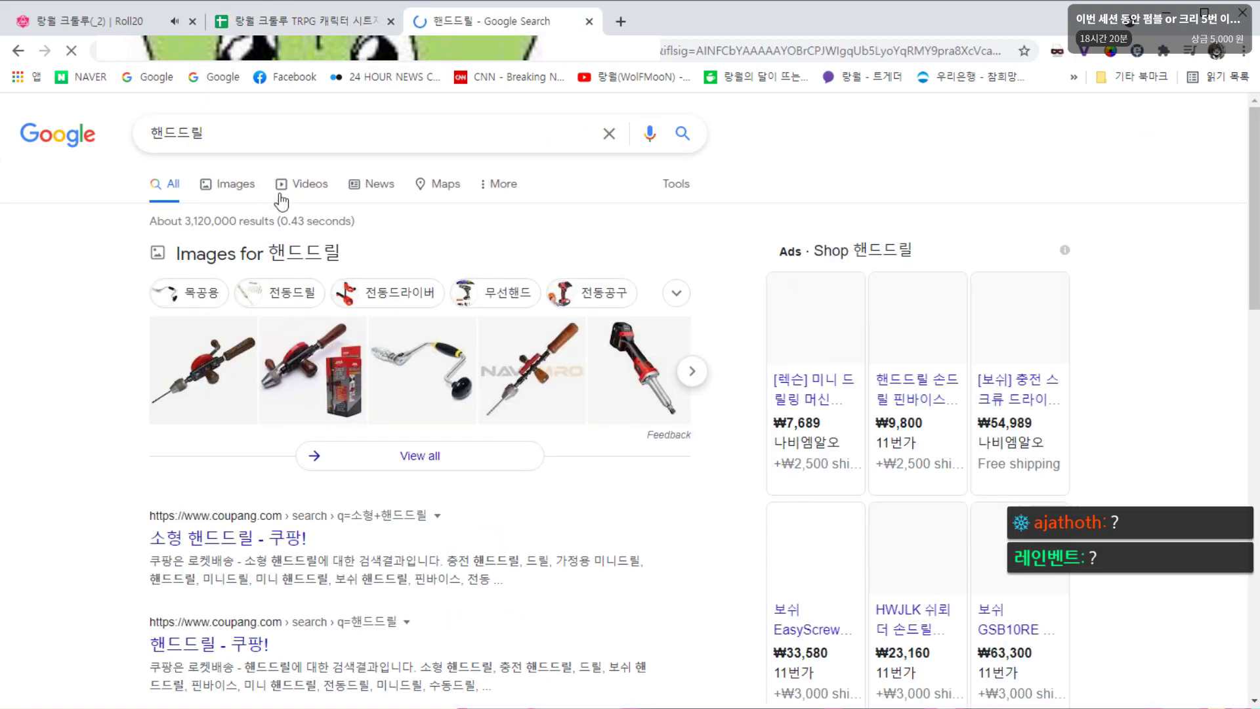
click(235, 180)
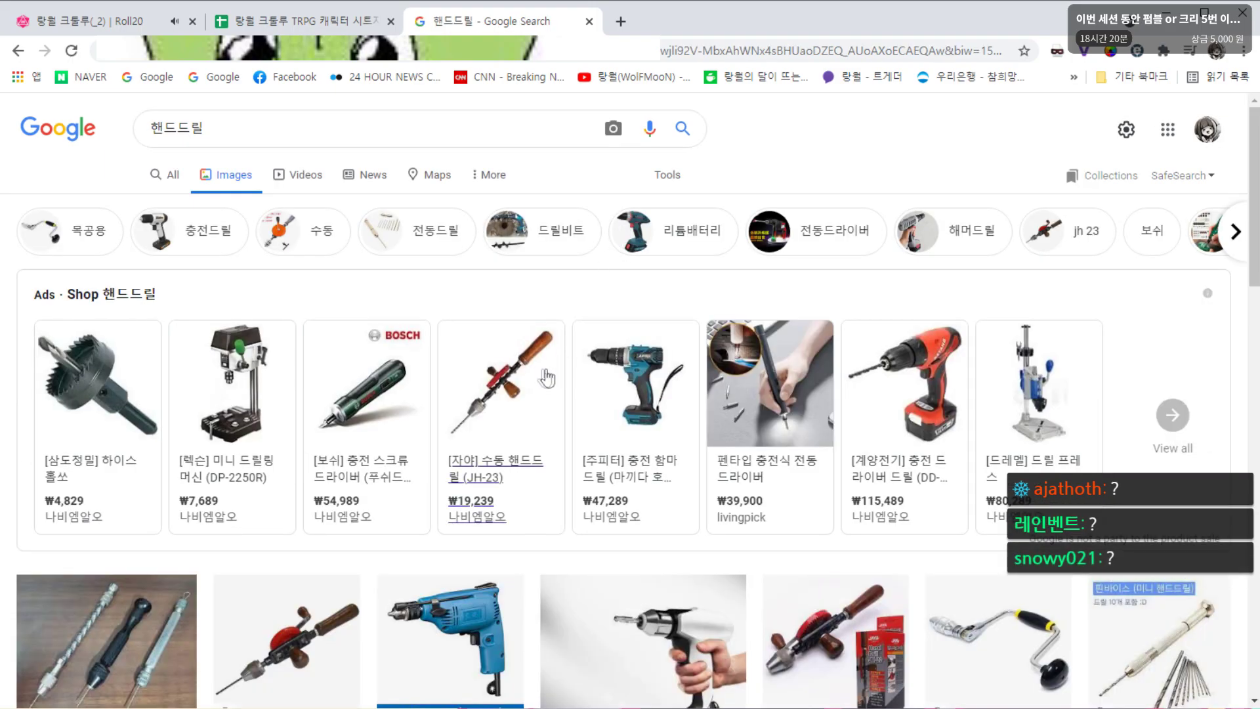
scroll(283, 288, down, 4)
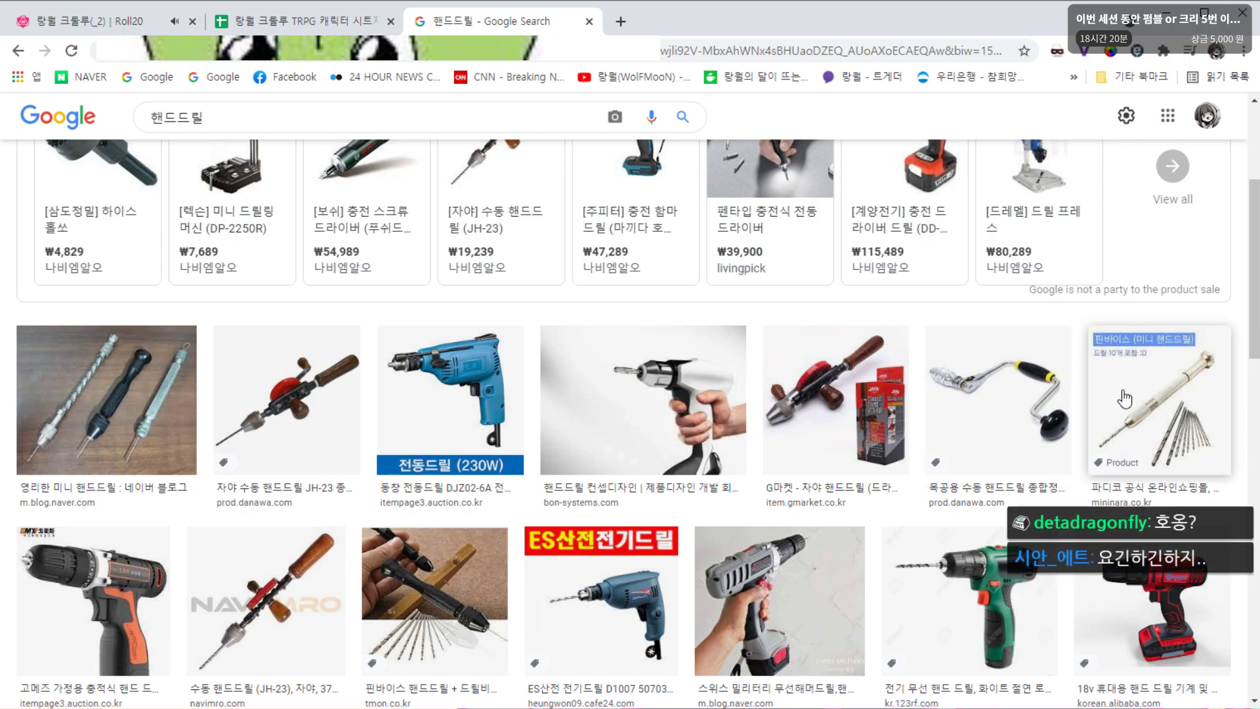
scroll(1019, 536, down, 1)
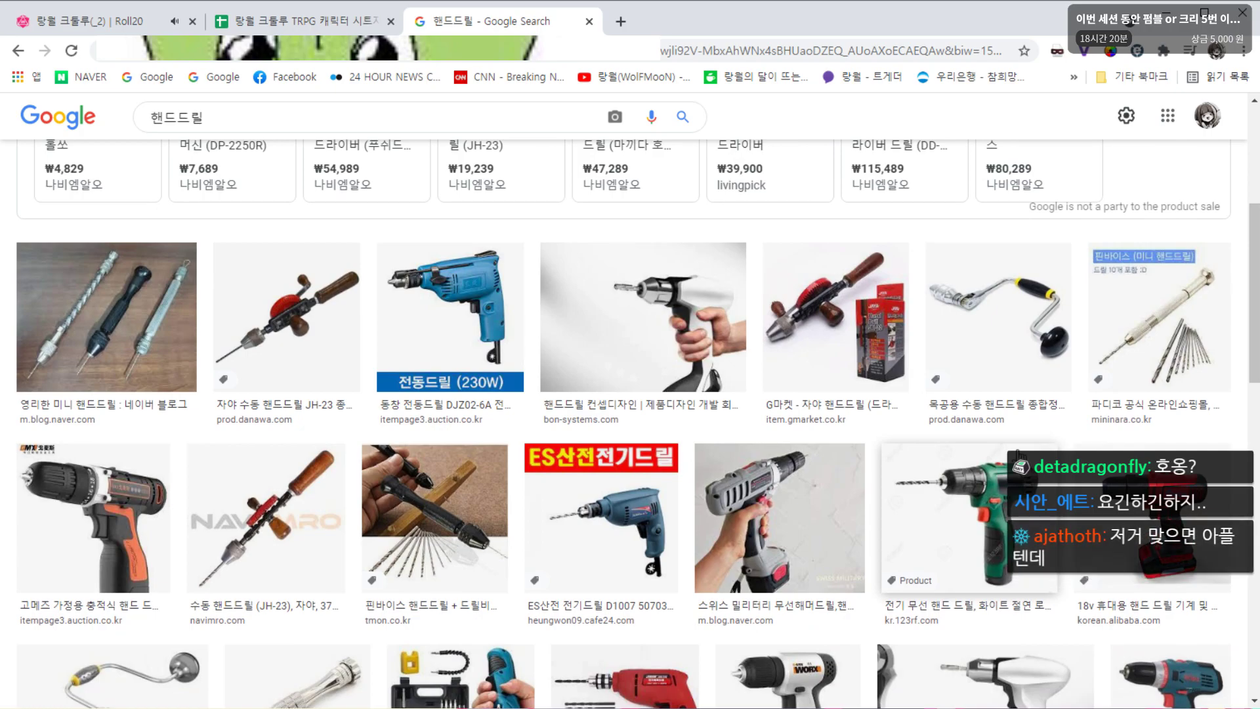
scroll(986, 443, down, 1)
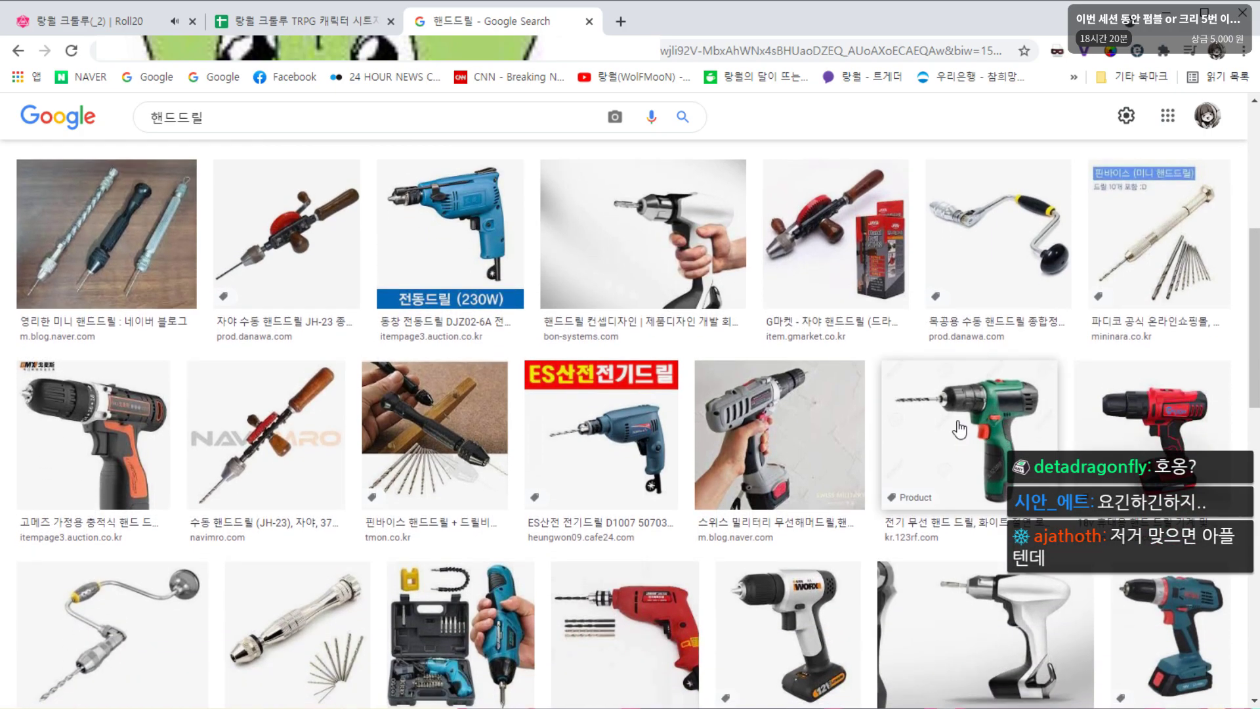
click(588, 21)
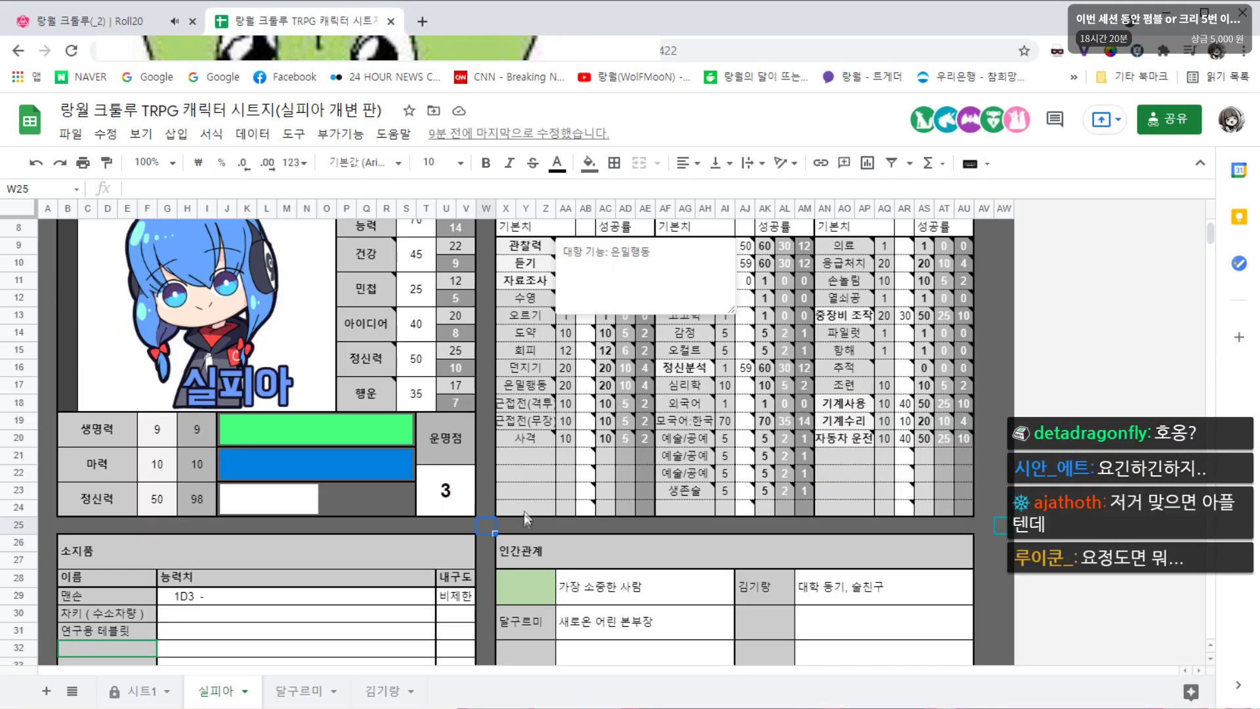
click(452, 524)
click(525, 522)
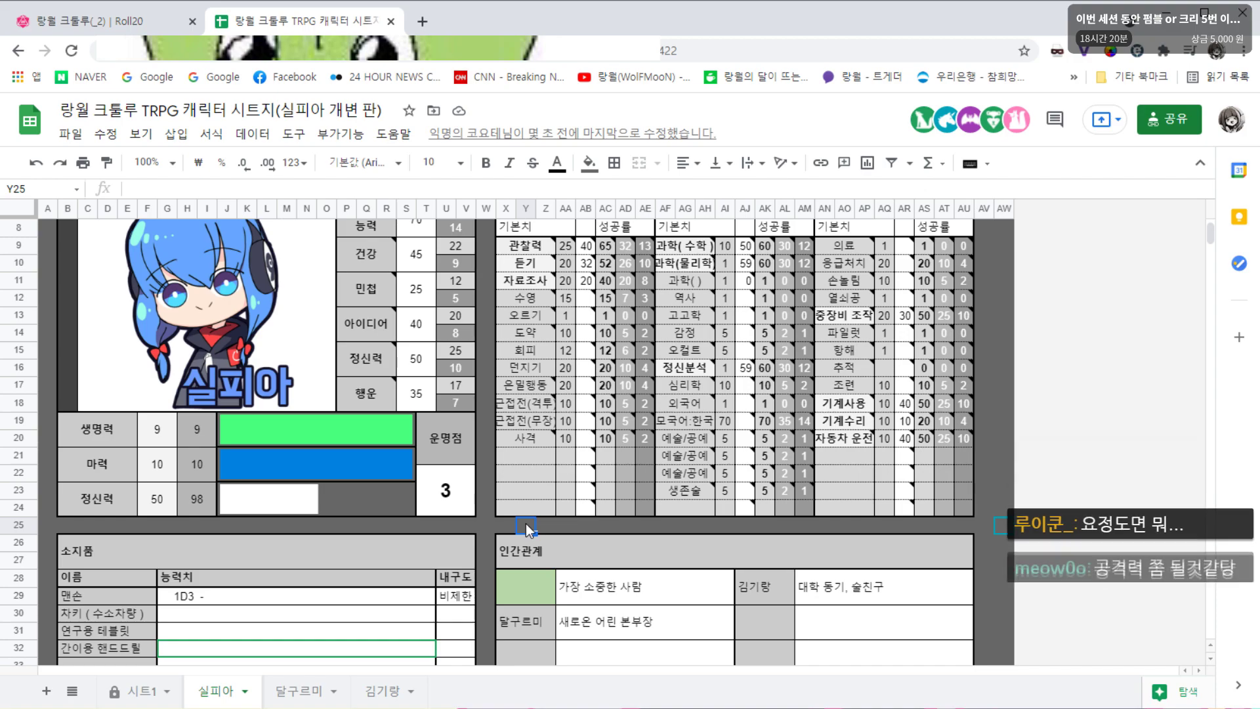